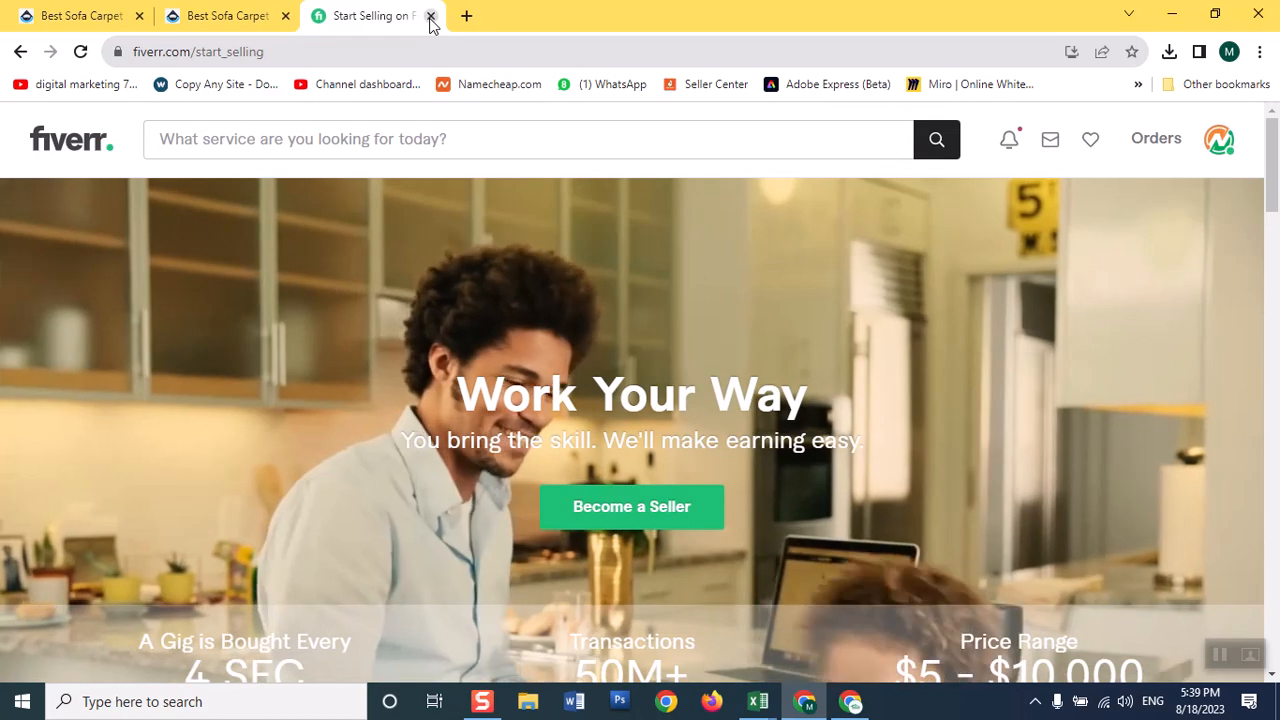
Compare the two open Sofa Carpet Washing Services tabs and close the duplicate one.
{"action": "left_click", "coordinate": [75, 22]}
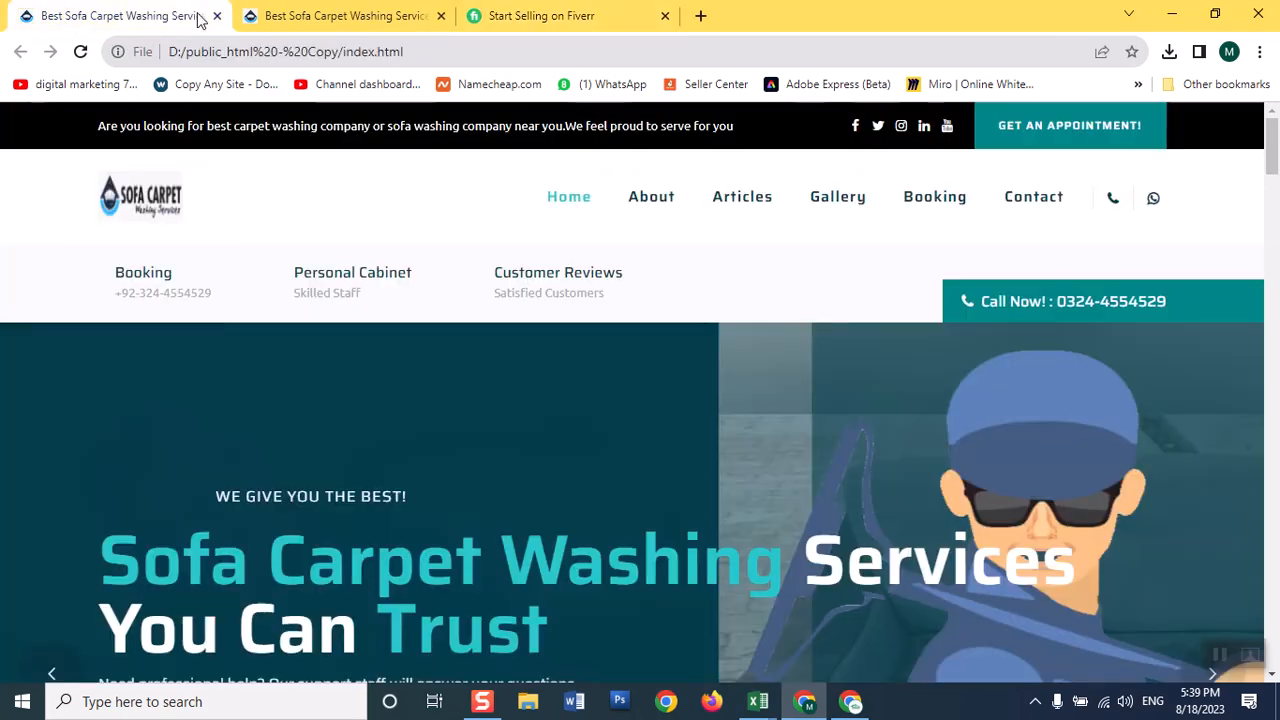
{"action": "left_click", "coordinate": [323, 10]}
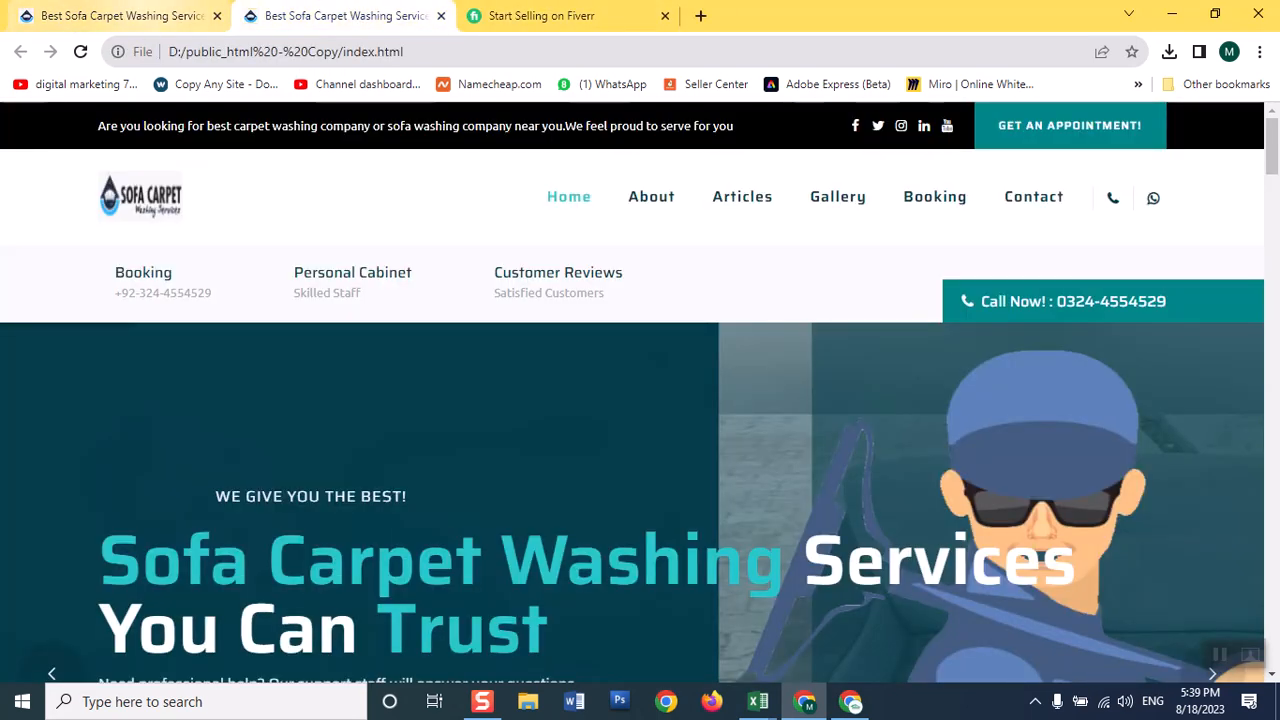
{"action": "left_click", "coordinate": [140, 22]}
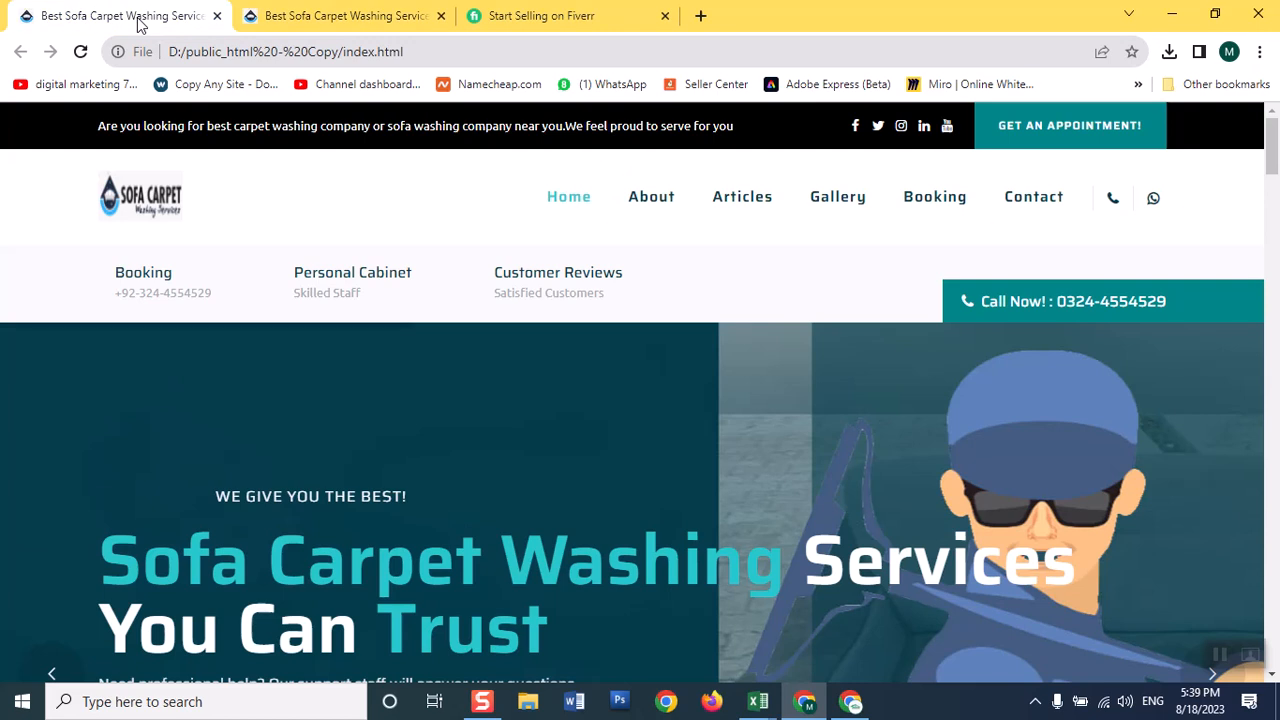
{"action": "left_click", "coordinate": [216, 16]}
Load the live website sofacarpetwashingservices.com in place of the local index.html page.
{"action": "left_click", "coordinate": [210, 56]}
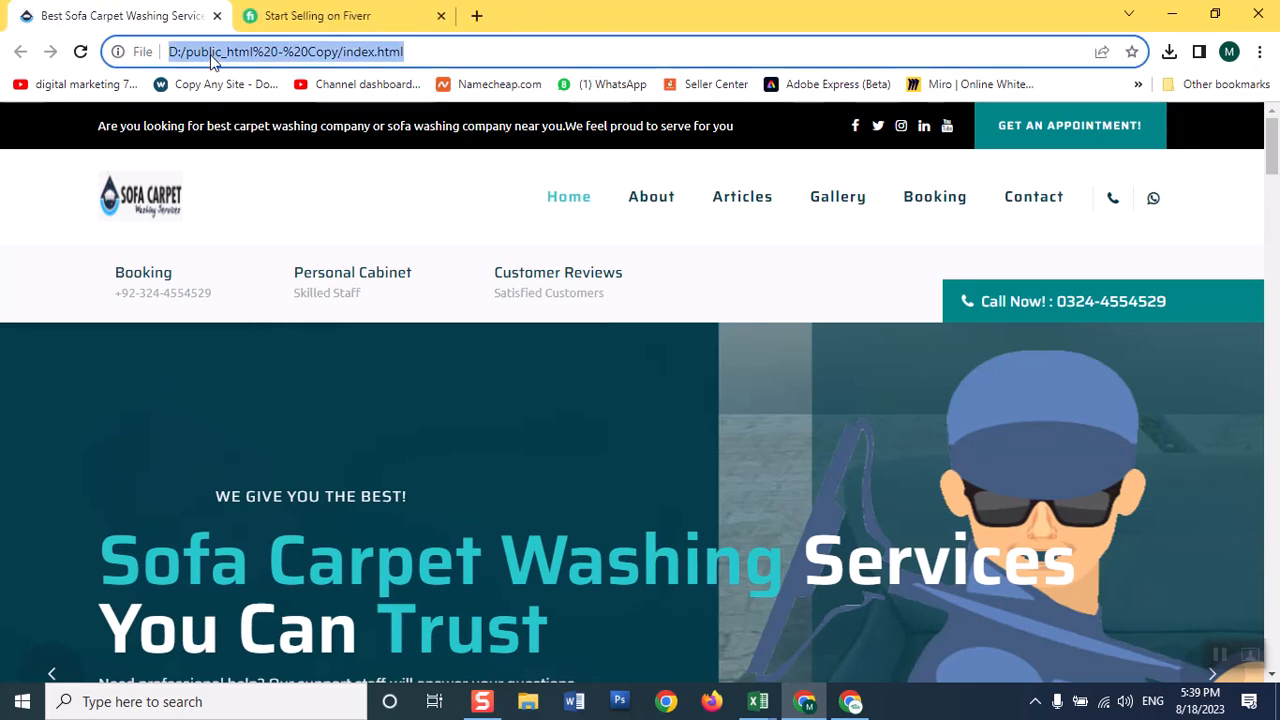
{"action": "type", "text": "ca"}
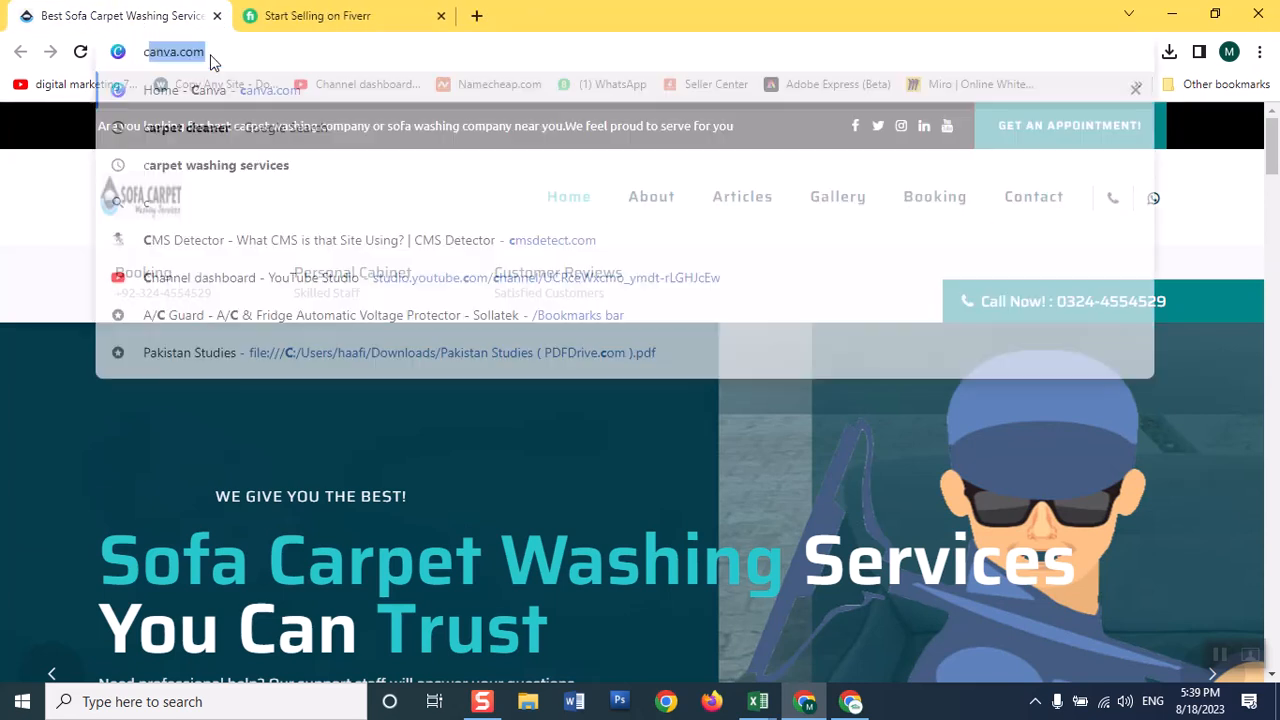
{"action": "key", "text": "BackSpace"}
{"action": "key", "text": "BackSpace"}
{"action": "key", "text": "BackSpace"}
{"action": "type", "text": "sofa"}
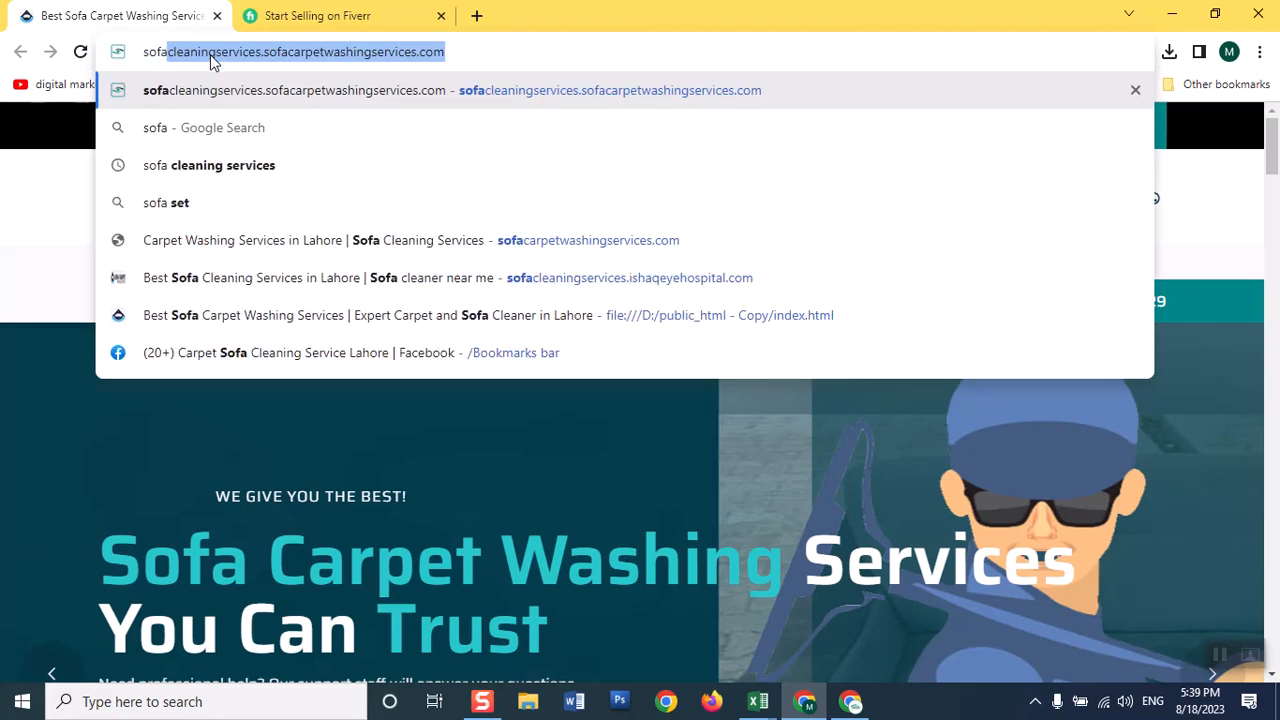
{"action": "type", "text": "ca"}
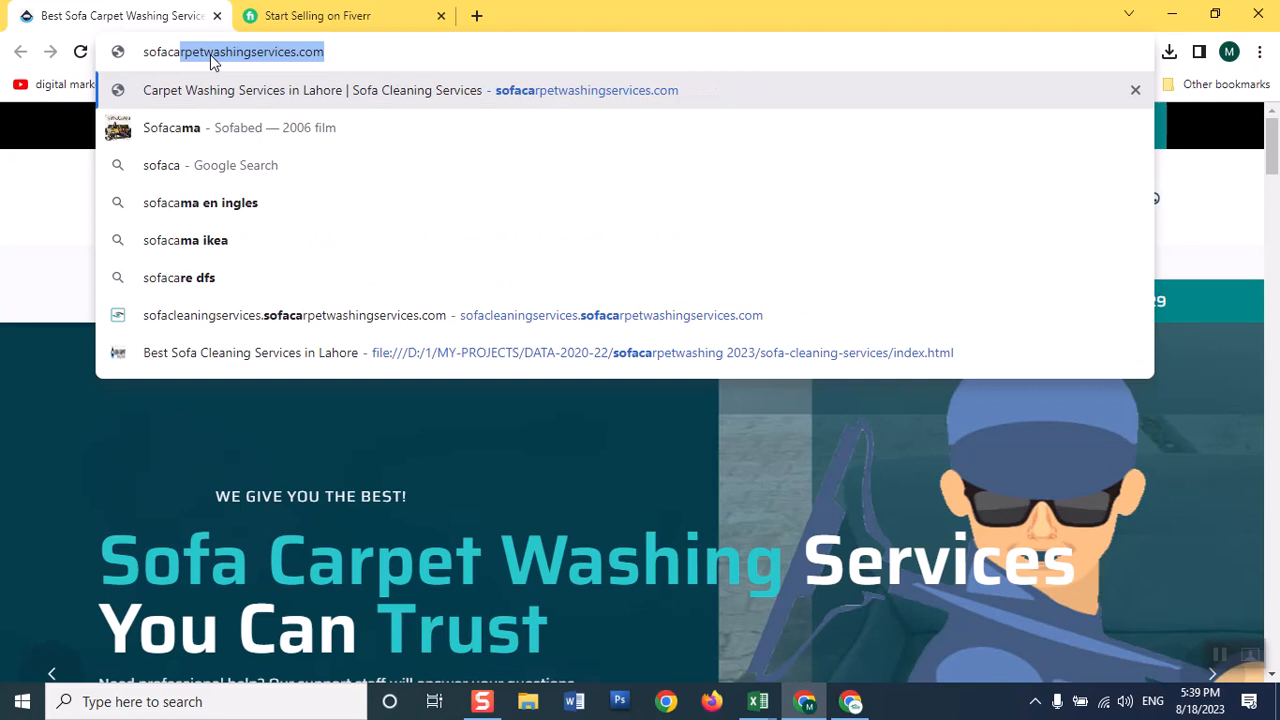
{"action": "key", "text": "Return"}
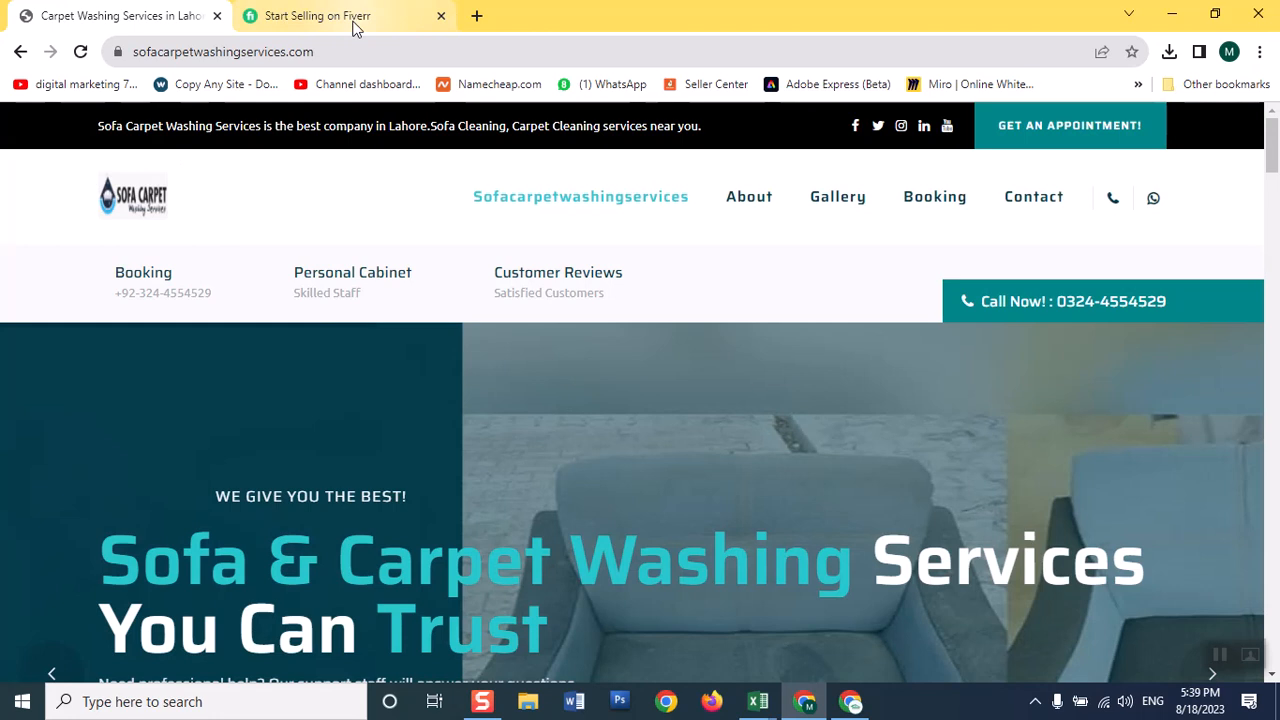
Open the Google Ads home page at ads.google.com in a new browser tab.
{"action": "left_click", "coordinate": [354, 20]}
{"action": "left_click", "coordinate": [476, 16]}
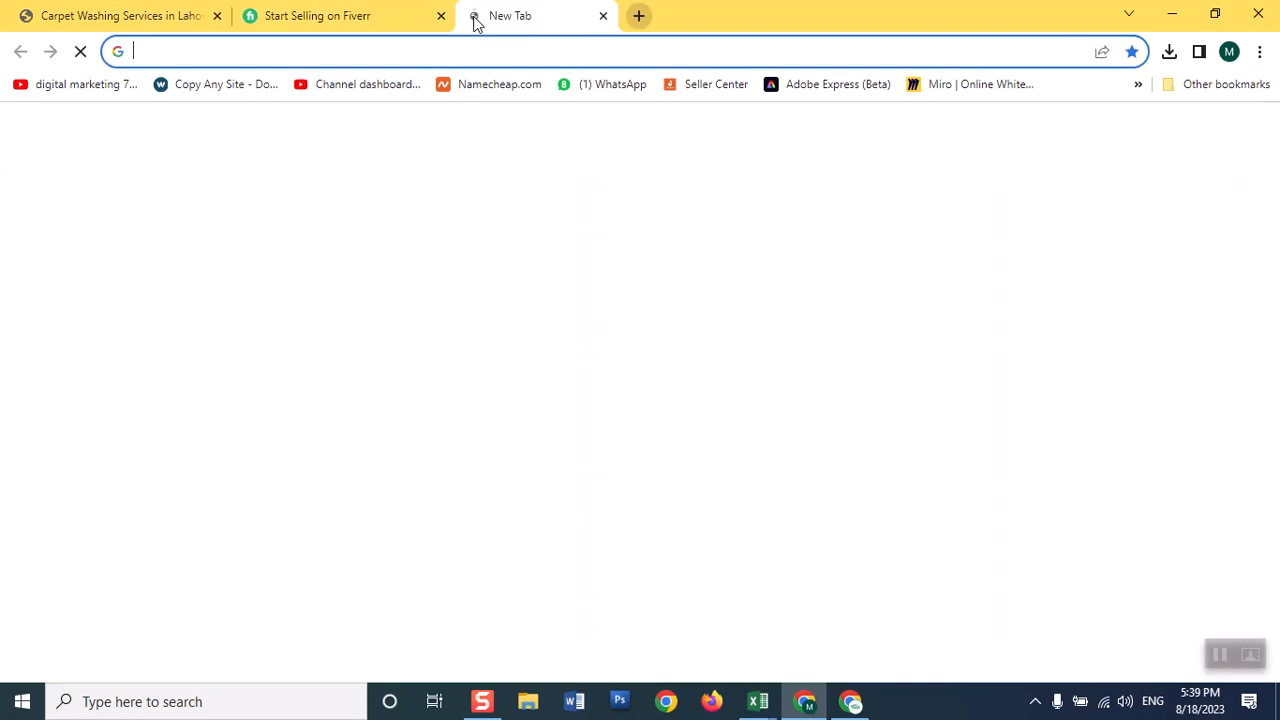
{"action": "type", "text": "ads"}
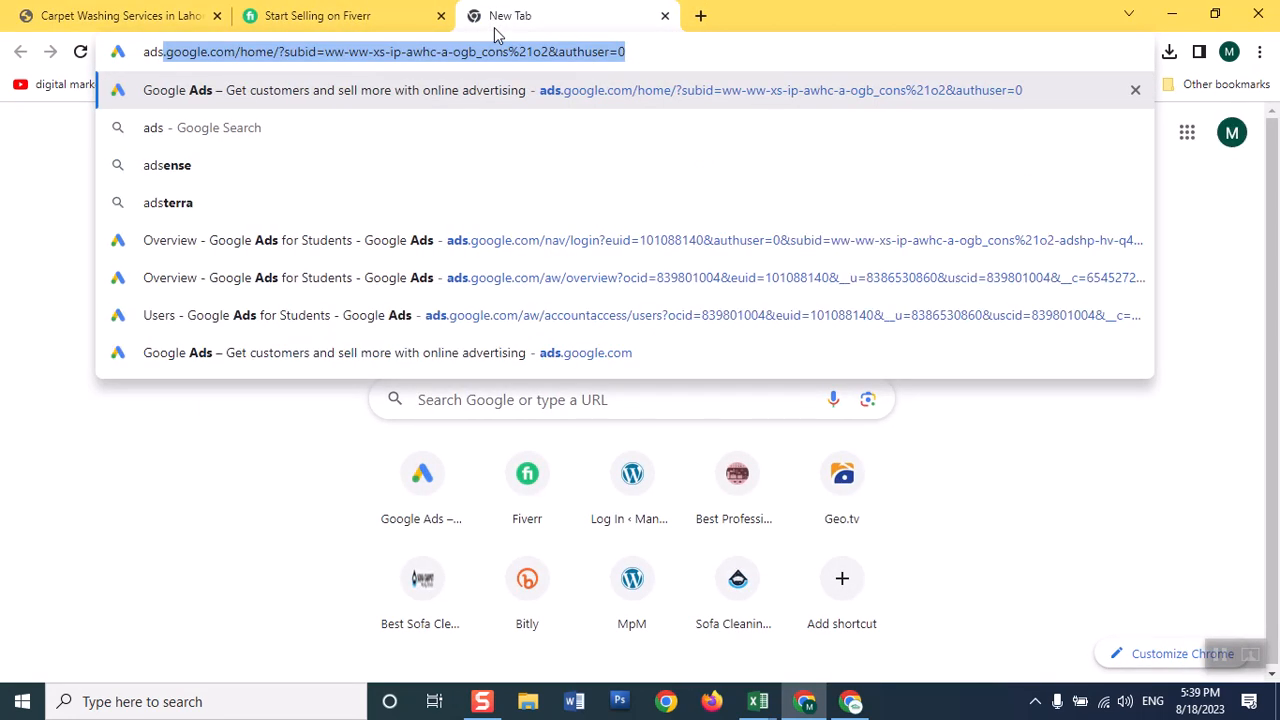
{"action": "key", "text": "Return"}
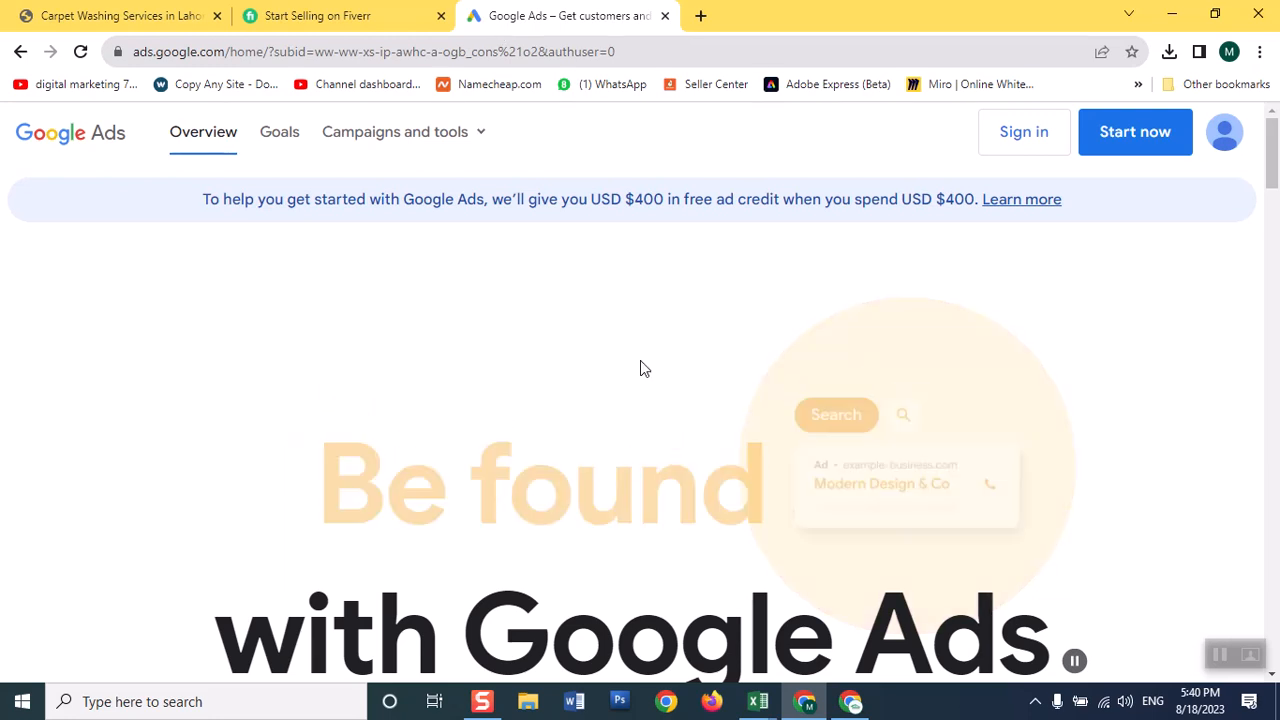
{"action": "left_click", "coordinate": [1027, 131]}
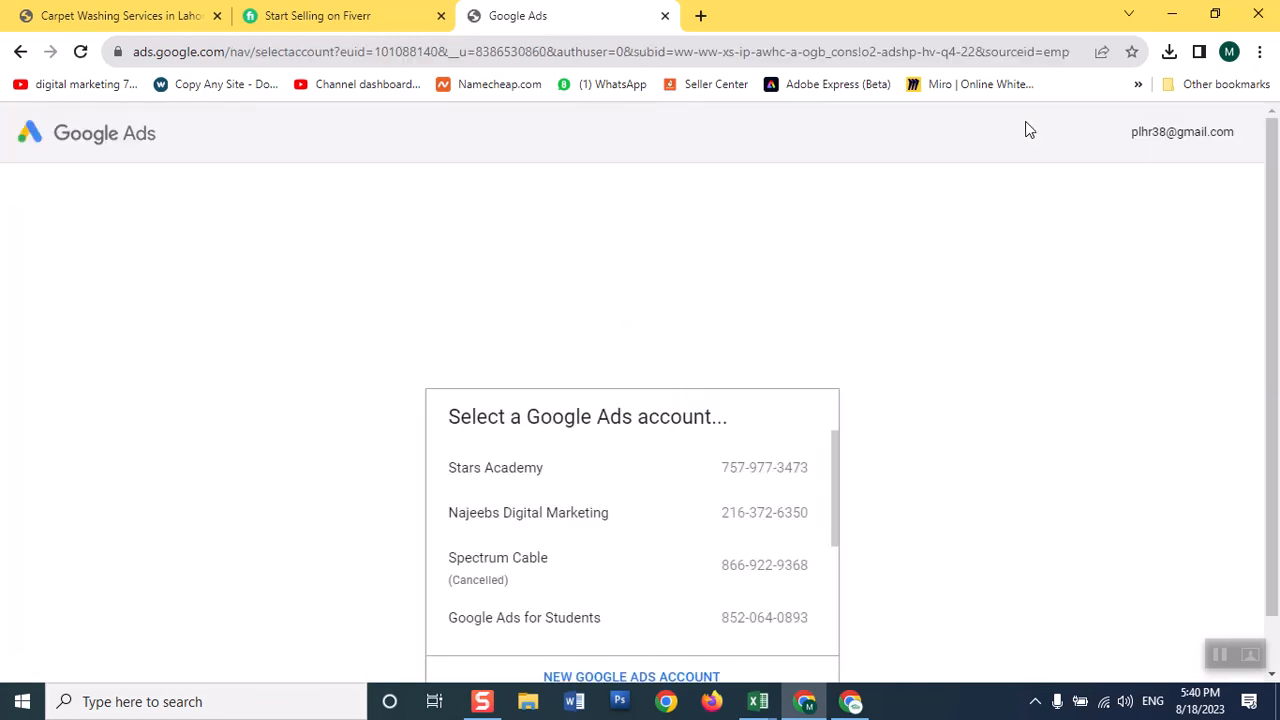
{"action": "scroll", "coordinate": [1278, 265], "scroll_direction": "down", "scroll_amount": 1}
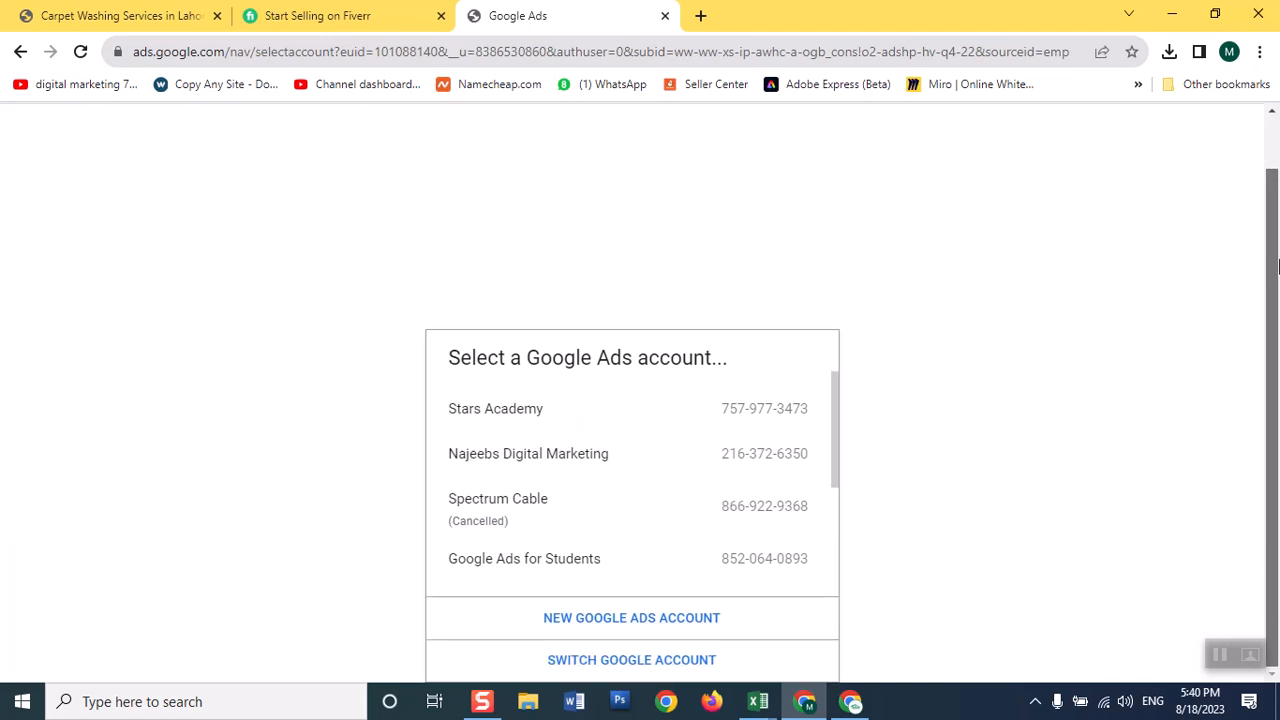
{"action": "left_click", "coordinate": [490, 52]}
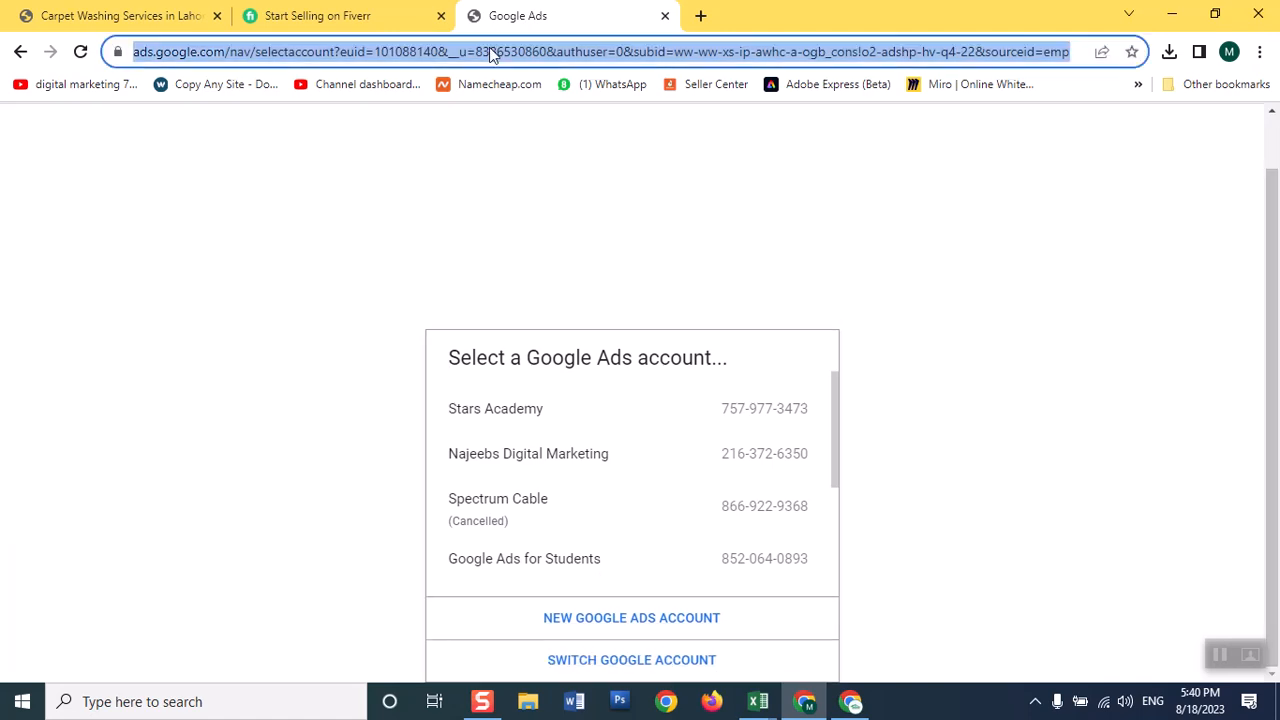
{"action": "type", "text": "ads"}
{"action": "key", "text": "Return"}
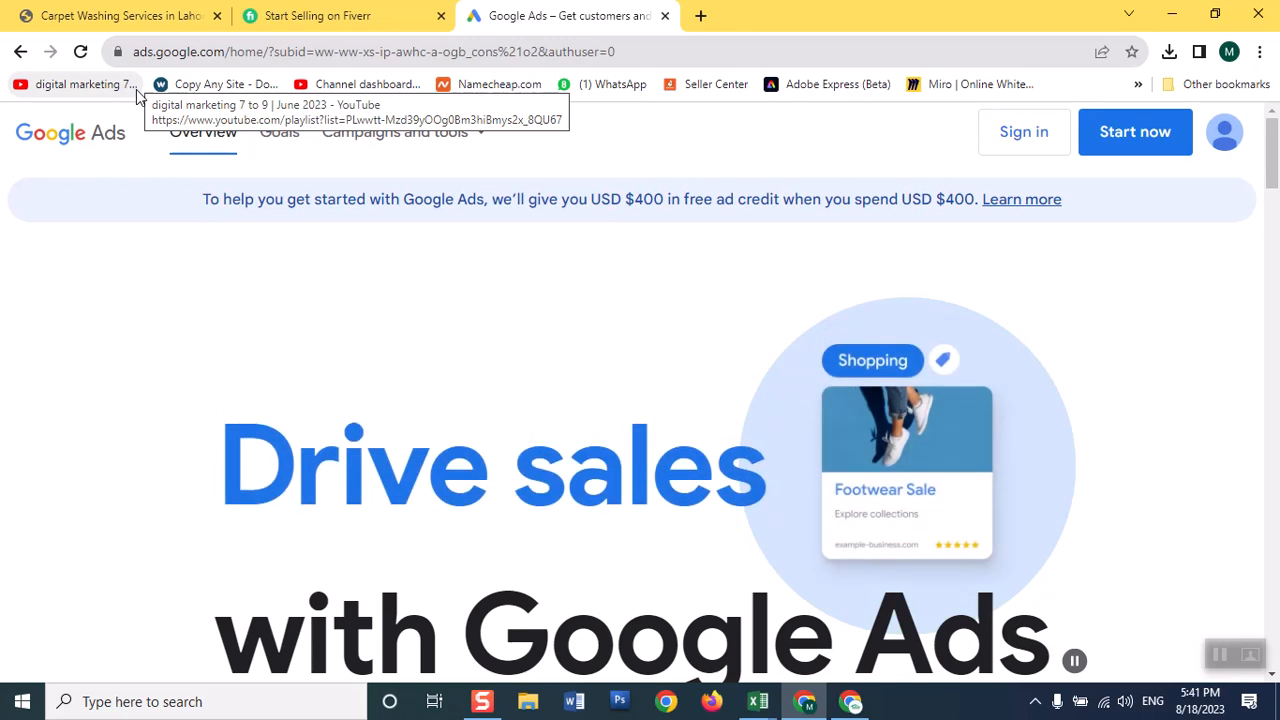
Sign in to Google Ads and open the peak solutions account from the account list.
{"action": "left_click", "coordinate": [1030, 140]}
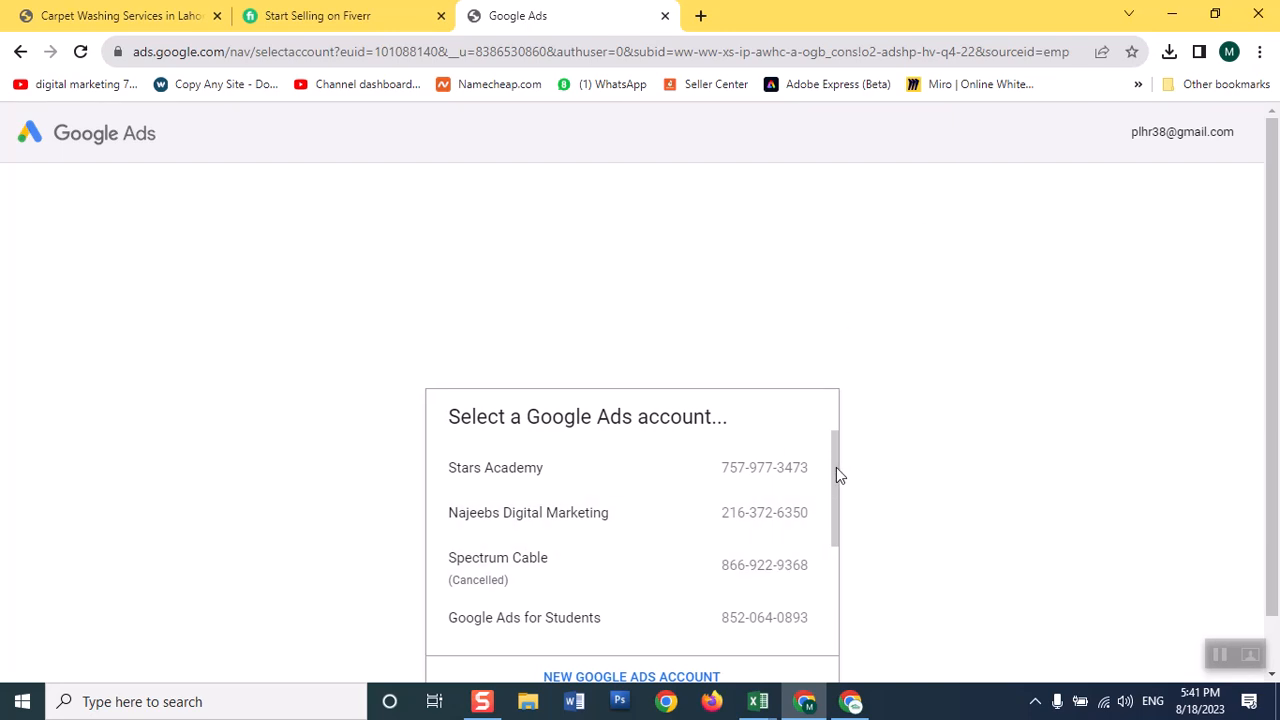
{"action": "left_click_drag", "start_coordinate": [837, 470], "coordinate": [839, 547]}
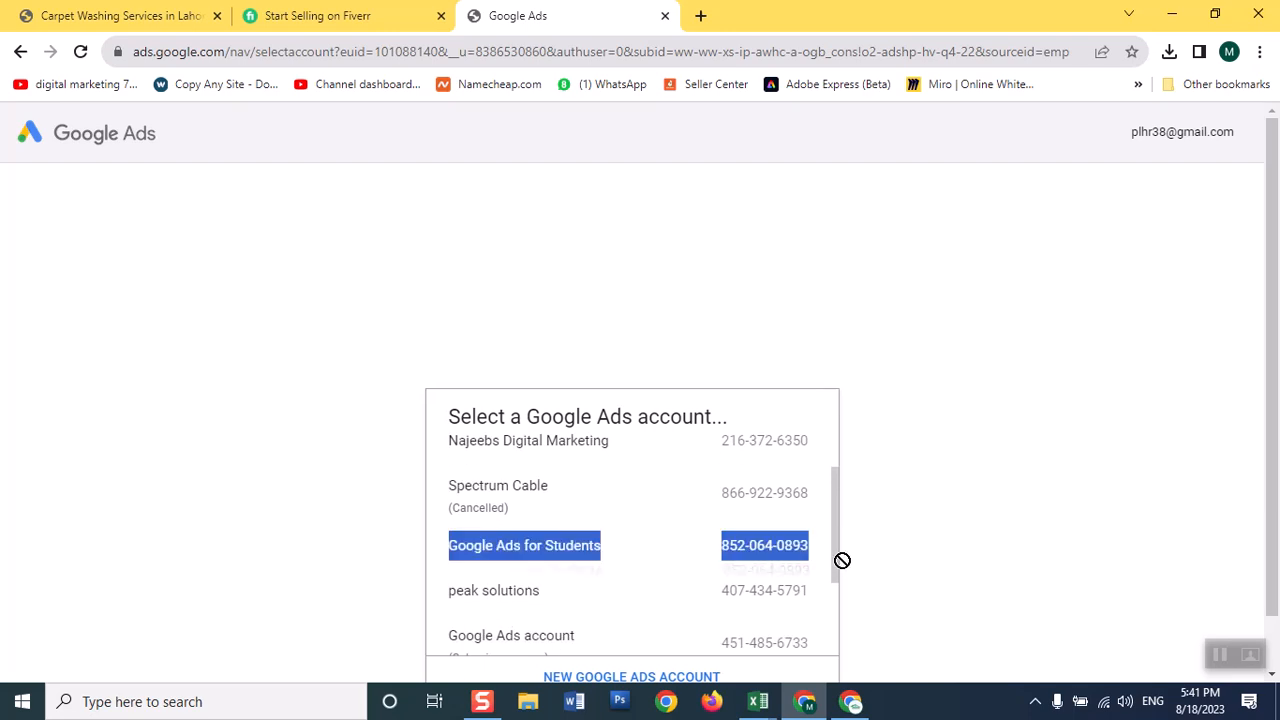
{"action": "left_click", "coordinate": [957, 518]}
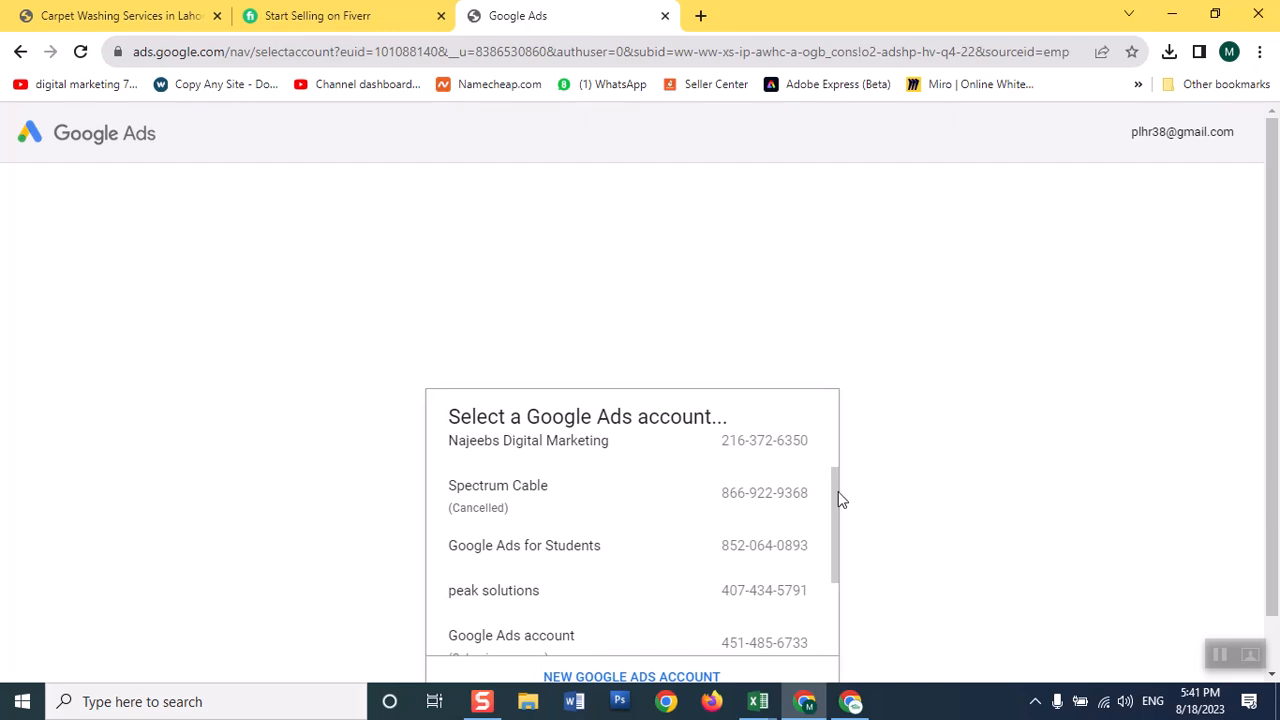
{"action": "mouse_move", "coordinate": [840, 500]}
{"action": "left_mouse_down"}
{"action": "mouse_move", "coordinate": [837, 474]}
{"action": "mouse_move", "coordinate": [845, 515]}
{"action": "left_mouse_up"}
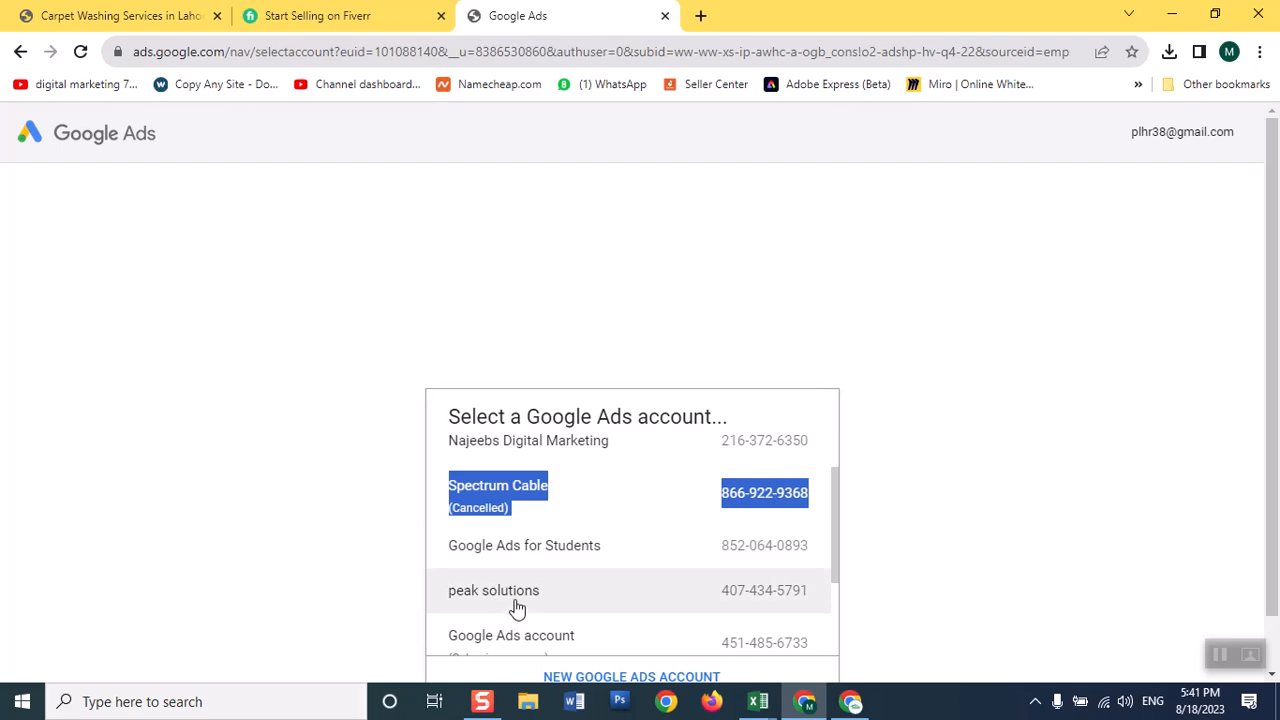
{"action": "left_click", "coordinate": [668, 706]}
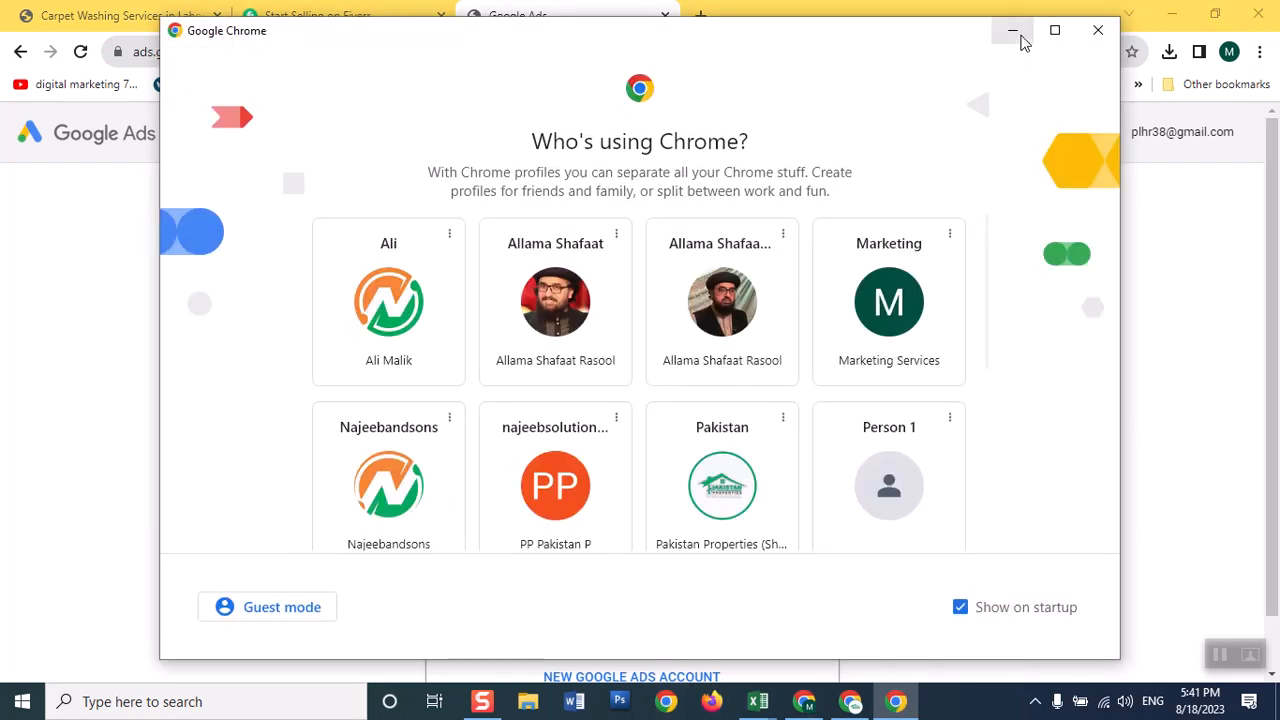
{"action": "left_click", "coordinate": [1023, 40]}
{"action": "left_click", "coordinate": [530, 600]}
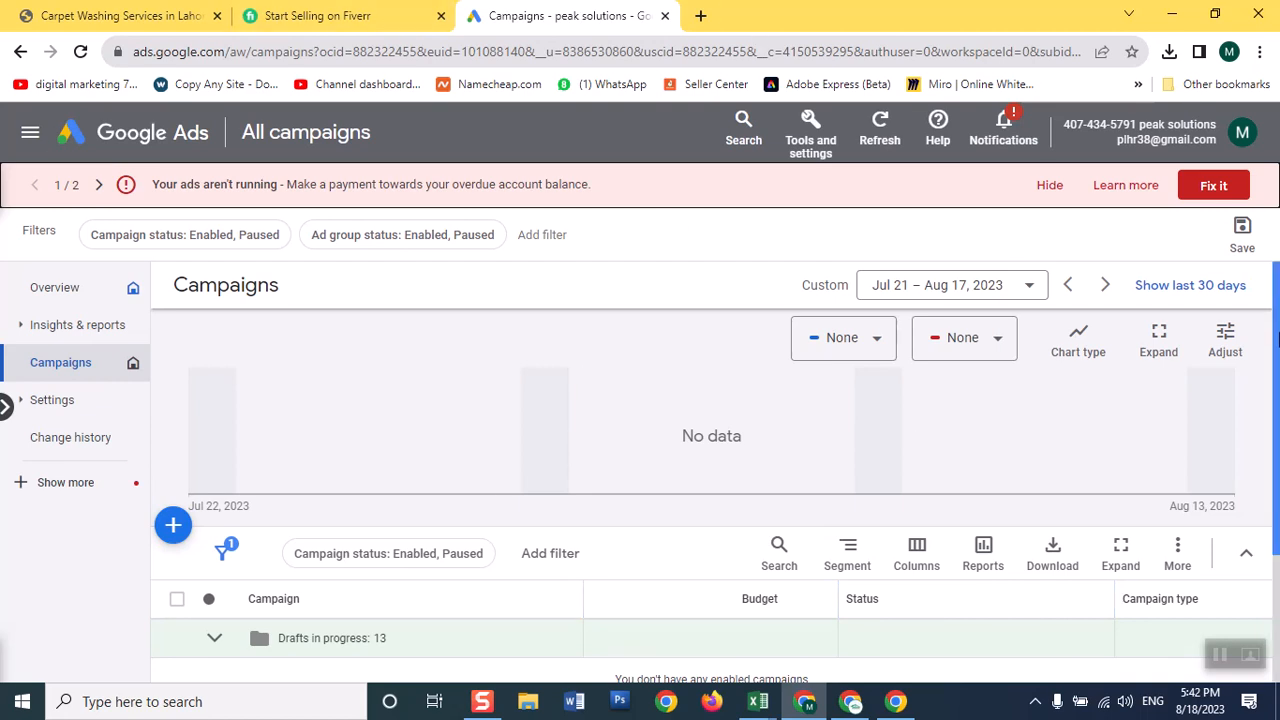
Hide both ad status alerts on the Campaigns page and dismiss the account notification pop-up.
{"action": "mouse_move", "coordinate": [1279, 340]}
{"action": "left_mouse_down"}
{"action": "mouse_move", "coordinate": [1279, 398]}
{"action": "mouse_move", "coordinate": [1273, 282]}
{"action": "mouse_move", "coordinate": [1279, 355]}
{"action": "left_mouse_up"}
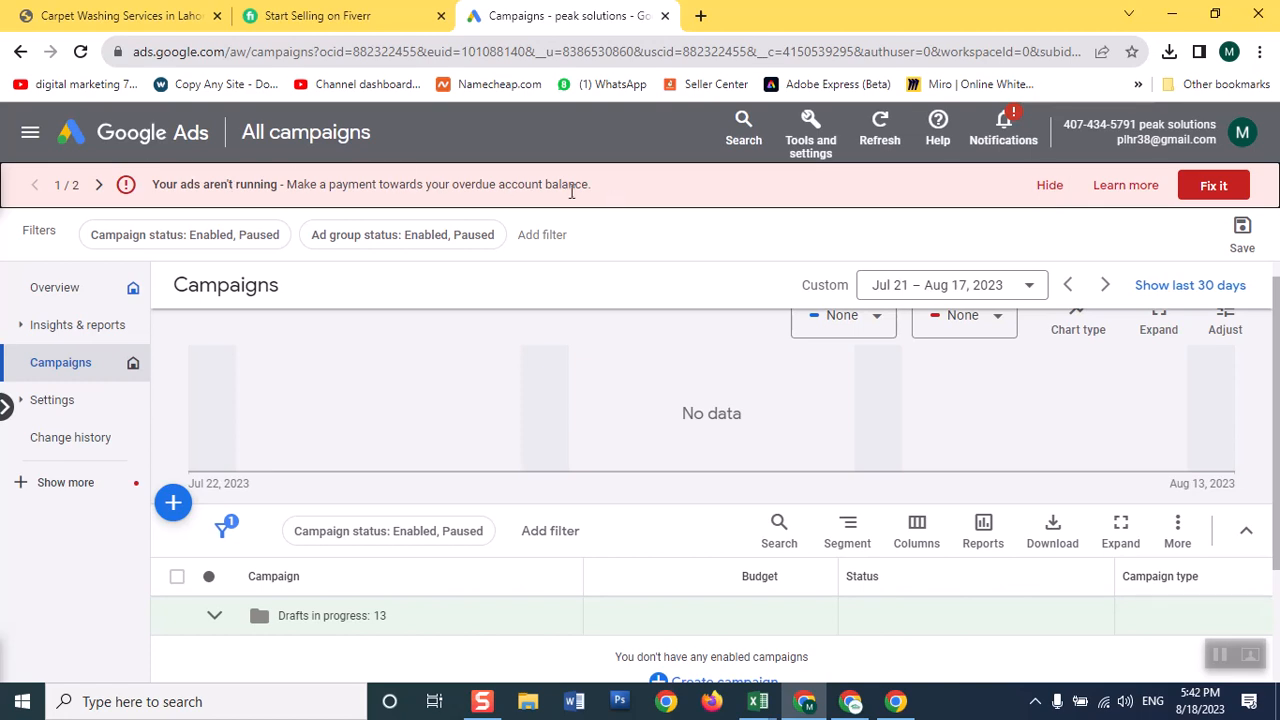
{"action": "left_click", "coordinate": [1048, 186]}
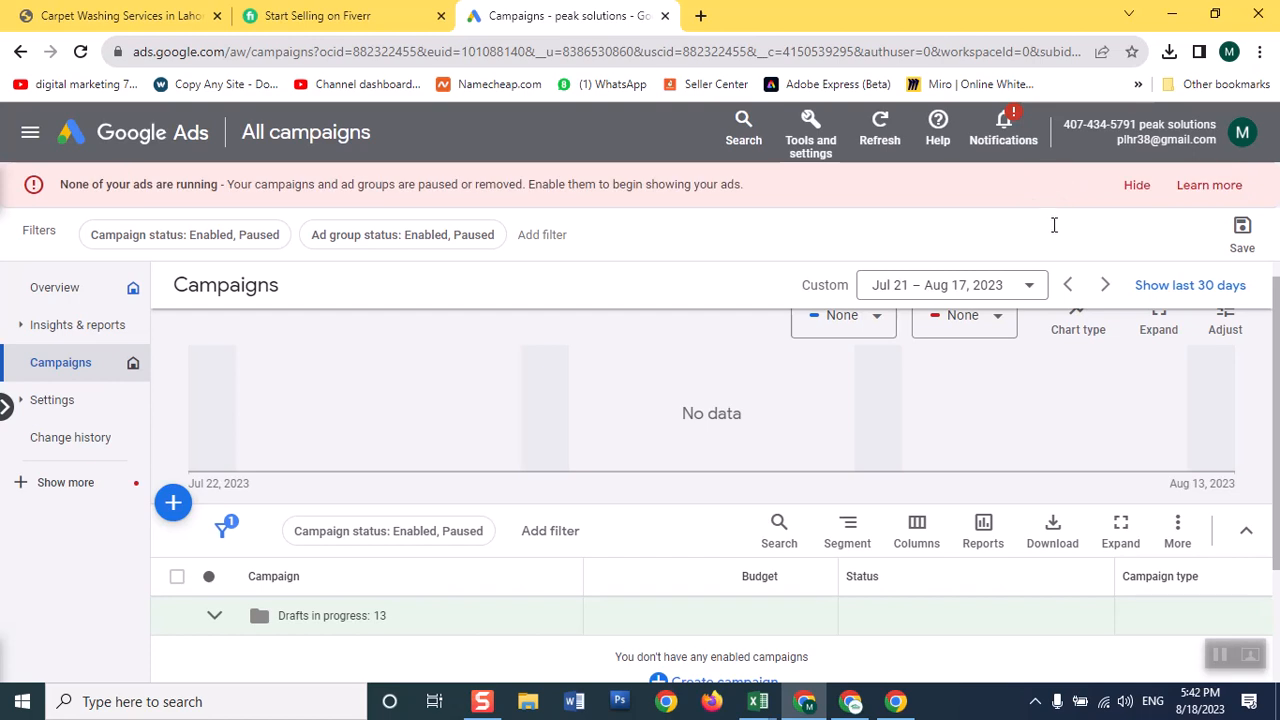
{"action": "left_click", "coordinate": [1134, 184]}
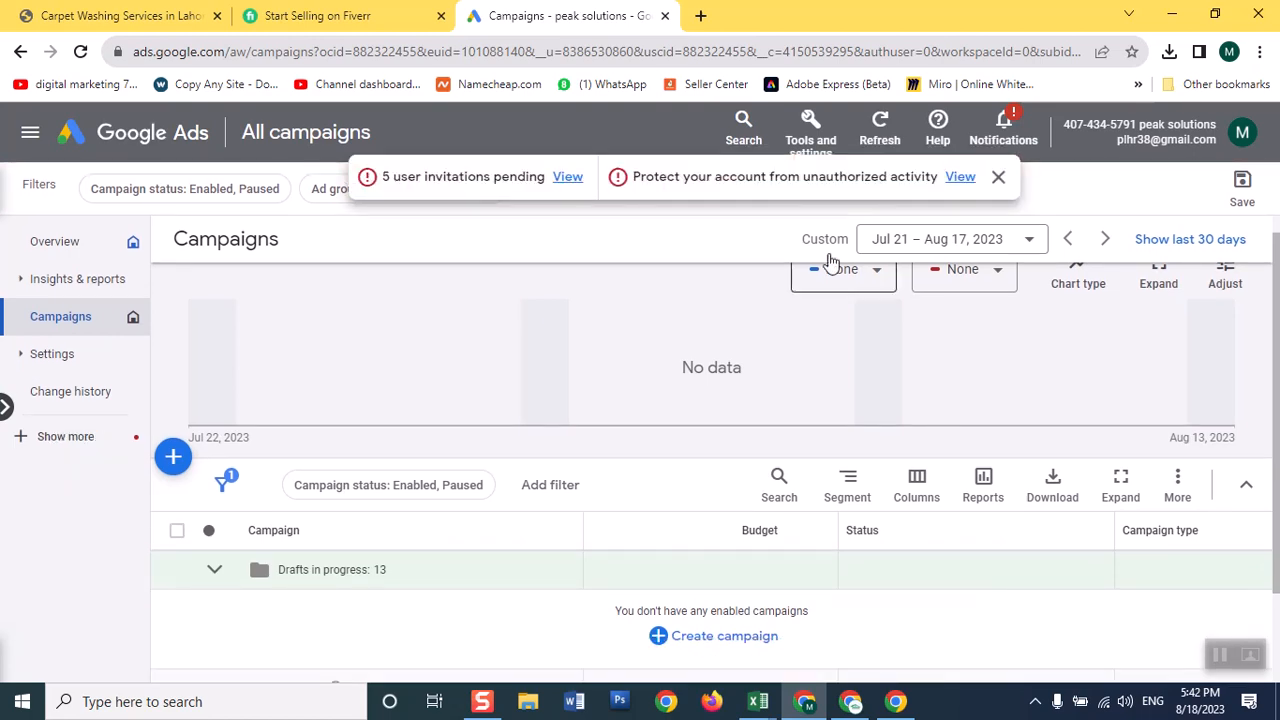
{"action": "left_click", "coordinate": [998, 177]}
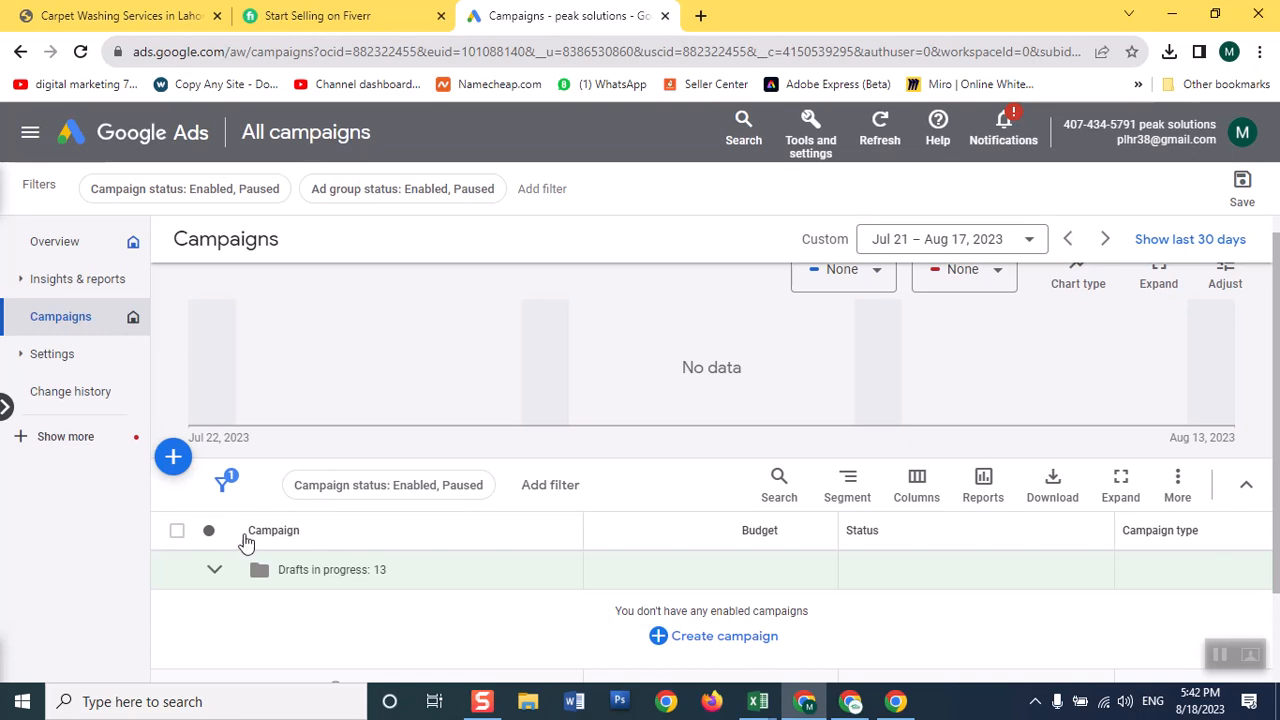
Start creating a new campaign from the Campaigns page.
{"action": "scroll", "coordinate": [1276, 340], "scroll_direction": "down", "scroll_amount": 1}
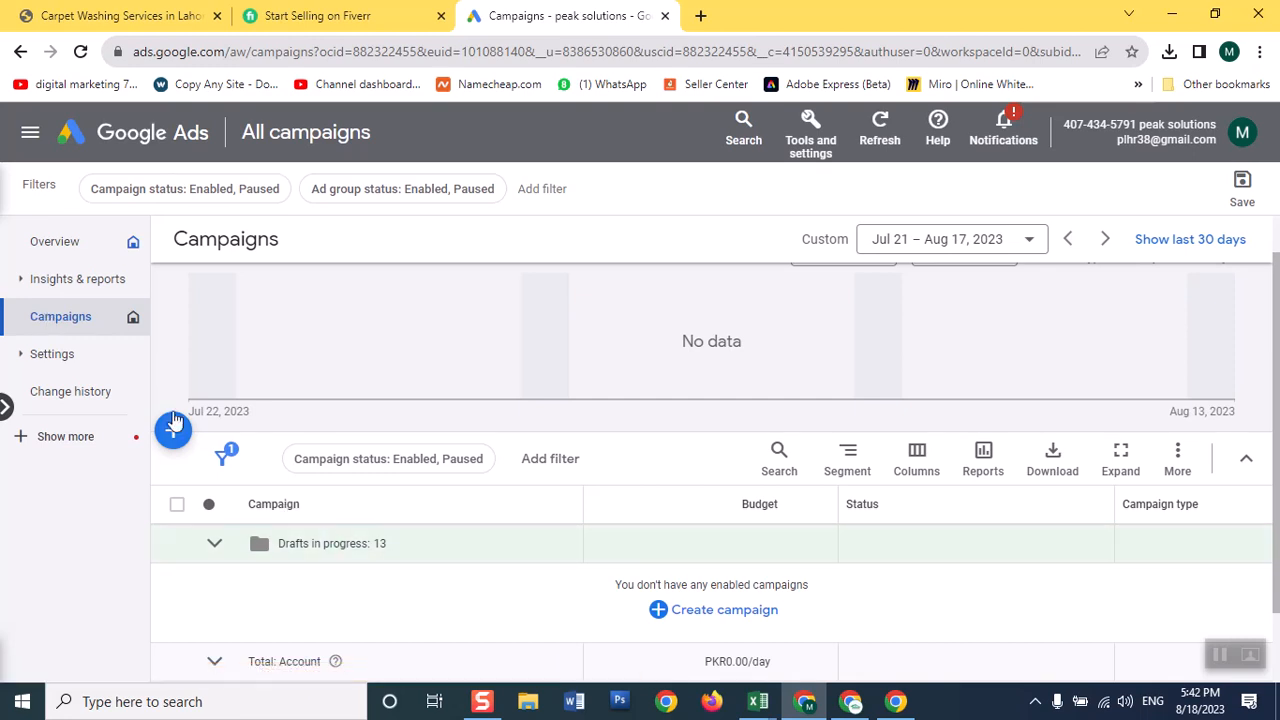
{"action": "left_click", "coordinate": [177, 428]}
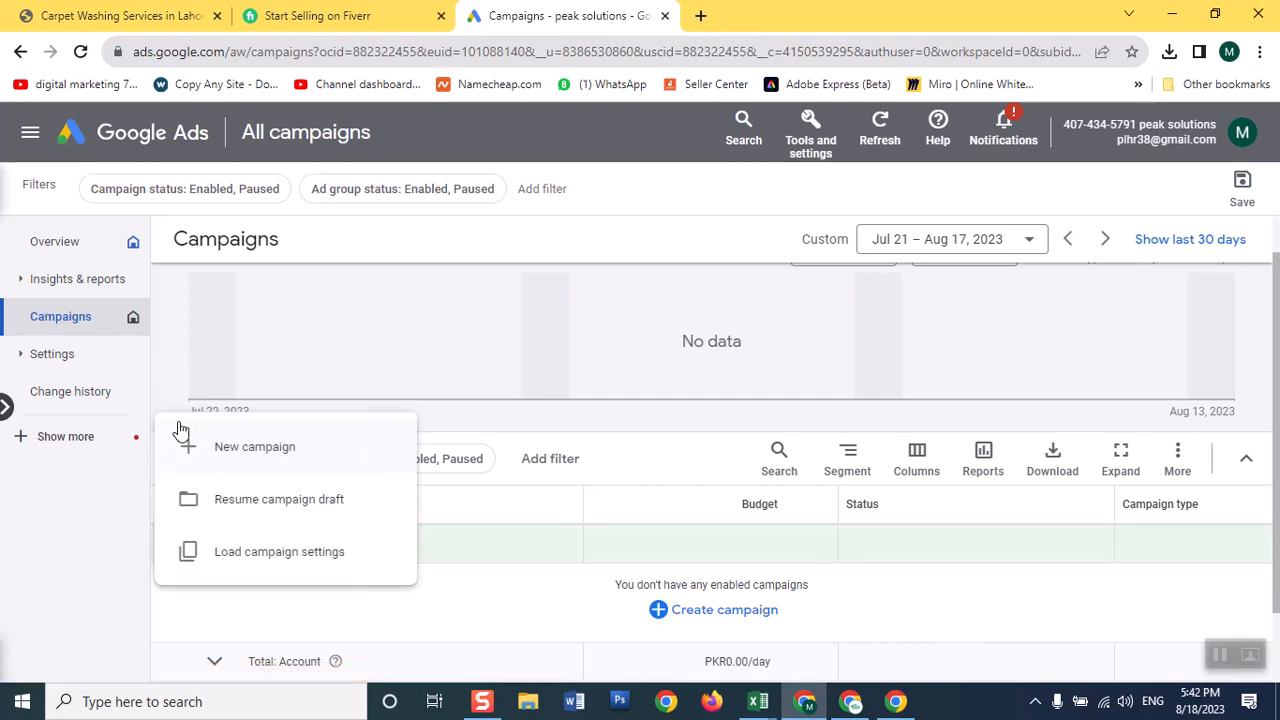
{"action": "left_click", "coordinate": [237, 452]}
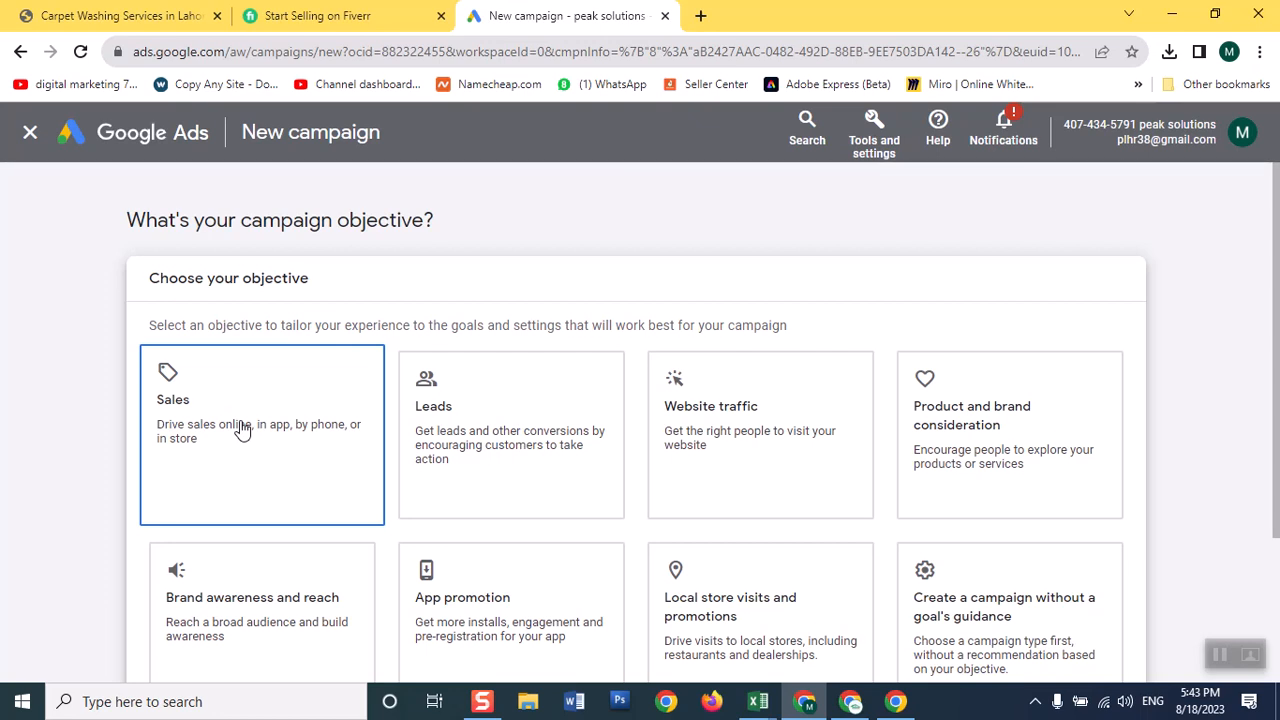
Choose Sales as the campaign objective and review its conversion goals.
{"action": "left_click", "coordinate": [704, 16]}
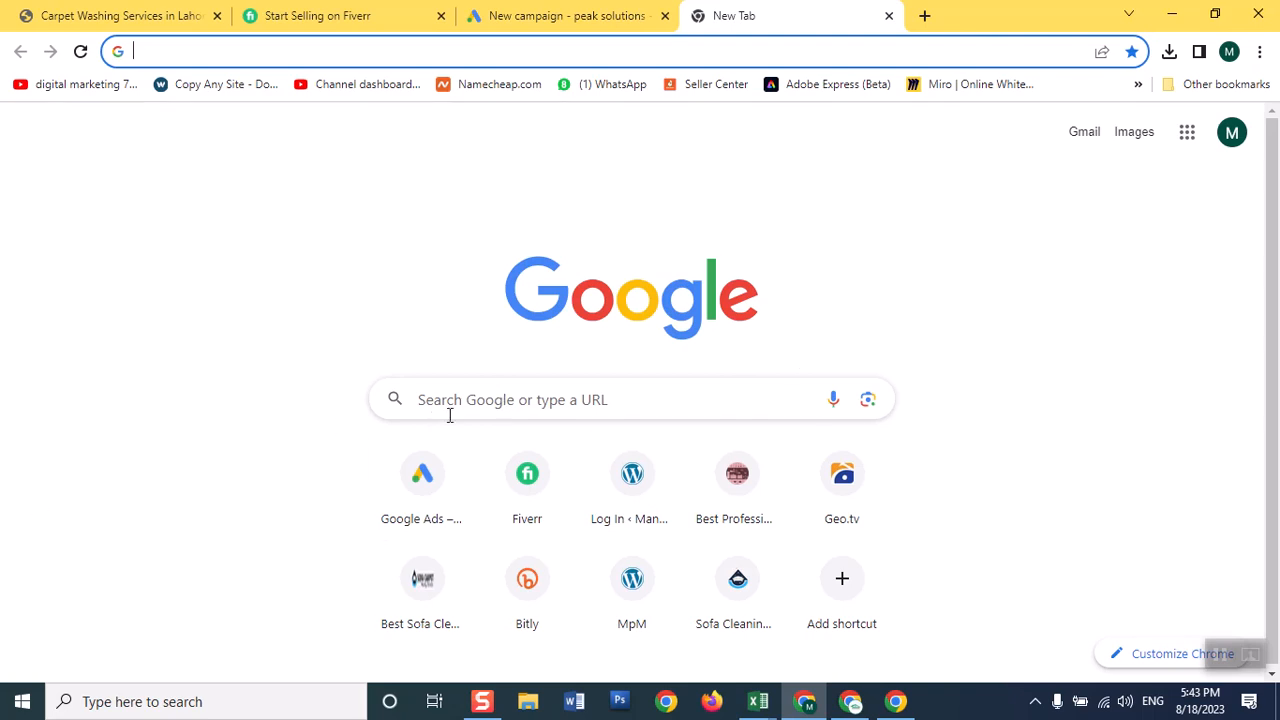
{"action": "left_click", "coordinate": [580, 12]}
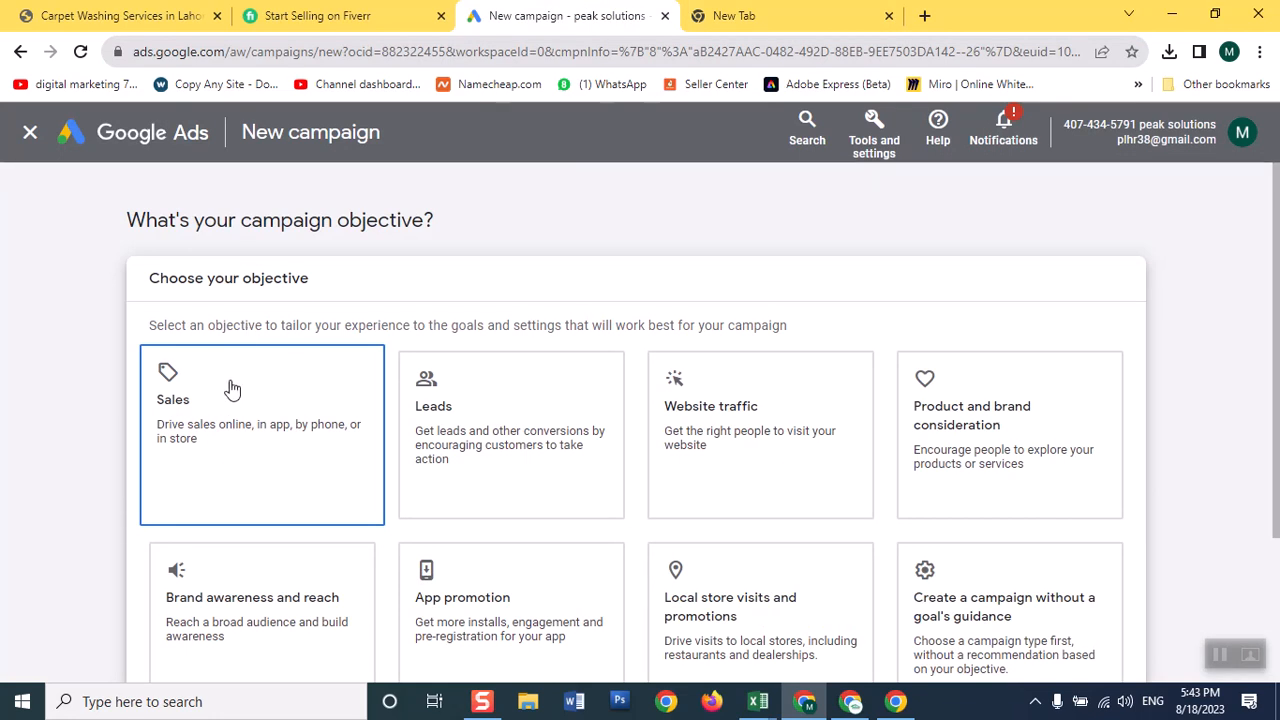
{"action": "scroll", "coordinate": [233, 390], "scroll_direction": "down", "scroll_amount": 5}
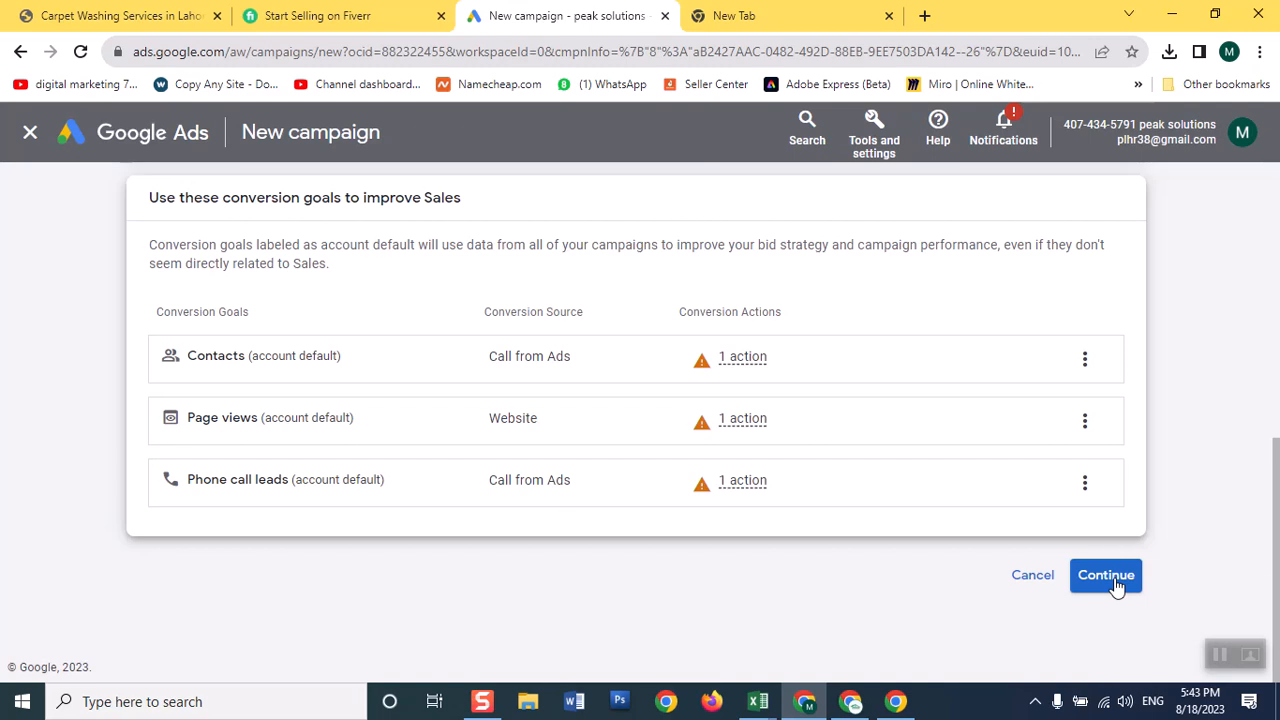
{"action": "left_click_drag", "start_coordinate": [1268, 586], "coordinate": [1256, 333]}
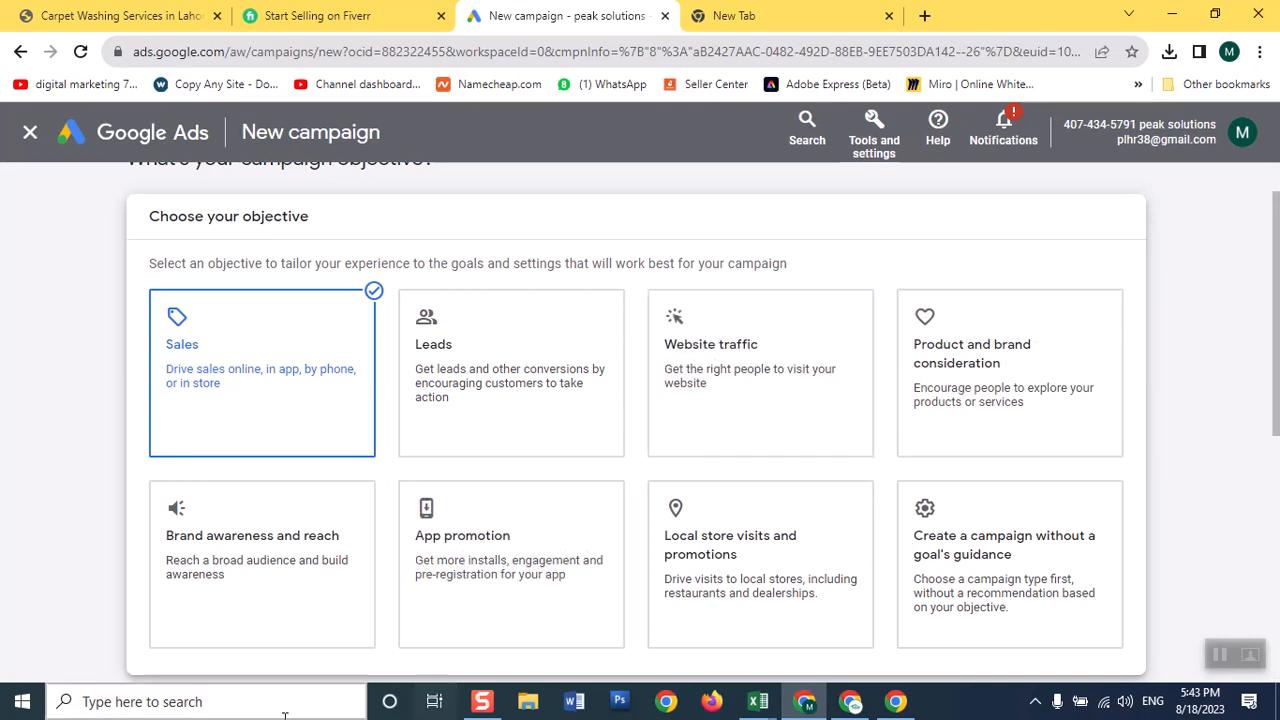
Search Windows for "snipping" and launch the Snipping Tool.
{"action": "left_click", "coordinate": [224, 704]}
{"action": "type", "text": "sn"}
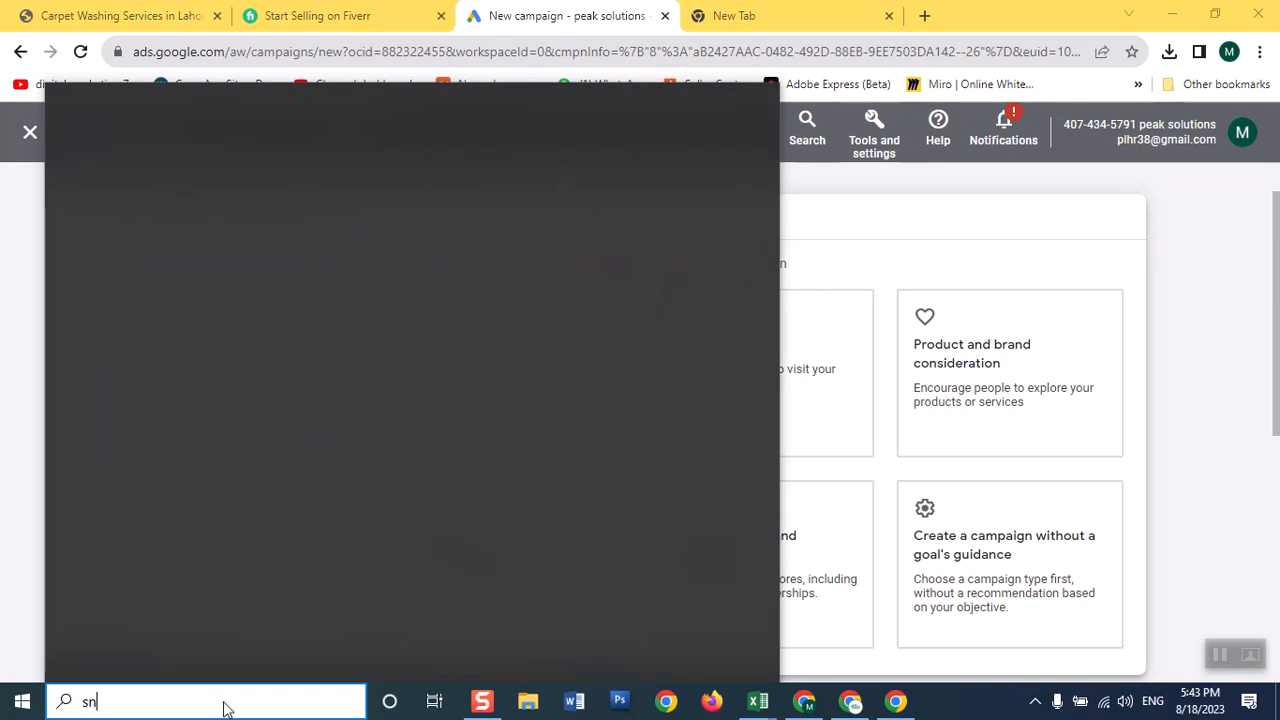
{"action": "type", "text": "ipping"}
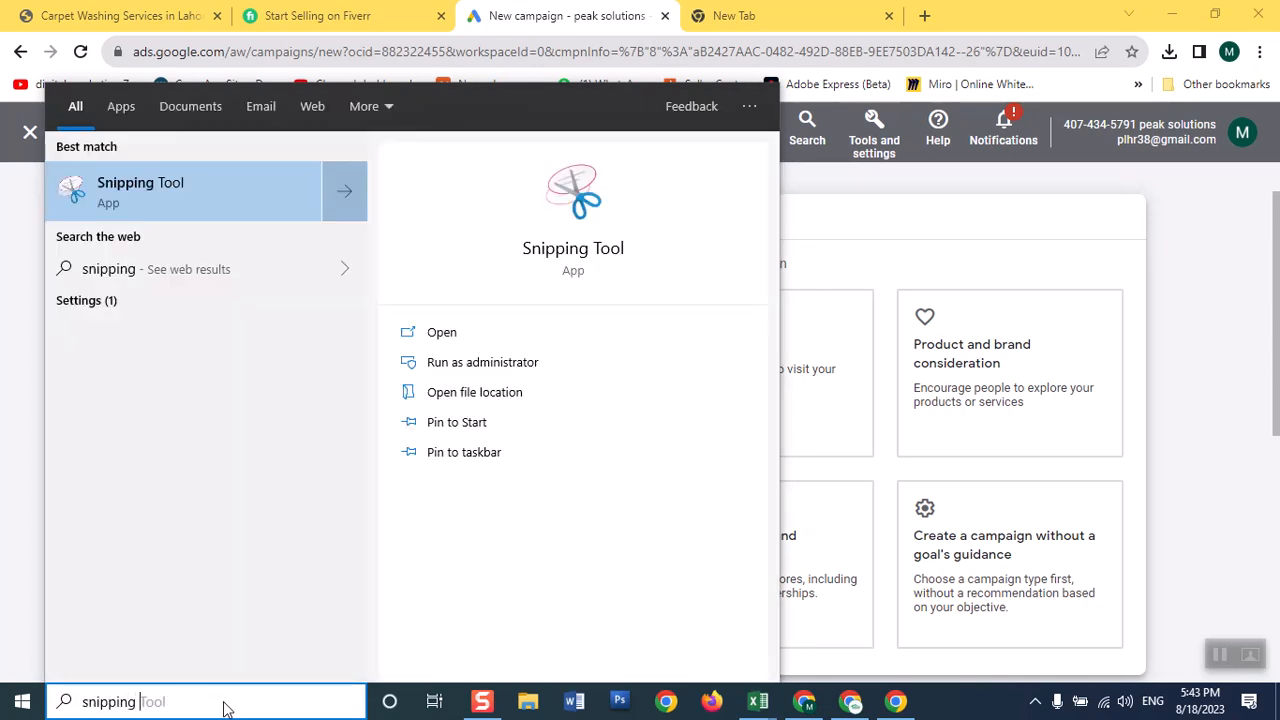
{"action": "left_click", "coordinate": [514, 366]}
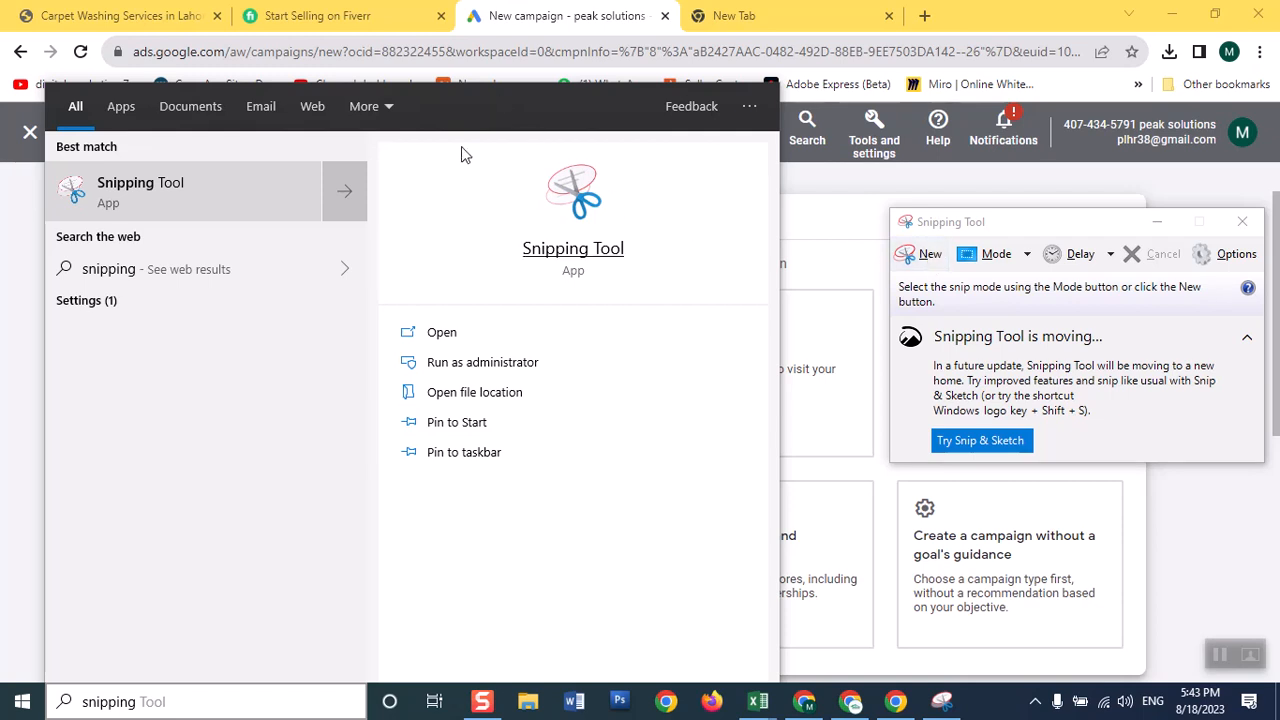
Close the Windows search and capture a rectangular snip of the campaign objective selection with the Snipping Tool.
{"action": "left_click", "coordinate": [525, 16]}
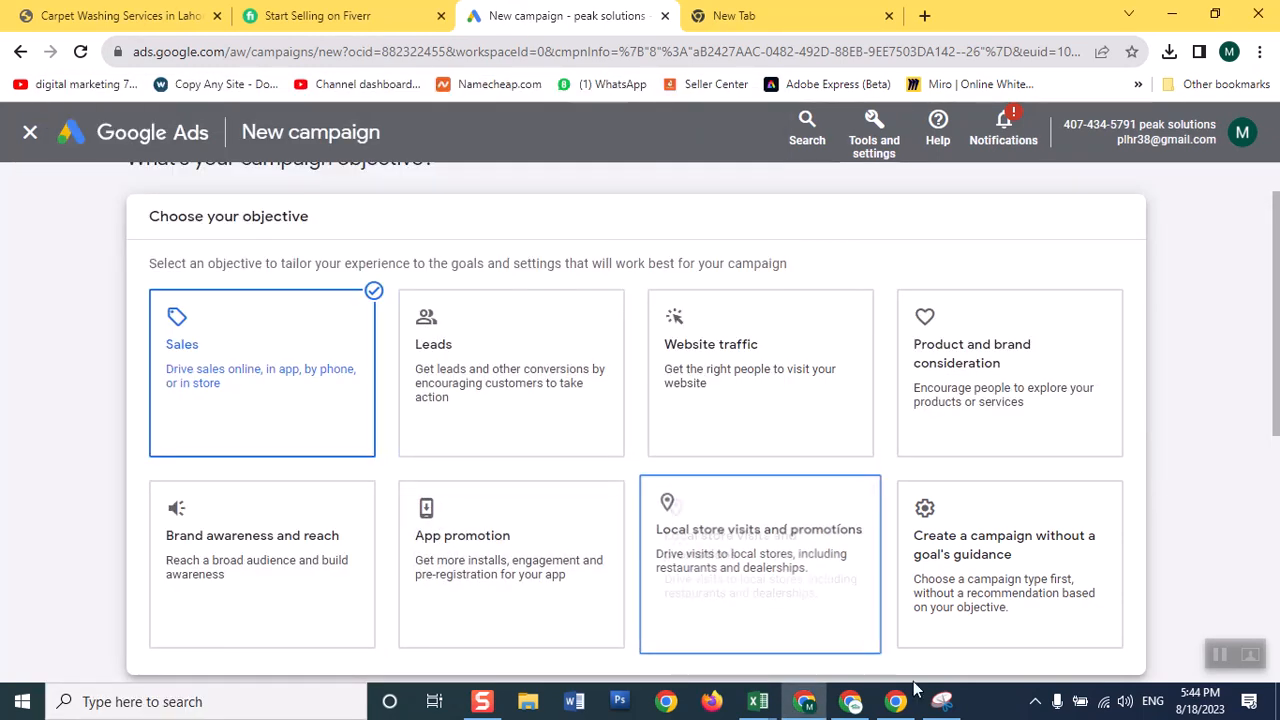
{"action": "left_click", "coordinate": [940, 700]}
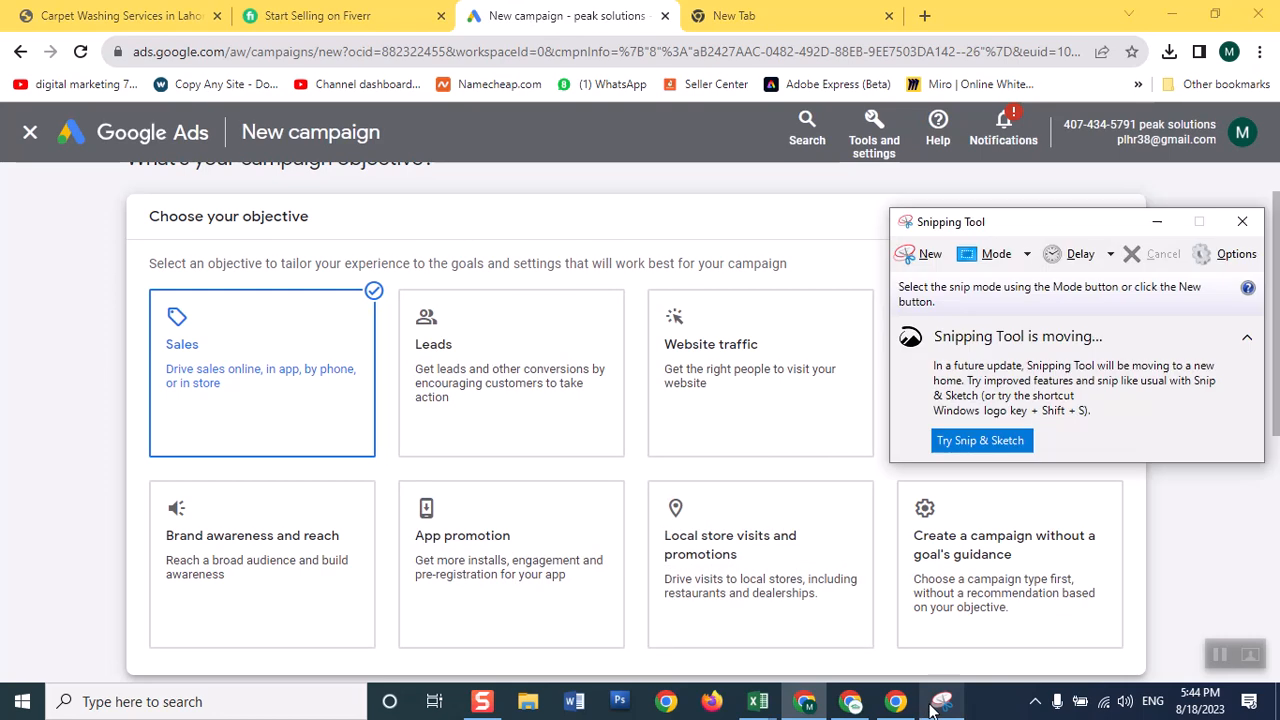
{"action": "left_click", "coordinate": [911, 266]}
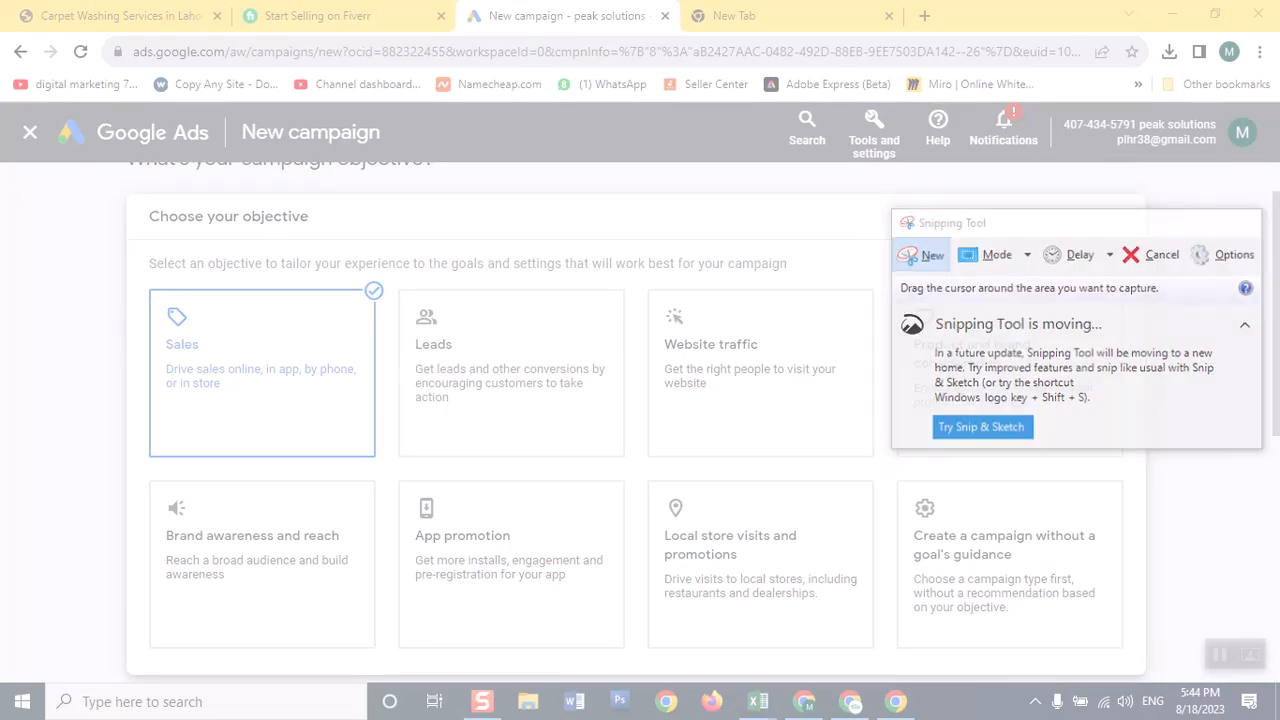
{"action": "left_click_drag", "start_coordinate": [1, 101], "coordinate": [1172, 663]}
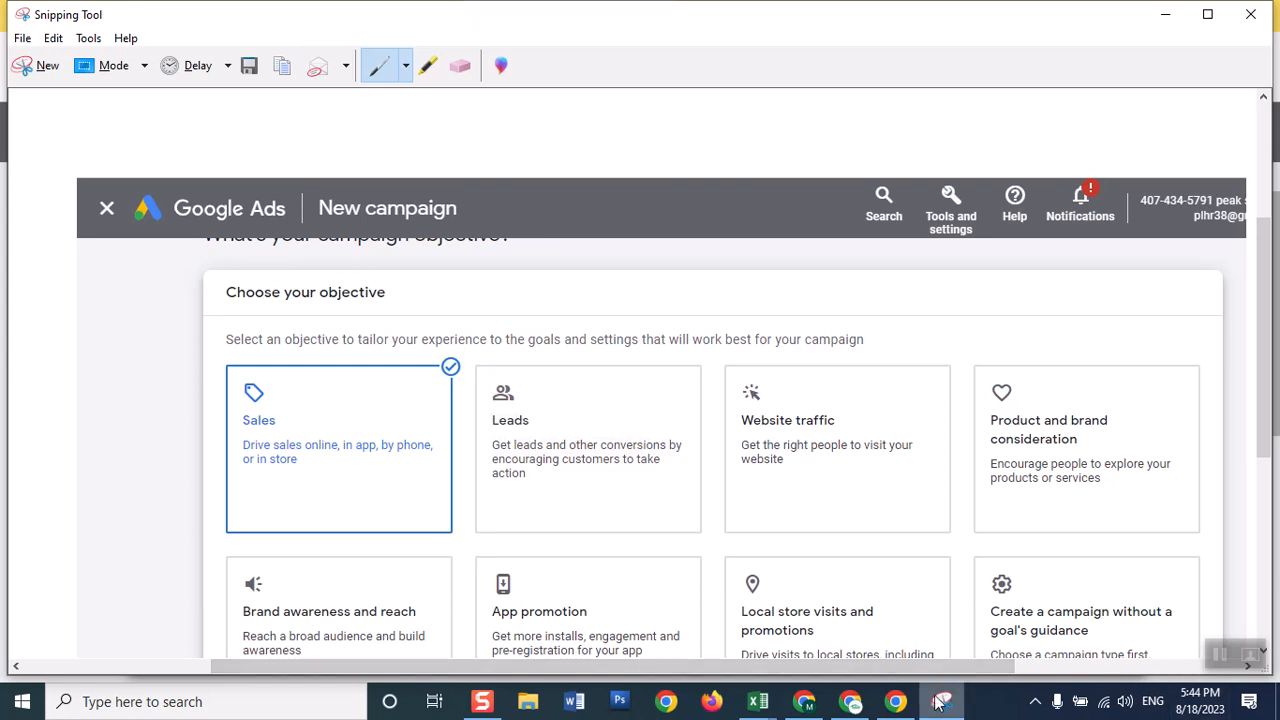
{"action": "mouse_move", "coordinate": [903, 705]}
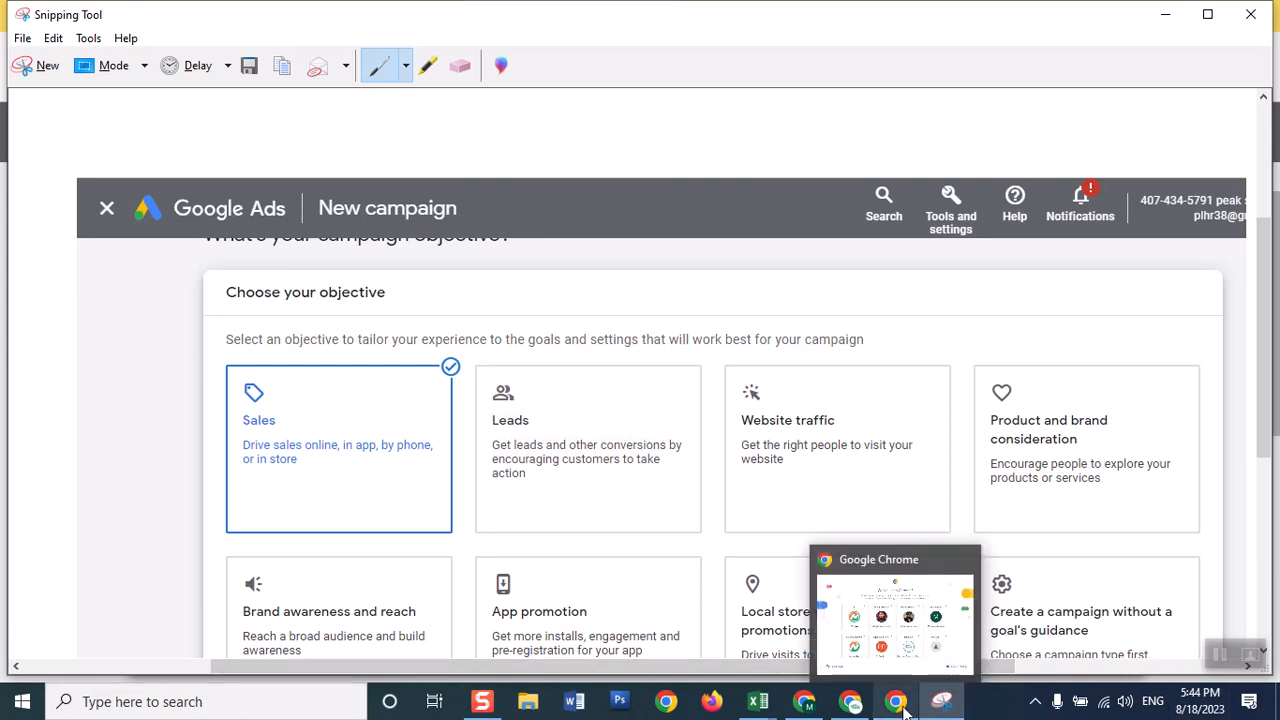
Return to Google Ads in Chrome, continue past the conversion goals and select Search as the campaign type.
{"action": "left_click", "coordinate": [805, 701]}
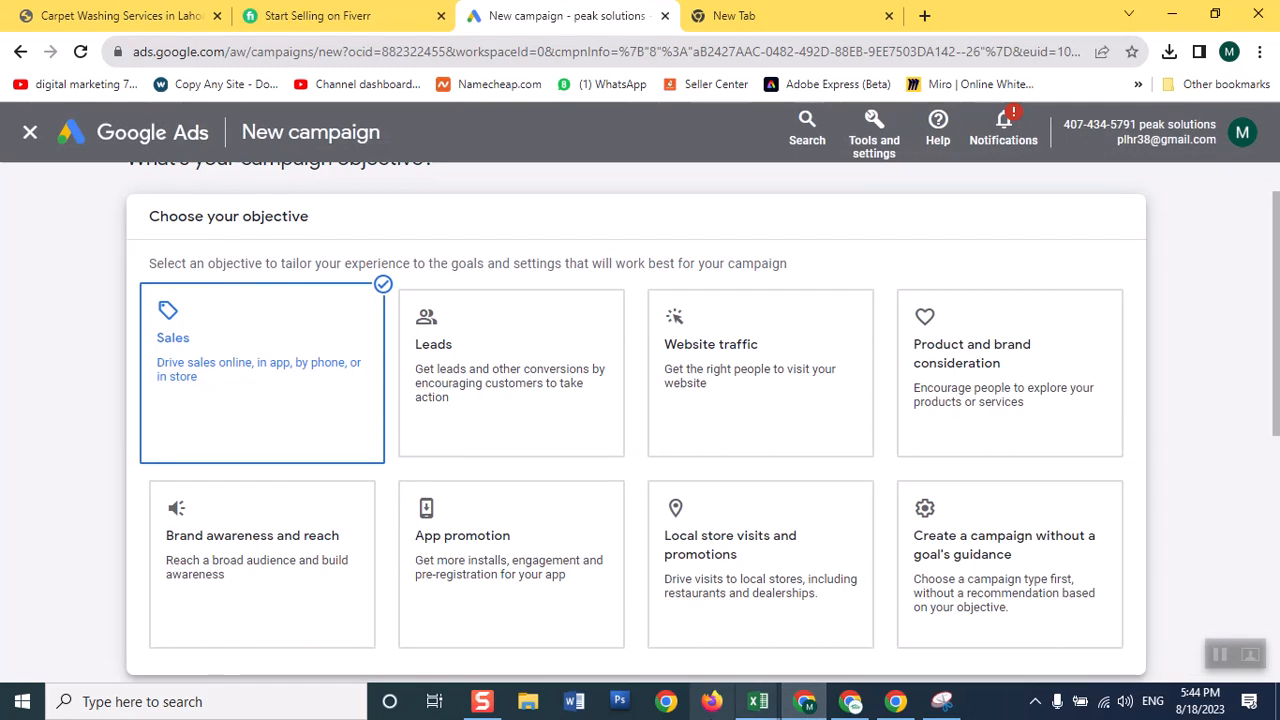
{"action": "scroll", "coordinate": [1078, 598], "scroll_direction": "down", "scroll_amount": 5}
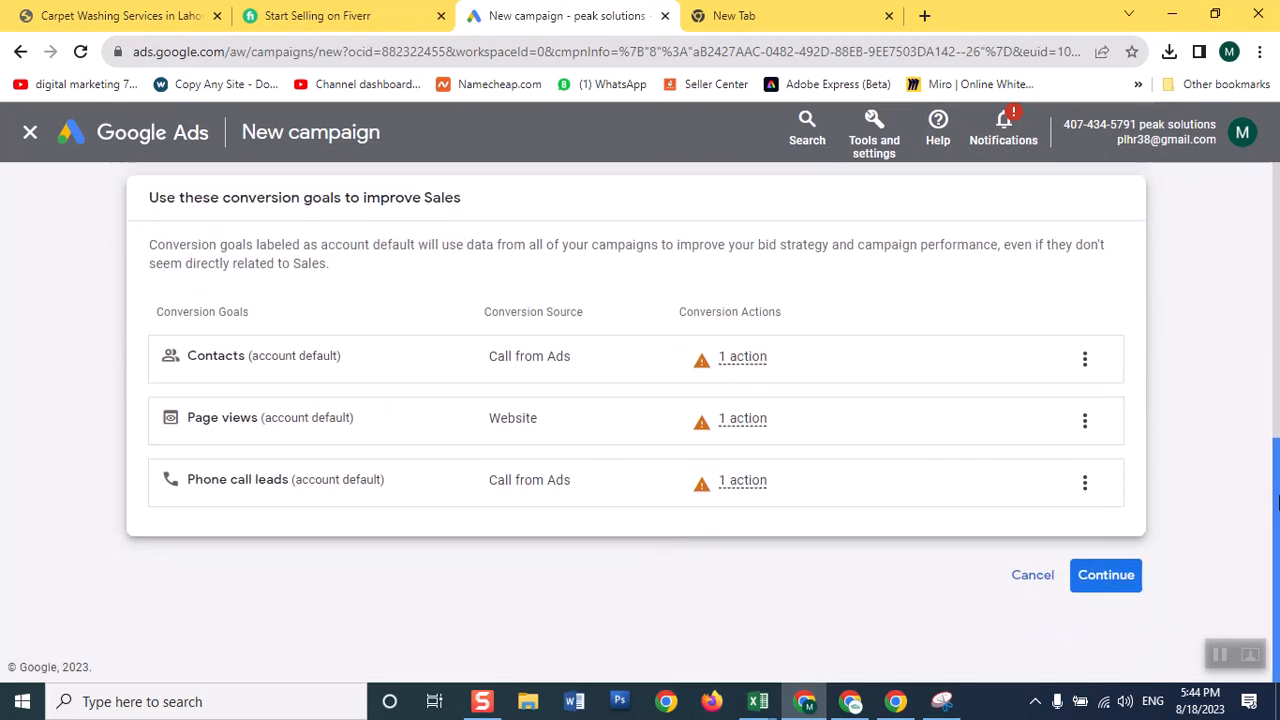
{"action": "left_click", "coordinate": [1088, 588]}
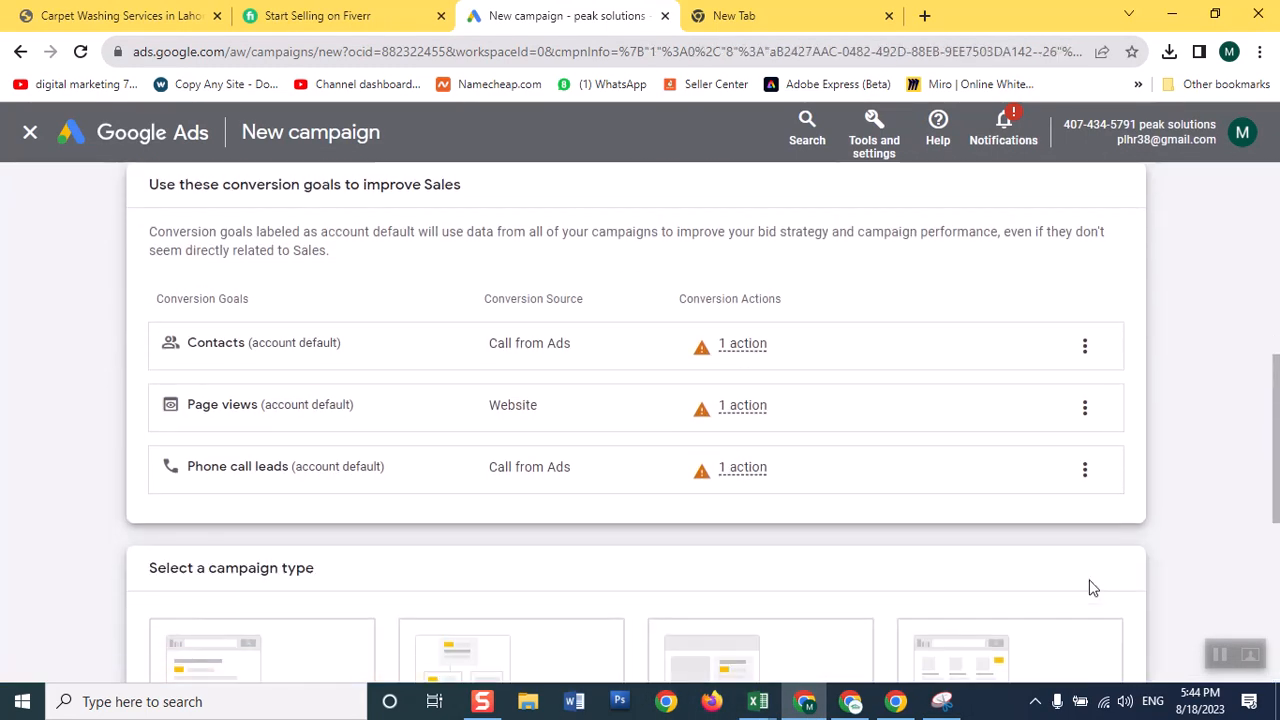
{"action": "left_click_drag", "start_coordinate": [1276, 448], "coordinate": [1277, 553]}
{"action": "left_click", "coordinate": [174, 296]}
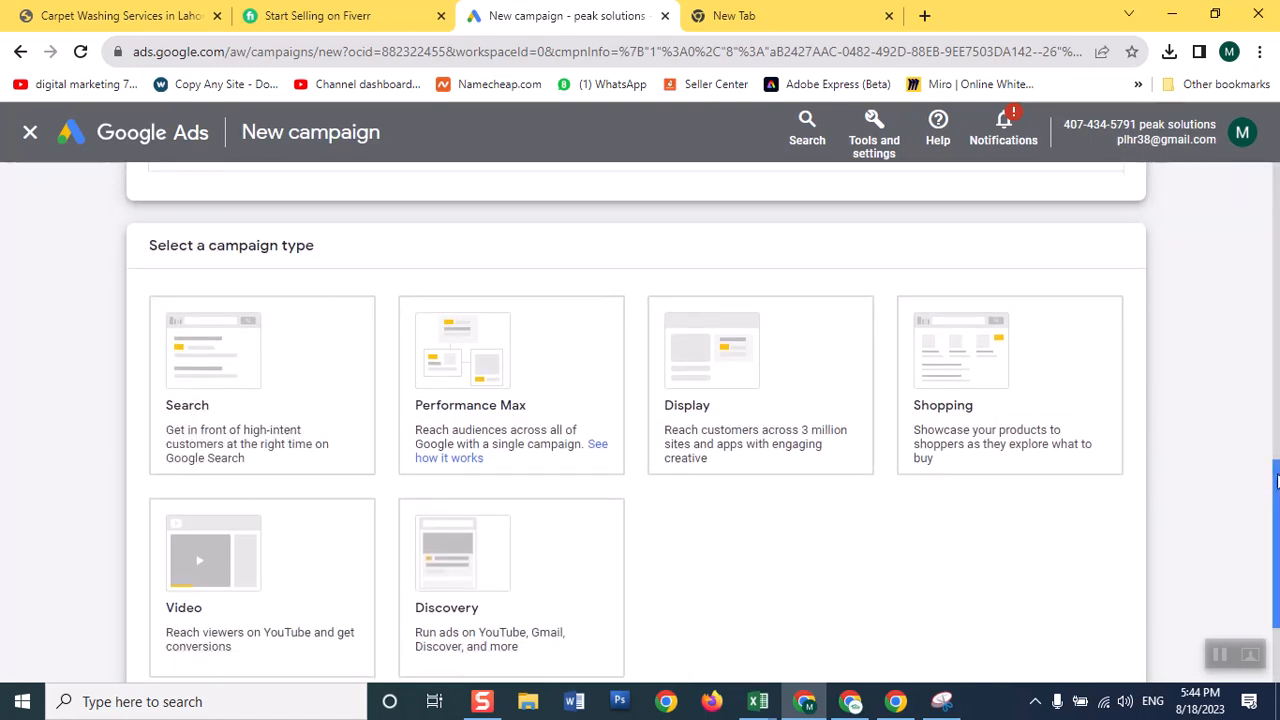
{"action": "mouse_move", "coordinate": [1276, 528]}
{"action": "left_mouse_down"}
{"action": "mouse_move", "coordinate": [1277, 580]}
{"action": "mouse_move", "coordinate": [1277, 506]}
{"action": "mouse_move", "coordinate": [1276, 528]}
{"action": "left_mouse_up"}
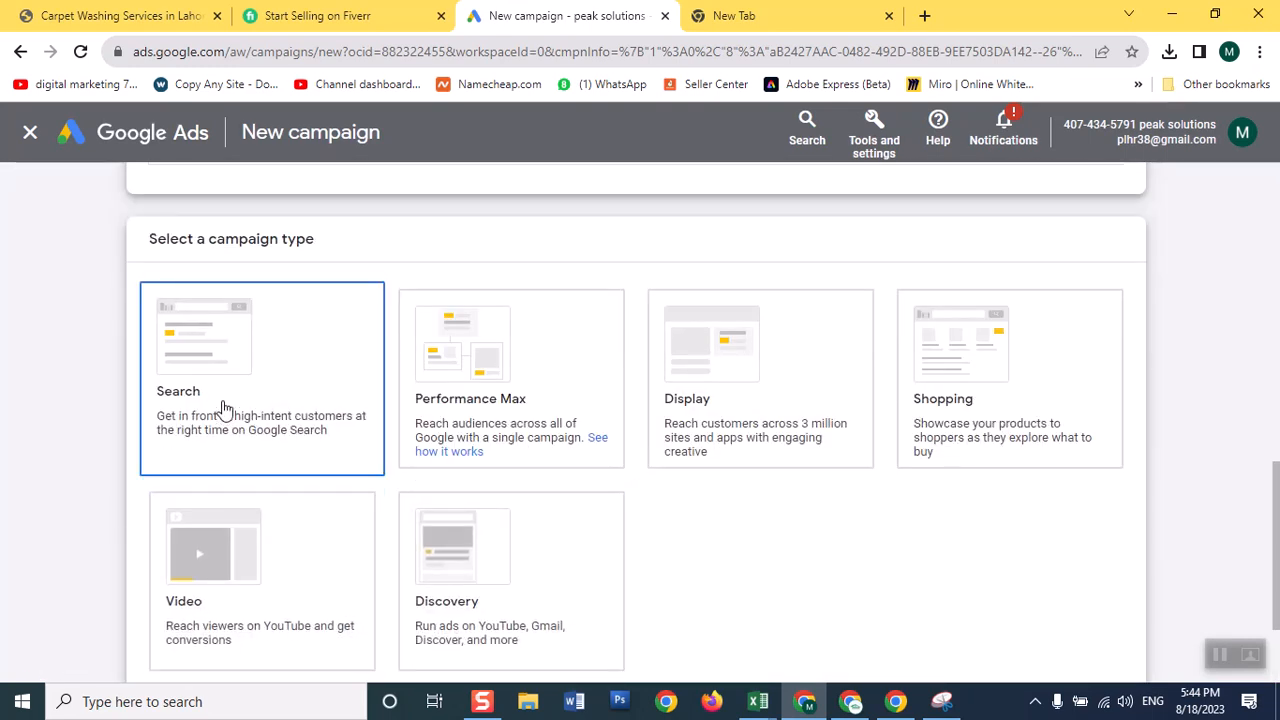
{"action": "scroll", "coordinate": [224, 410], "scroll_direction": "down", "scroll_amount": 4}
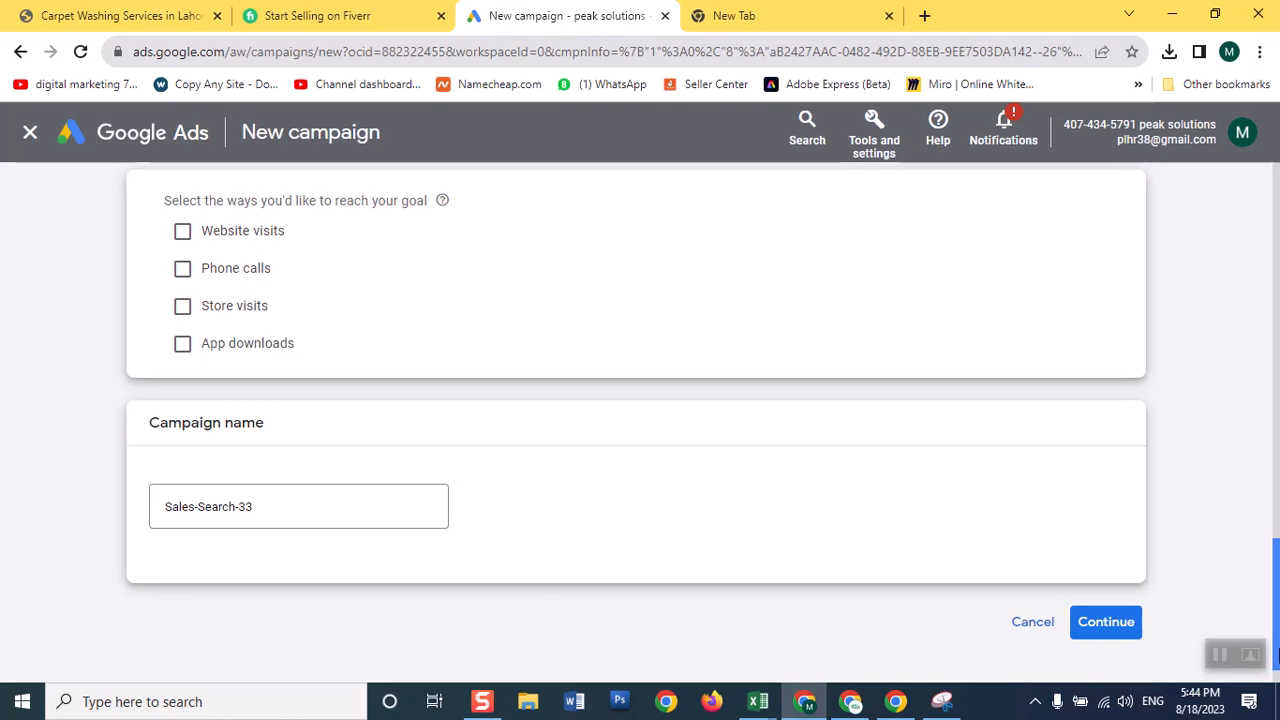
Enable Website visits as a way to reach the goal, using the URL copied from the sofa carpet washing website.
{"action": "left_click_drag", "start_coordinate": [1276, 640], "coordinate": [1276, 494]}
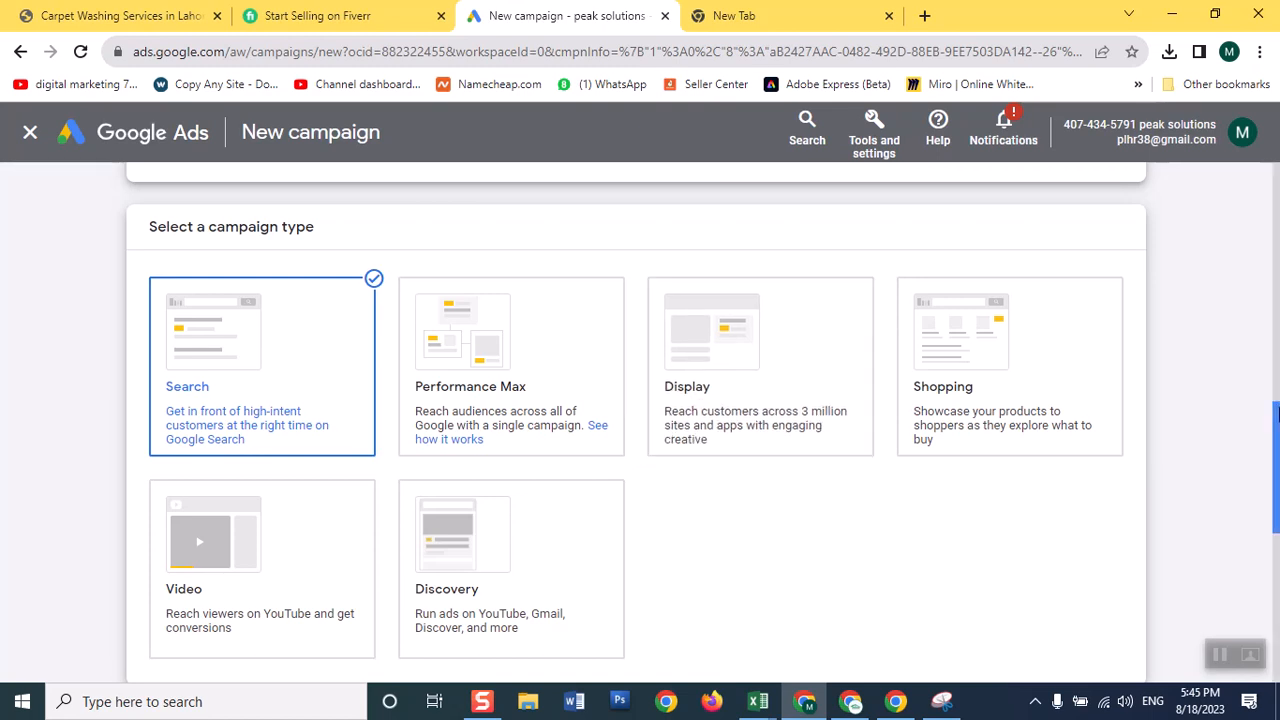
{"action": "left_click", "coordinate": [1276, 536]}
{"action": "mouse_move", "coordinate": [1278, 537]}
{"action": "left_mouse_down"}
{"action": "mouse_move", "coordinate": [1278, 556]}
{"action": "mouse_move", "coordinate": [1278, 517]}
{"action": "left_mouse_up"}
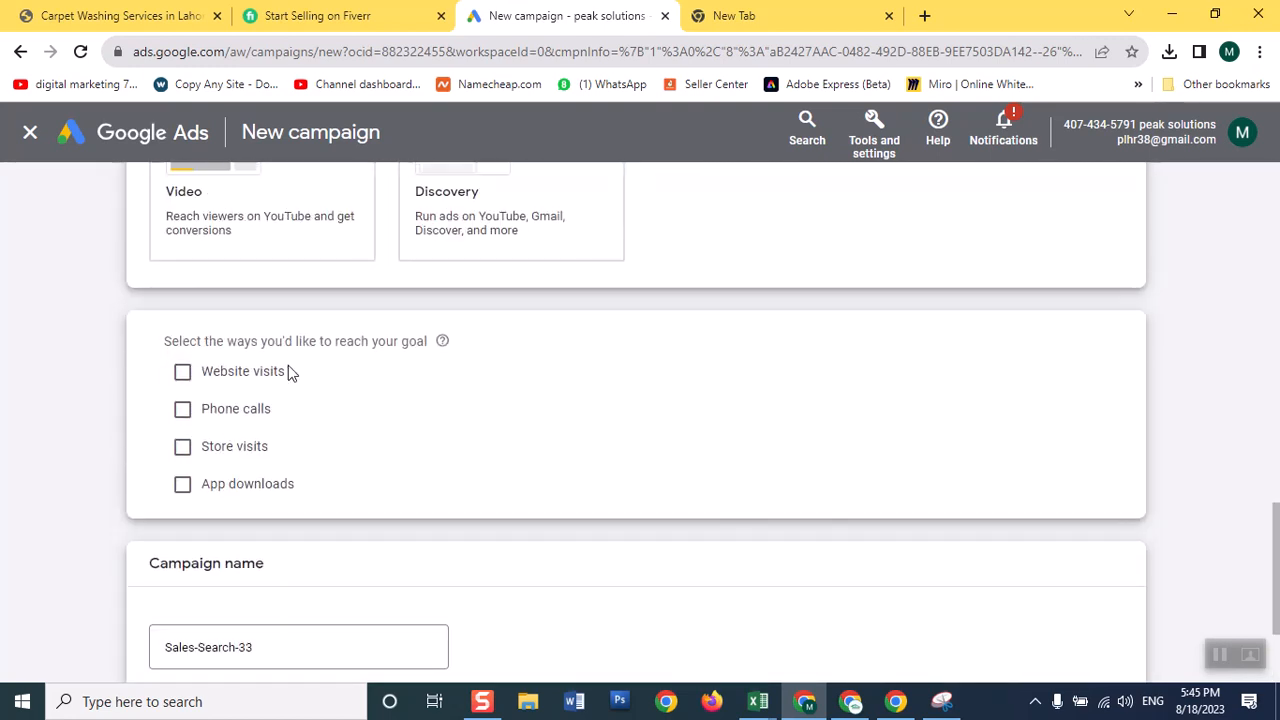
{"action": "left_click", "coordinate": [179, 379]}
{"action": "left_click", "coordinate": [354, 417]}
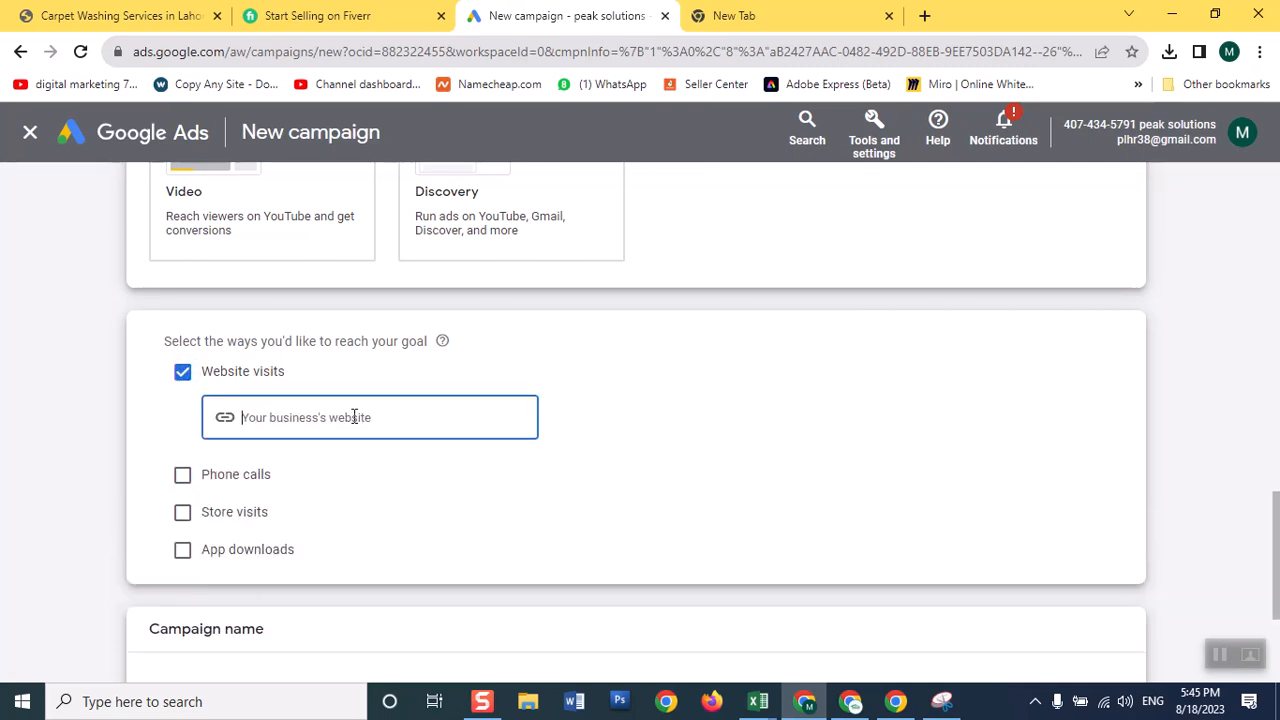
{"action": "left_click", "coordinate": [120, 15]}
{"action": "left_click", "coordinate": [206, 51]}
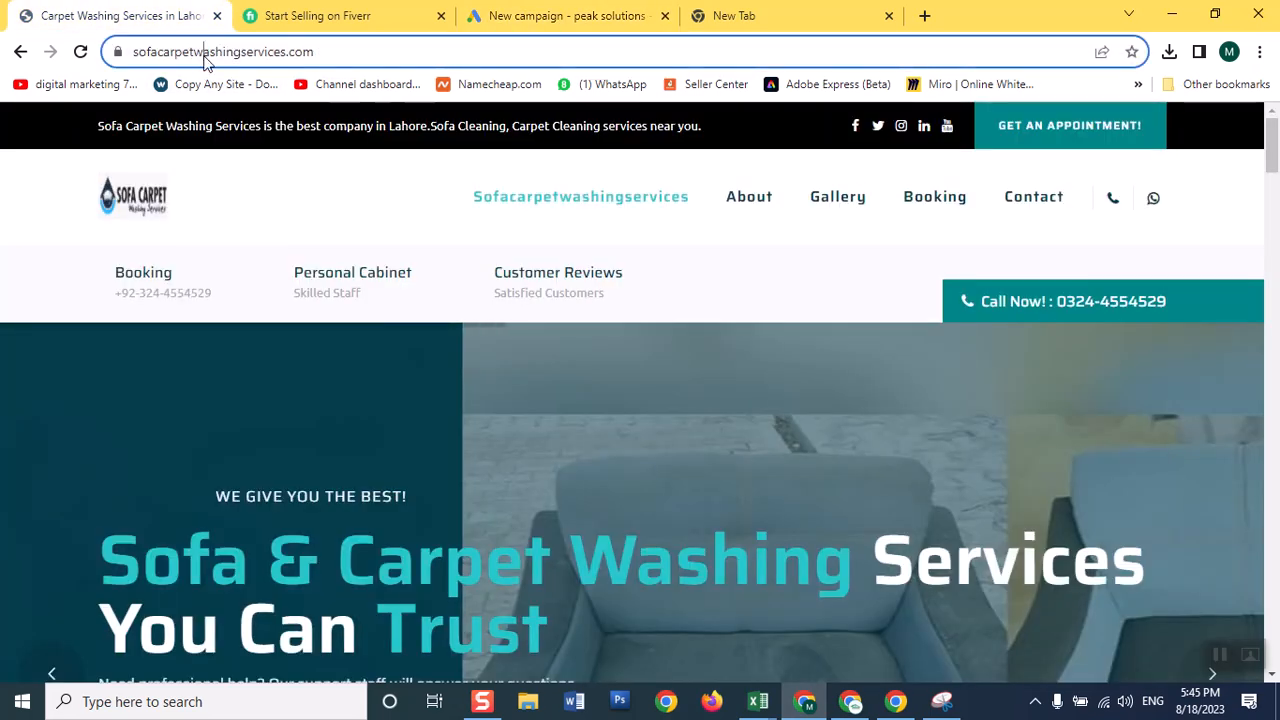
{"action": "right_click", "coordinate": [205, 55]}
{"action": "left_click", "coordinate": [250, 159]}
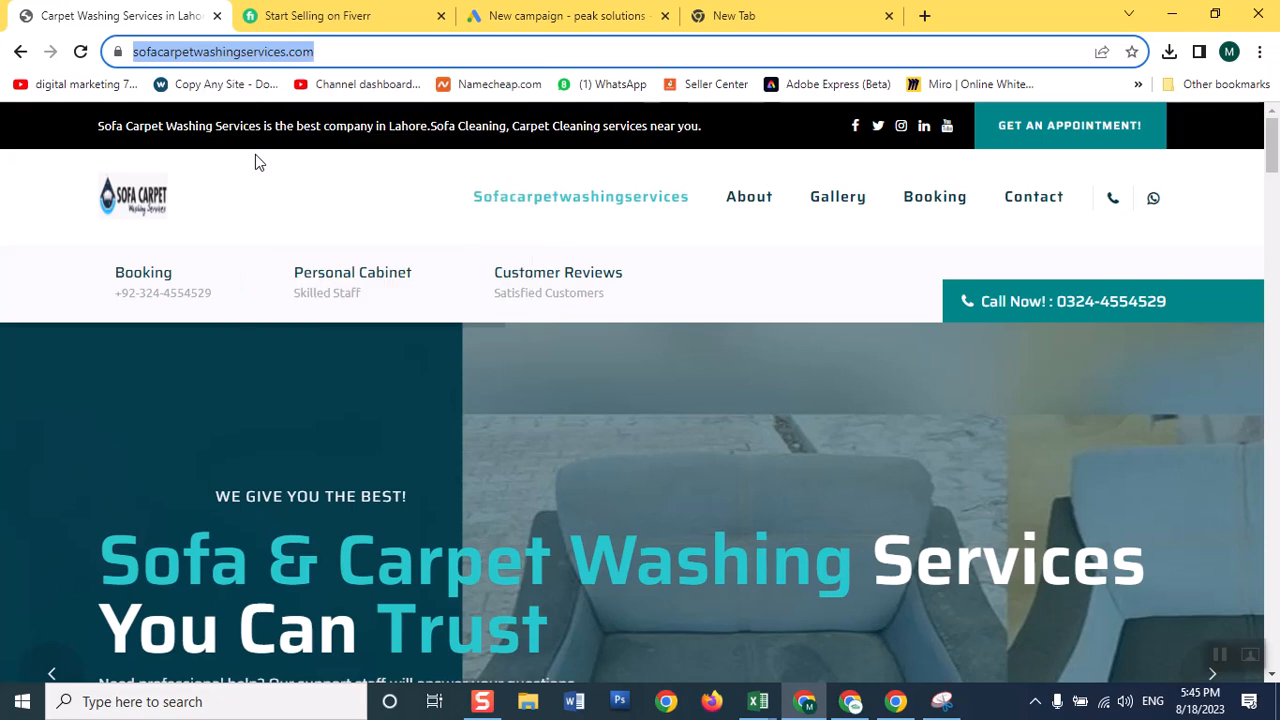
{"action": "left_click", "coordinate": [515, 16]}
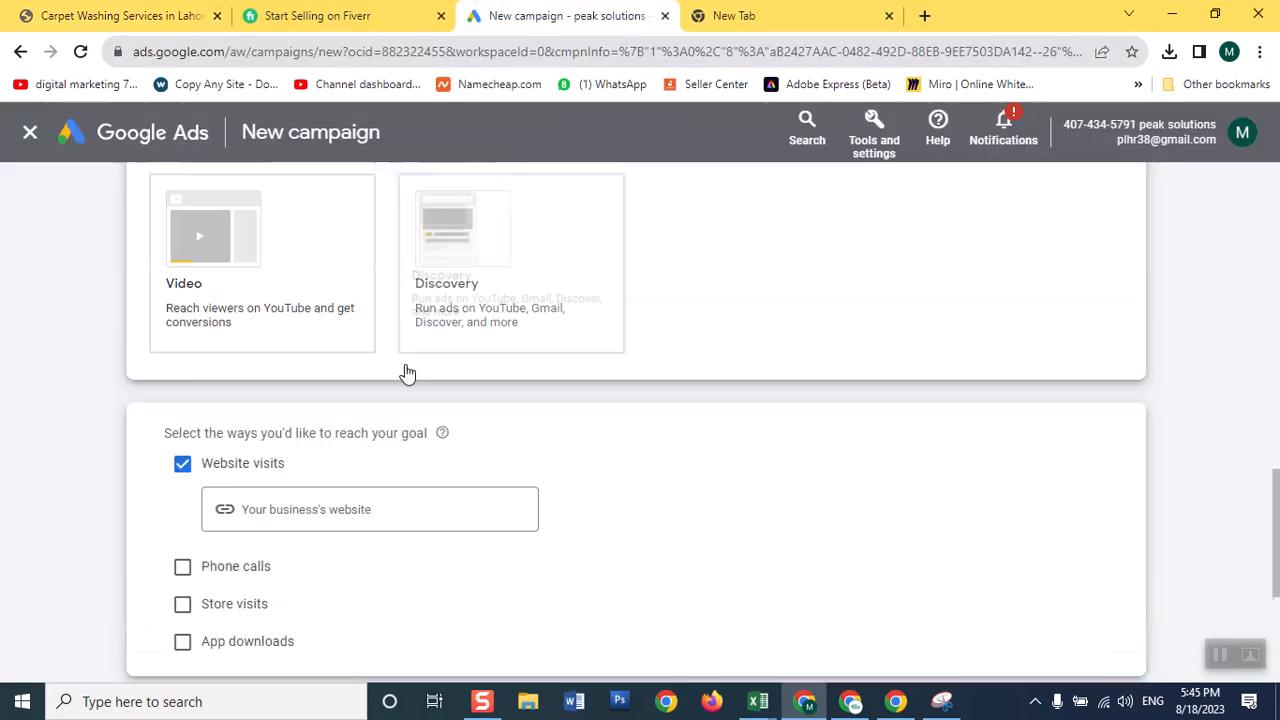
{"action": "left_click", "coordinate": [371, 510]}
{"action": "key", "text": "ctrl+v"}
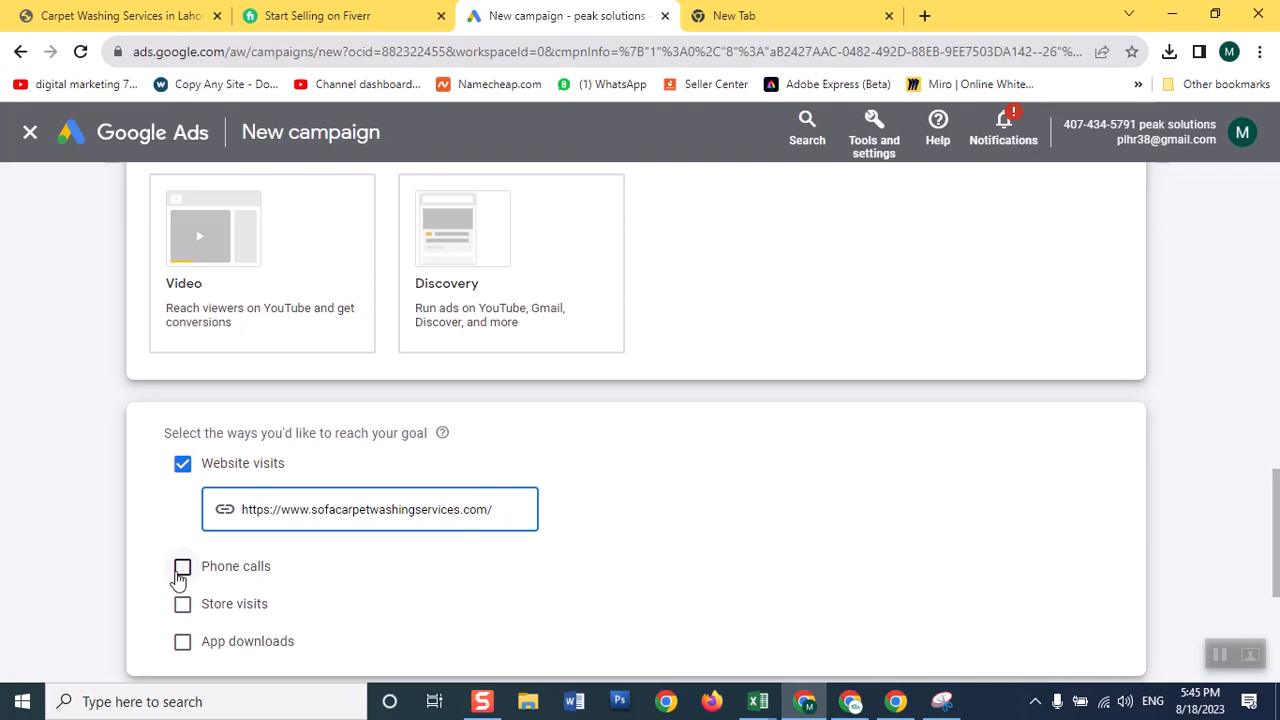
Enable Phone calls as a way to reach the goal and set its country to Pakistan.
{"action": "left_click", "coordinate": [182, 568]}
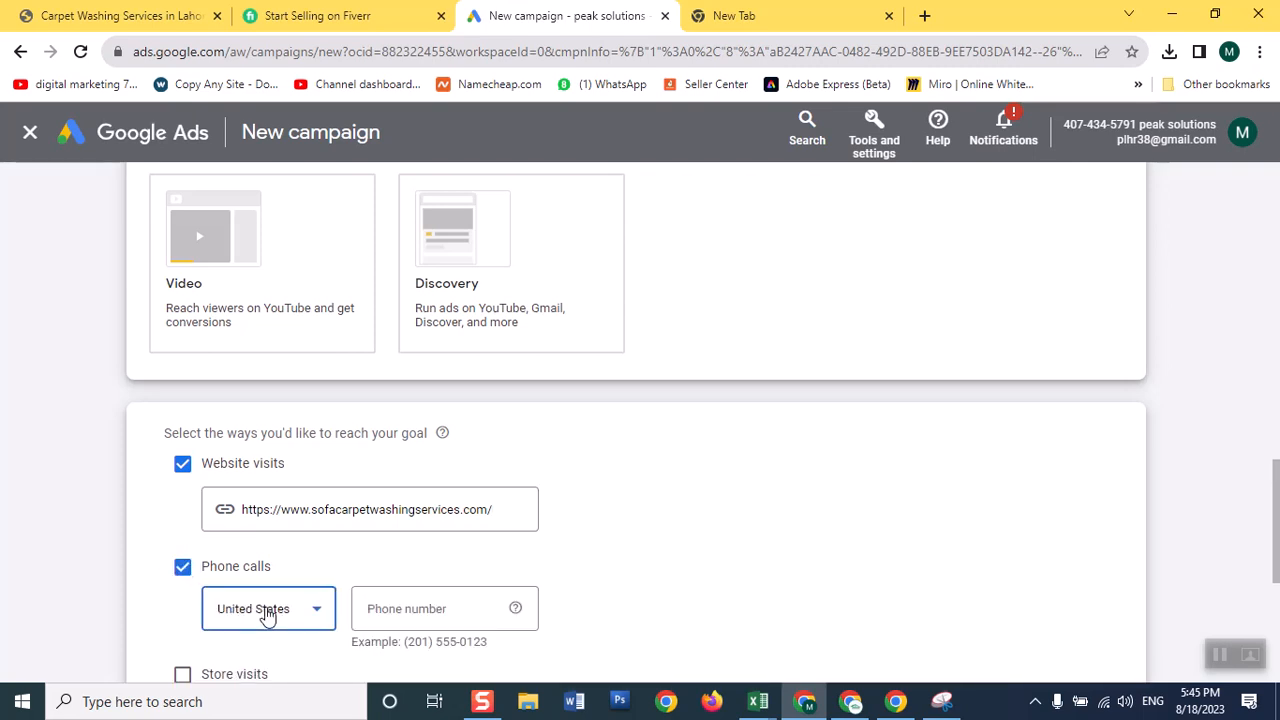
{"action": "left_click", "coordinate": [268, 611]}
{"action": "scroll", "coordinate": [268, 615], "scroll_direction": "up", "scroll_amount": 20}
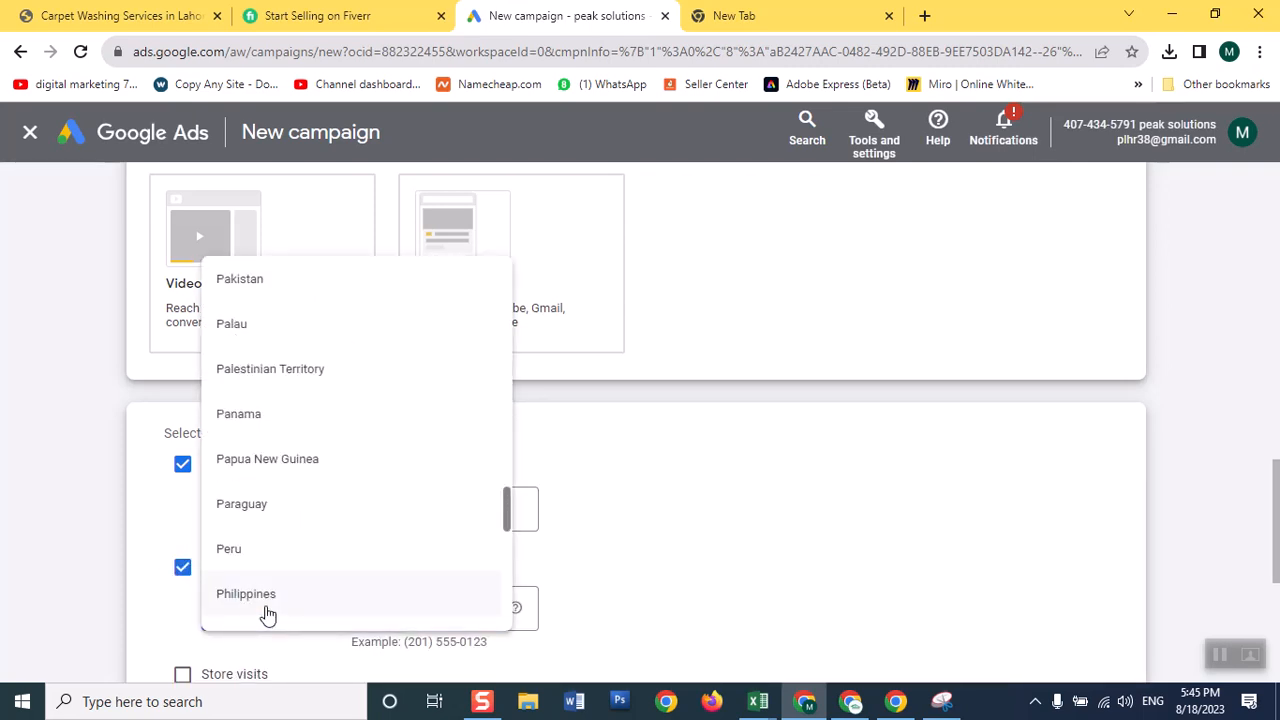
{"action": "left_click", "coordinate": [270, 282]}
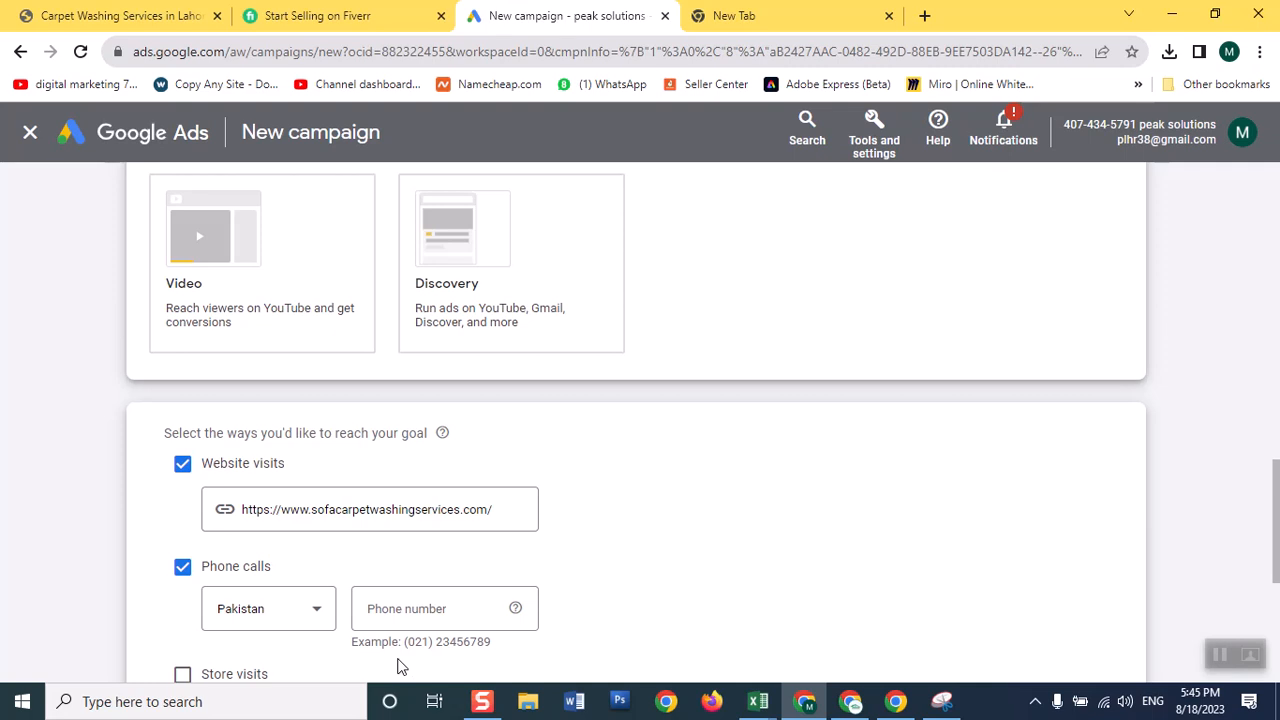
Fill in the business phone number copied from the website's Booking section, without the country code and dashes.
{"action": "left_click", "coordinate": [400, 607]}
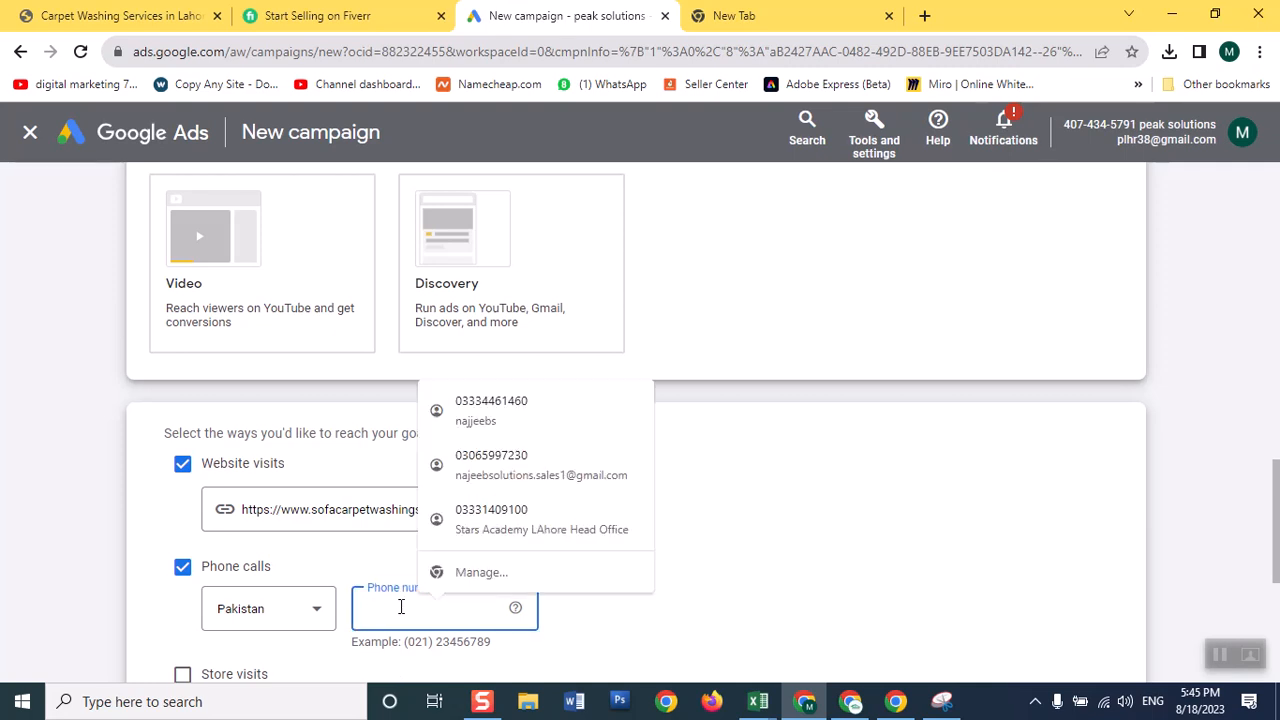
{"action": "key", "text": "ctrl+1"}
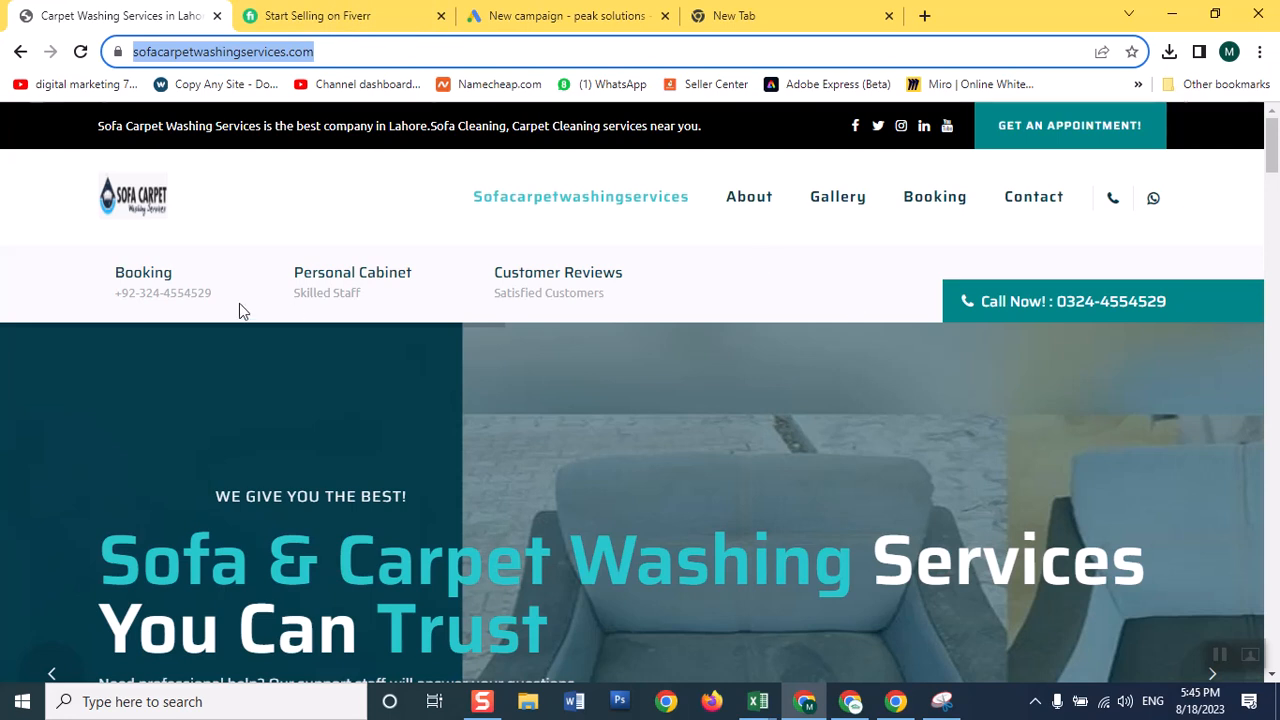
{"action": "triple_click", "coordinate": [157, 292]}
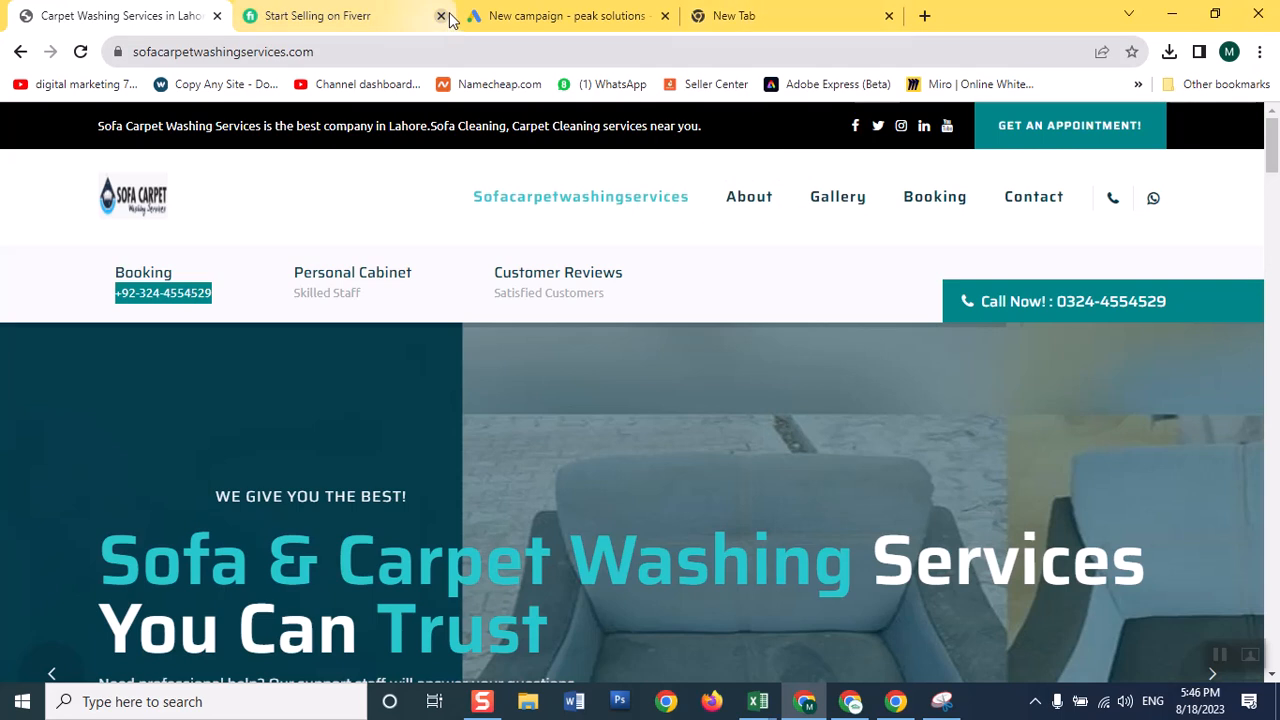
{"action": "left_click", "coordinate": [520, 18]}
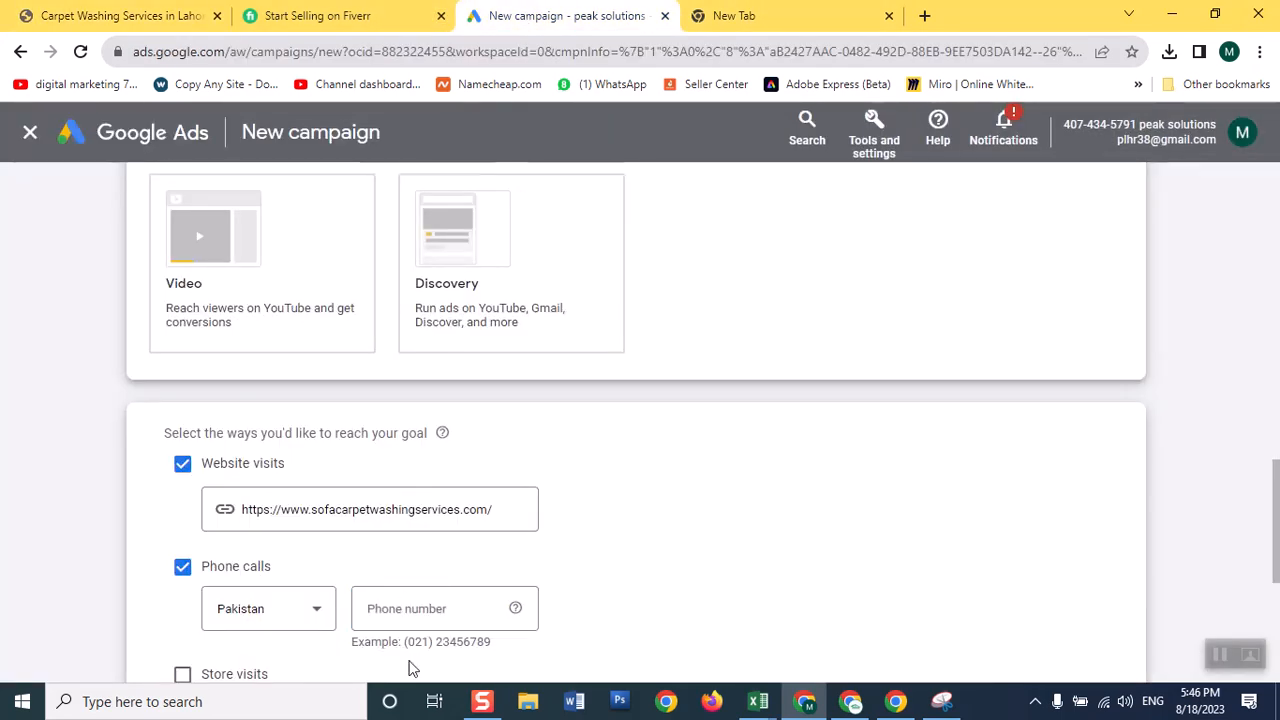
{"action": "left_click", "coordinate": [447, 622]}
{"action": "key", "text": "ctrl+v"}
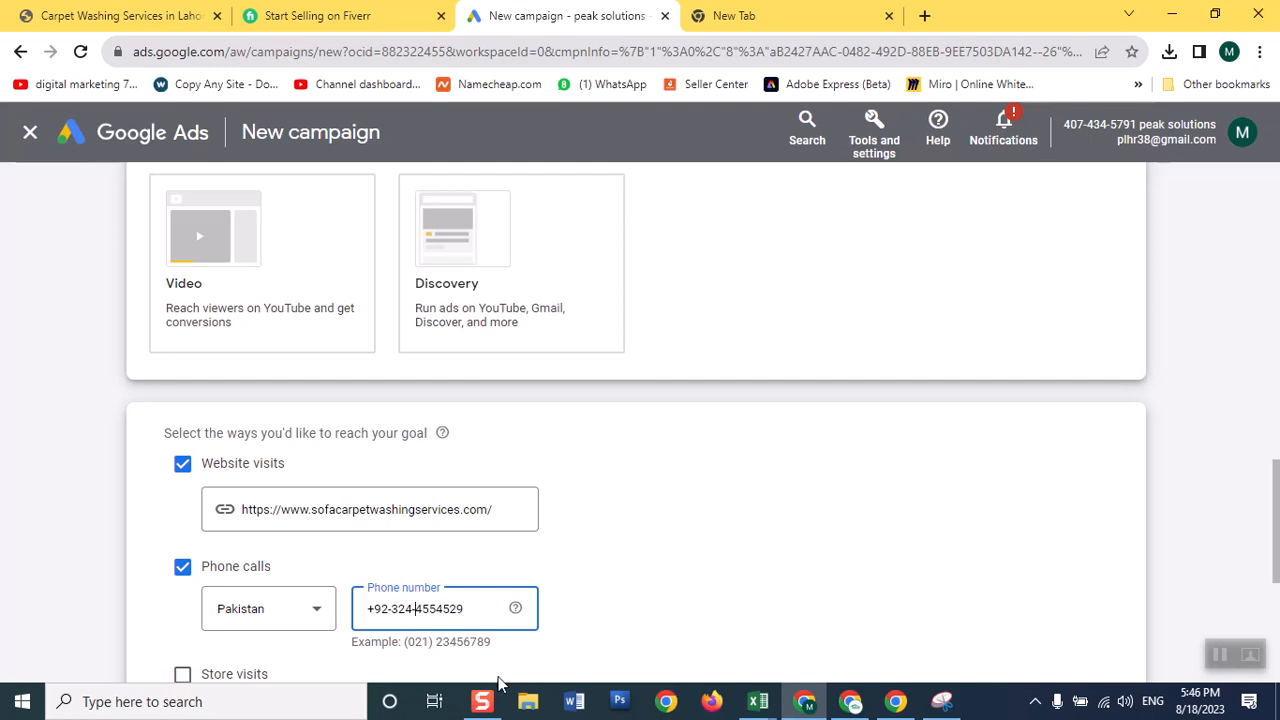
{"action": "key", "text": "BackSpace"}
{"action": "key", "text": "Left"}
{"action": "key", "text": "BackSpace"}
{"action": "key", "text": "BackSpace"}
{"action": "key", "text": "BackSpace"}
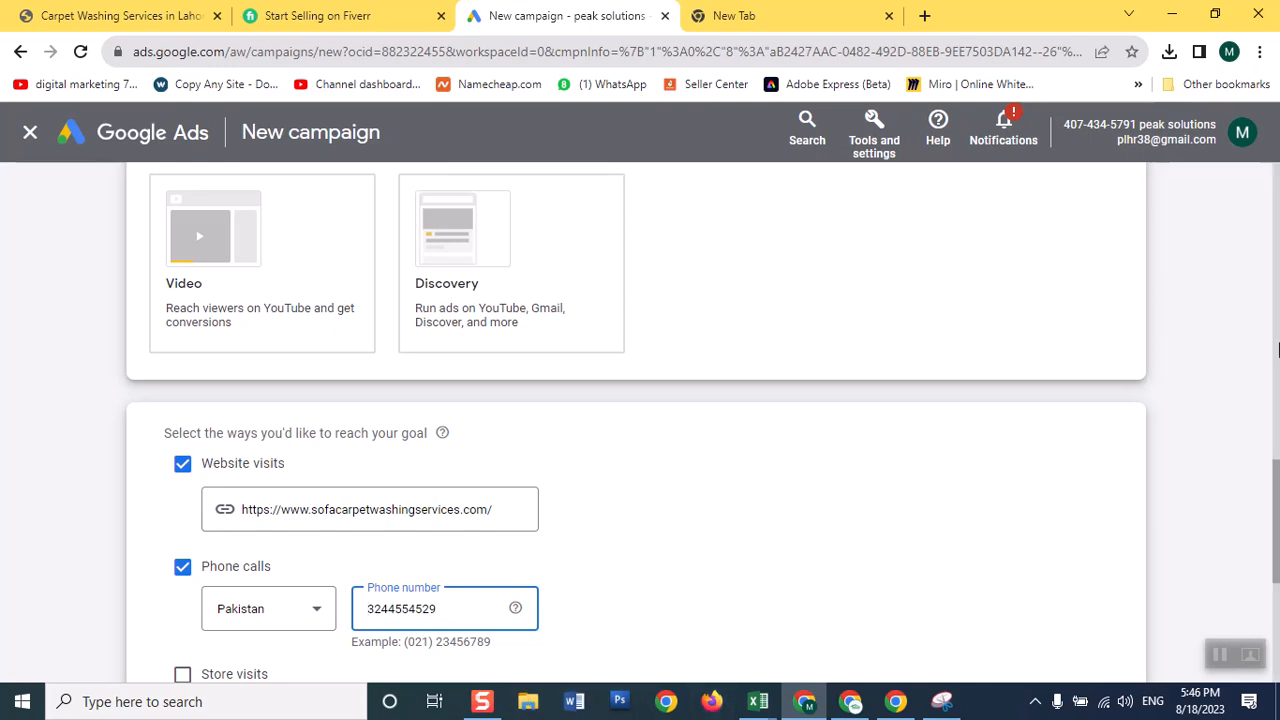
Enable Store visits and App downloads as further ways to reach the goal.
{"action": "scroll", "coordinate": [1277, 450], "scroll_direction": "down", "scroll_amount": 2}
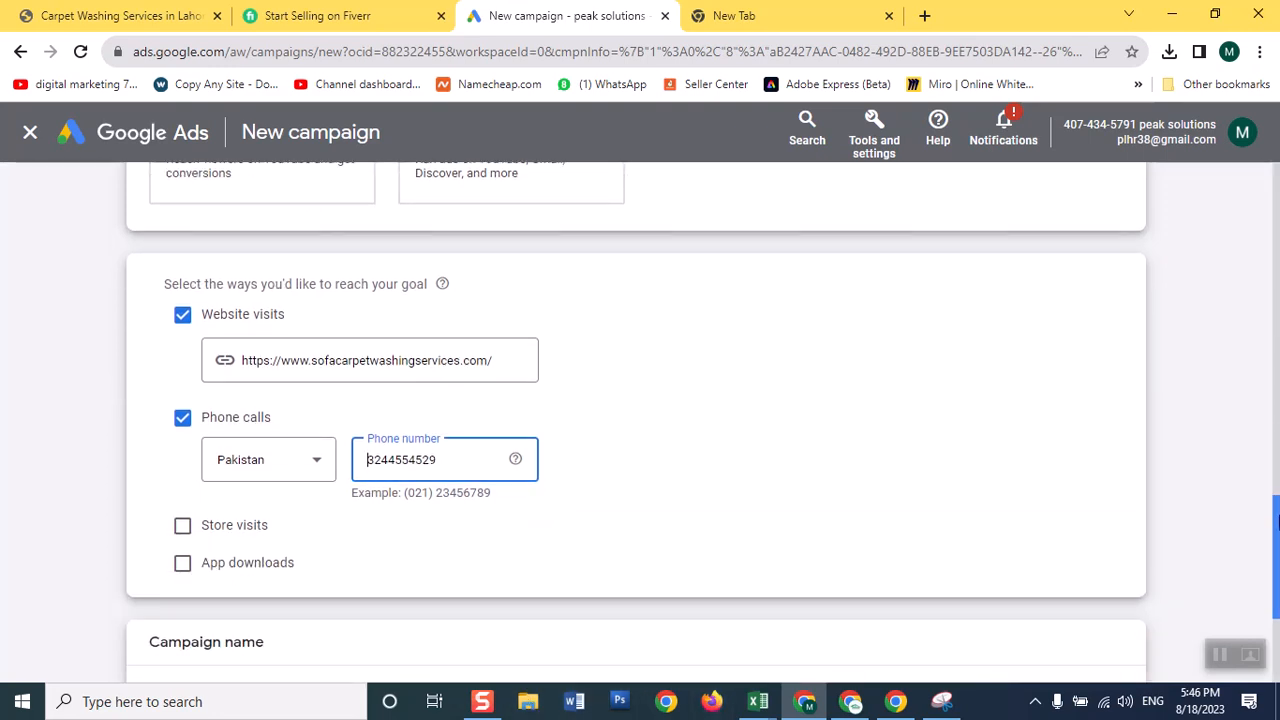
{"action": "left_click", "coordinate": [182, 526]}
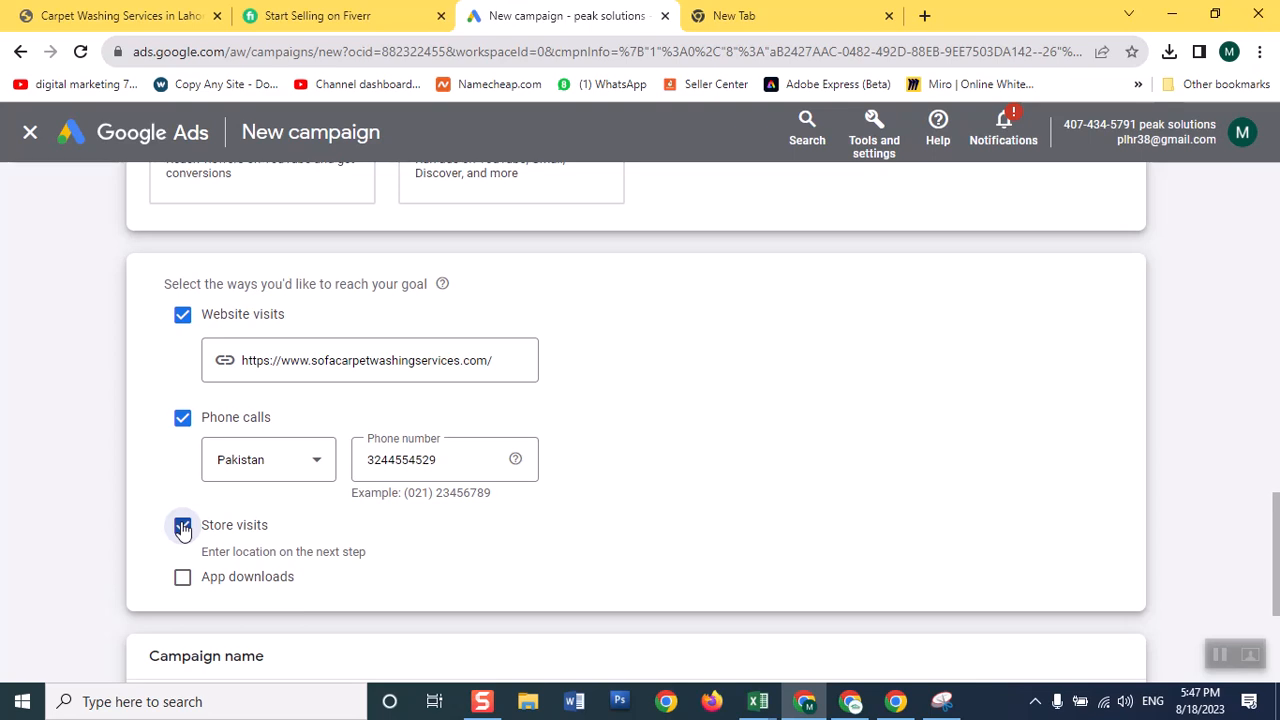
{"action": "left_click", "coordinate": [181, 578]}
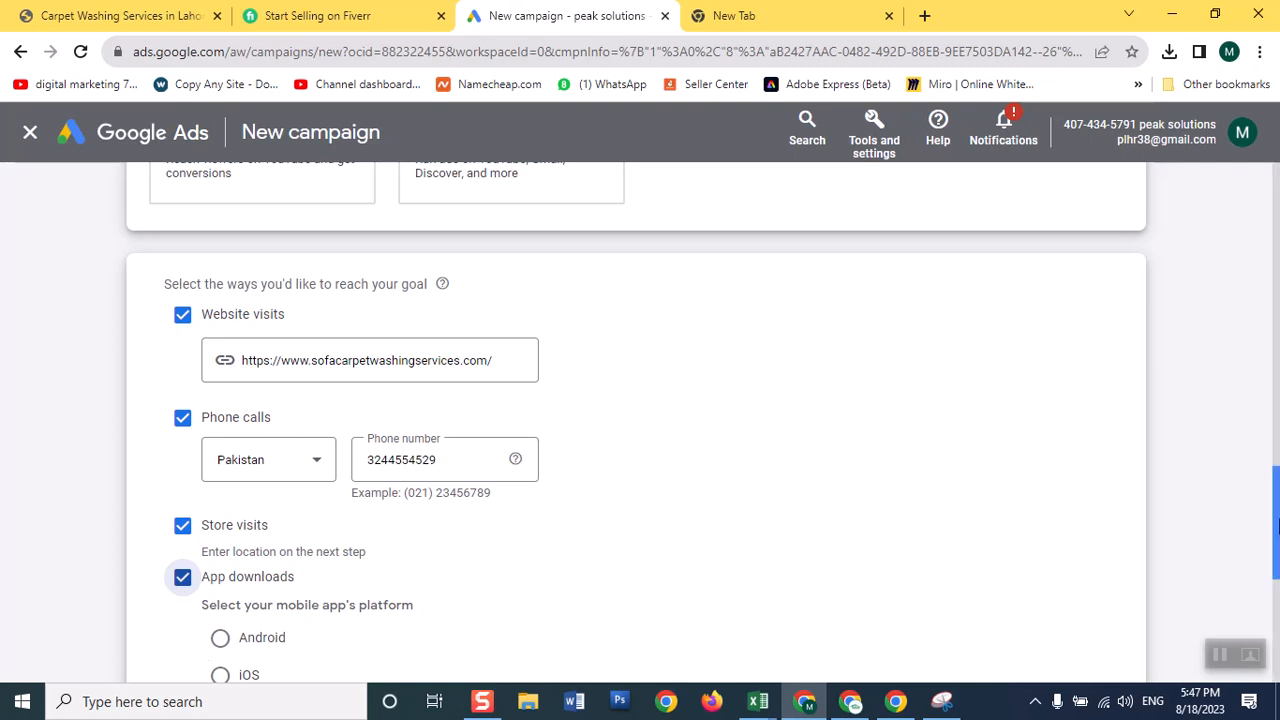
Choose Android as the app platform, look up "stars academy" and pick the Stars Academy - E Learning App.
{"action": "scroll", "coordinate": [626, 434], "scroll_direction": "down", "scroll_amount": 3}
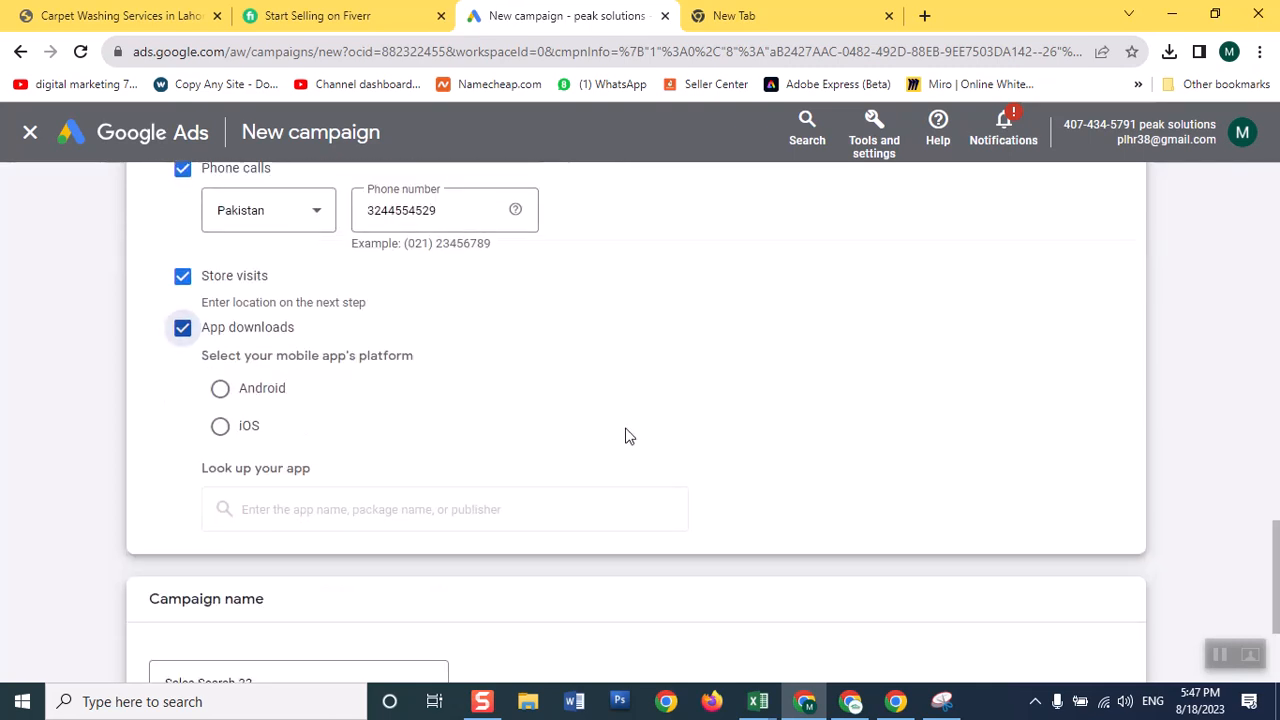
{"action": "left_click", "coordinate": [221, 390]}
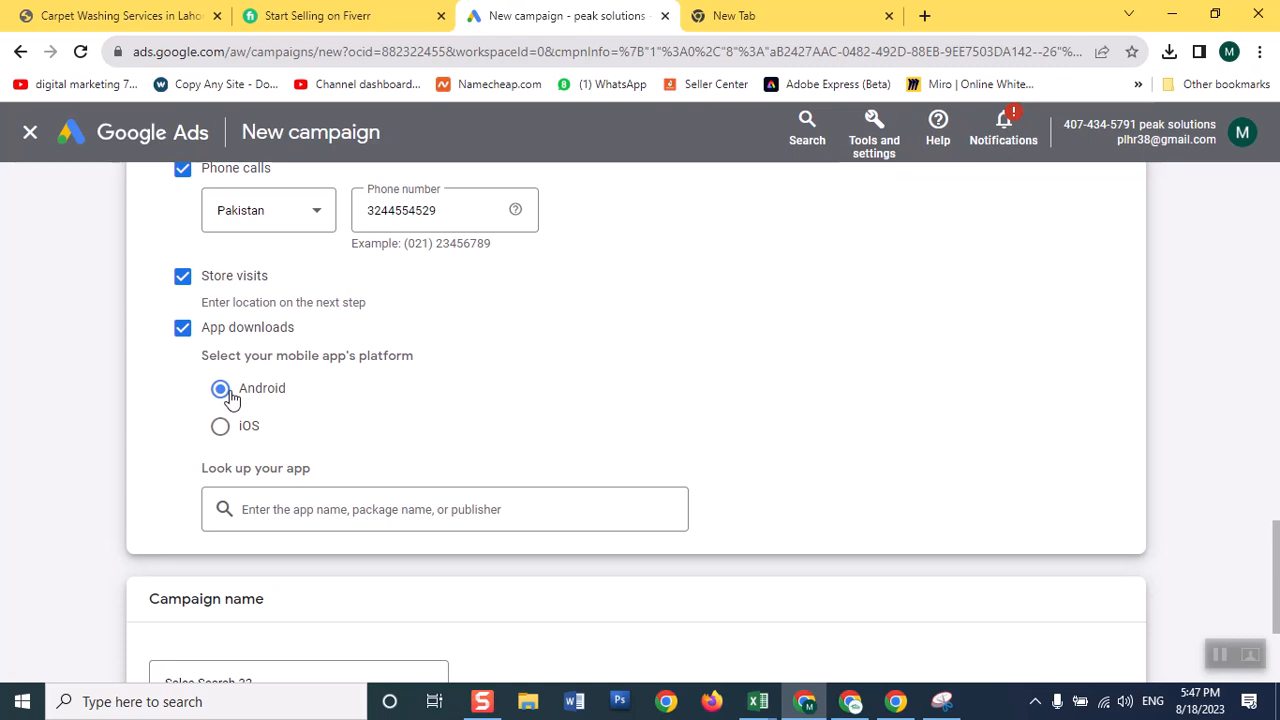
{"action": "left_click", "coordinate": [329, 508]}
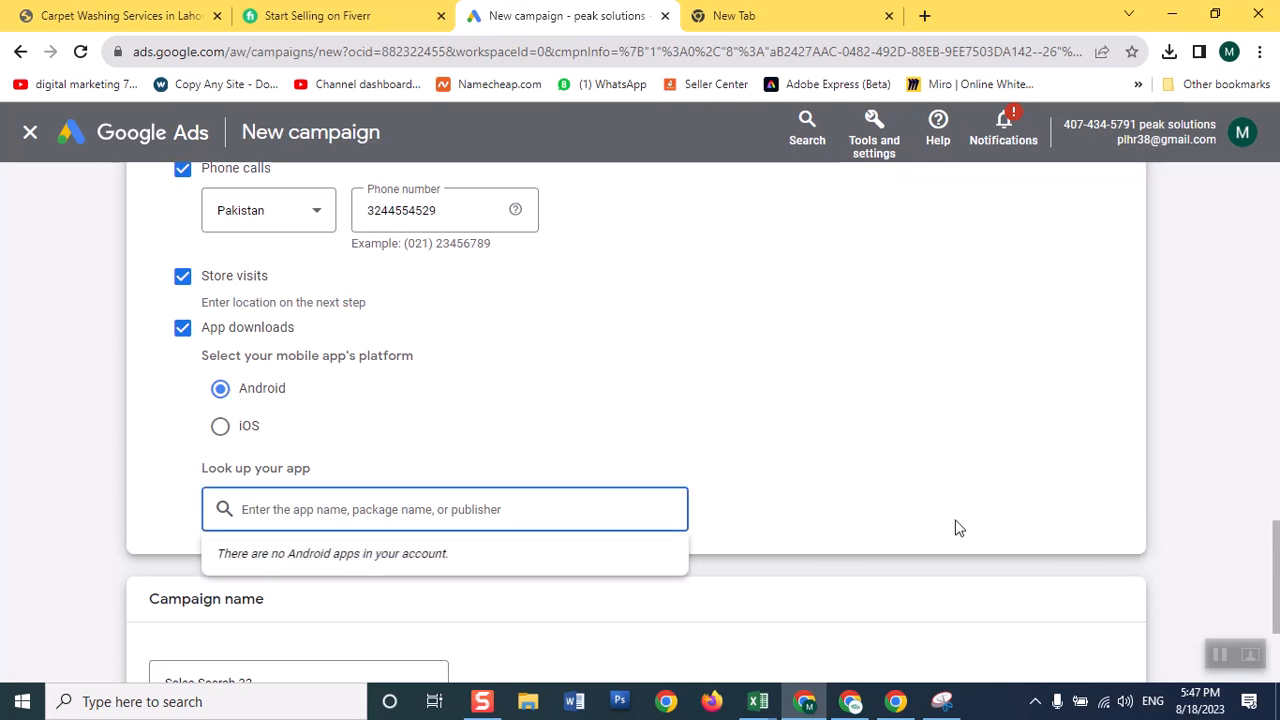
{"action": "type", "text": "stars a"}
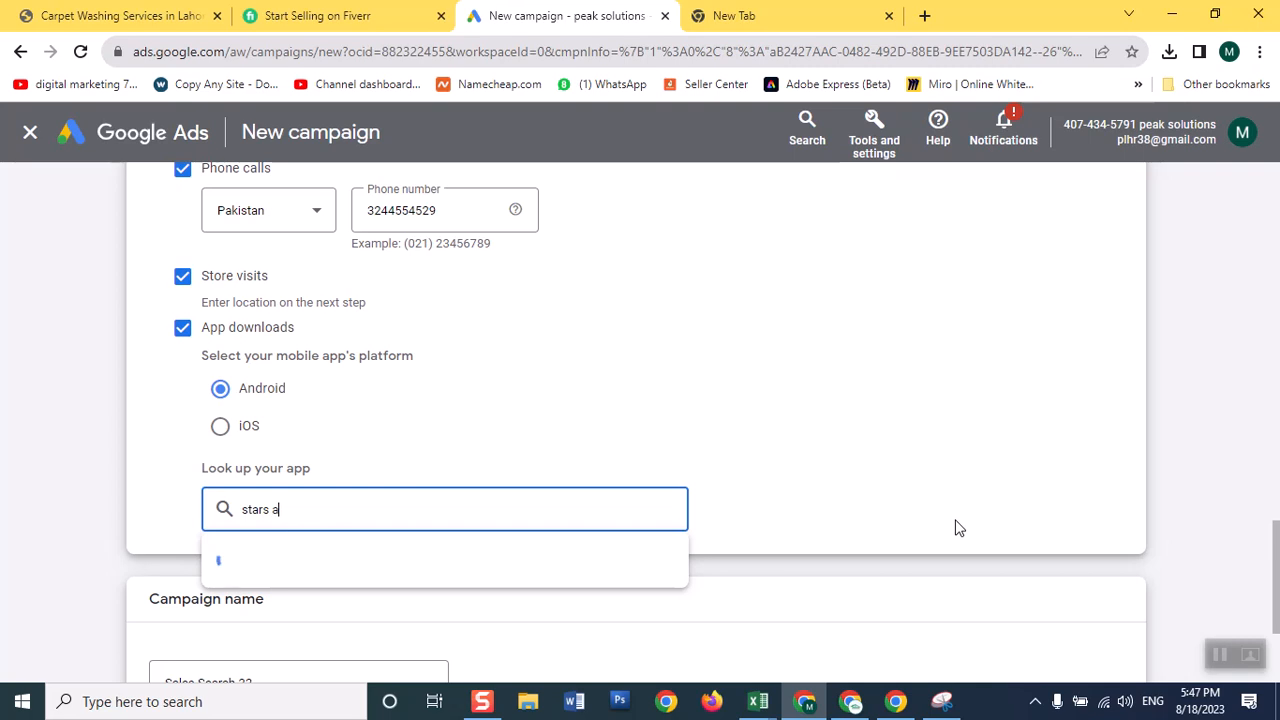
{"action": "type", "text": "cademy"}
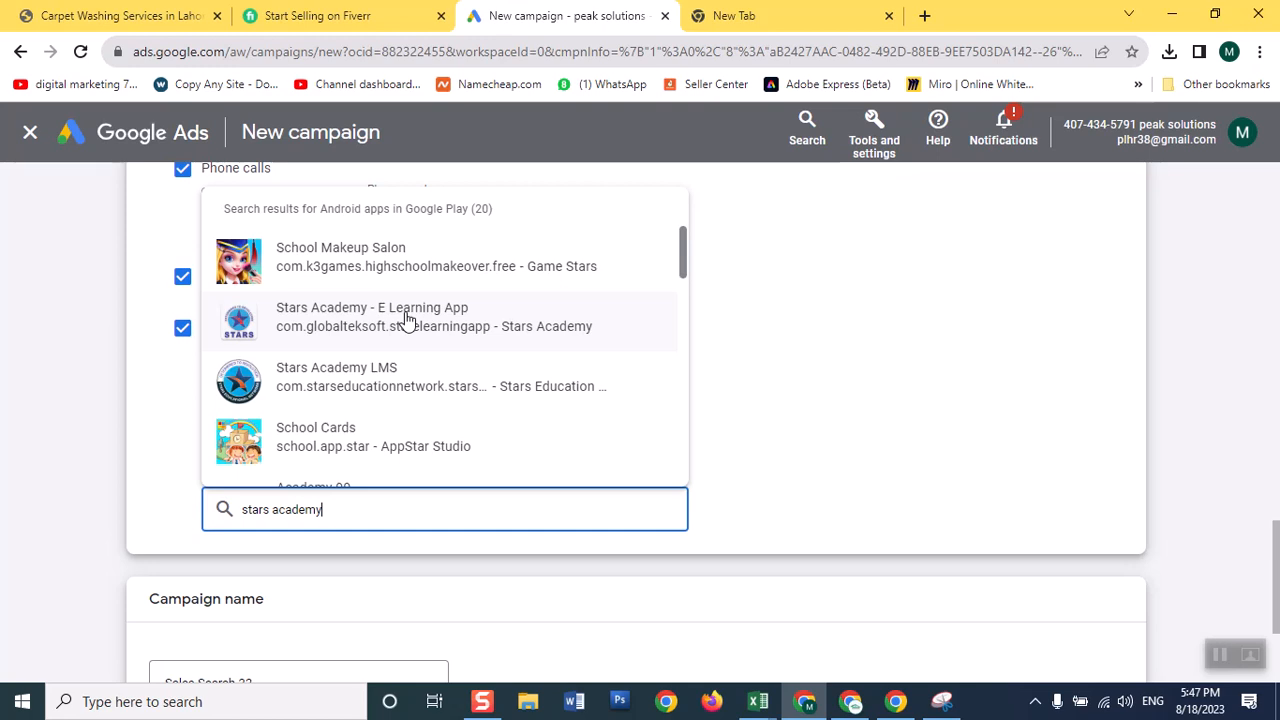
{"action": "left_click", "coordinate": [407, 318]}
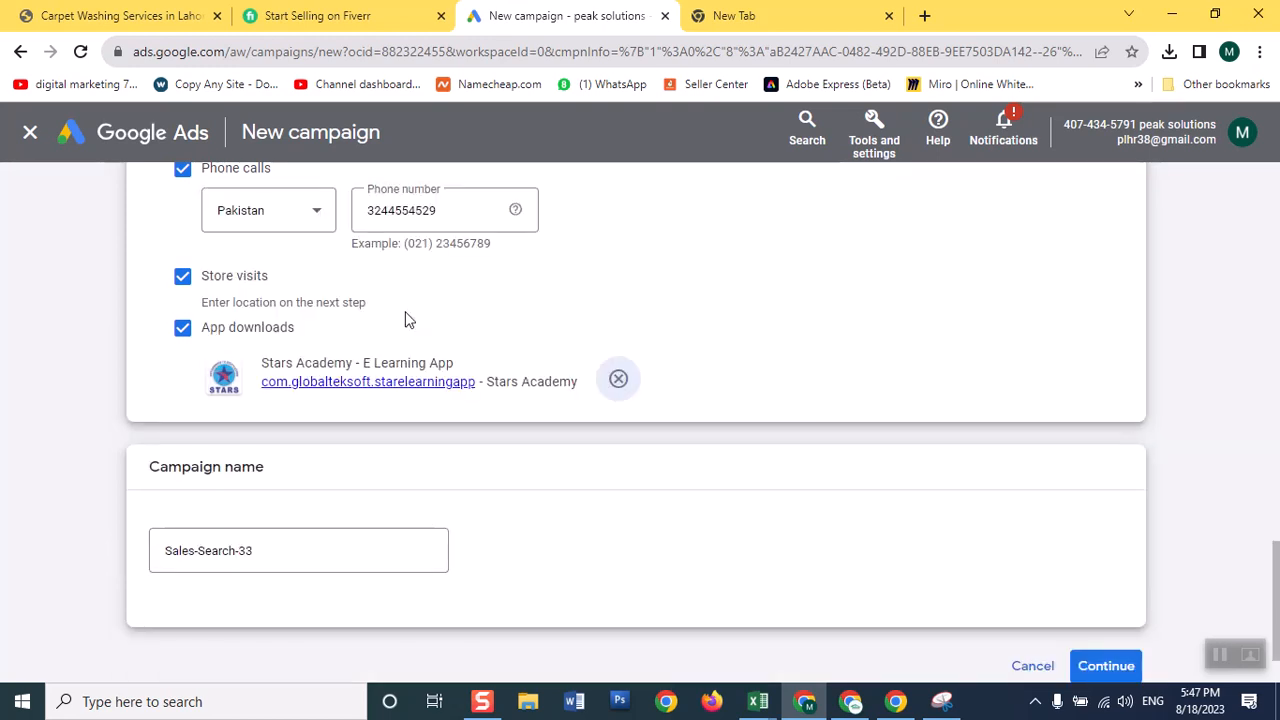
Disable App downloads as a way to reach the goal.
{"action": "left_click", "coordinate": [182, 330]}
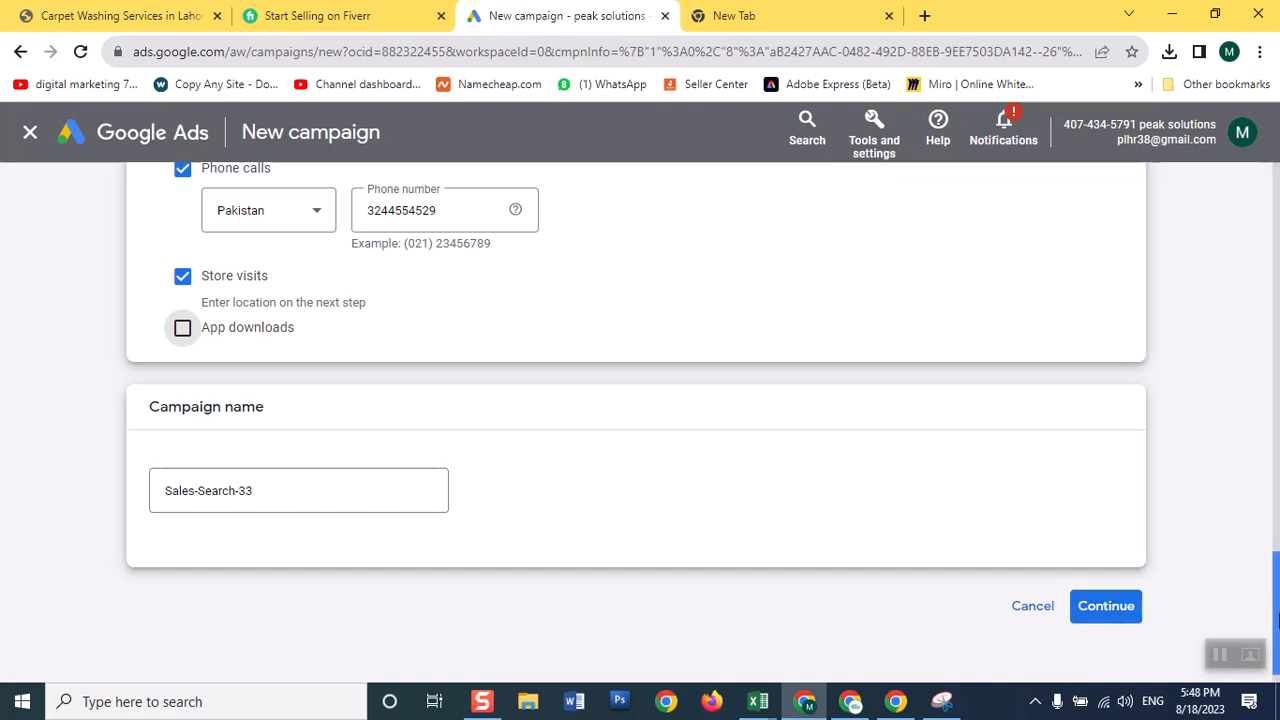
{"action": "left_click", "coordinate": [1270, 518]}
{"action": "left_click_drag", "start_coordinate": [1270, 518], "coordinate": [1252, 550]}
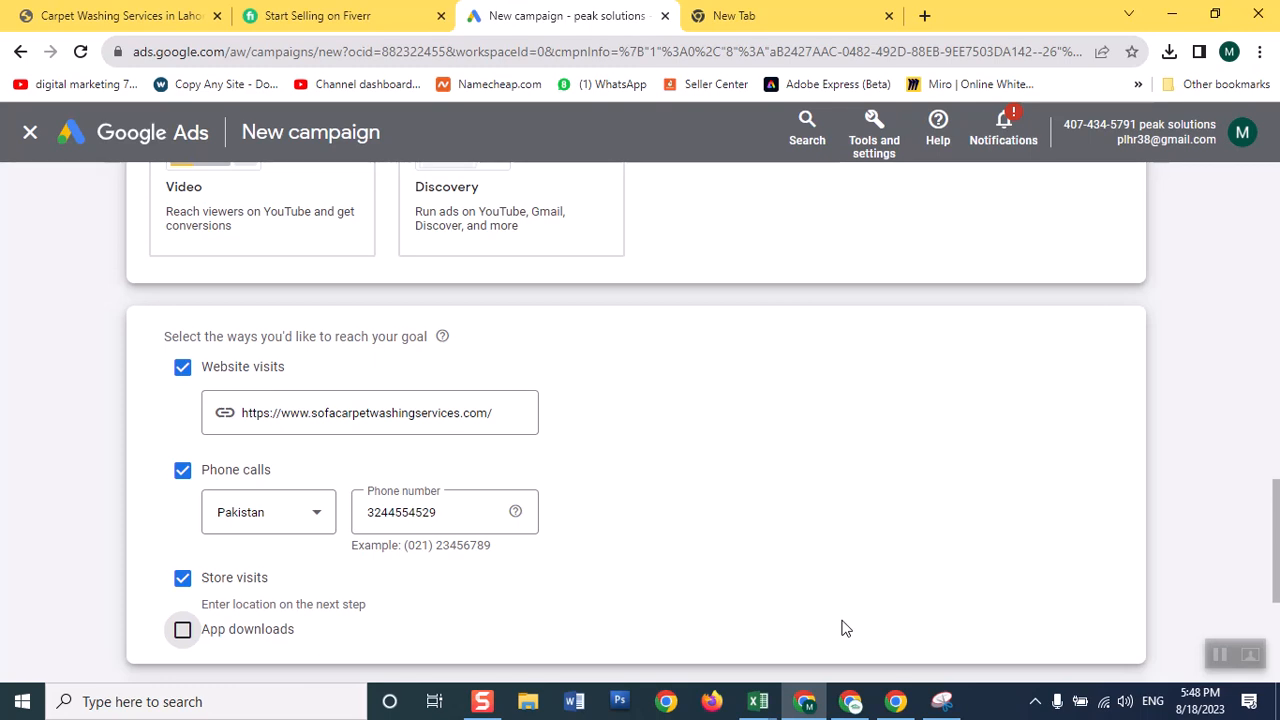
{"action": "mouse_move", "coordinate": [801, 705]}
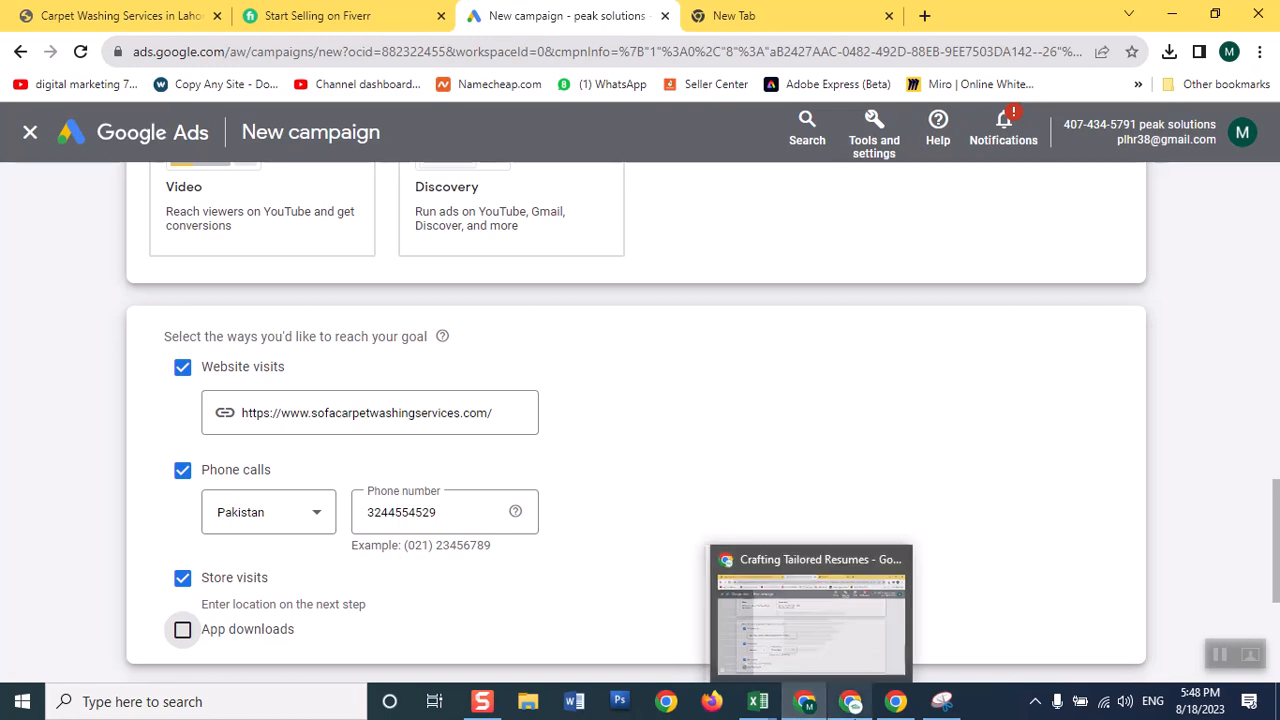
{"action": "mouse_move", "coordinate": [945, 705]}
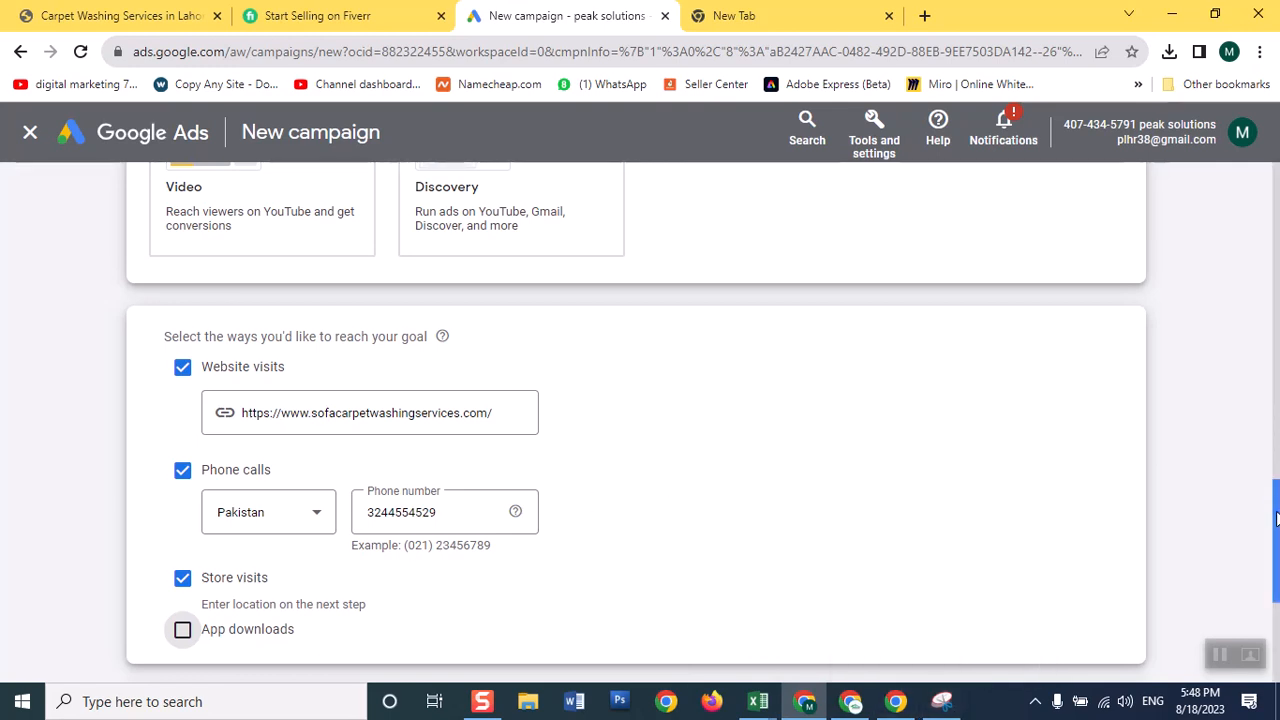
Rename the campaign to "Class May 23" and continue by starting a new campaign instead of finishing a saved draft.
{"action": "left_click_drag", "start_coordinate": [1276, 487], "coordinate": [1277, 595]}
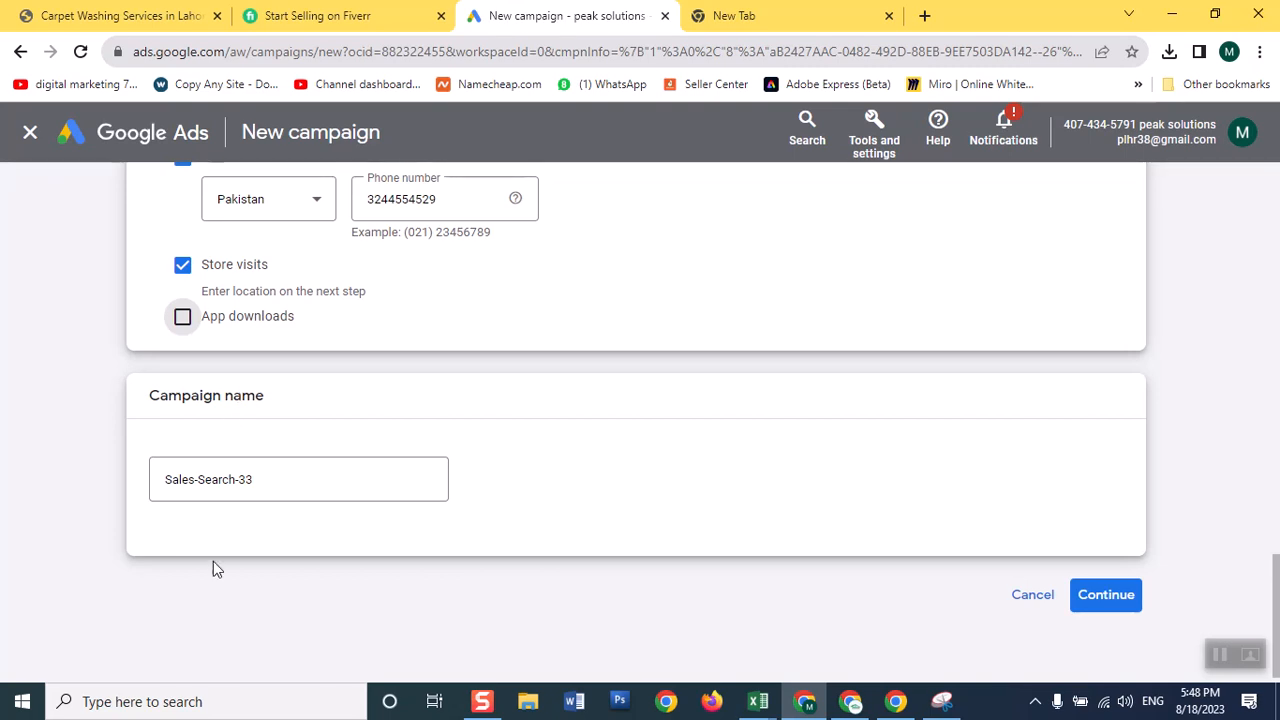
{"action": "left_click", "coordinate": [300, 492]}
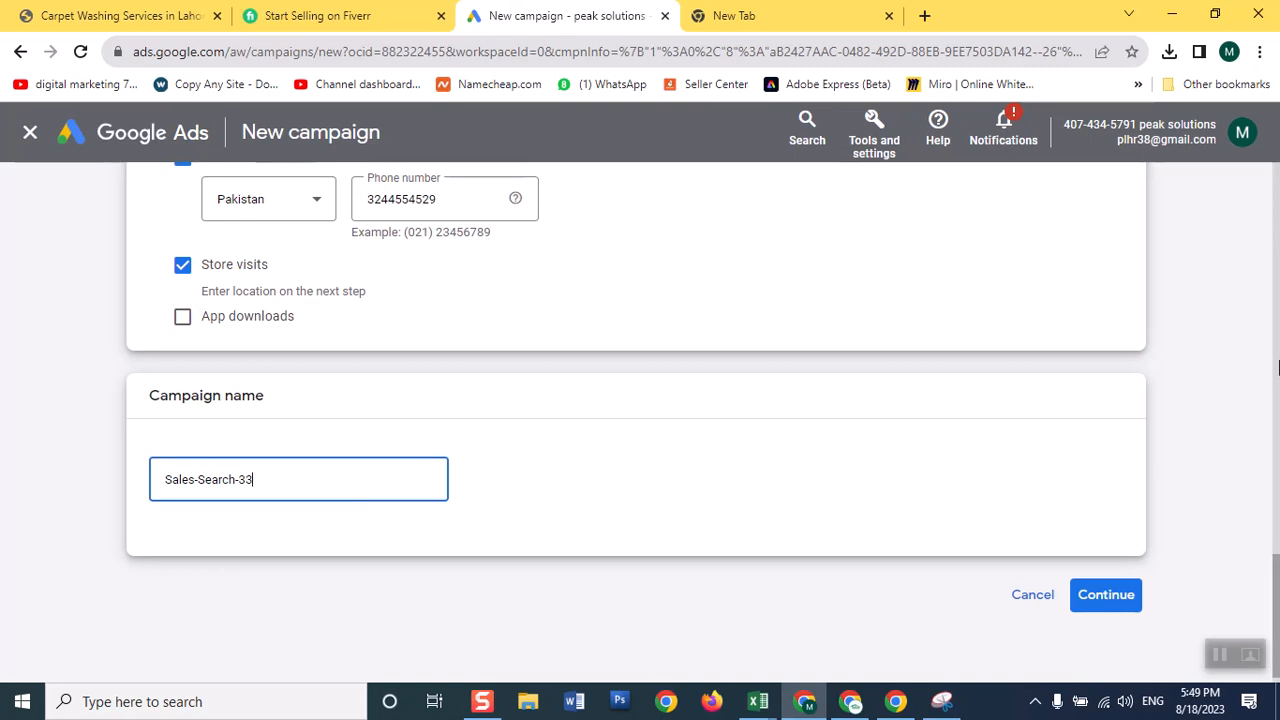
{"action": "key", "text": "BackSpace"}
{"action": "key", "text": "BackSpace"}
{"action": "key", "text": "BackSpace"}
{"action": "key", "text": "BackSpace"}
{"action": "key", "text": "BackSpace"}
{"action": "key", "text": "BackSpace"}
{"action": "key", "text": "BackSpace"}
{"action": "key", "text": "BackSpace"}
{"action": "key", "text": "BackSpace"}
{"action": "key", "text": "BackSpace"}
{"action": "key", "text": "BackSpace"}
{"action": "key", "text": "BackSpace"}
{"action": "key", "text": "BackSpace"}
{"action": "key", "text": "BackSpace"}
{"action": "key", "text": "BackSpace"}
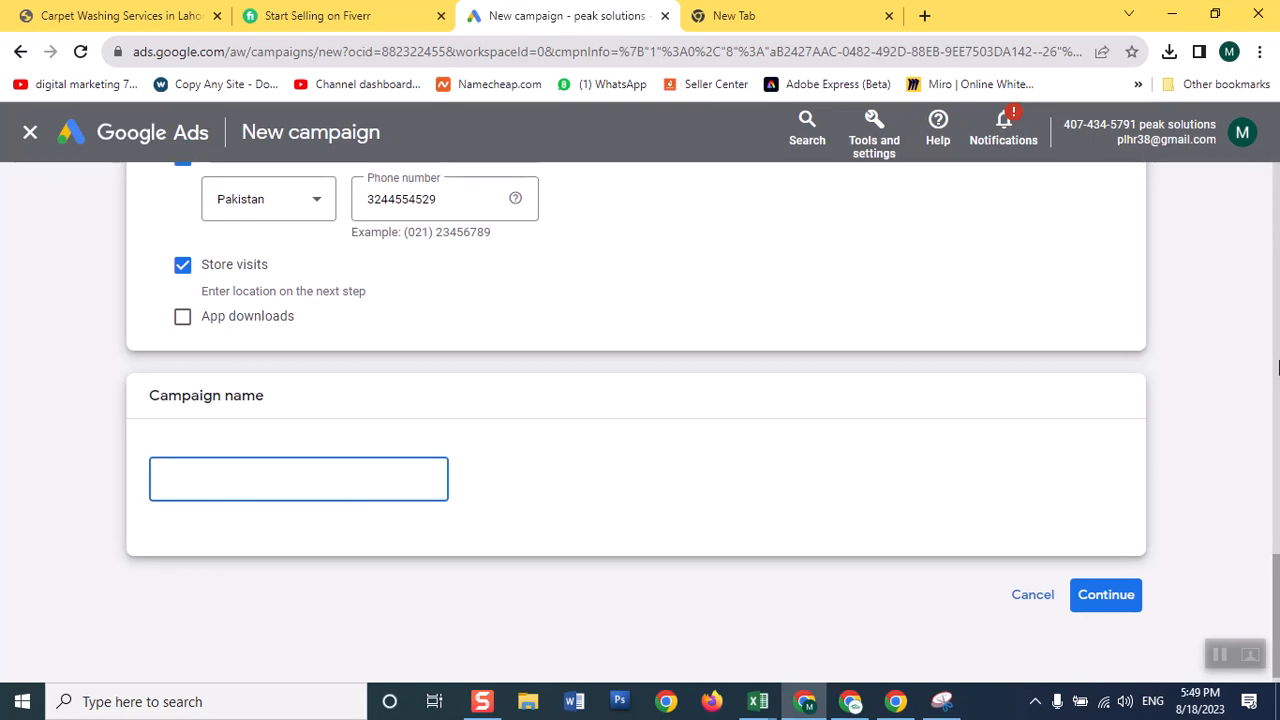
{"action": "type", "text": "May"}
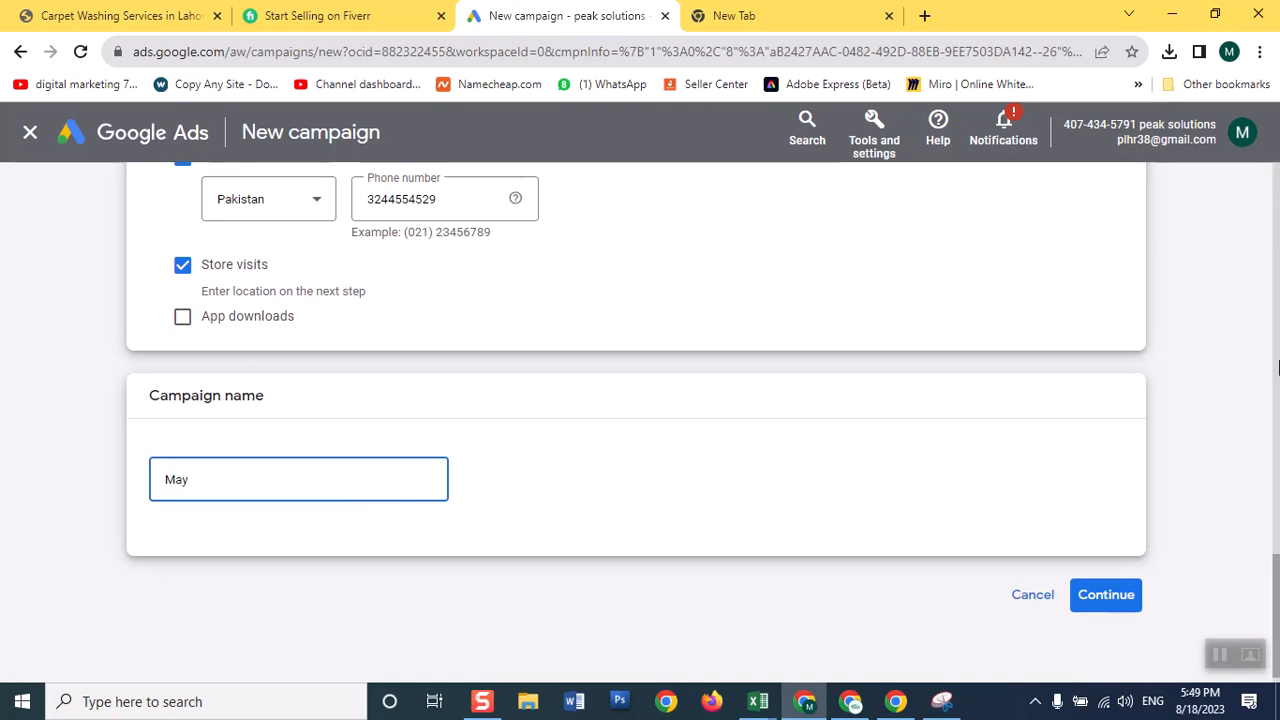
{"action": "key", "text": "BackSpace"}
{"action": "key", "text": "BackSpace"}
{"action": "key", "text": "BackSpace"}
{"action": "type", "text": "C"}
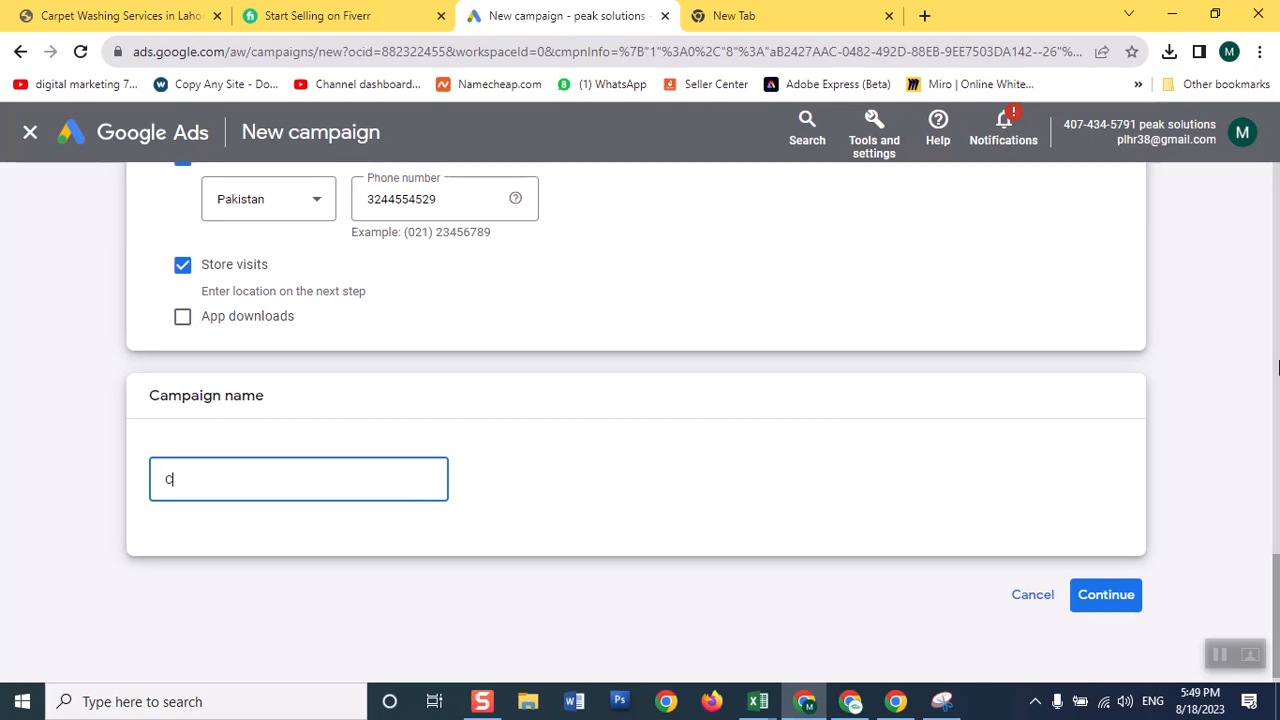
{"action": "type", "text": "lass M"}
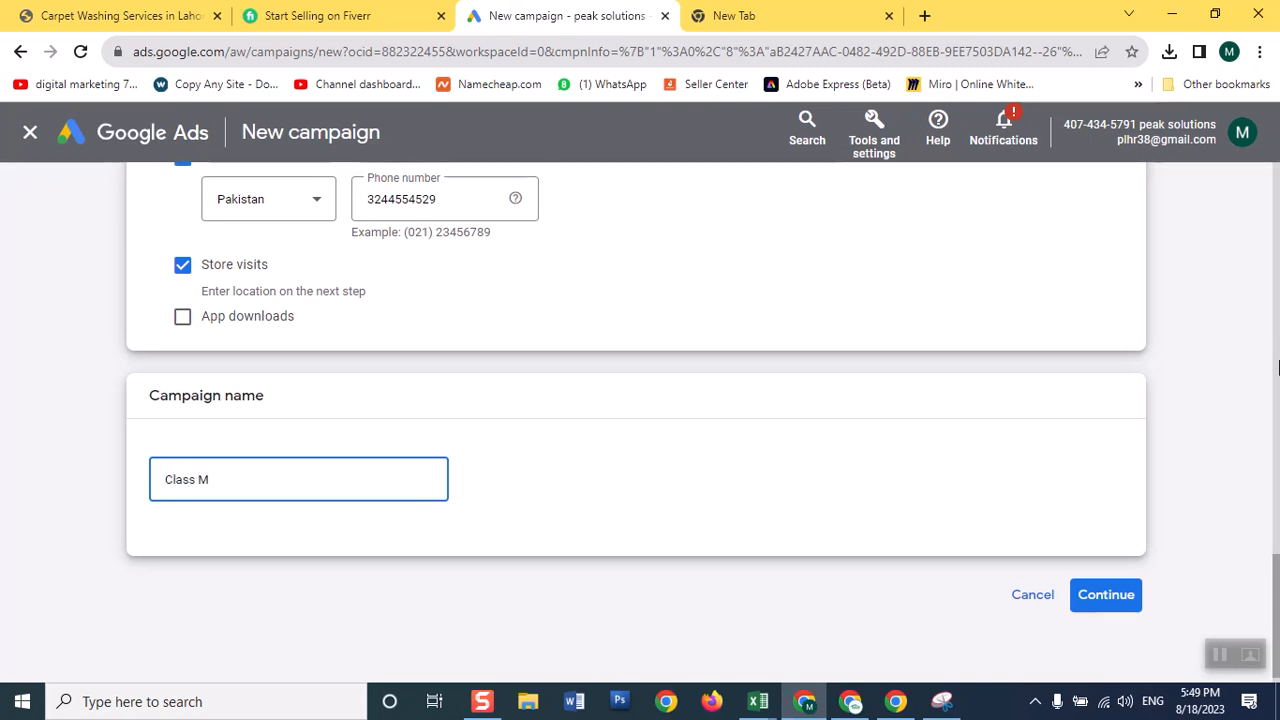
{"action": "type", "text": "ay 23"}
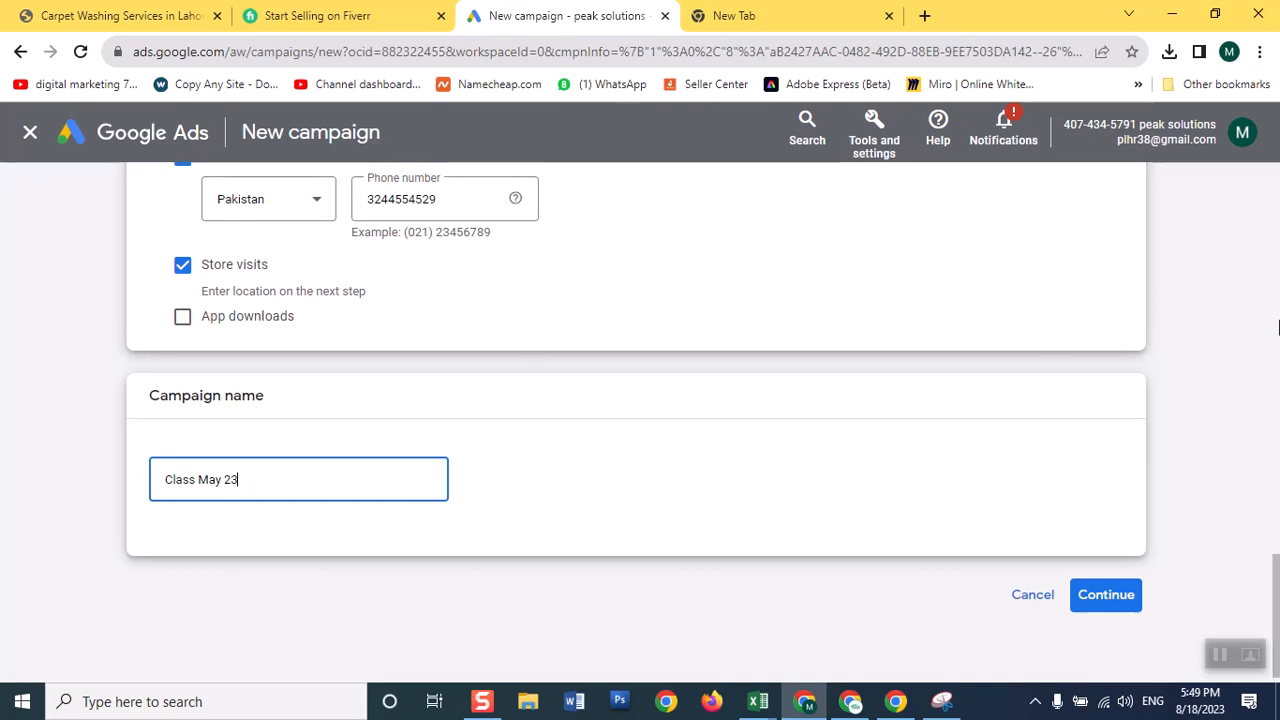
{"action": "left_click", "coordinate": [1133, 610]}
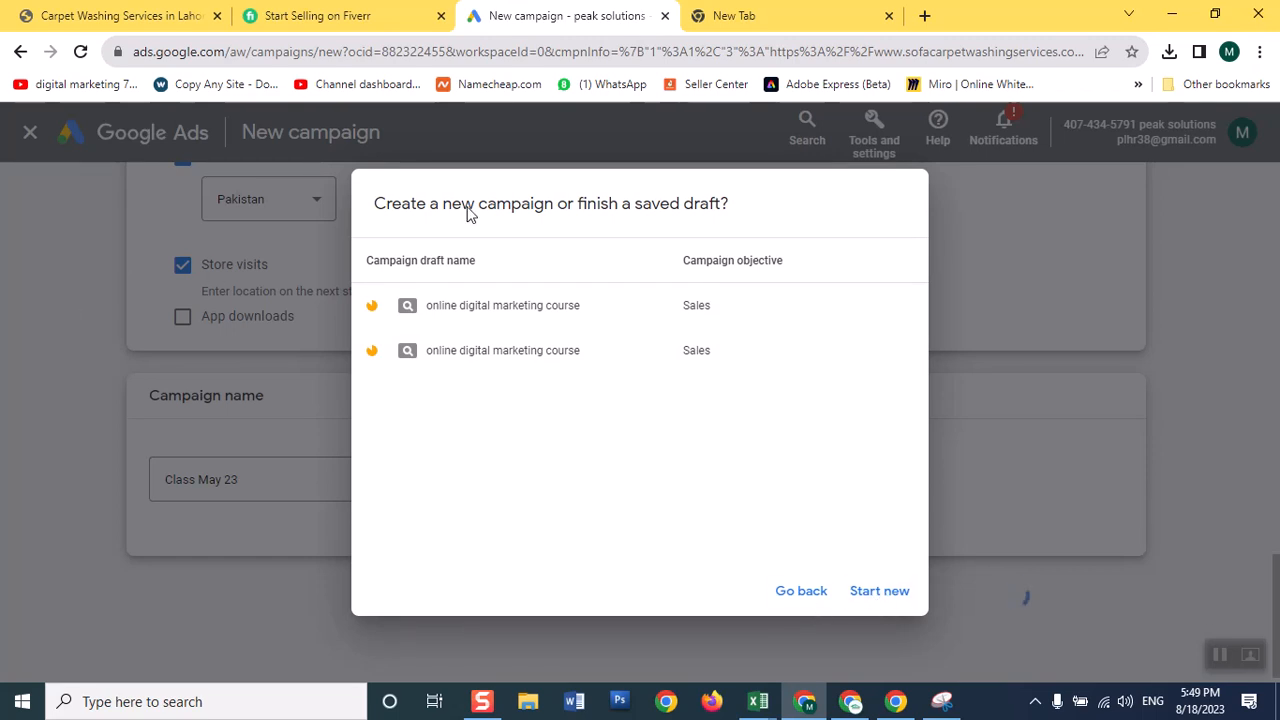
{"action": "left_click", "coordinate": [855, 598]}
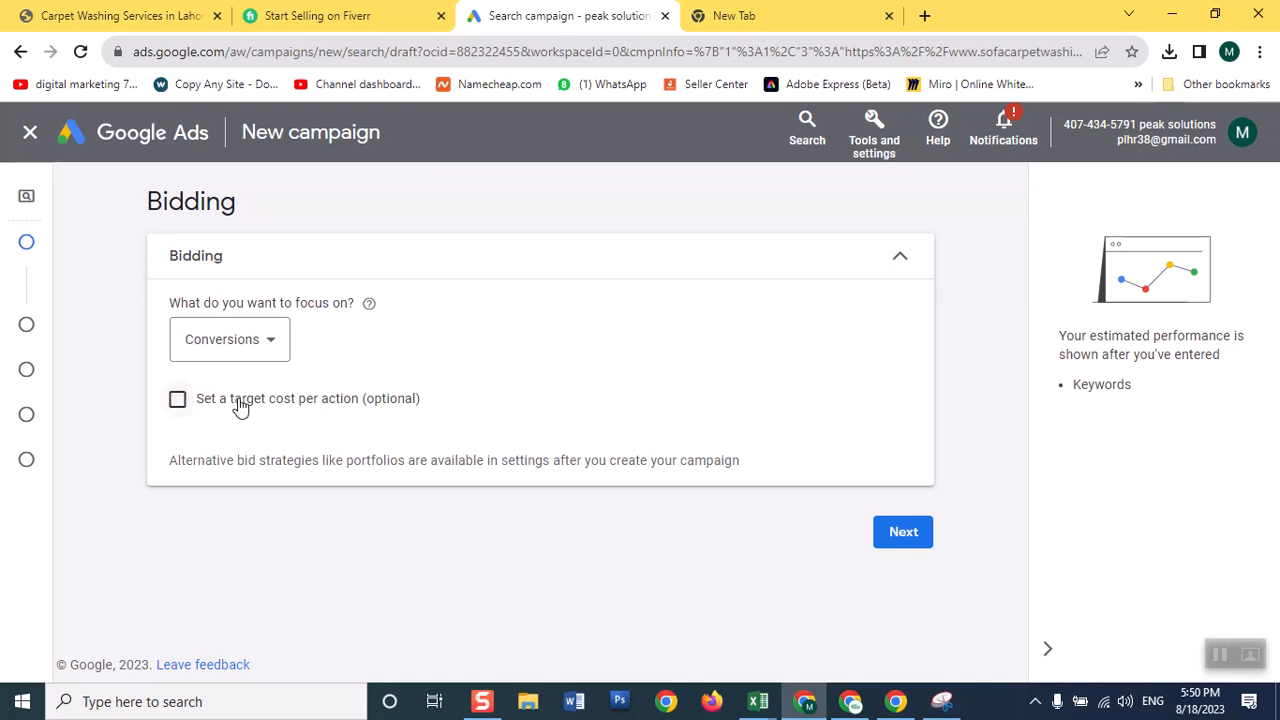
Set the bidding focus to Clicks with a maximum CPC bid limit of PKR 40, and proceed to the campaign settings.
{"action": "left_click", "coordinate": [272, 348]}
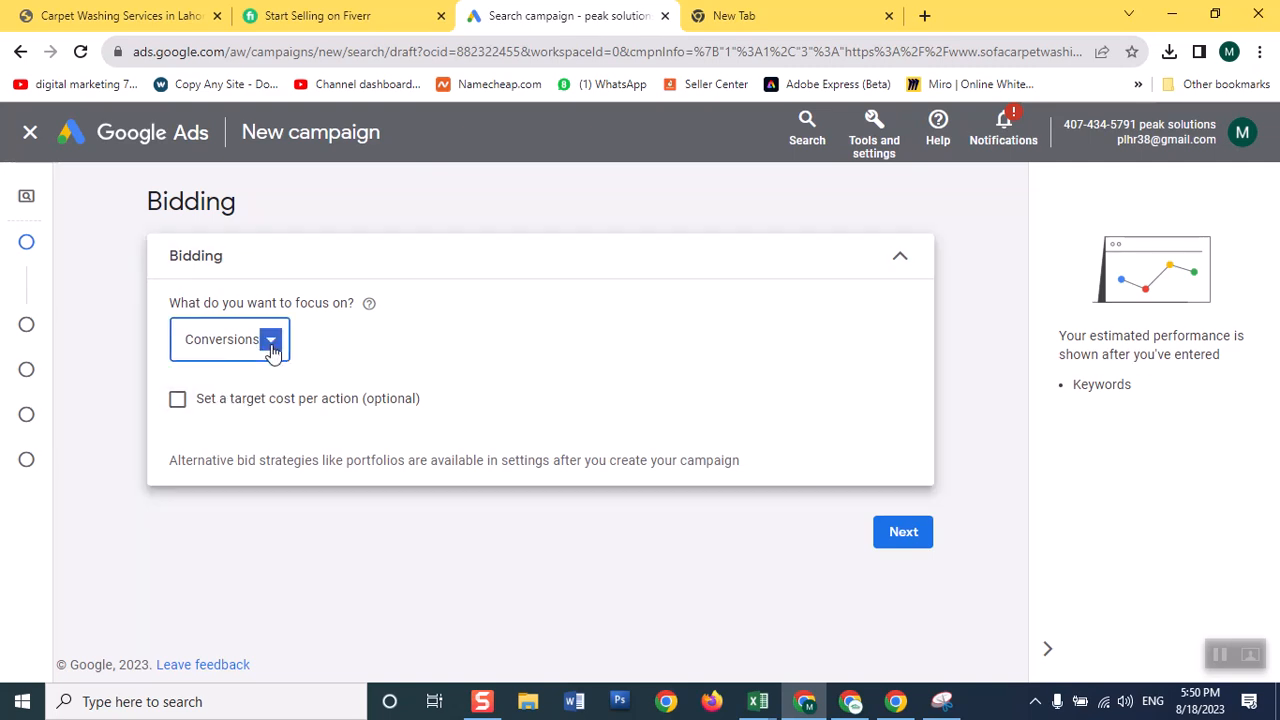
{"action": "left_click", "coordinate": [272, 349]}
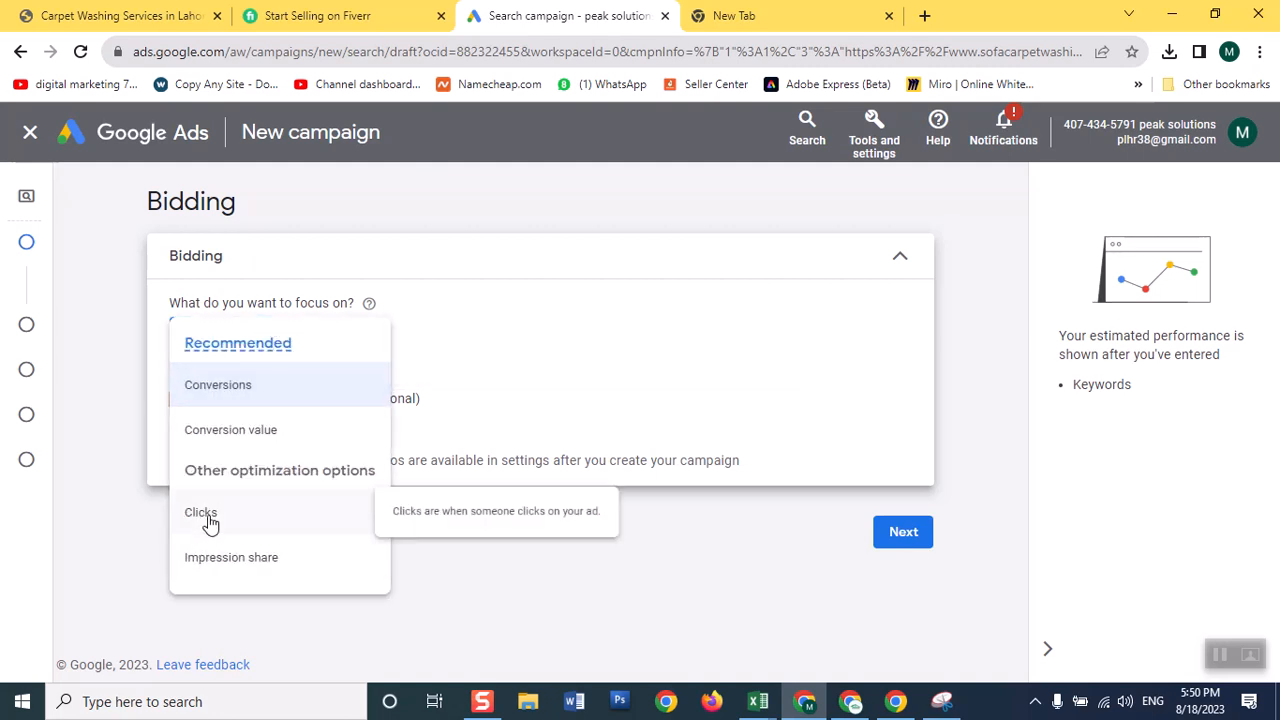
{"action": "left_click", "coordinate": [208, 514]}
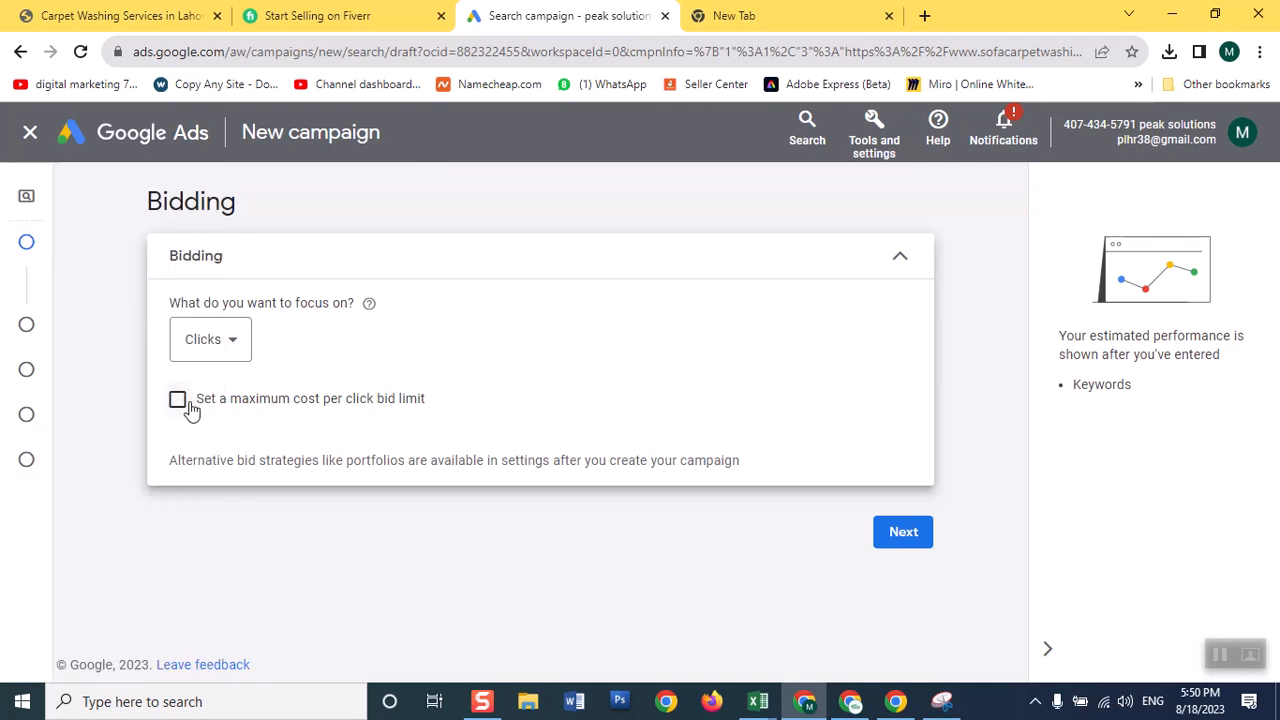
{"action": "left_click", "coordinate": [183, 406]}
{"action": "left_click", "coordinate": [211, 478]}
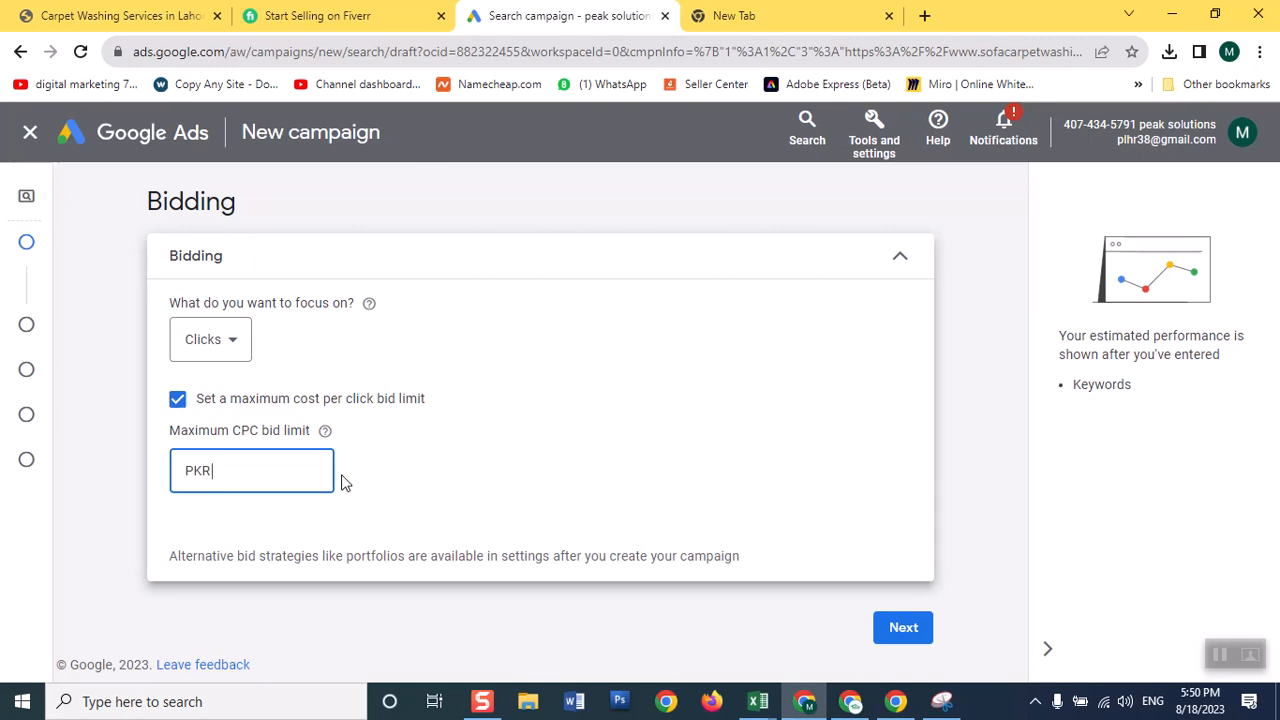
{"action": "type", "text": "40"}
{"action": "left_click", "coordinate": [903, 628]}
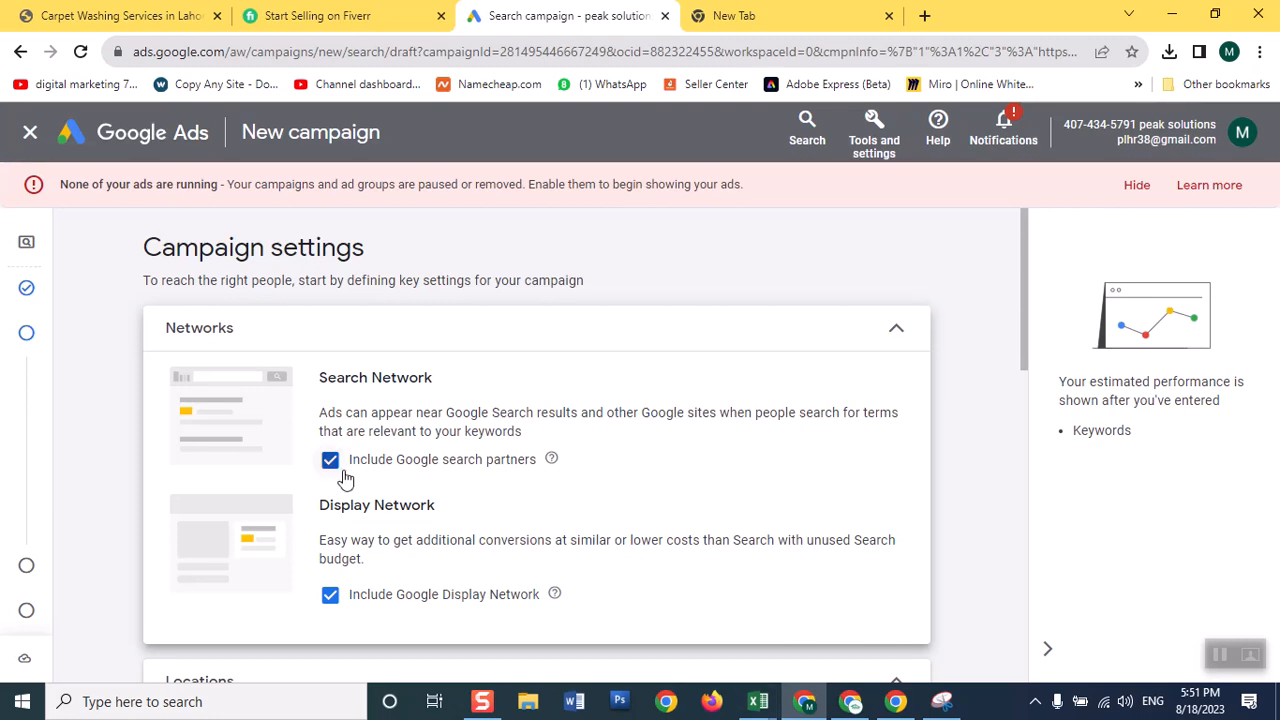
Exclude the Google Display Network from the campaign's networks.
{"action": "left_click", "coordinate": [331, 595]}
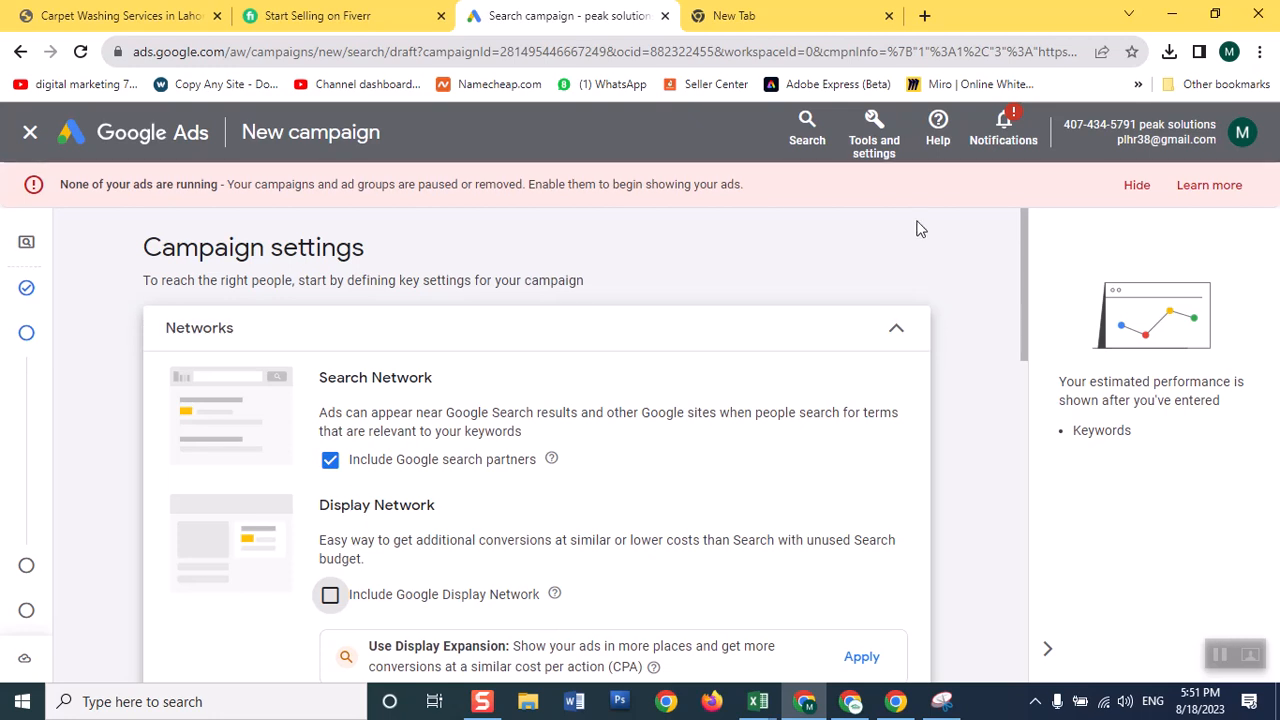
{"action": "scroll", "coordinate": [1027, 255], "scroll_direction": "down", "scroll_amount": 2}
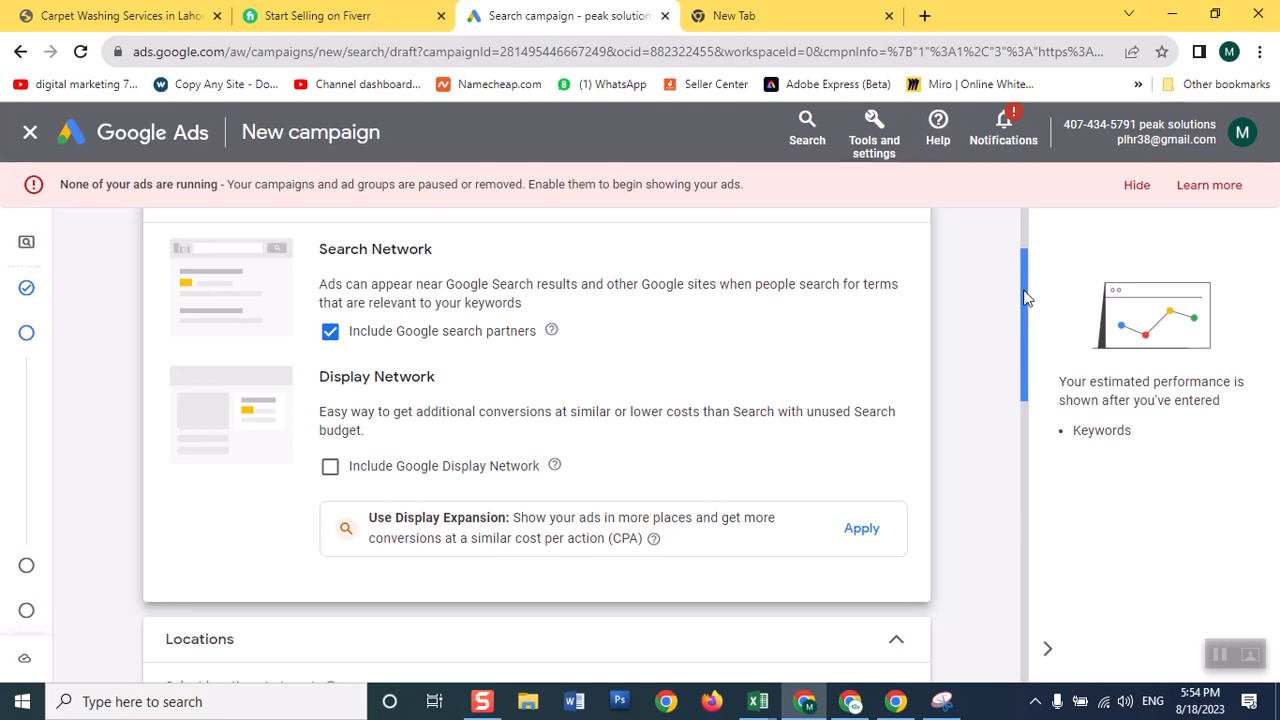
Switch location targeting to entering another location and look up "lahore" among the available places.
{"action": "left_click_drag", "start_coordinate": [1025, 297], "coordinate": [1026, 406]}
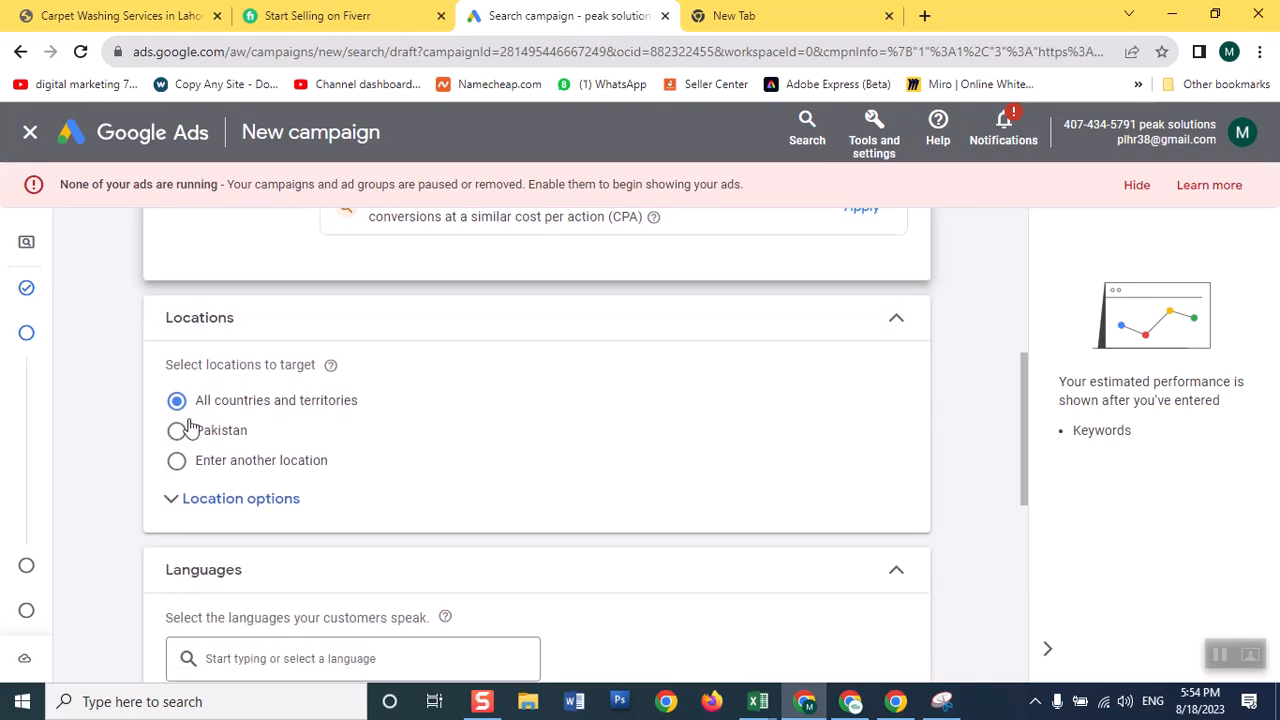
{"action": "left_click", "coordinate": [180, 468]}
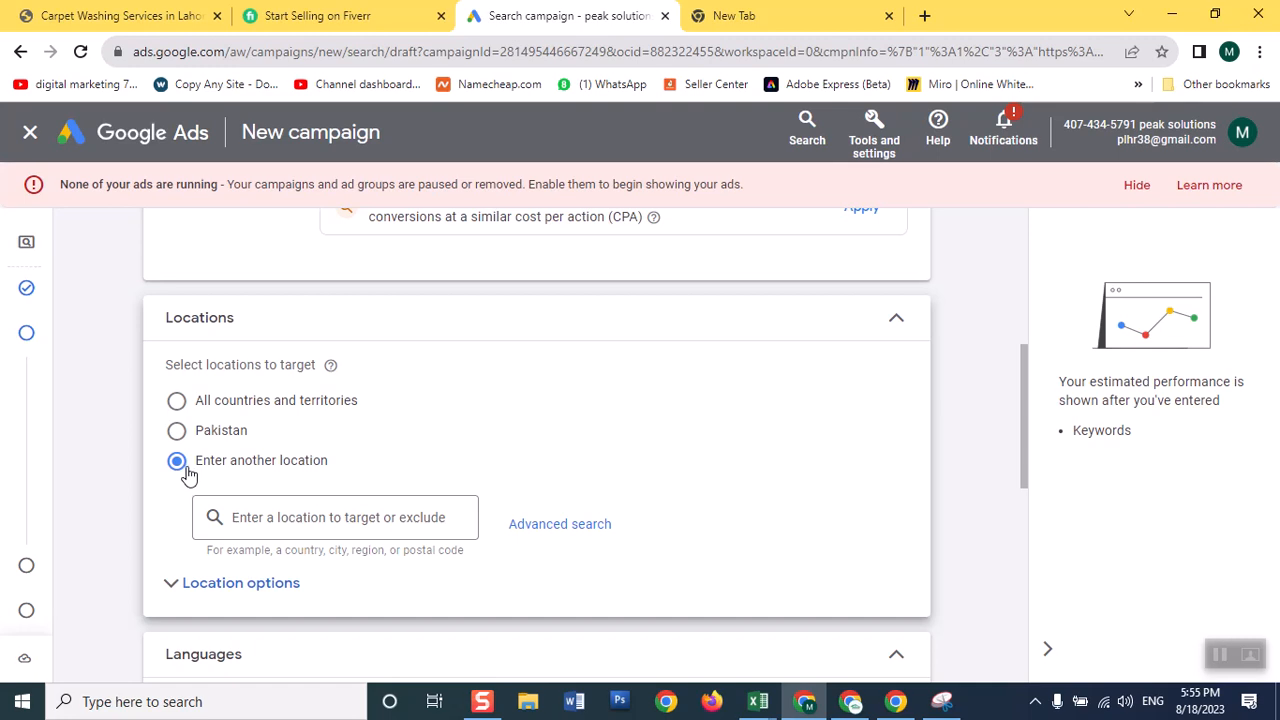
{"action": "left_click", "coordinate": [177, 431]}
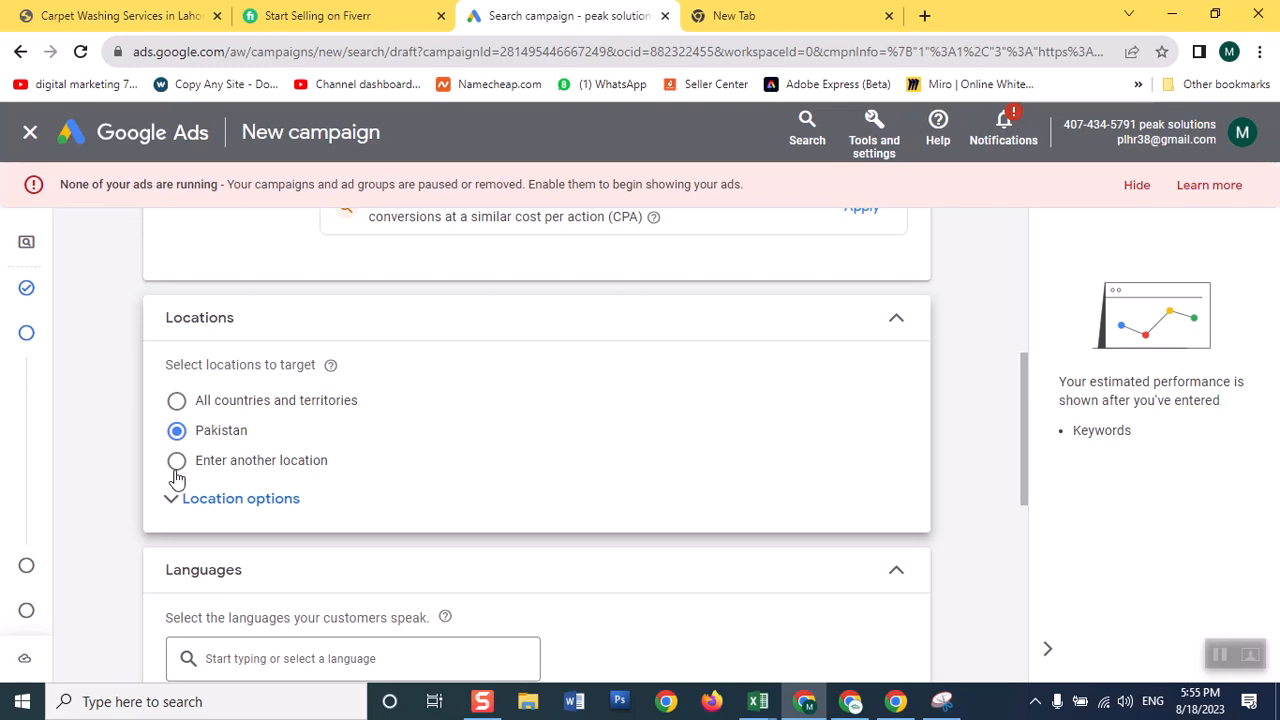
{"action": "left_click", "coordinate": [176, 462]}
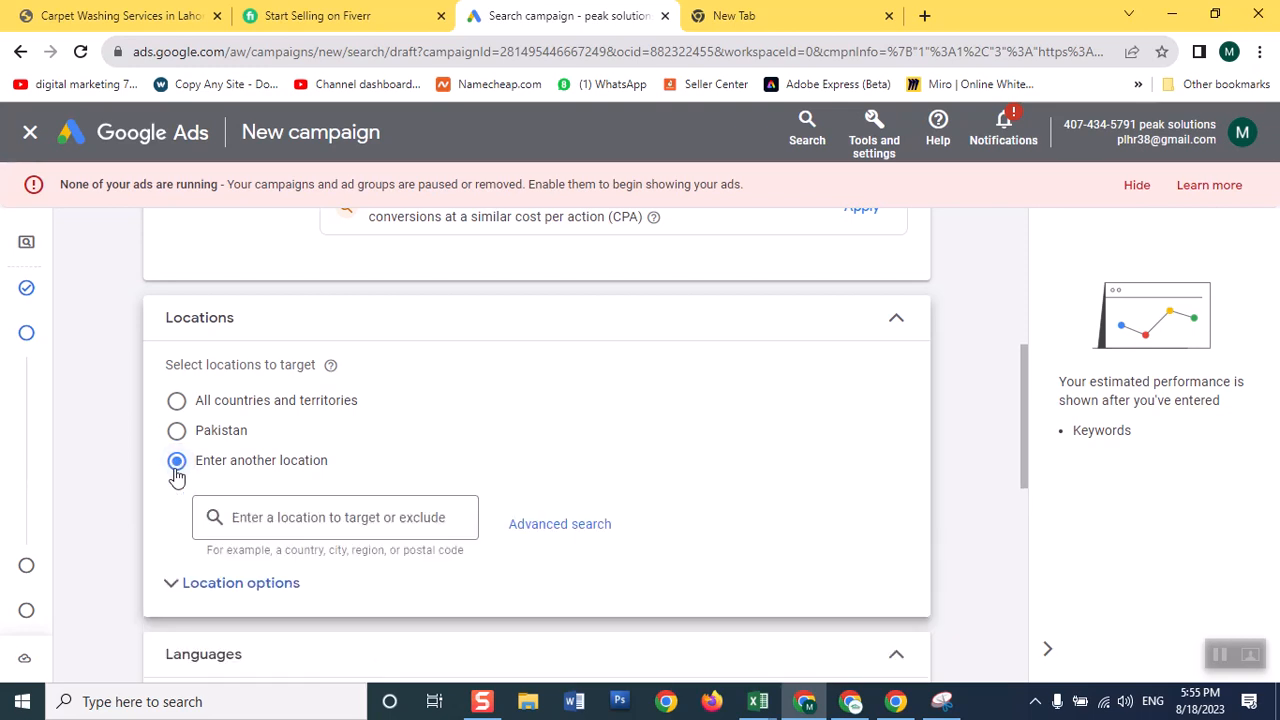
{"action": "left_click", "coordinate": [291, 527]}
{"action": "type", "text": "lahore"}
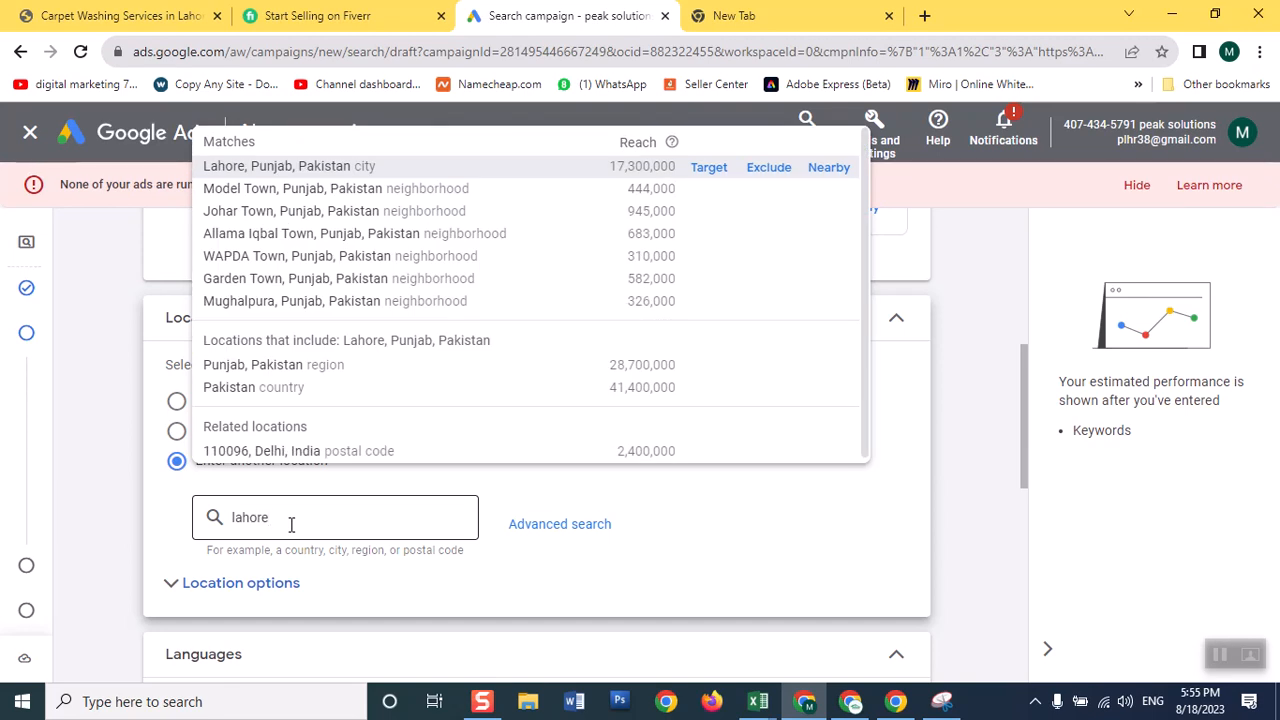
{"action": "left_click", "coordinate": [743, 537]}
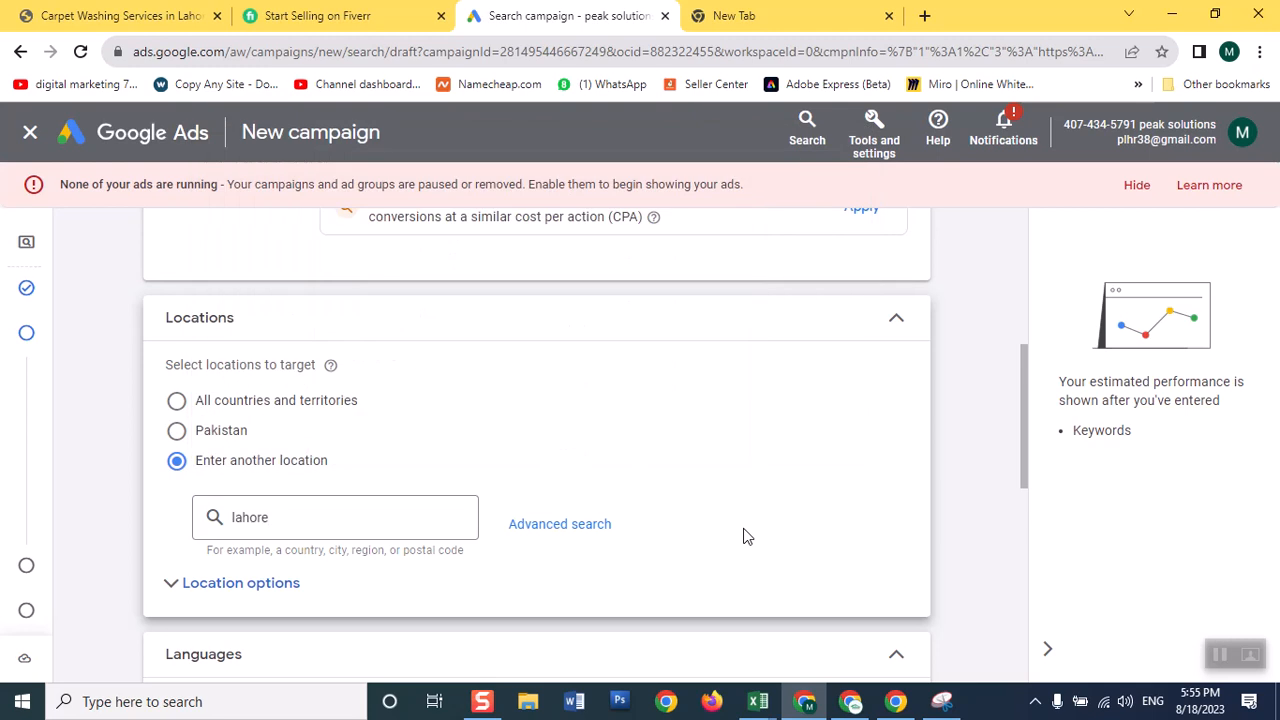
Switch the advanced location search to radius targeting, and open Google Maps in the empty browser tab.
{"action": "left_click", "coordinate": [540, 526]}
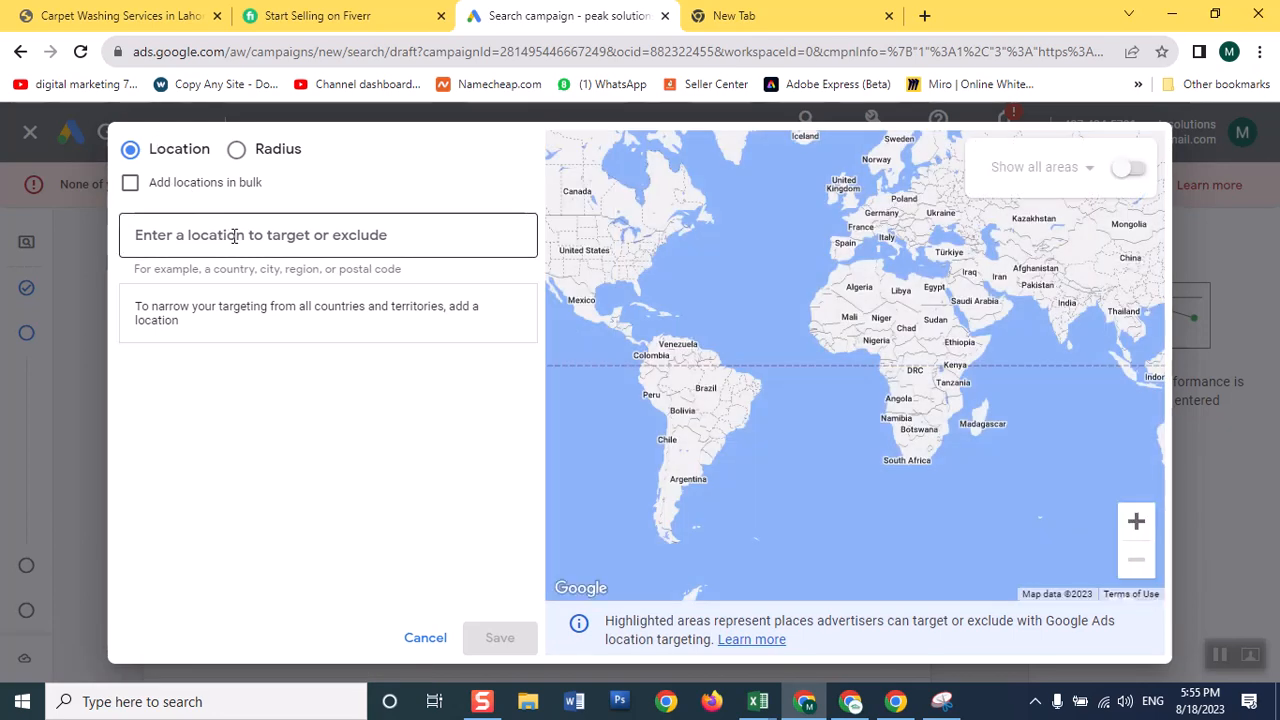
{"action": "left_click", "coordinate": [237, 150]}
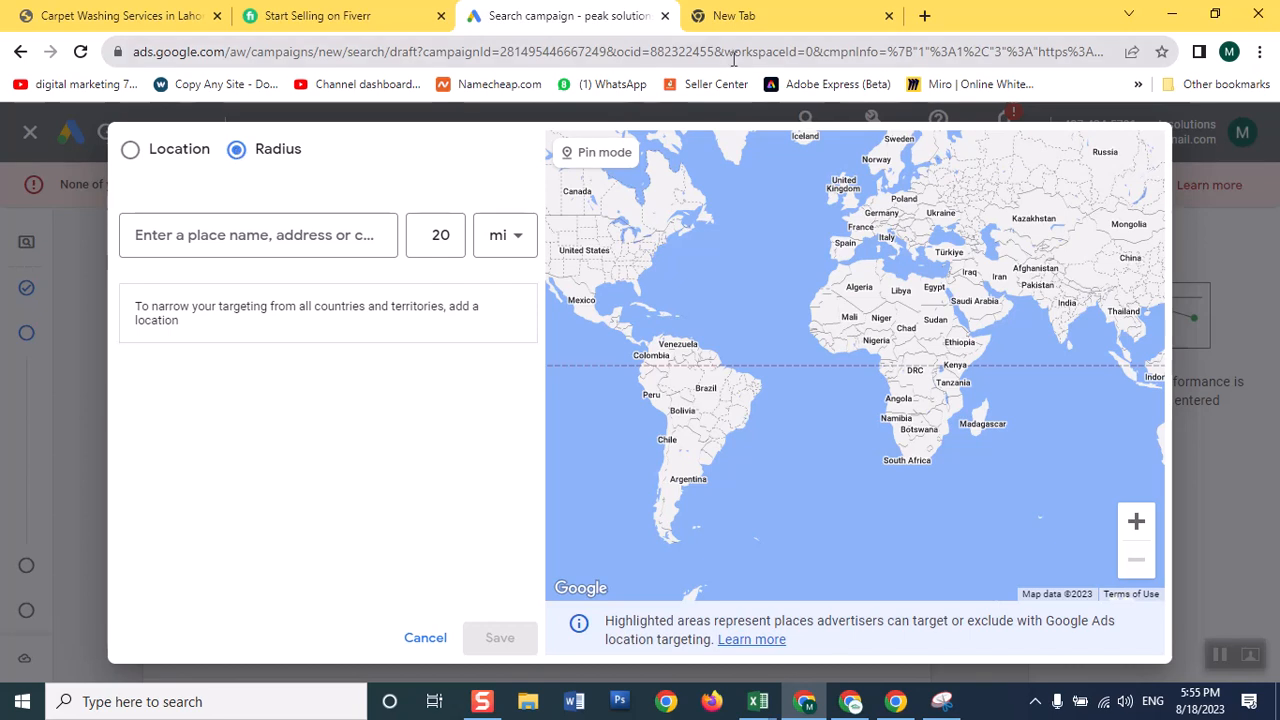
{"action": "left_click", "coordinate": [773, 21]}
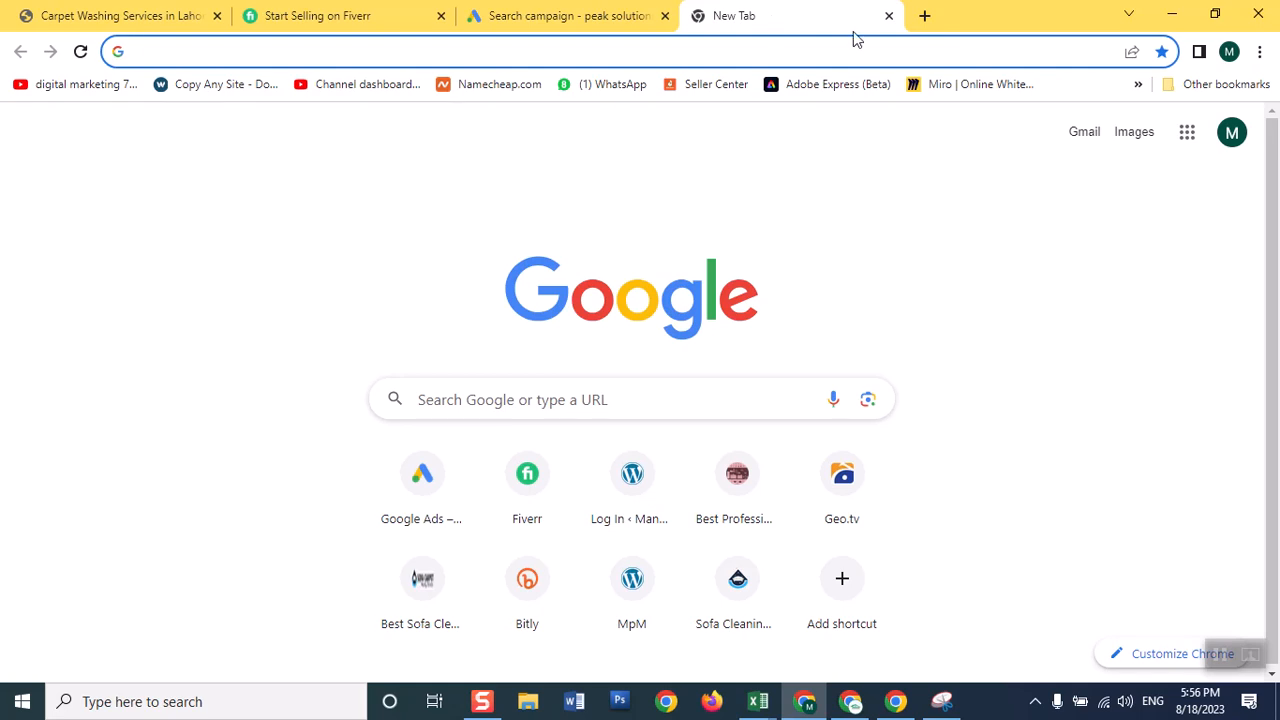
{"action": "type", "text": "google maps"}
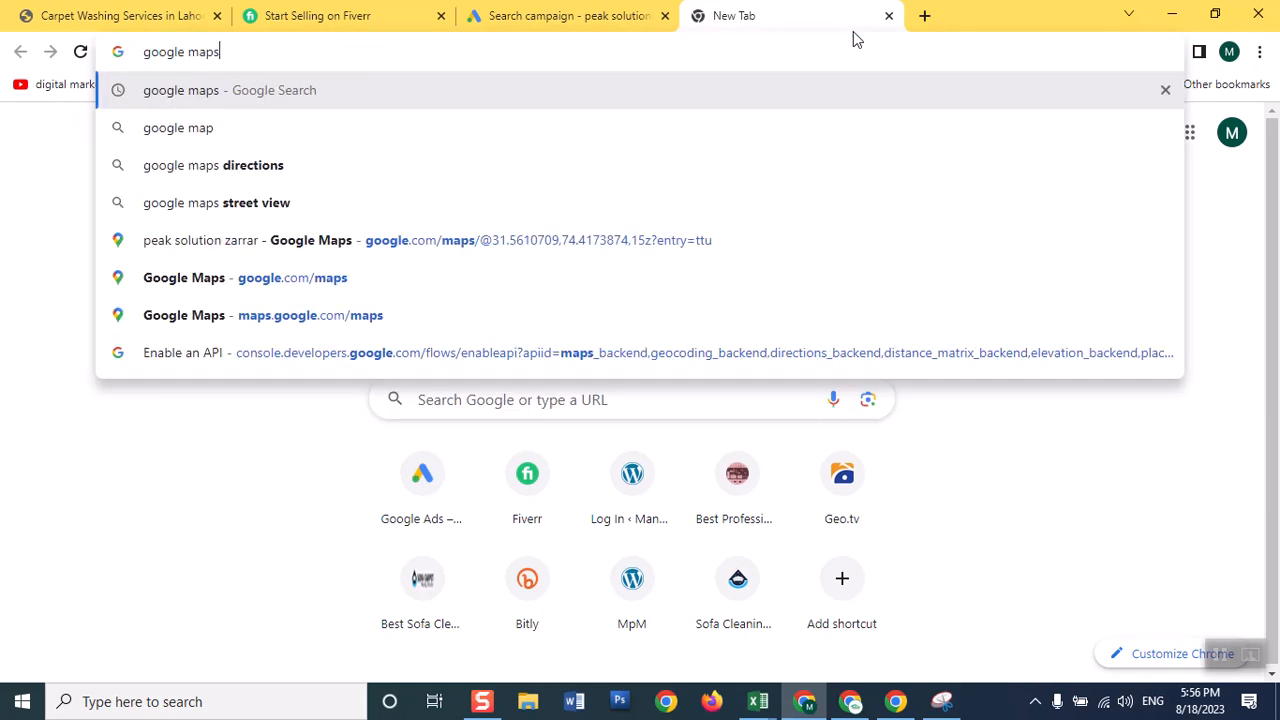
{"action": "key", "text": "Return"}
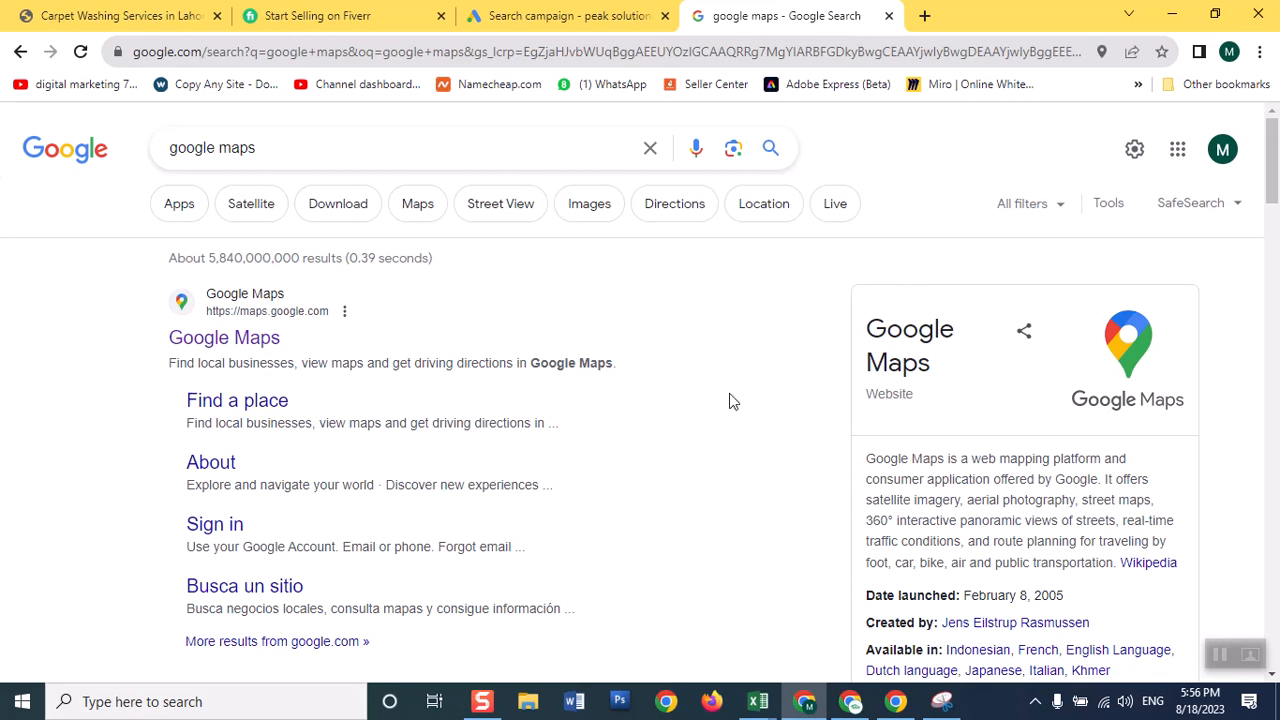
{"action": "left_click", "coordinate": [190, 341]}
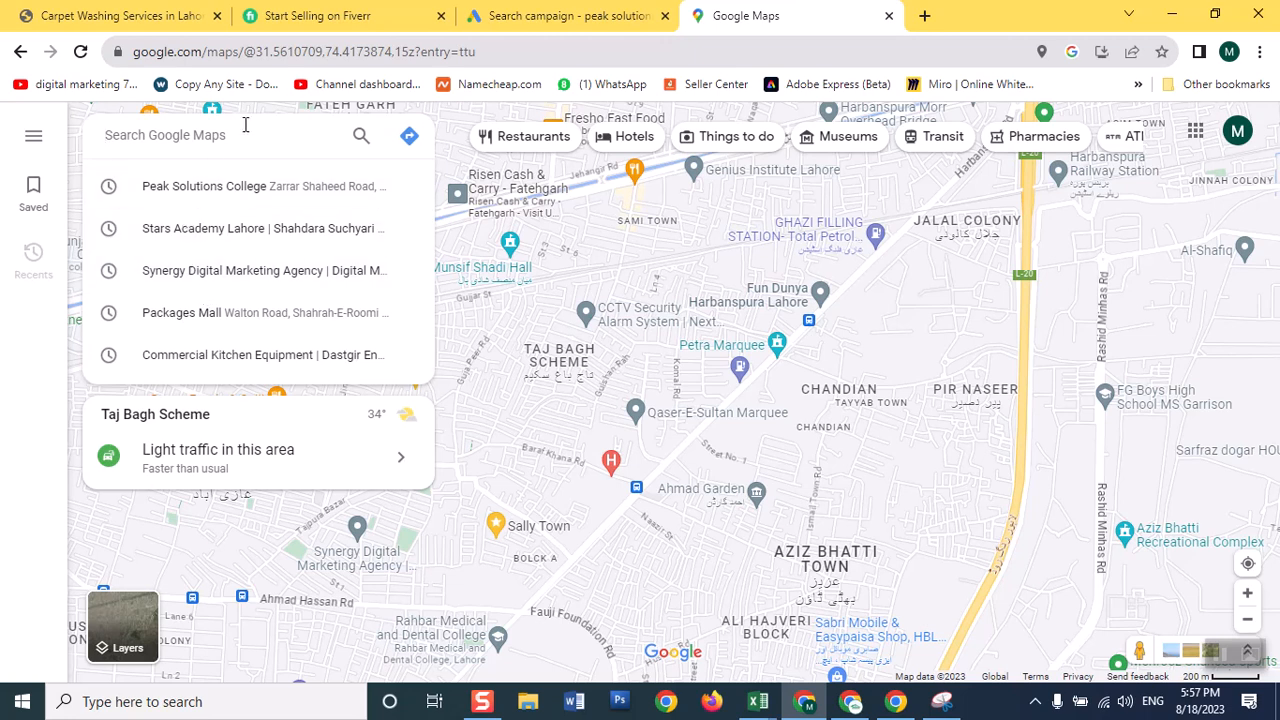
Find Peak Solutions College (Lower Mall Campus) on the map and copy the coordinates of its marker.
{"action": "type", "text": "peak s"}
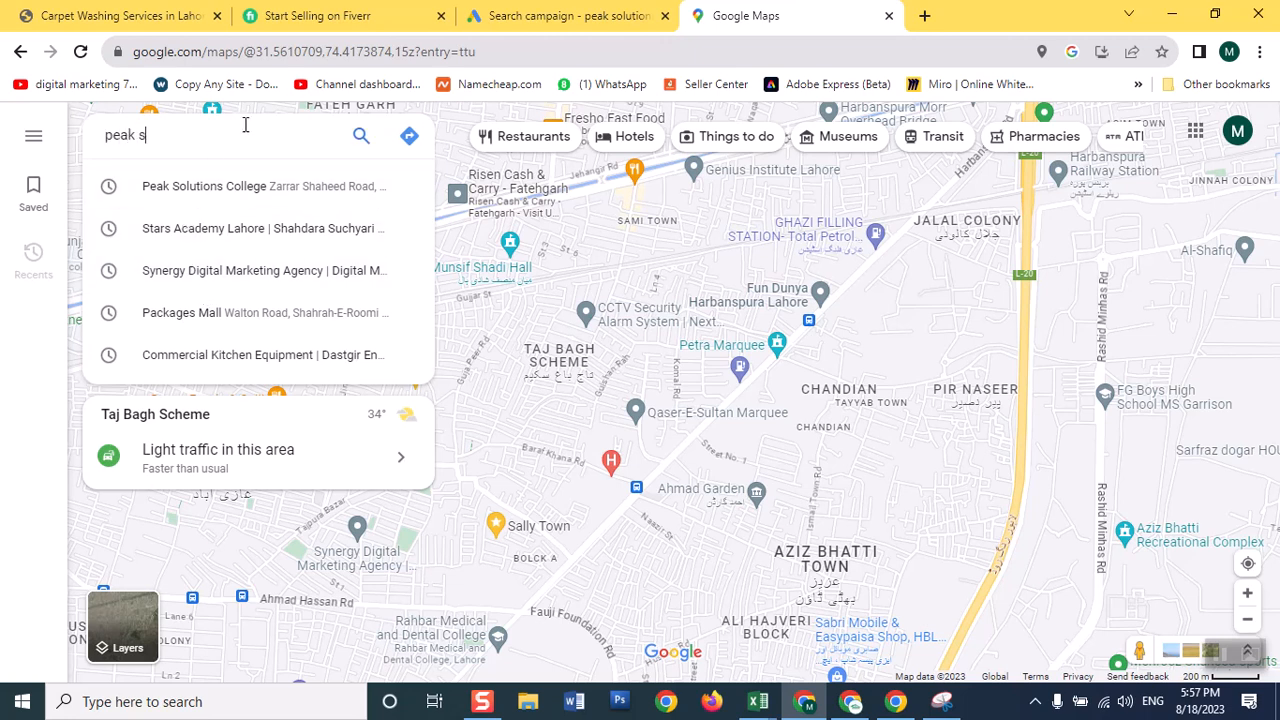
{"action": "type", "text": "olutions"}
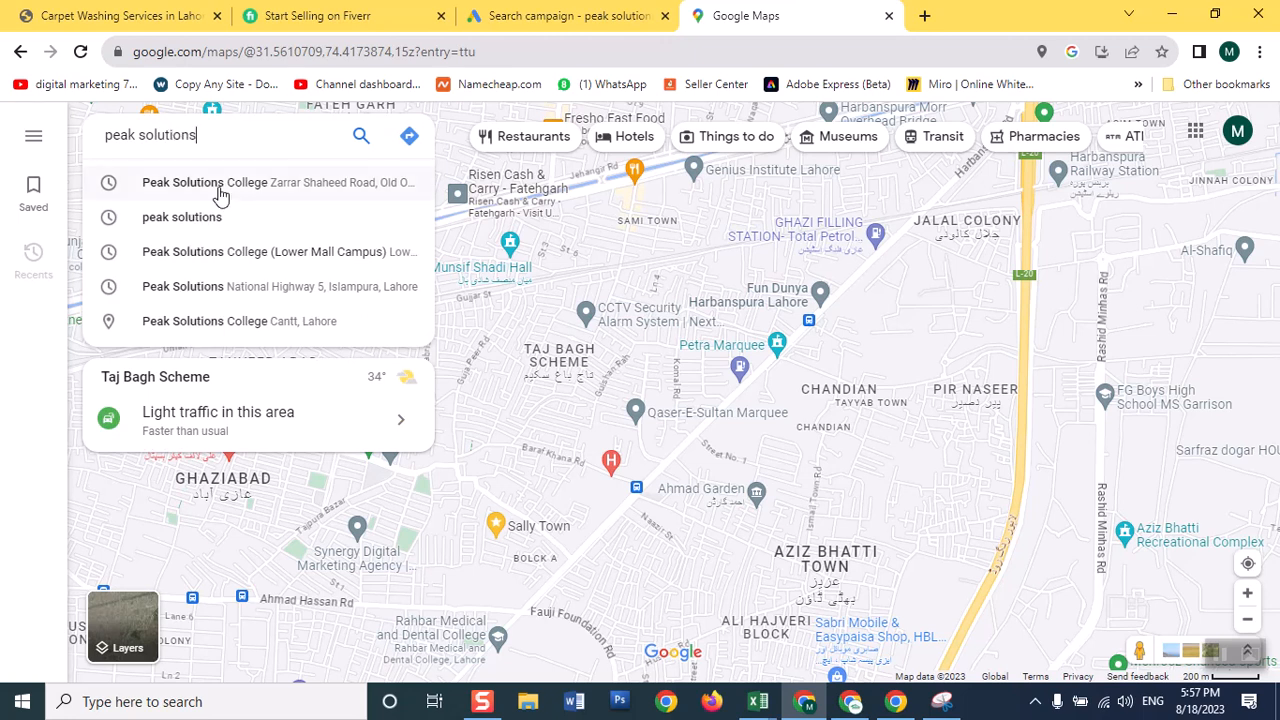
{"action": "left_click", "coordinate": [198, 262]}
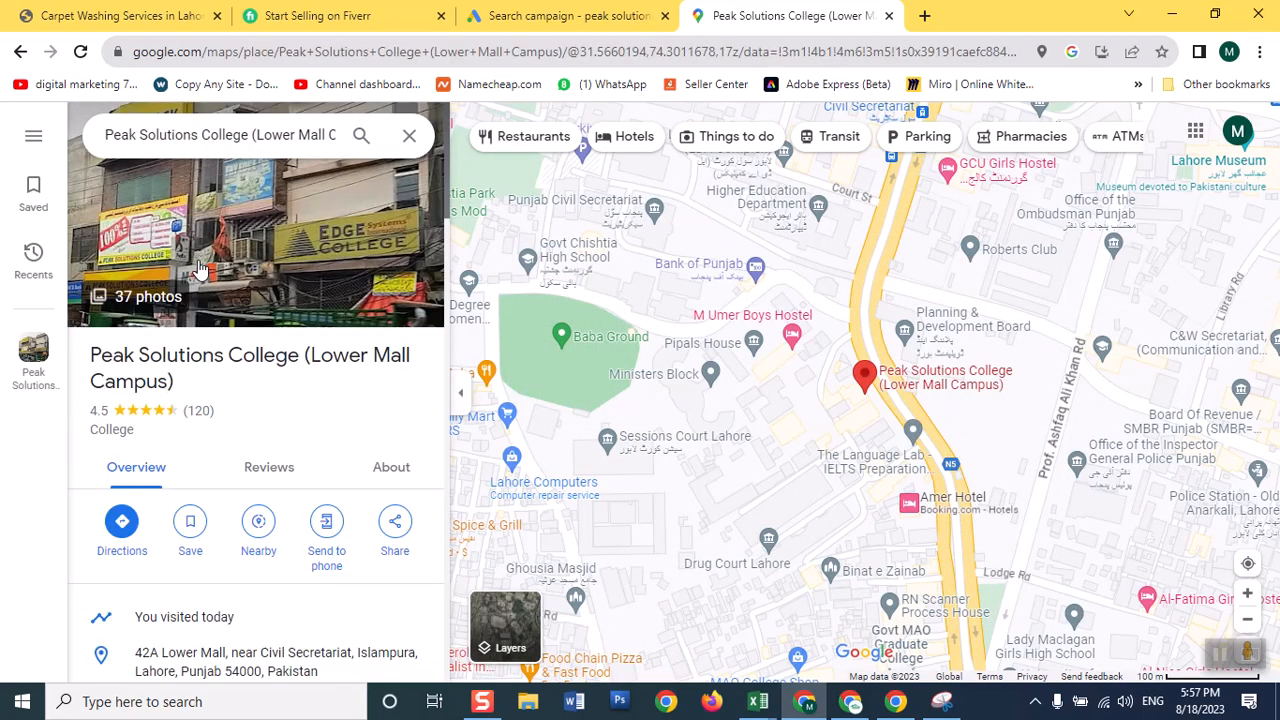
{"action": "right_click", "coordinate": [865, 385]}
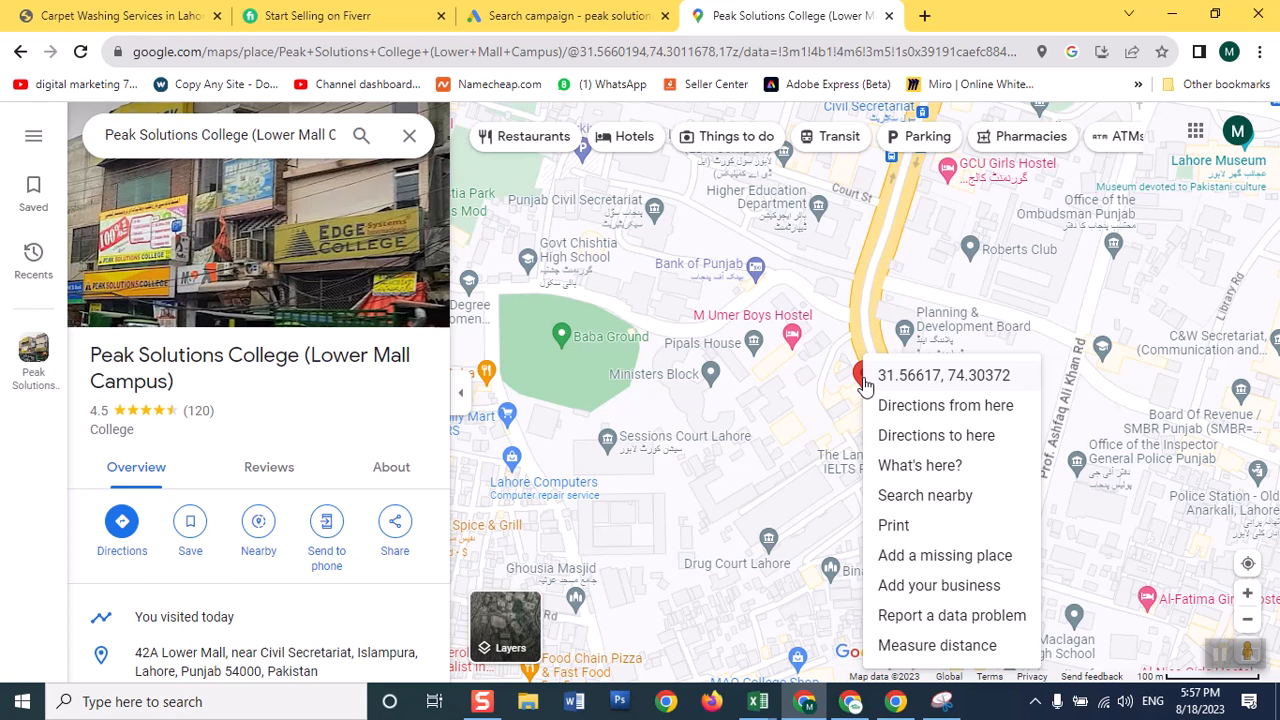
{"action": "left_click", "coordinate": [916, 380]}
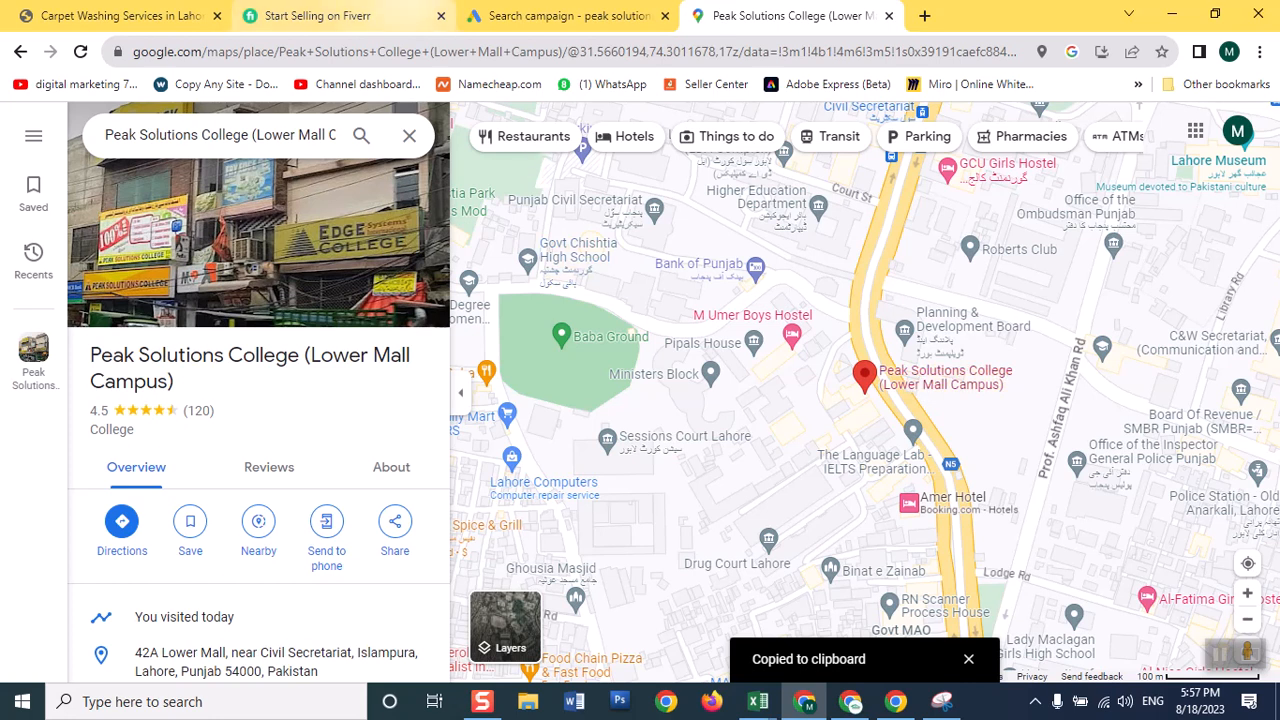
Return to the Google Ads campaign and target a 3 km radius around the copied coordinates 31.566170,74.303721.
{"action": "left_click", "coordinate": [485, 18]}
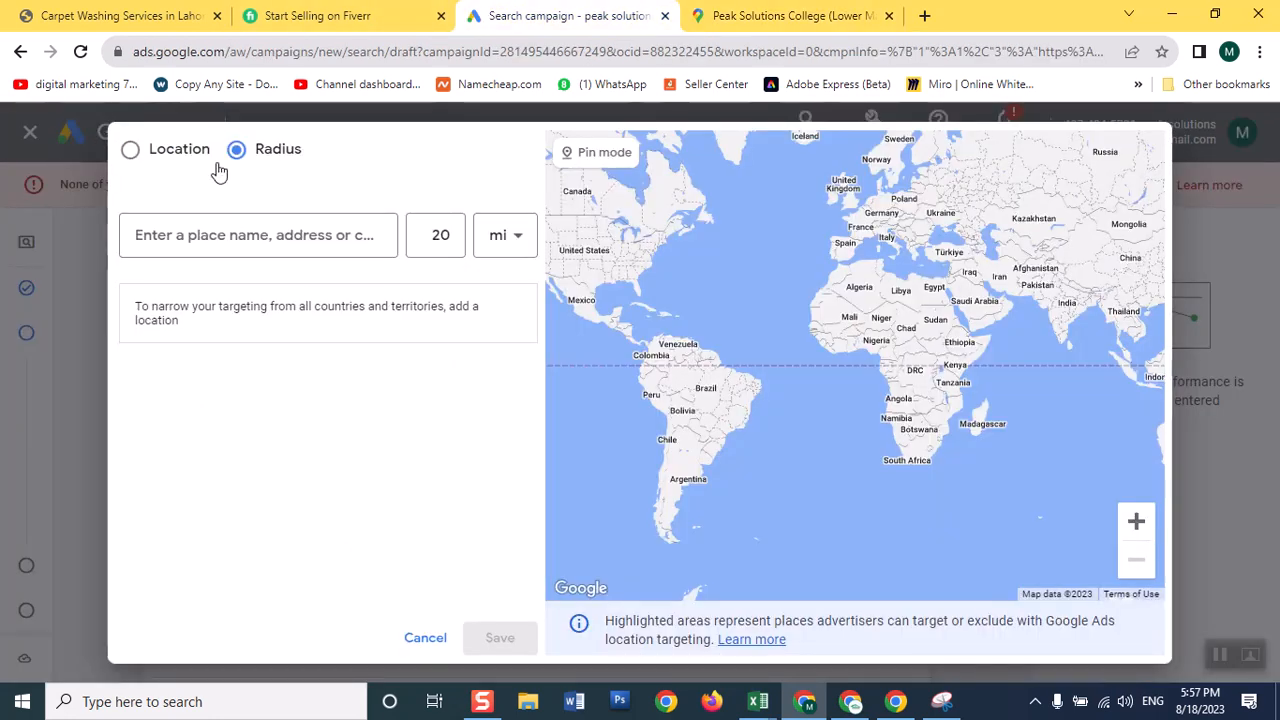
{"action": "left_click", "coordinate": [236, 242]}
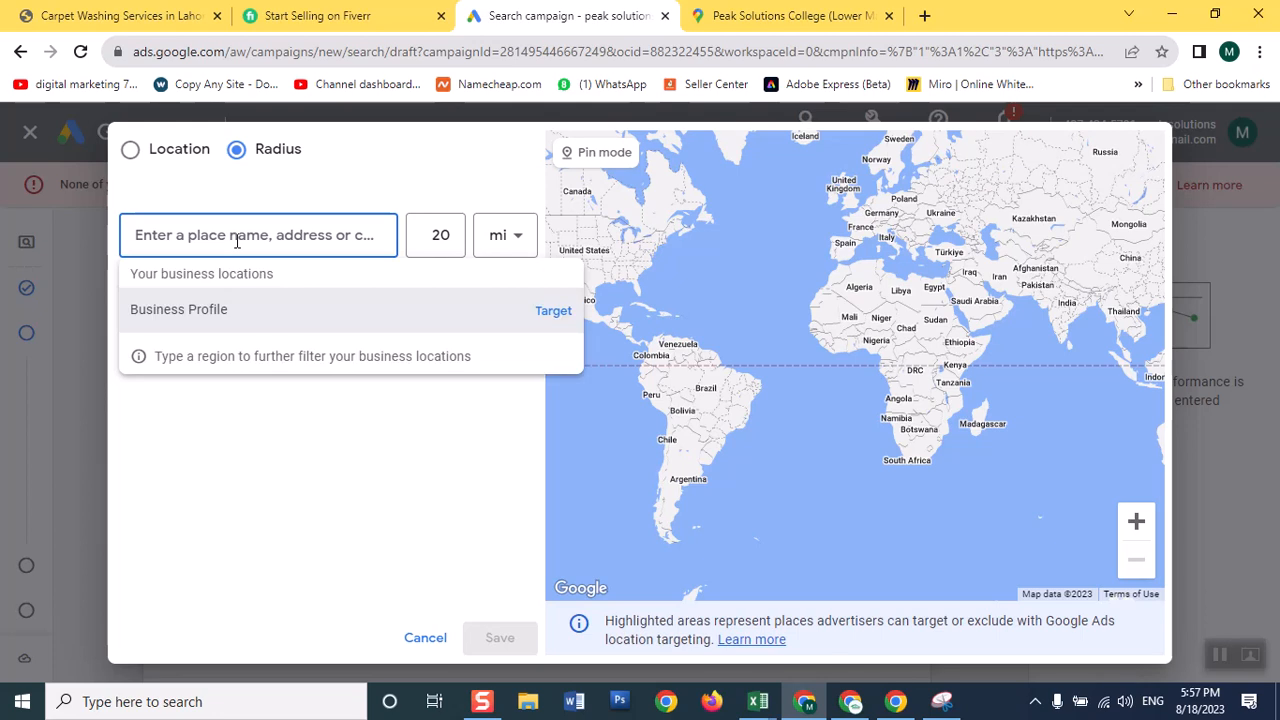
{"action": "key", "text": "ctrl+v"}
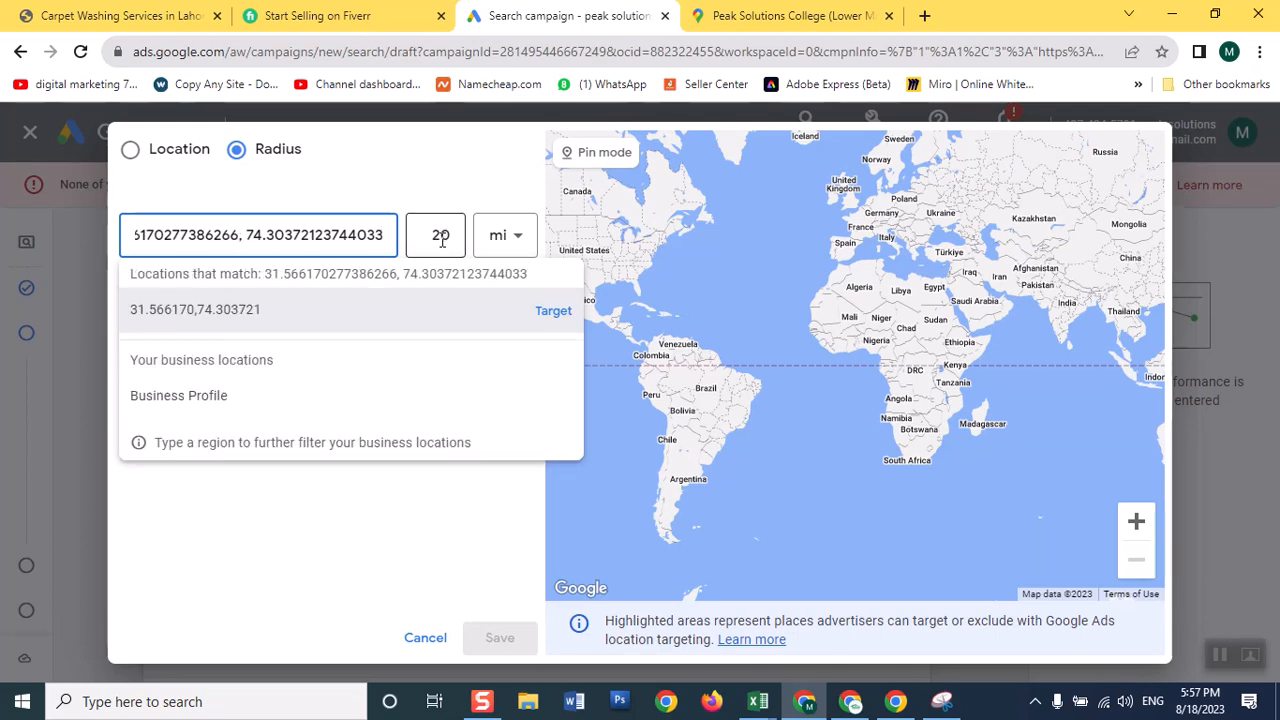
{"action": "left_click_drag", "start_coordinate": [433, 245], "coordinate": [457, 250]}
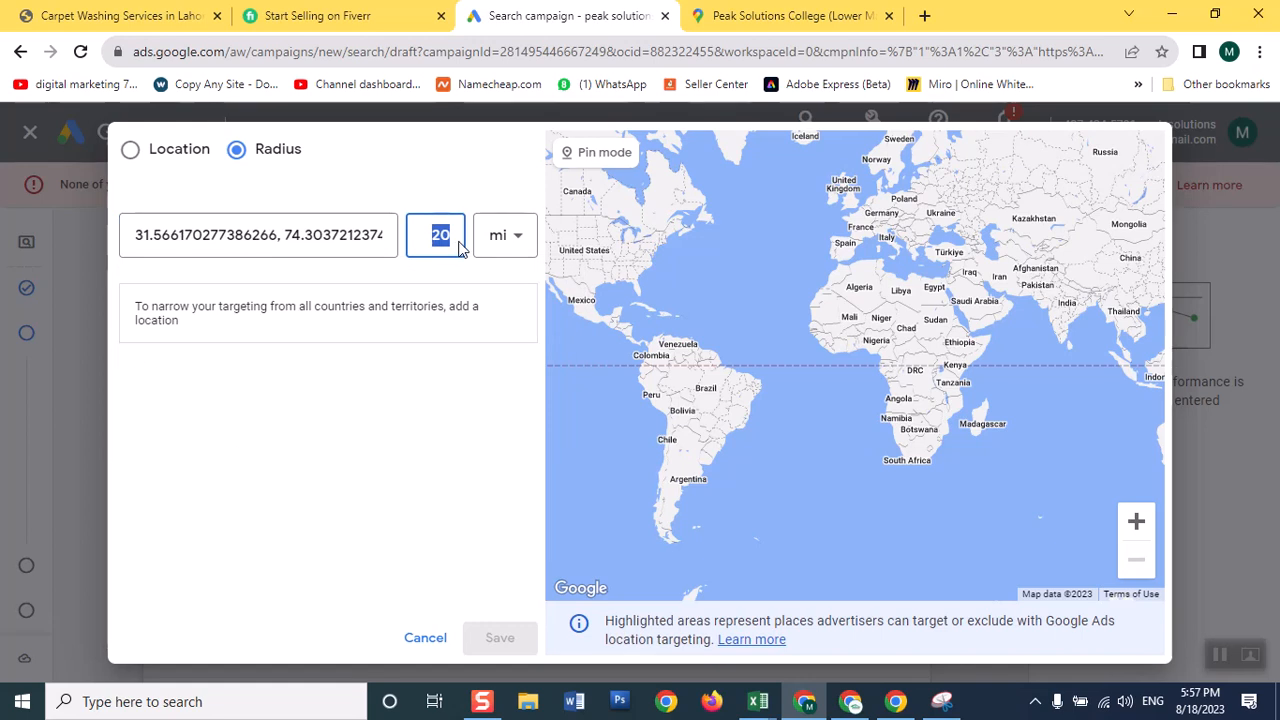
{"action": "type", "text": "3"}
{"action": "left_click", "coordinate": [519, 247]}
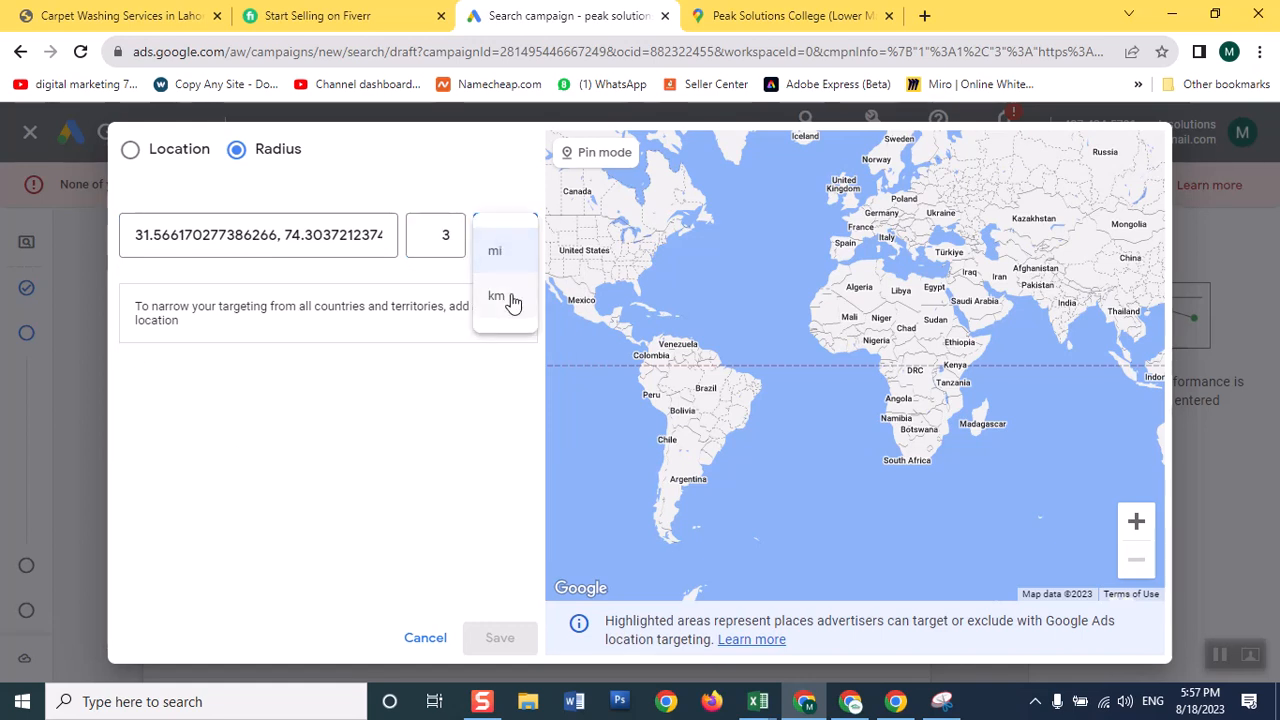
{"action": "left_click", "coordinate": [510, 300]}
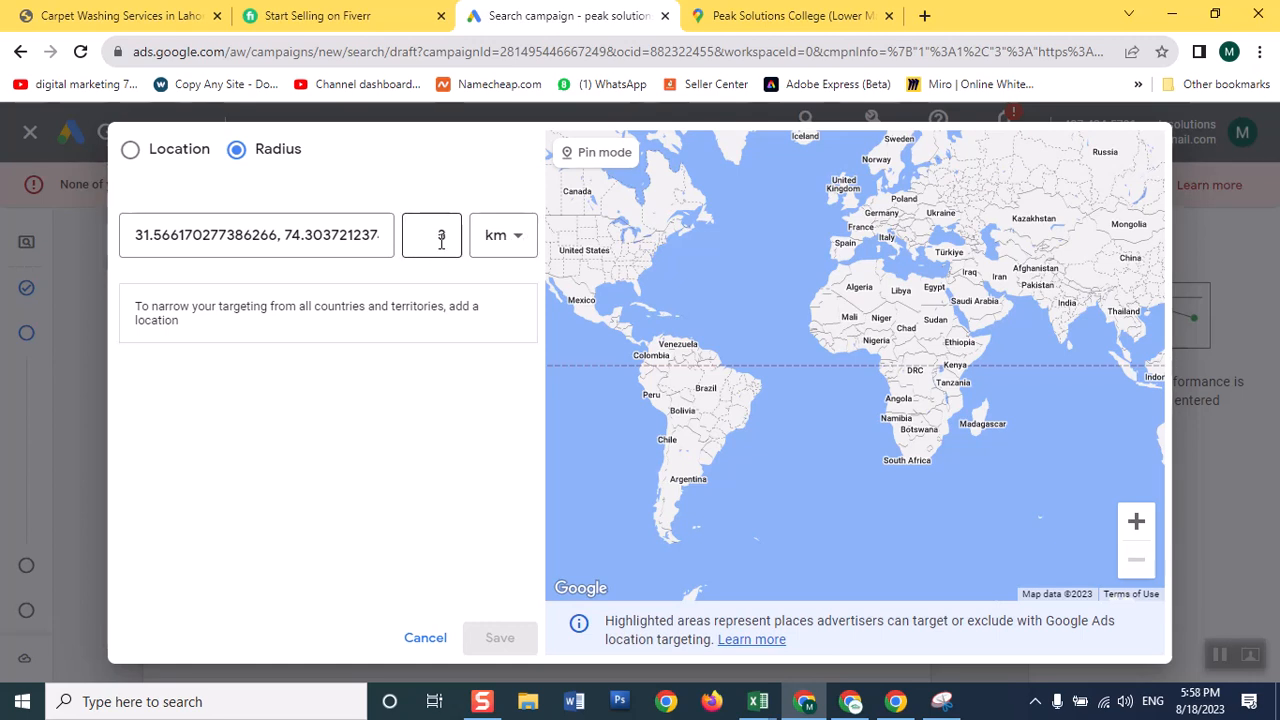
{"action": "left_click", "coordinate": [371, 234]}
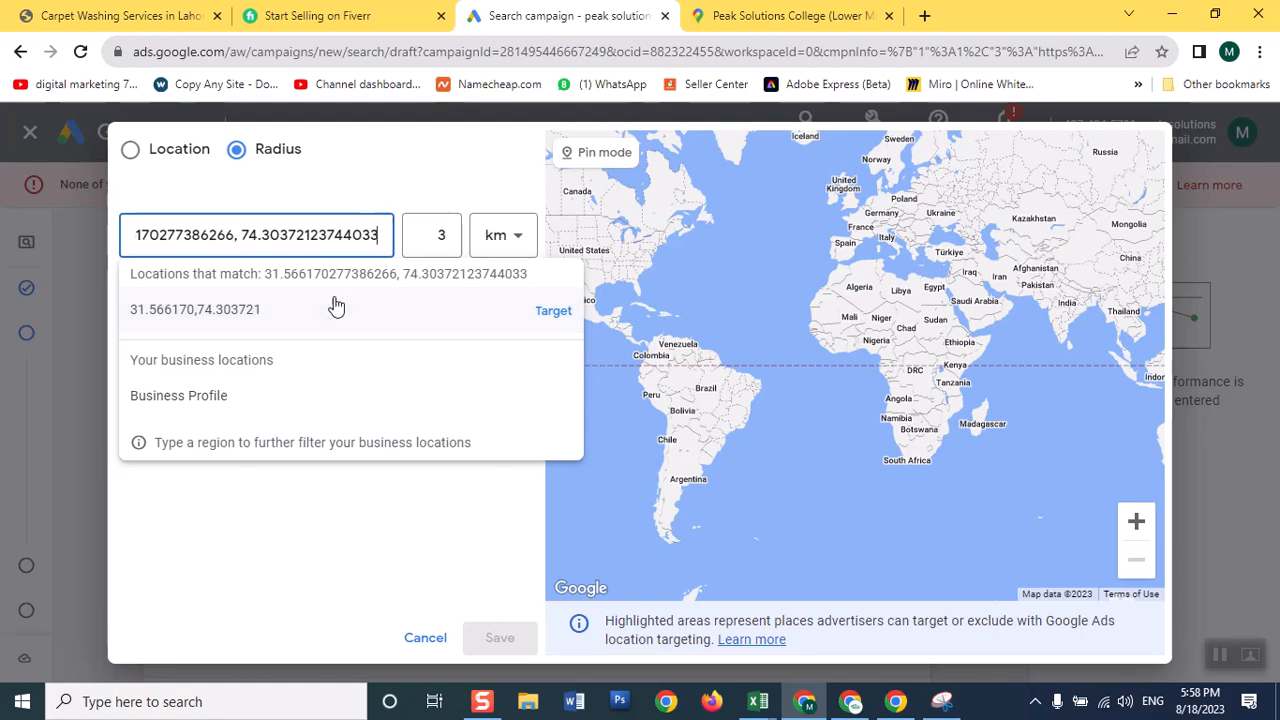
{"action": "left_click", "coordinate": [553, 310]}
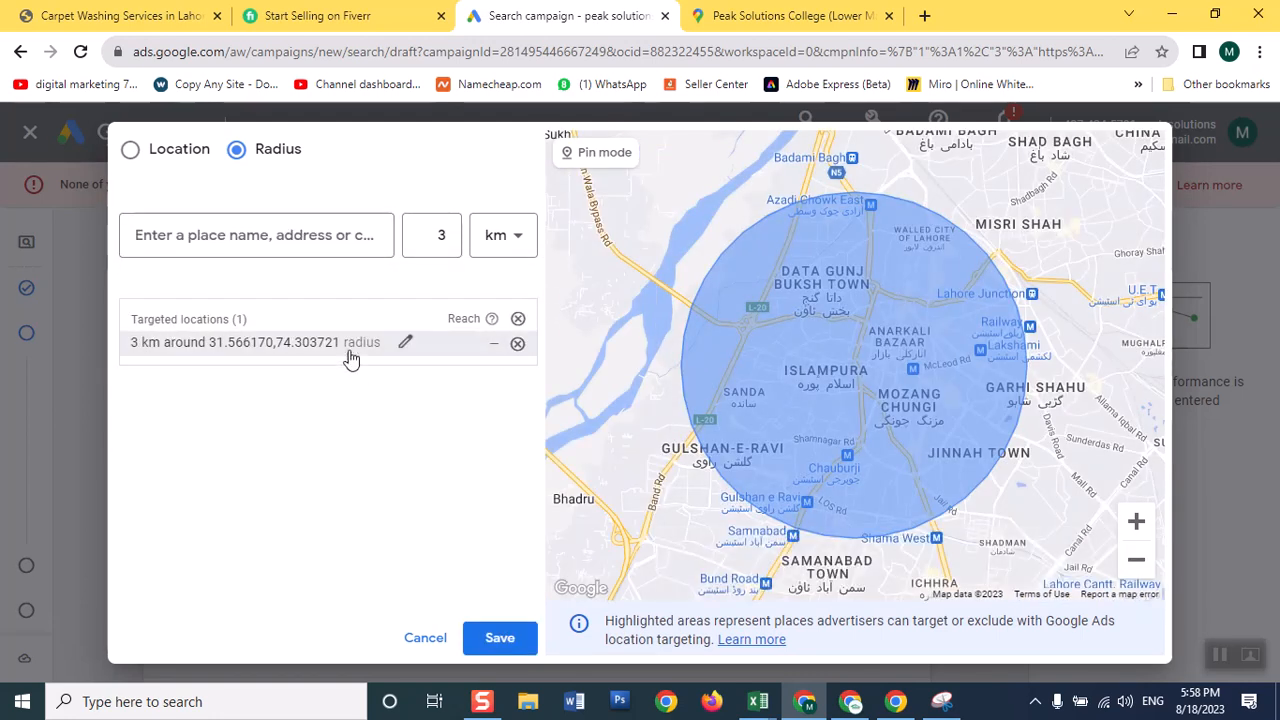
Set the coordinate target's radius to 1 km and save the targeted locations to the campaign.
{"action": "left_click", "coordinate": [410, 341]}
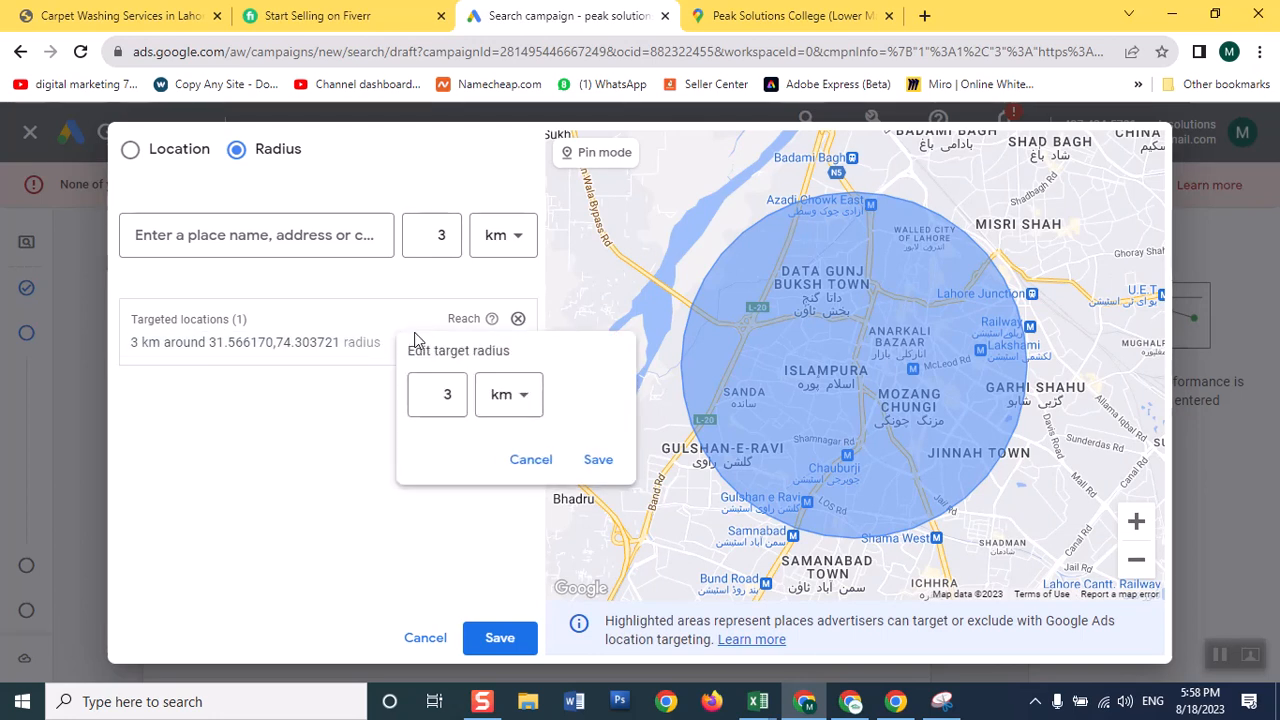
{"action": "left_click", "coordinate": [521, 463]}
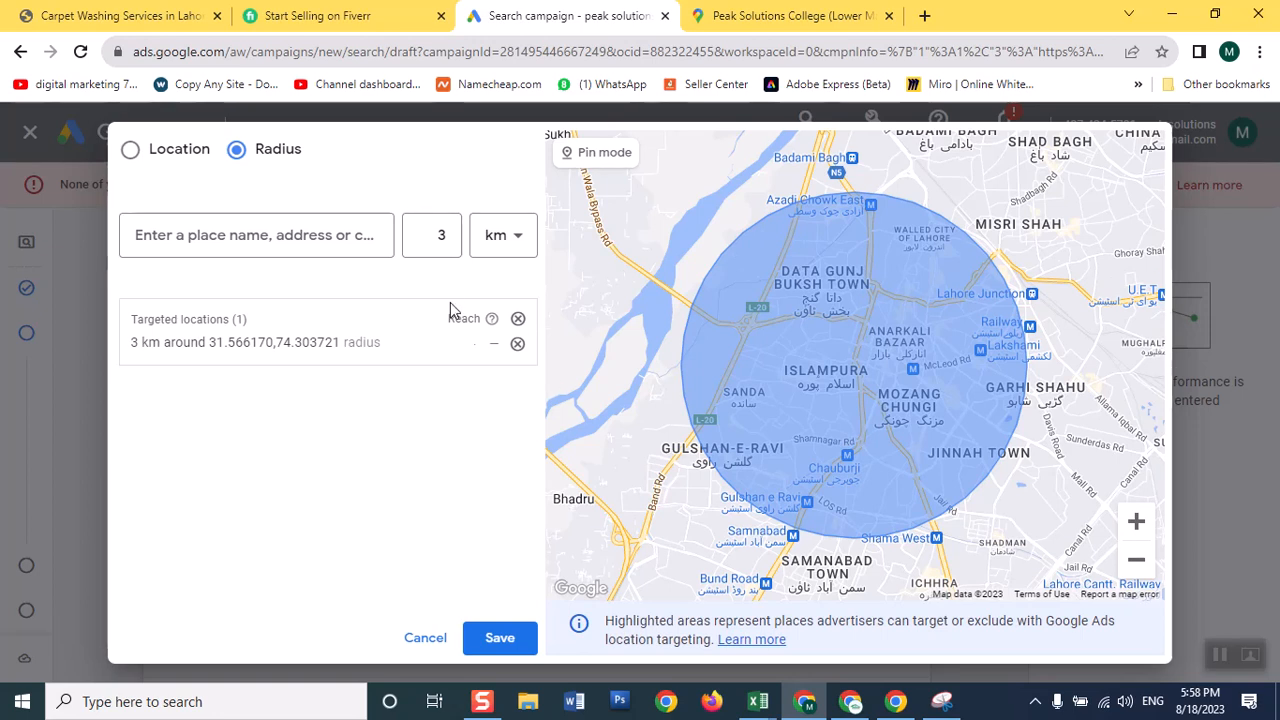
{"action": "left_click", "coordinate": [408, 345]}
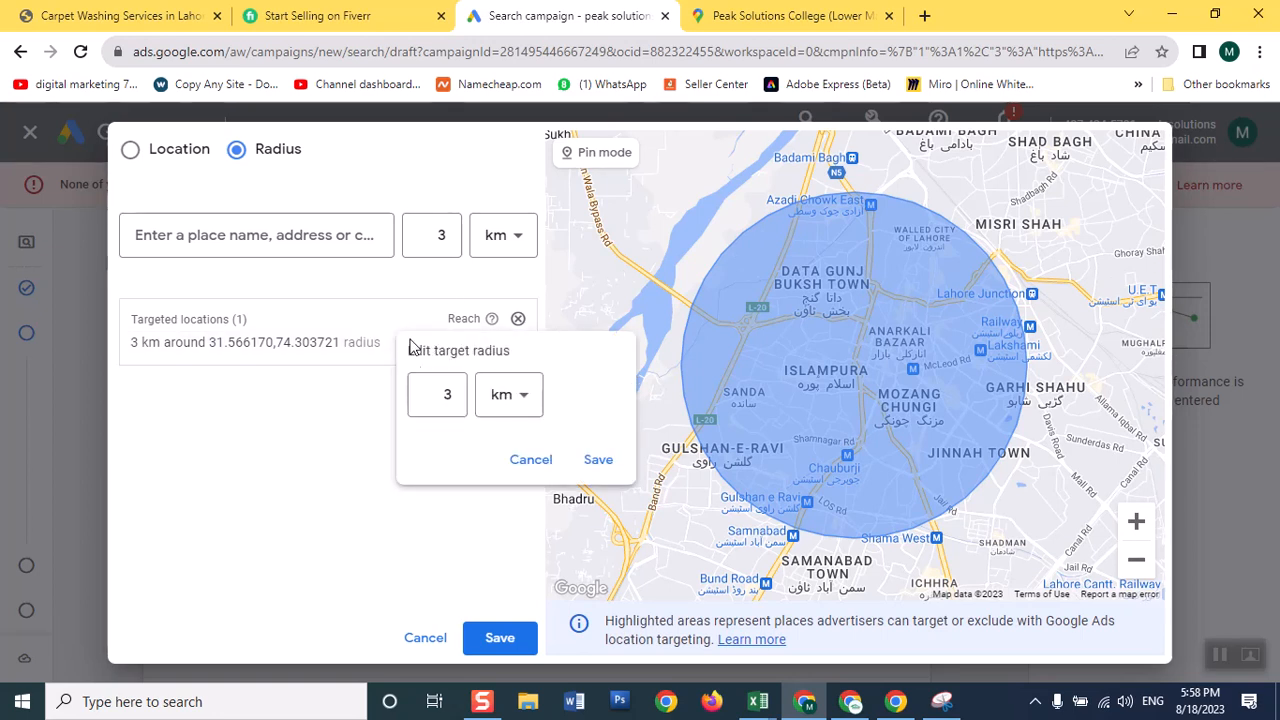
{"action": "left_click_drag", "start_coordinate": [426, 387], "coordinate": [458, 395]}
{"action": "type", "text": "1"}
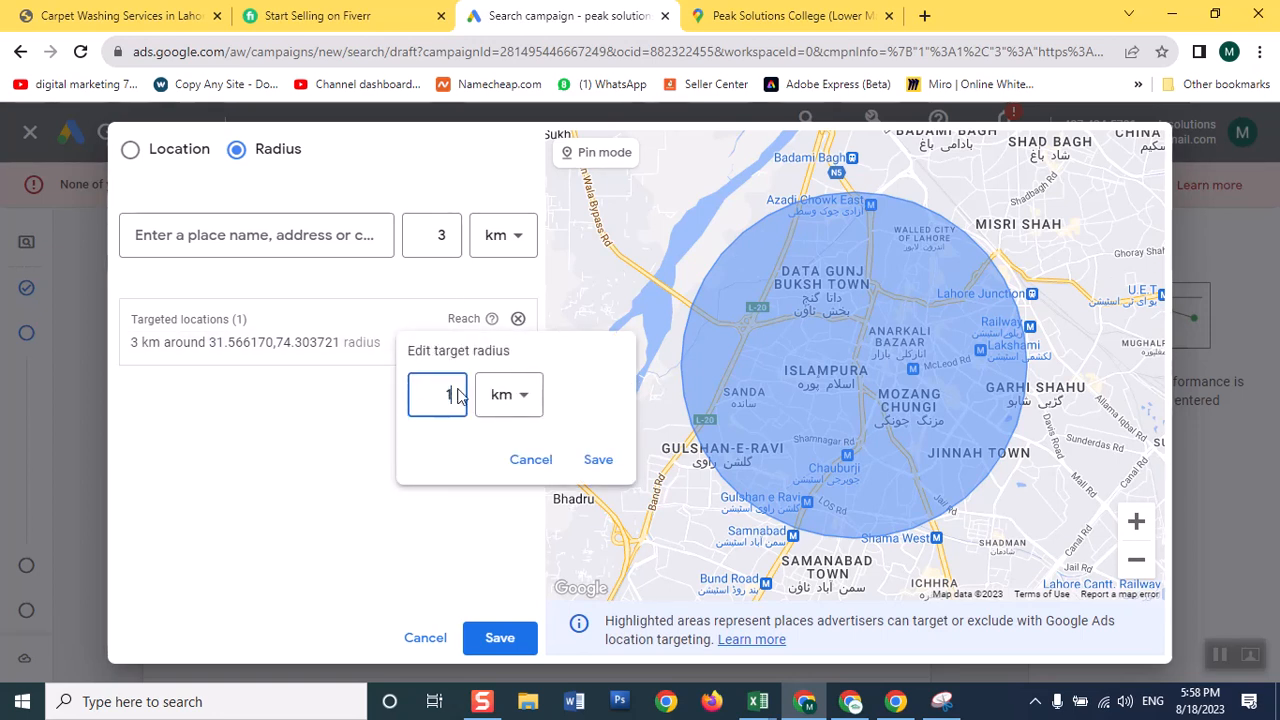
{"action": "left_click", "coordinate": [598, 462]}
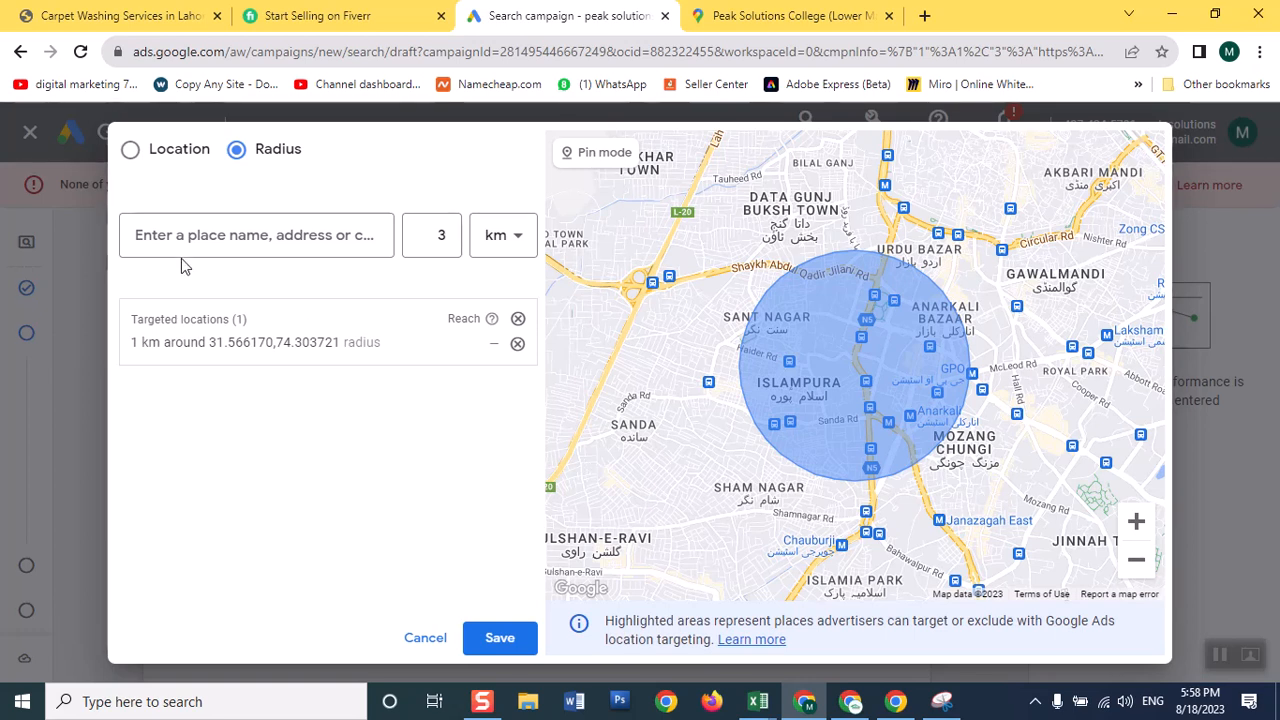
{"action": "left_click", "coordinate": [497, 646]}
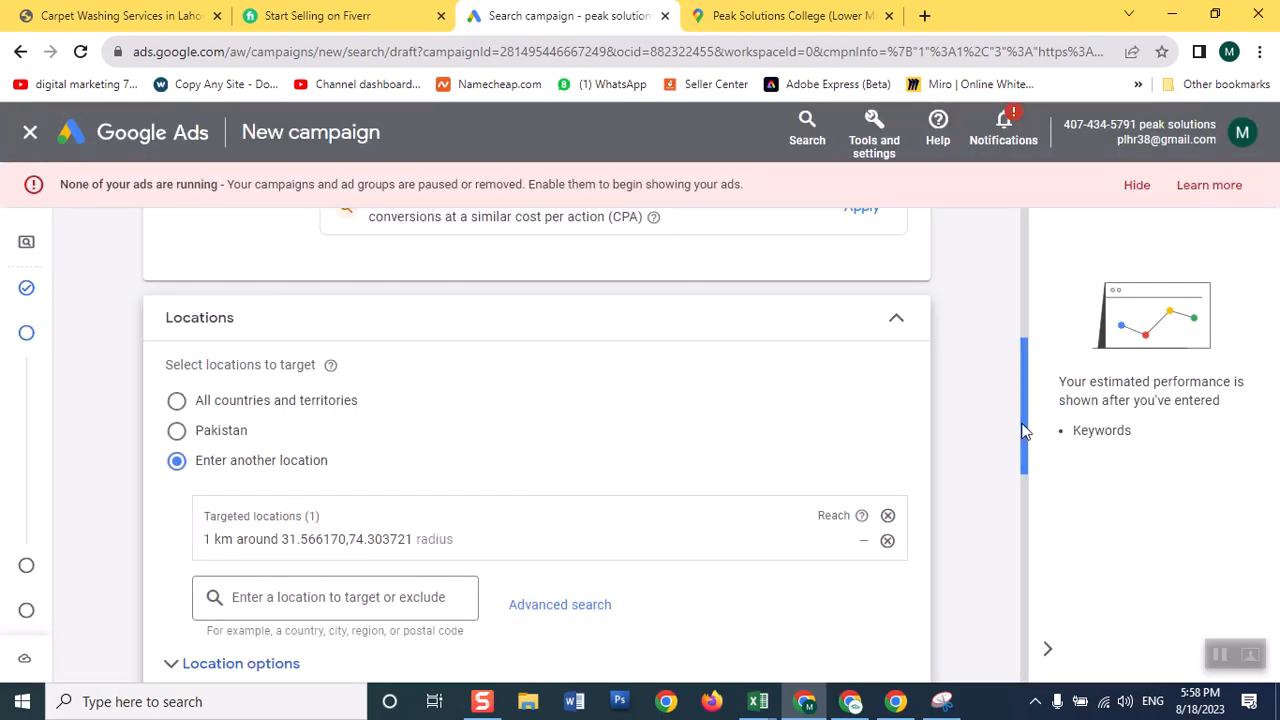
Reopen the advanced location search and add a 20 mi radius target around Packages Mall, Walton Road, Lahore.
{"action": "scroll", "coordinate": [1020, 440], "scroll_direction": "down", "scroll_amount": 2}
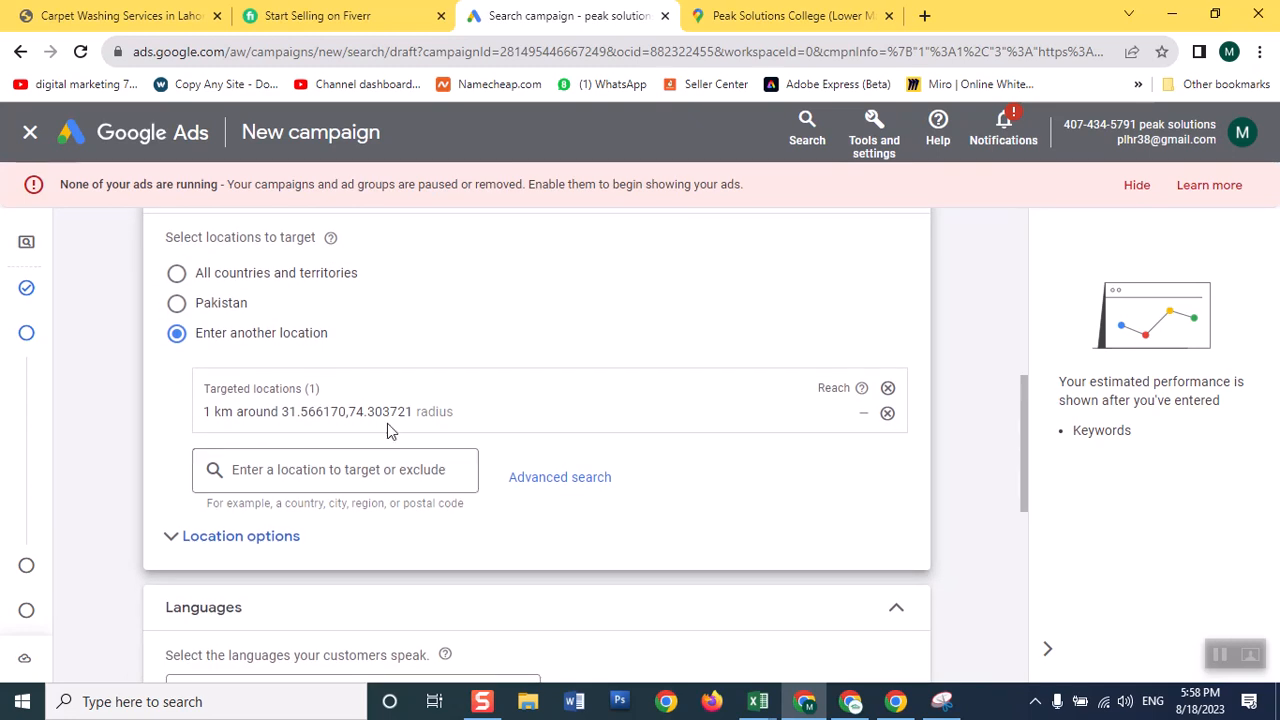
{"action": "left_click", "coordinate": [586, 480]}
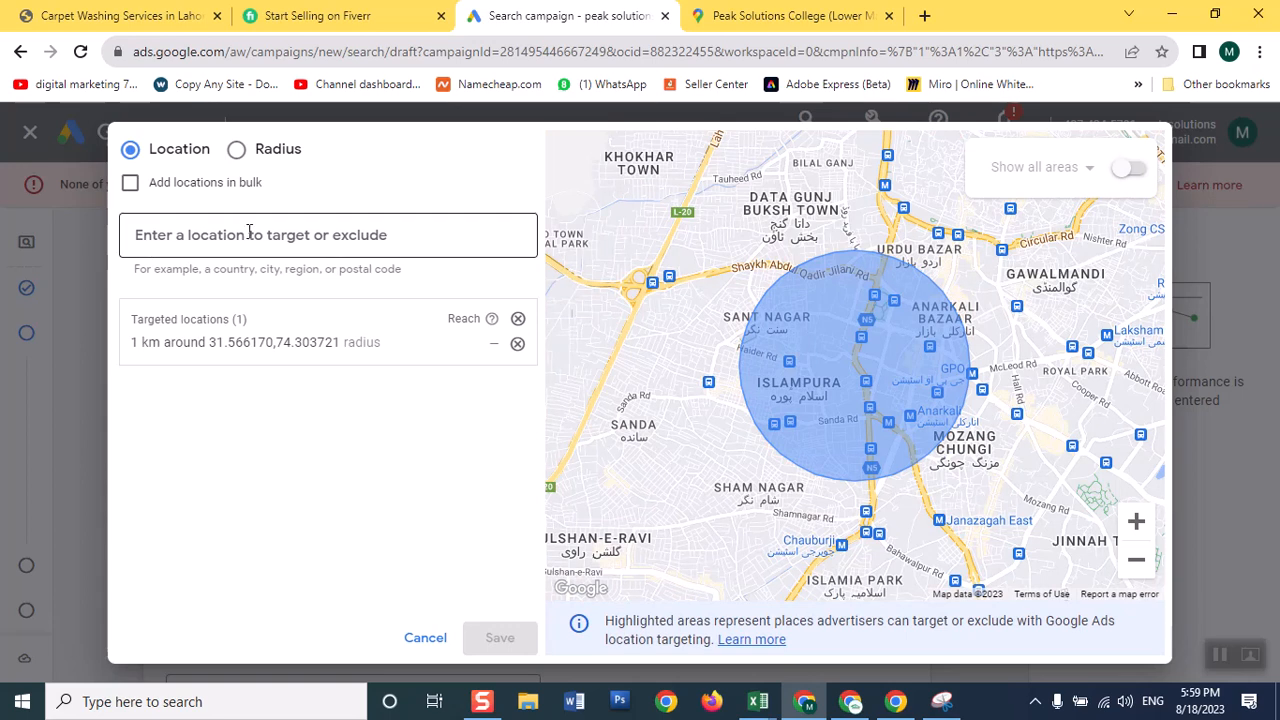
{"action": "left_click", "coordinate": [236, 149]}
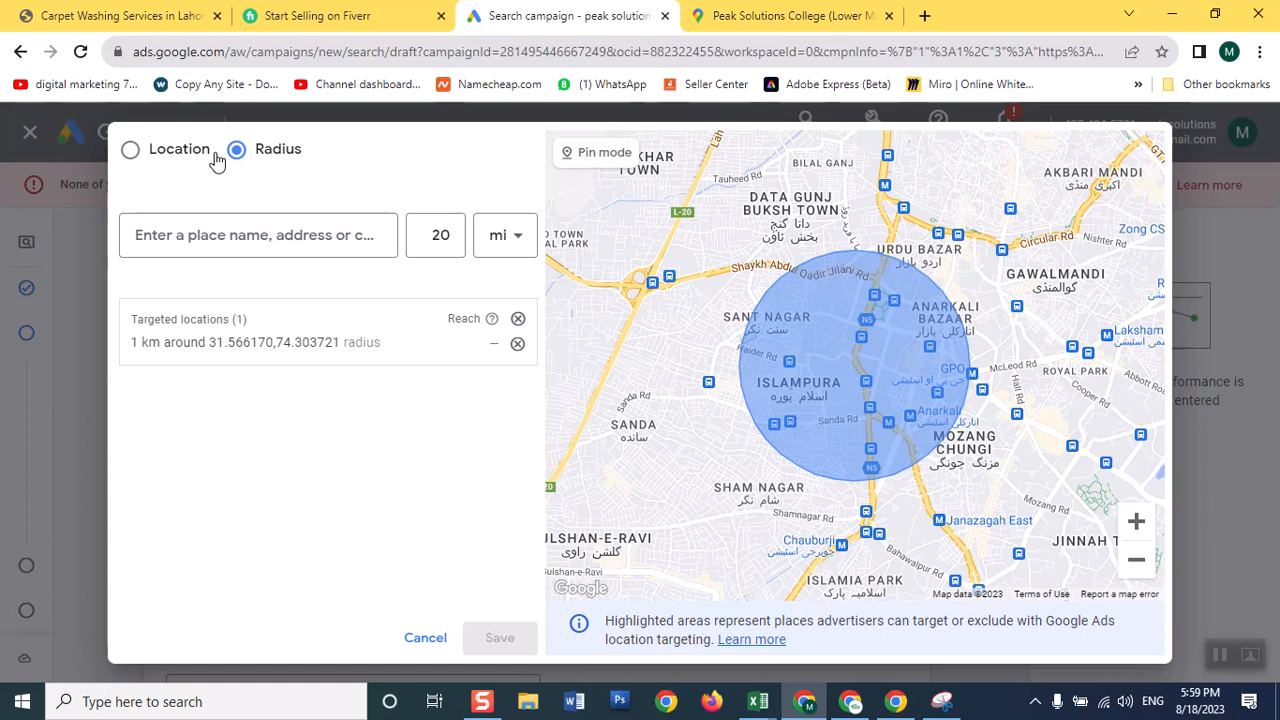
{"action": "left_click", "coordinate": [183, 240]}
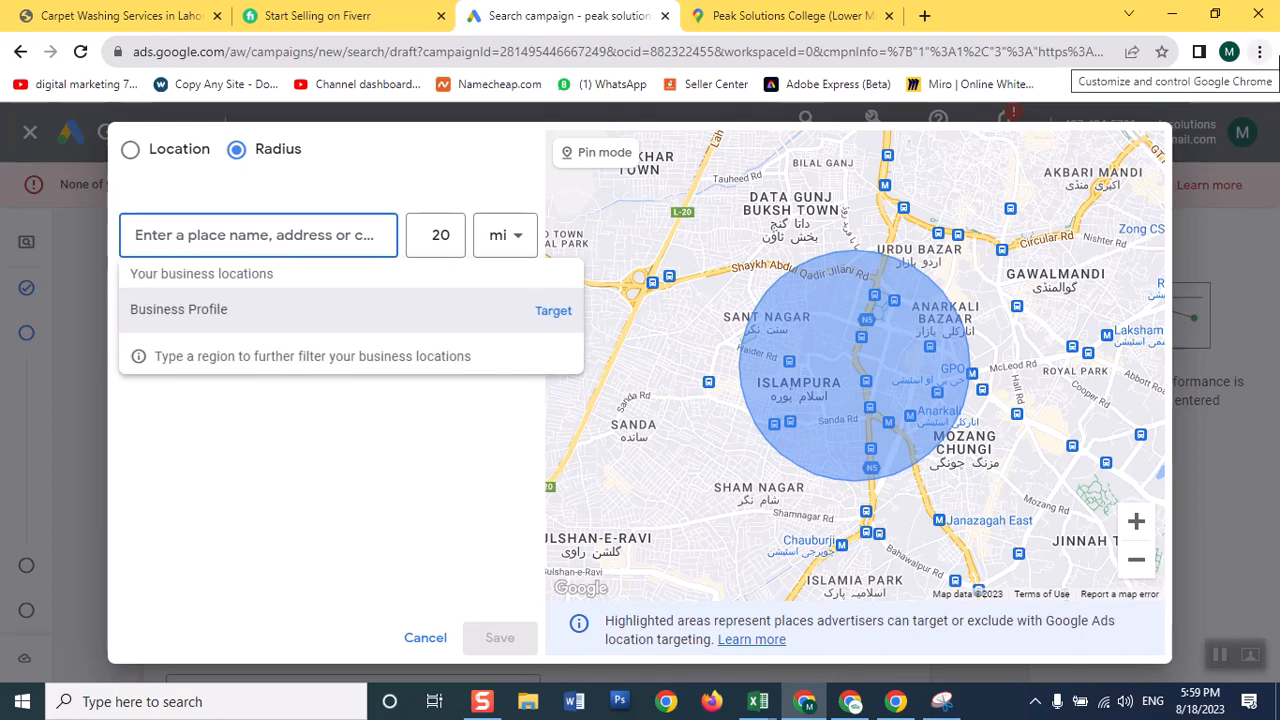
{"action": "type", "text": "p"}
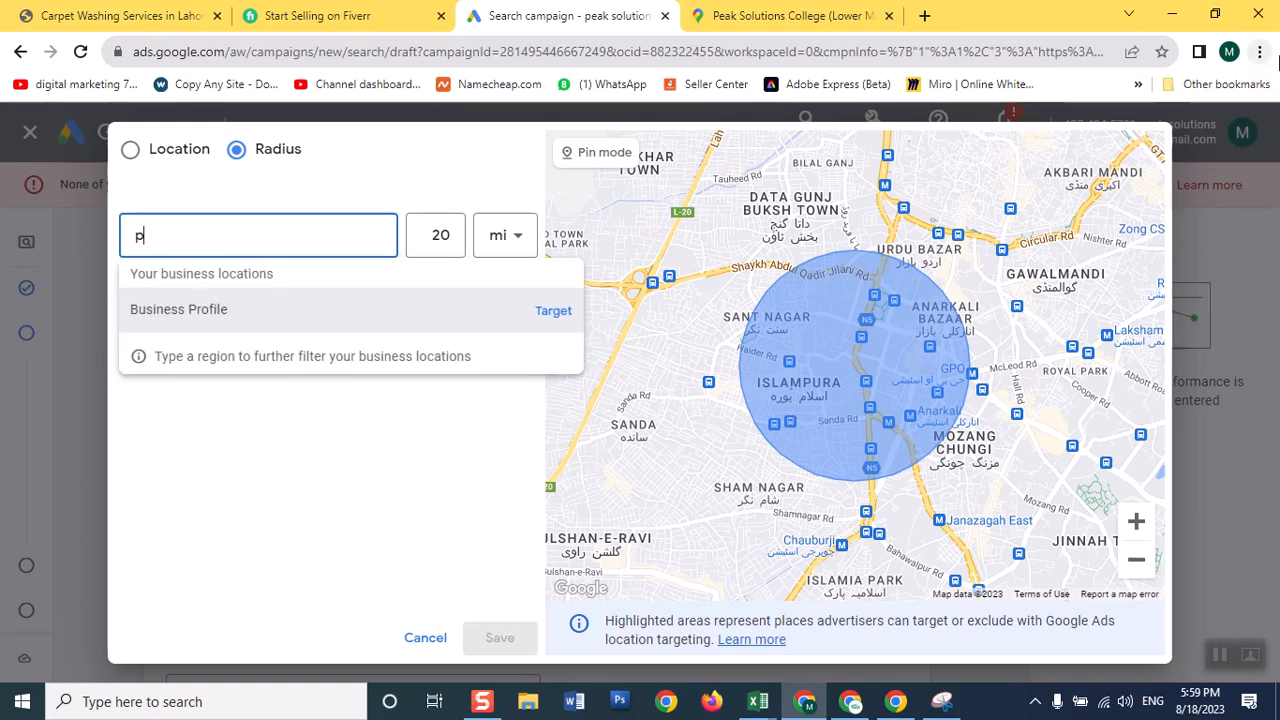
{"action": "type", "text": "axkages"}
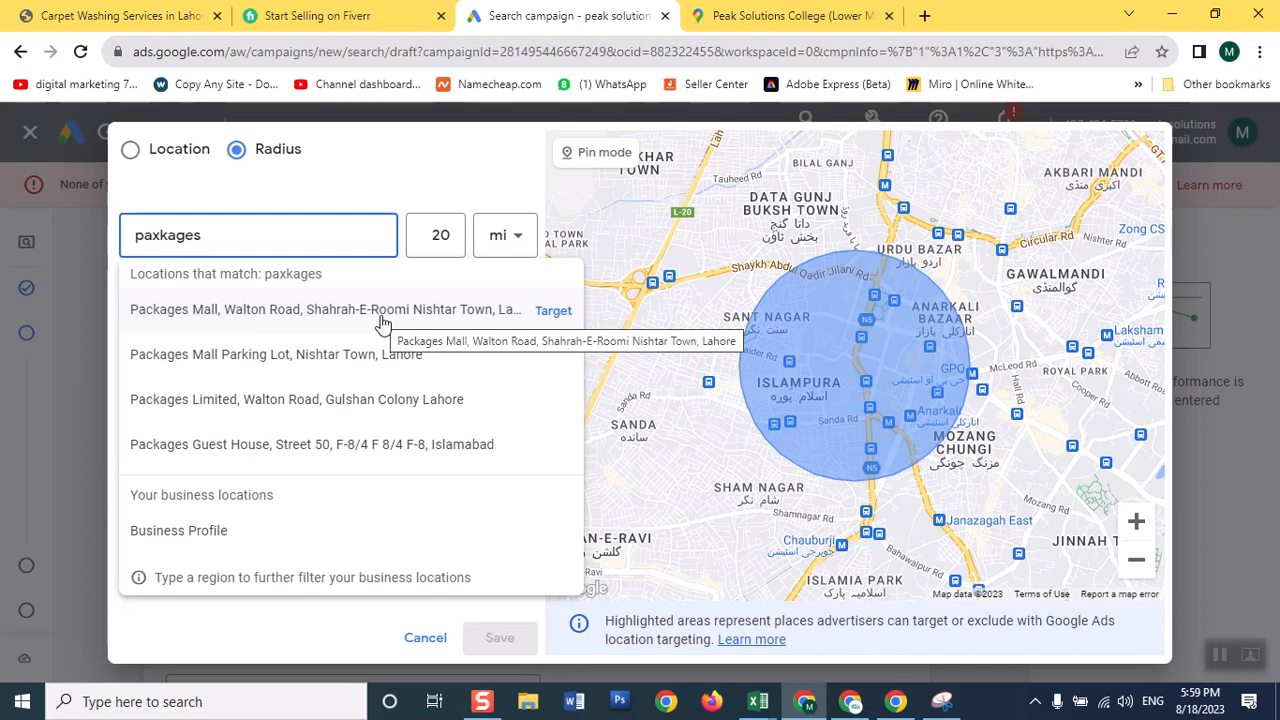
{"action": "left_click", "coordinate": [454, 315]}
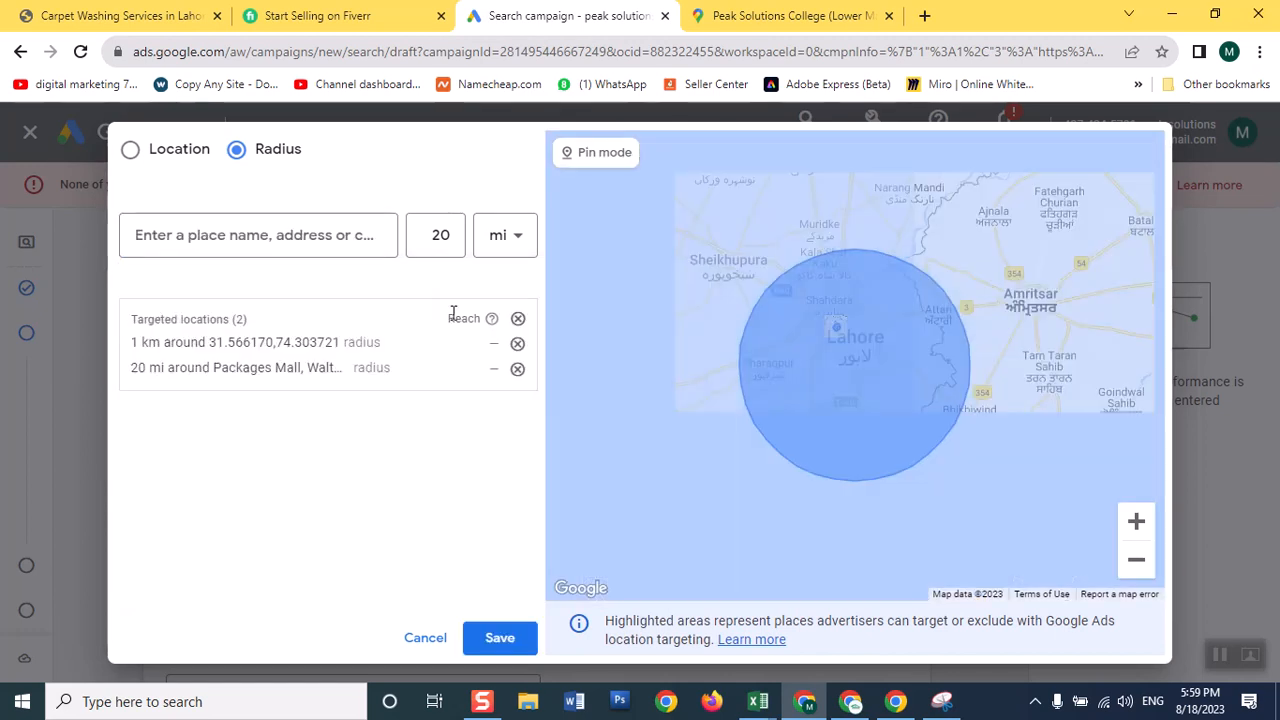
Set the radius around Packages Mall to 5 km and save the targeted locations to the campaign.
{"action": "mouse_move", "coordinate": [449, 374]}
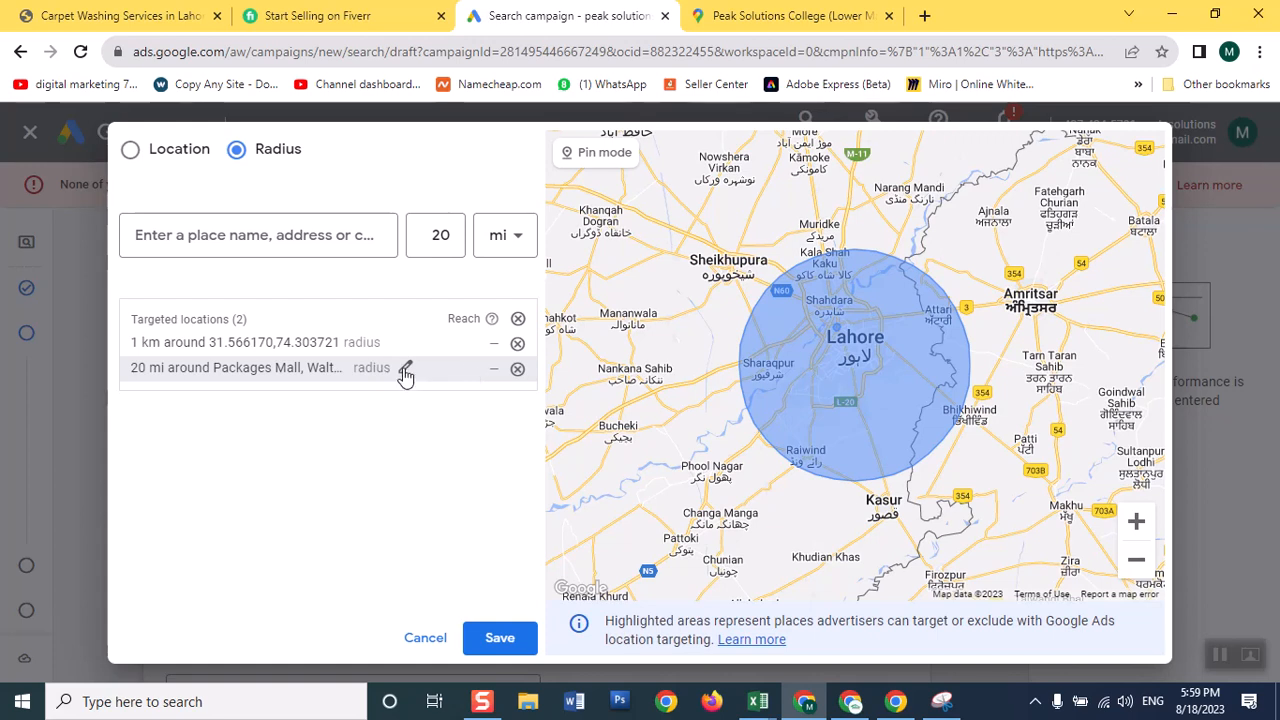
{"action": "left_click", "coordinate": [405, 370]}
{"action": "left_click", "coordinate": [500, 424]}
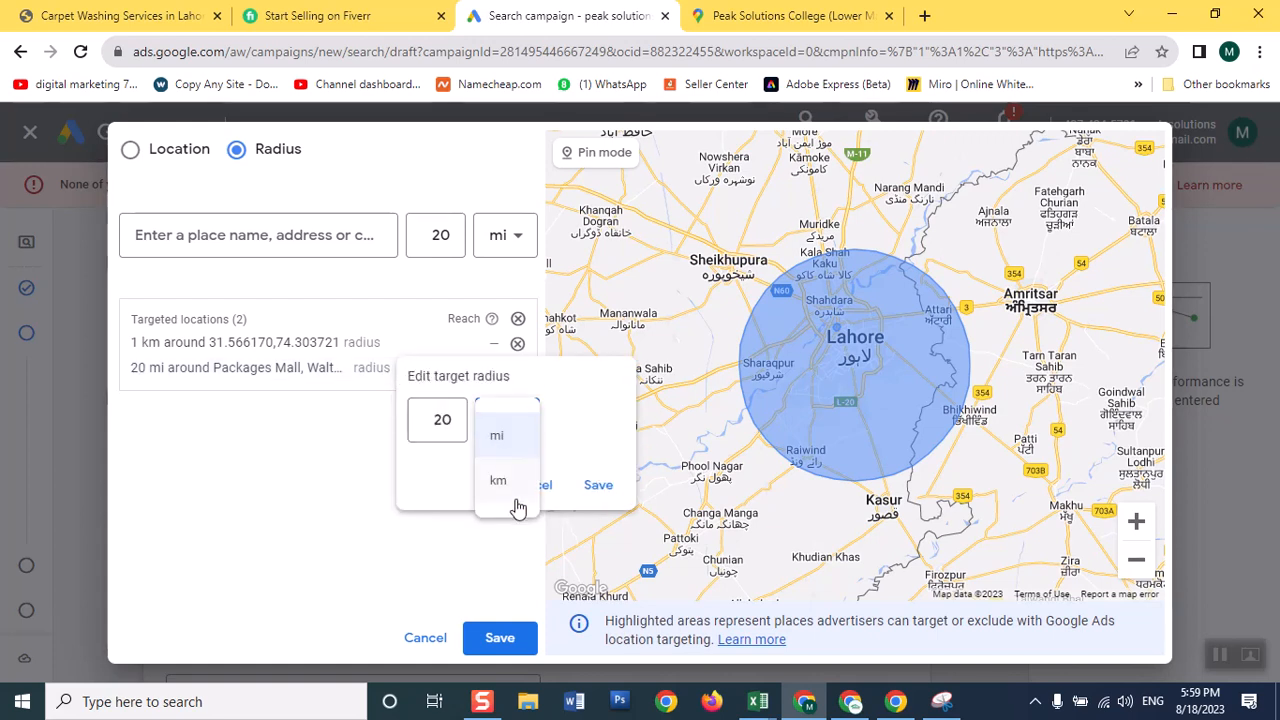
{"action": "left_click", "coordinate": [505, 485]}
{"action": "left_click_drag", "start_coordinate": [437, 425], "coordinate": [457, 420]}
{"action": "type", "text": "5"}
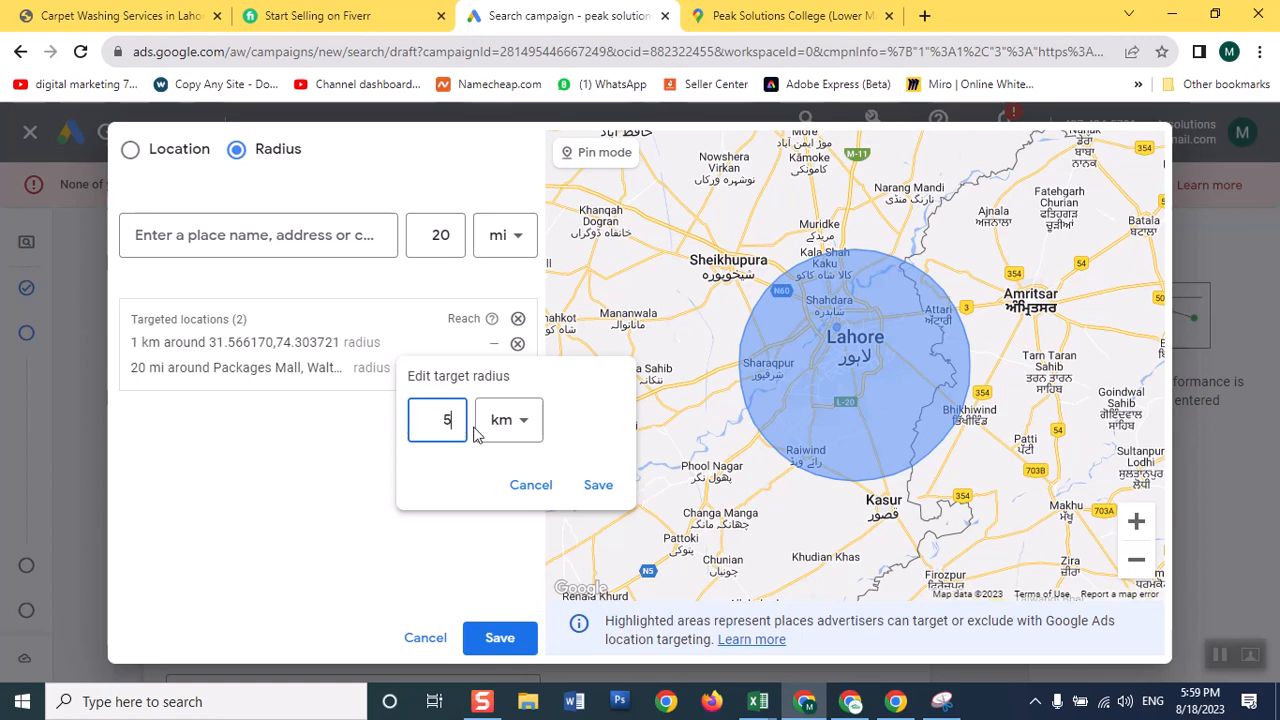
{"action": "left_click", "coordinate": [596, 485]}
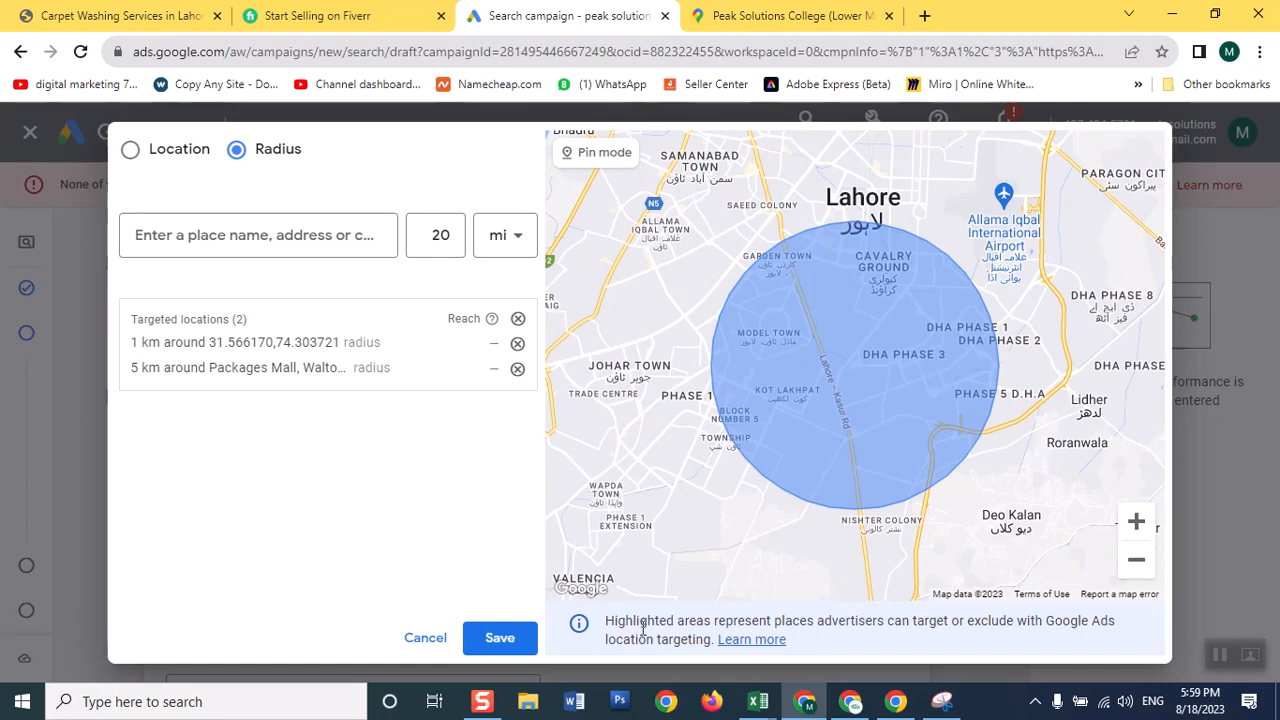
{"action": "left_click", "coordinate": [476, 640]}
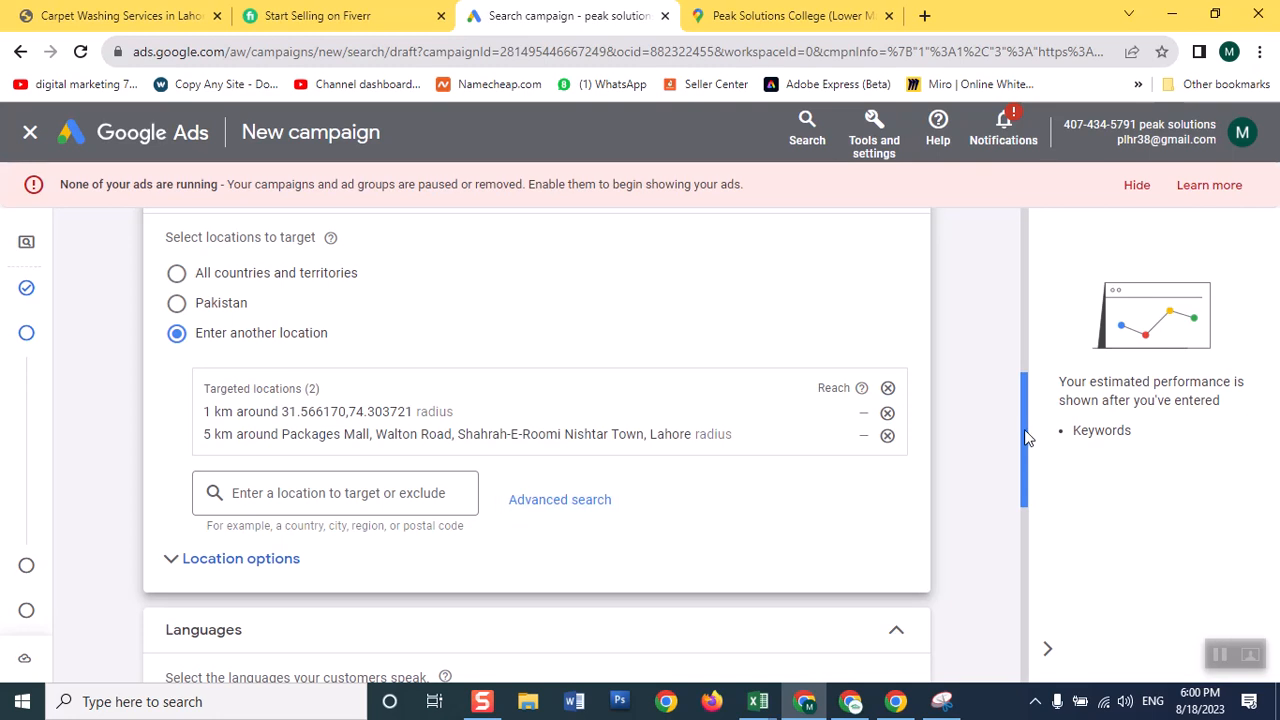
Browse the detailed demographics in Audience segments and add the Parents of Grade-Schoolers (6-12 years) segment.
{"action": "left_click_drag", "start_coordinate": [1026, 437], "coordinate": [1016, 530]}
{"action": "scroll", "coordinate": [1016, 521], "scroll_direction": "down", "scroll_amount": 1}
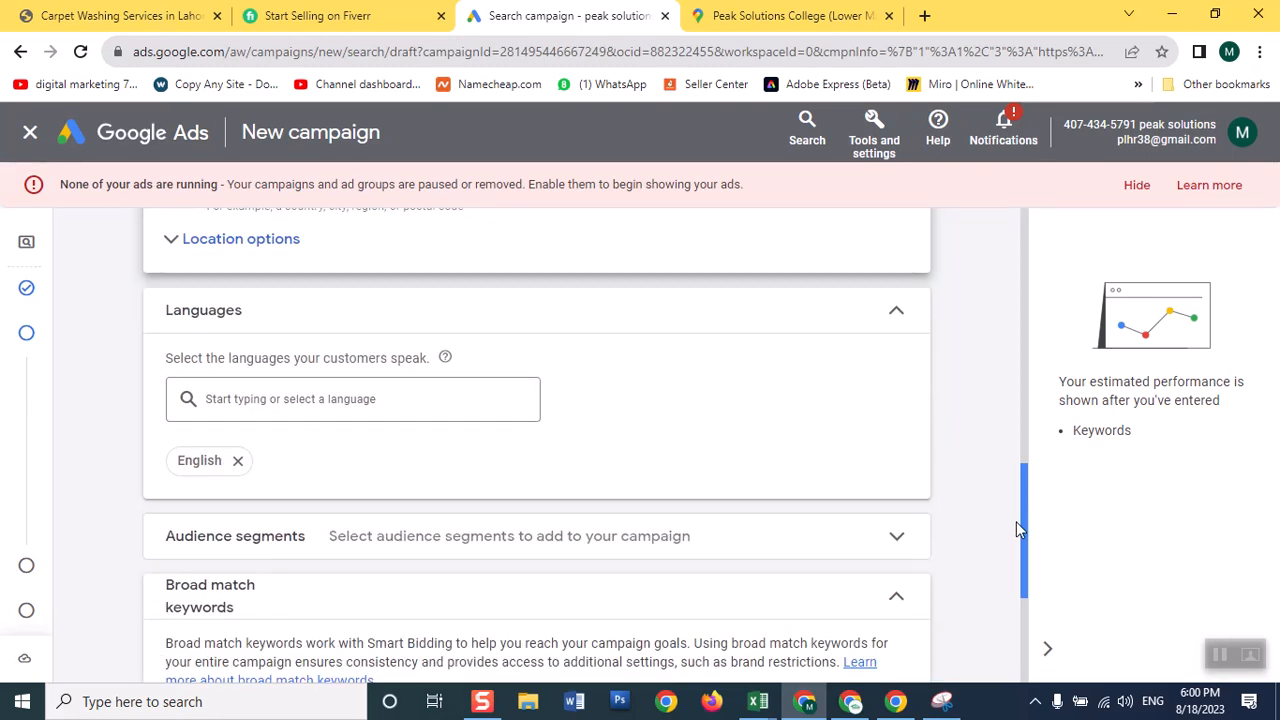
{"action": "mouse_move", "coordinate": [200, 313]}
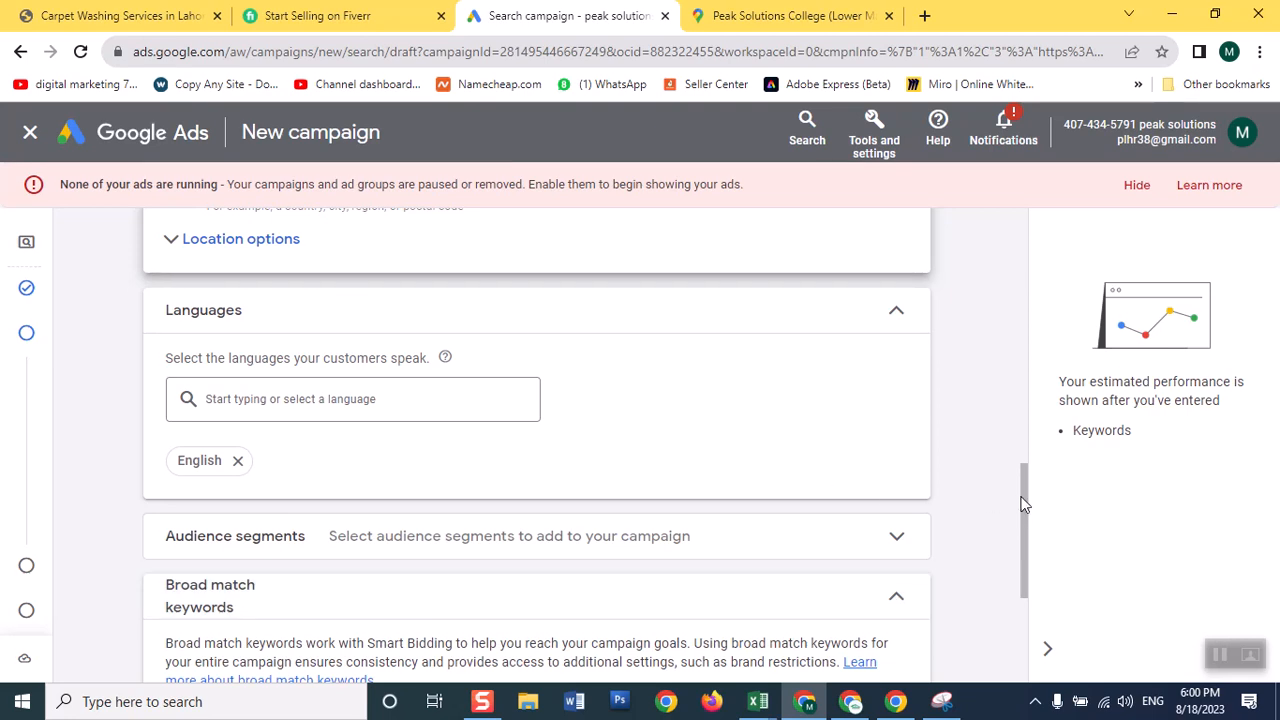
{"action": "left_click_drag", "start_coordinate": [1024, 502], "coordinate": [1024, 540]}
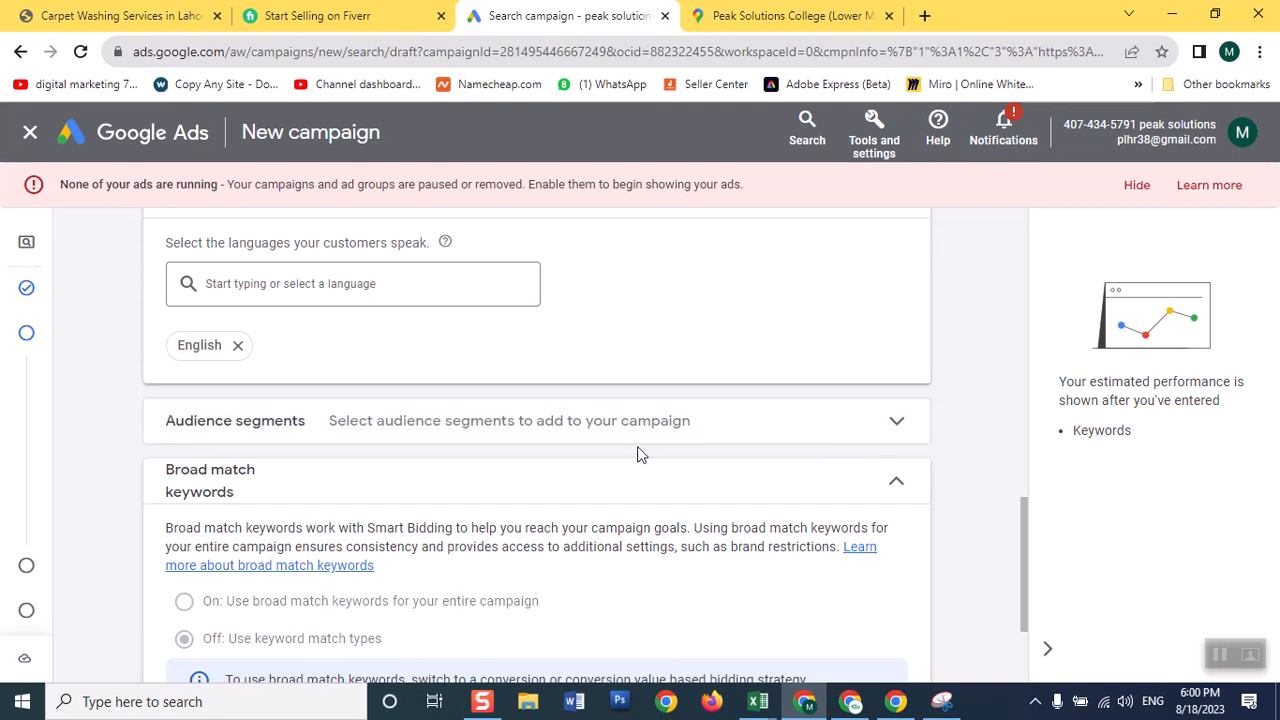
{"action": "left_click", "coordinate": [808, 434]}
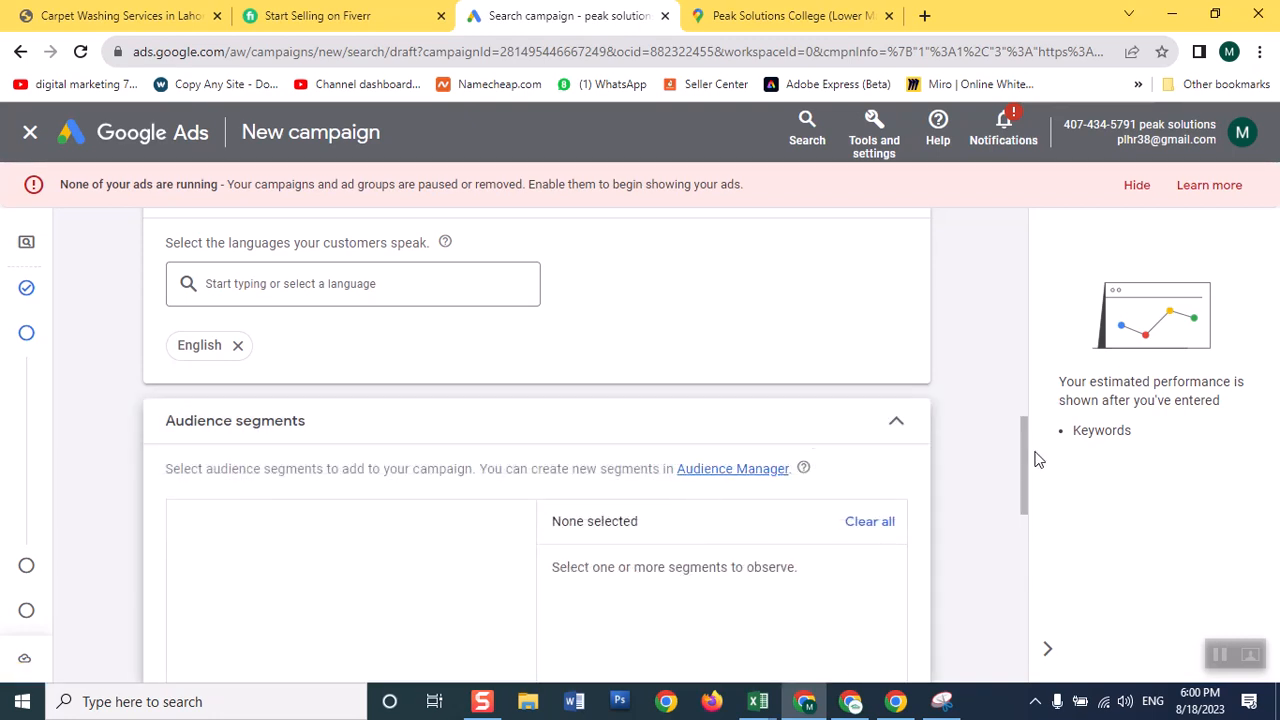
{"action": "left_click_drag", "start_coordinate": [1026, 449], "coordinate": [1018, 506]}
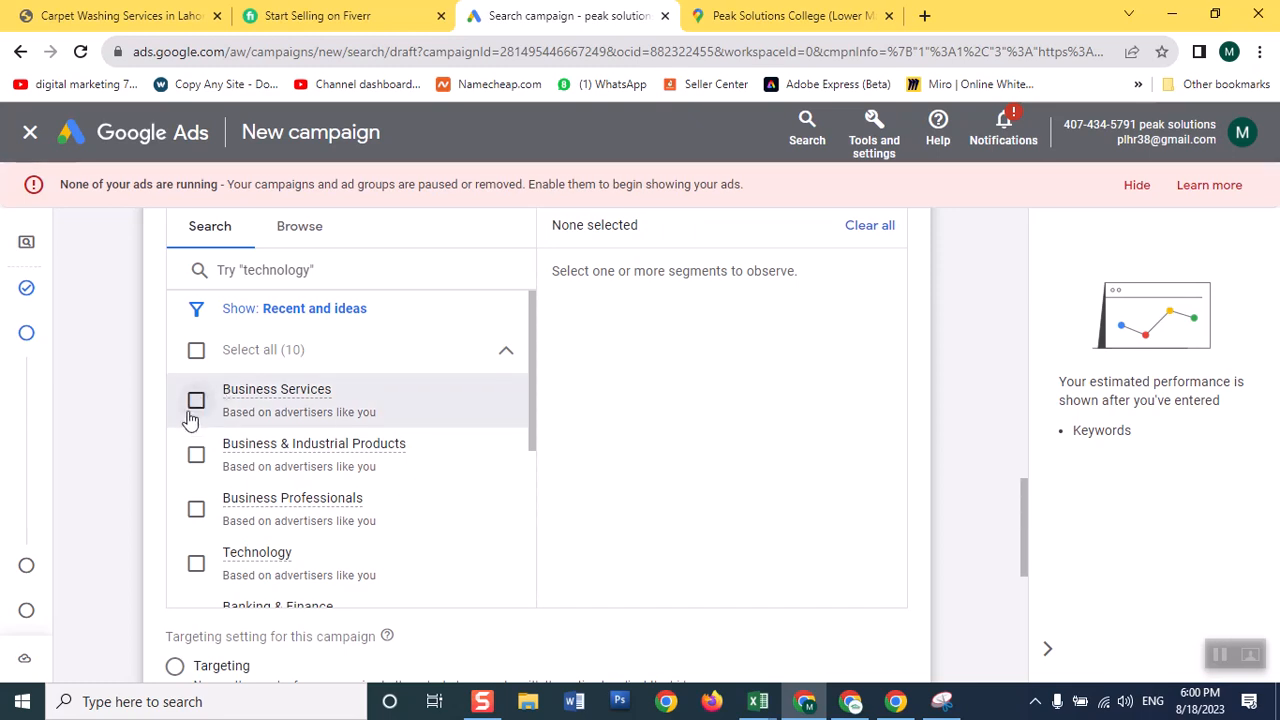
{"action": "left_click", "coordinate": [297, 229]}
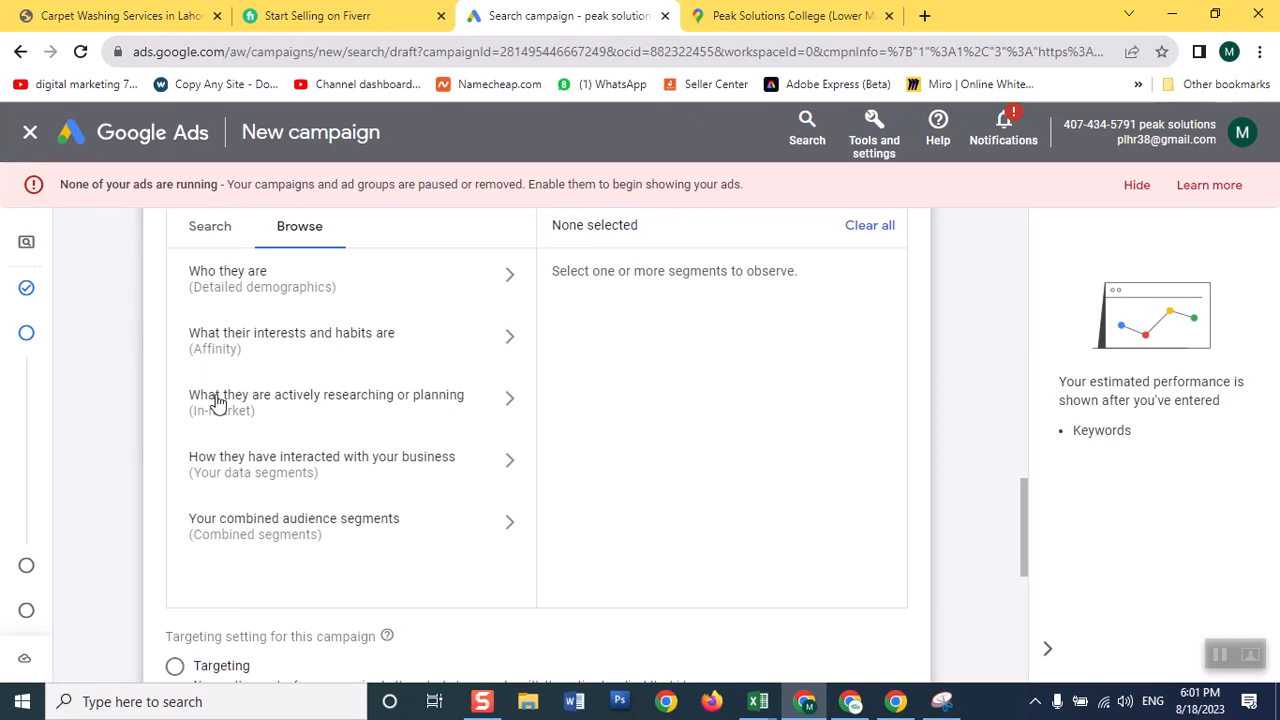
{"action": "left_click", "coordinate": [506, 283]}
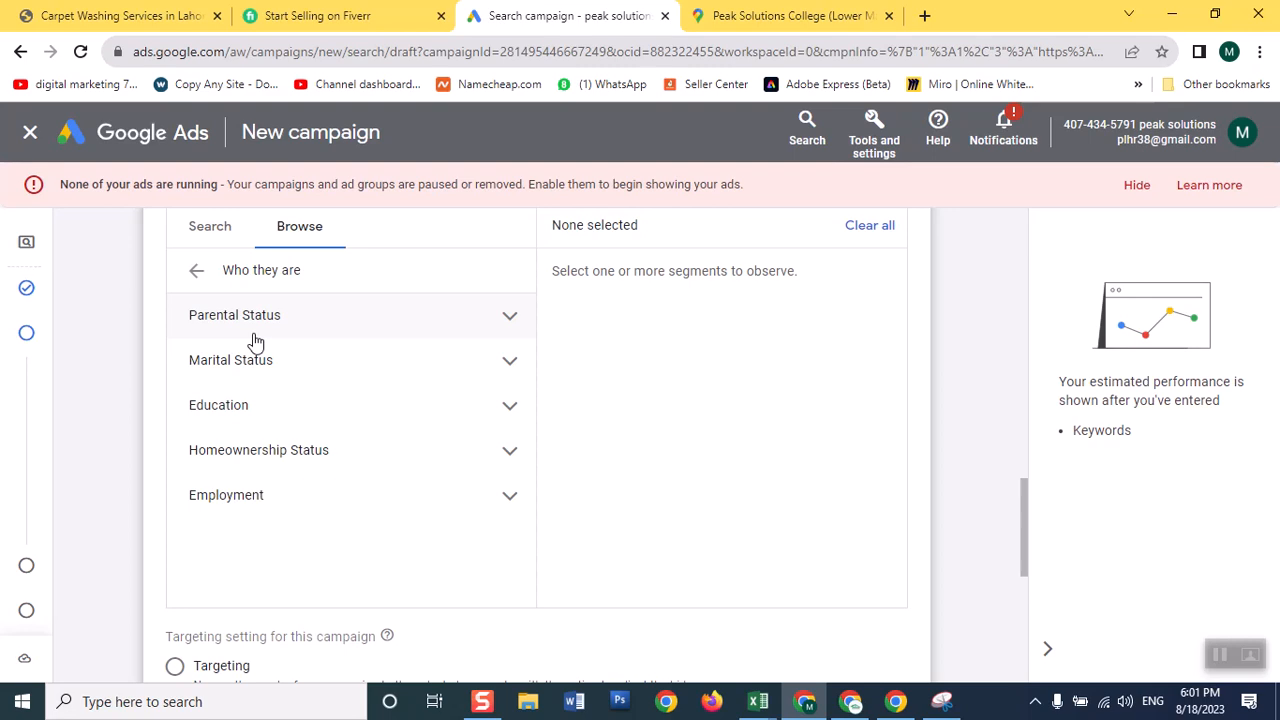
{"action": "left_click", "coordinate": [366, 330]}
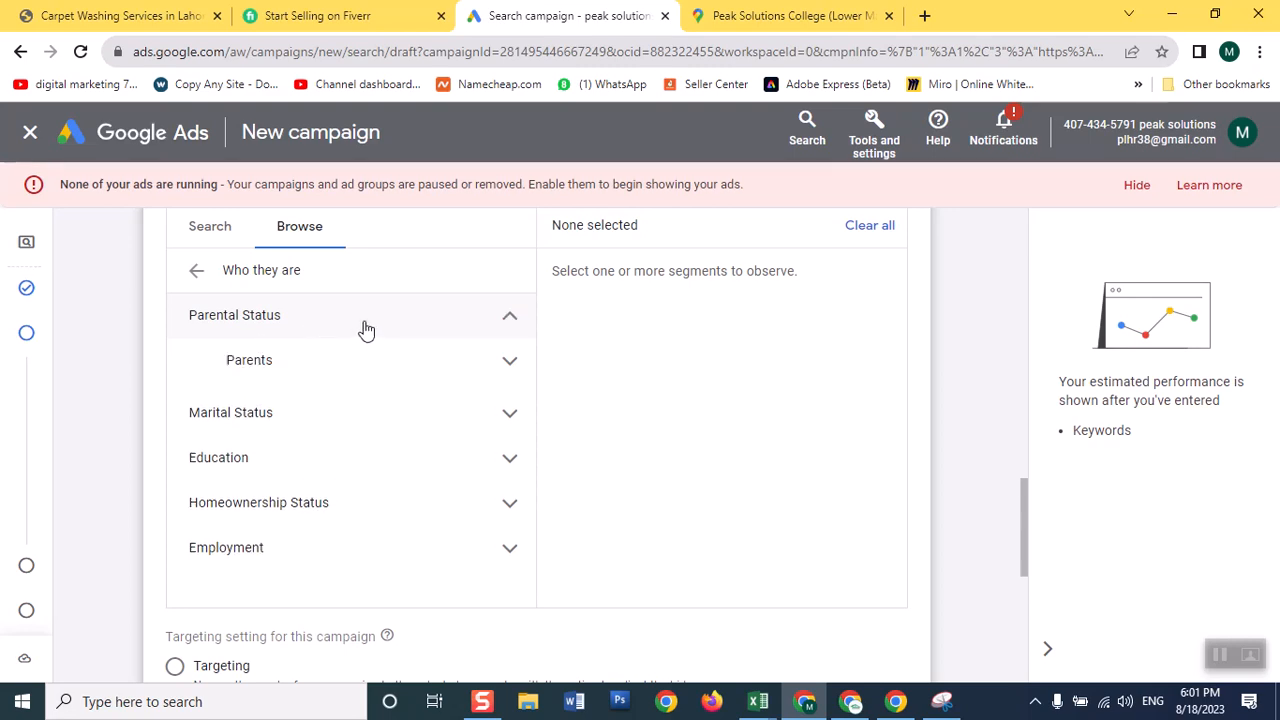
{"action": "left_click", "coordinate": [485, 369]}
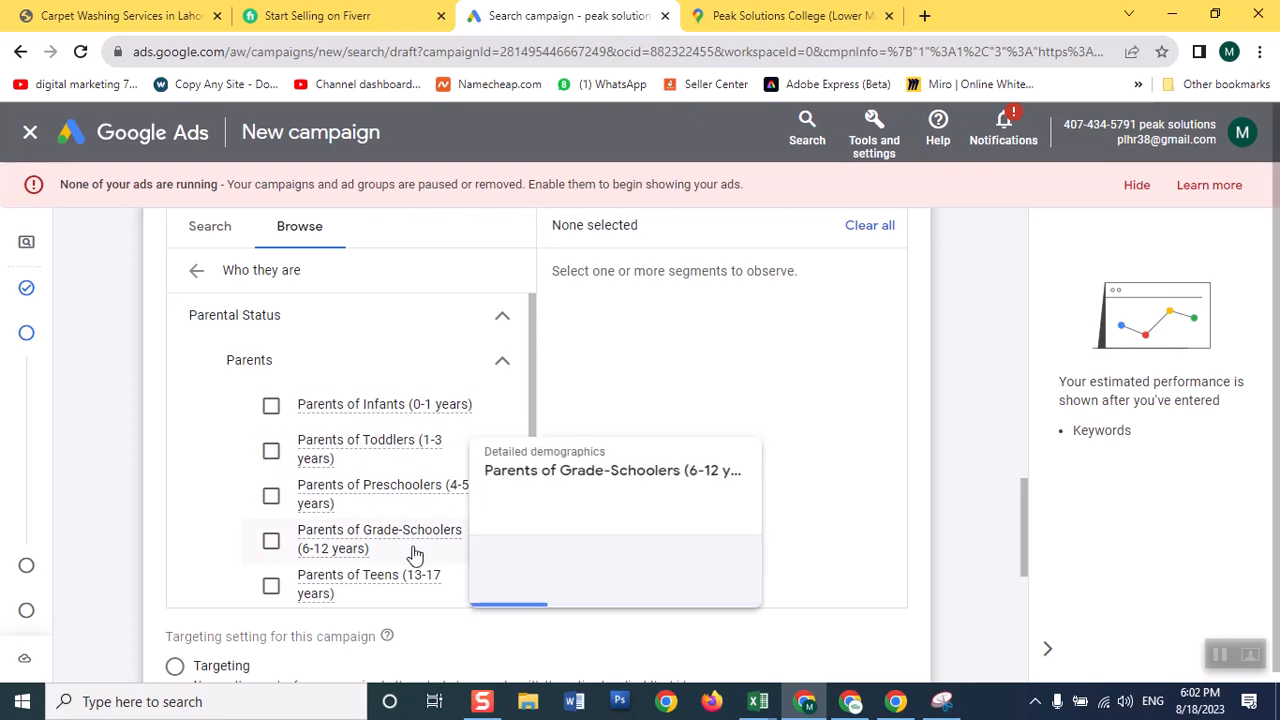
{"action": "left_click", "coordinate": [271, 543]}
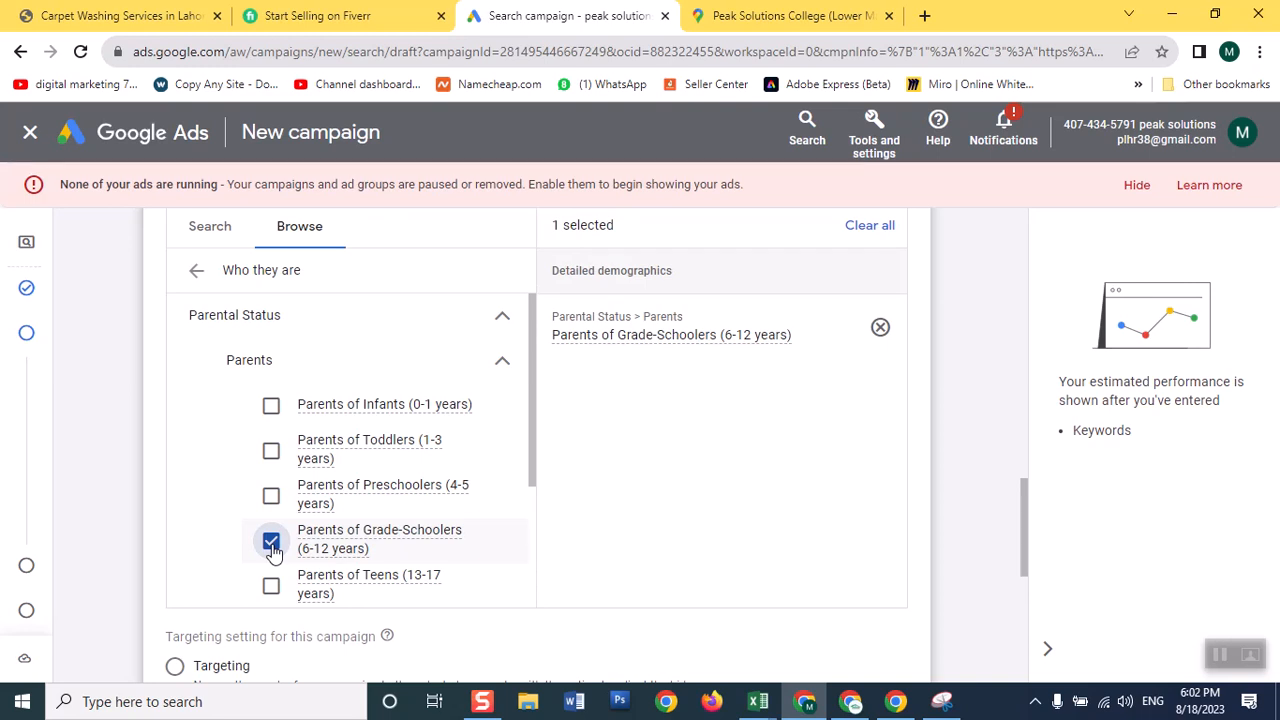
Add the affinity segment Food & Dining plus its Coffee Shop Regulars, Cooking Enthusiasts, Fast Food Cravers, Foodies and Frequently Dines Out subsegments.
{"action": "left_click", "coordinate": [199, 273]}
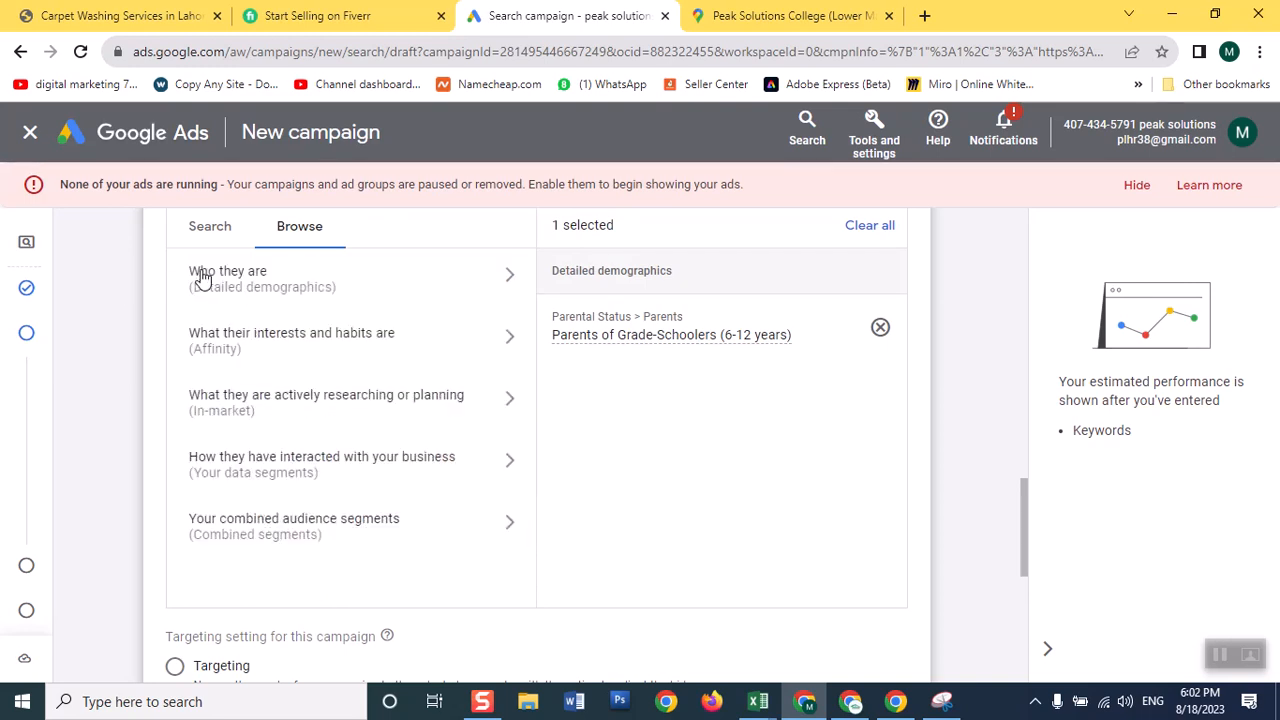
{"action": "left_click", "coordinate": [364, 346]}
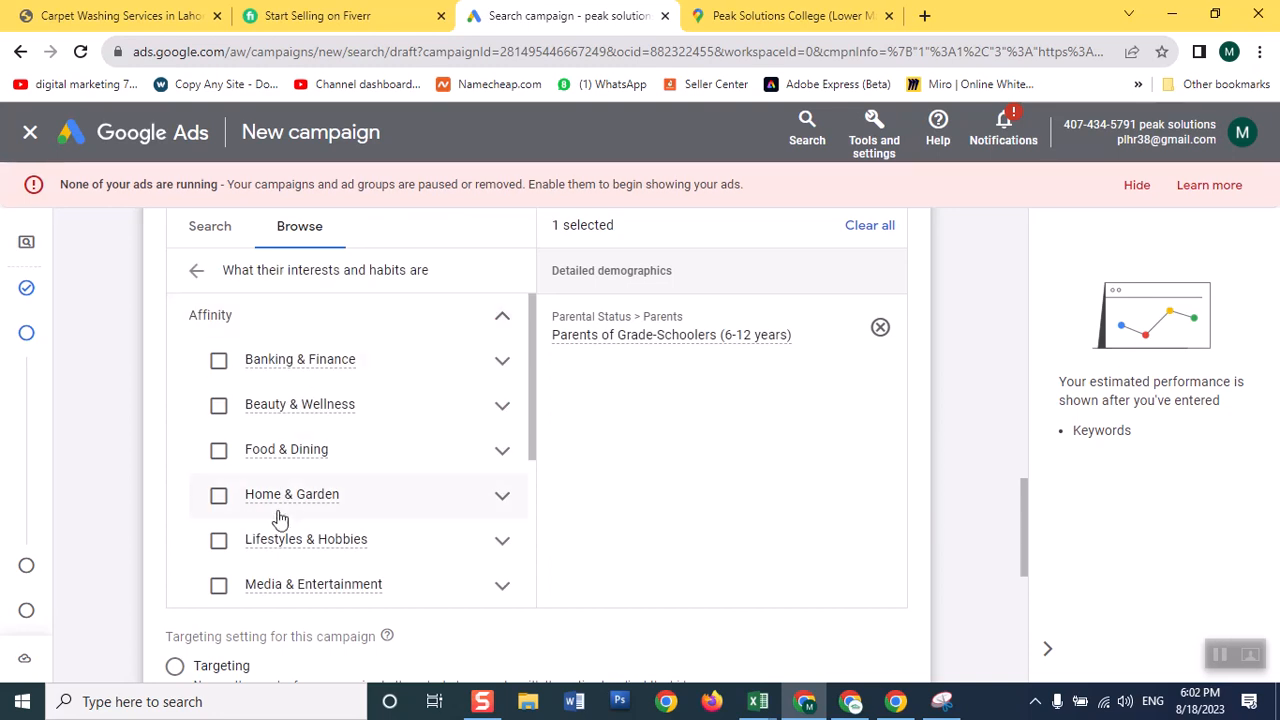
{"action": "left_click", "coordinate": [218, 452]}
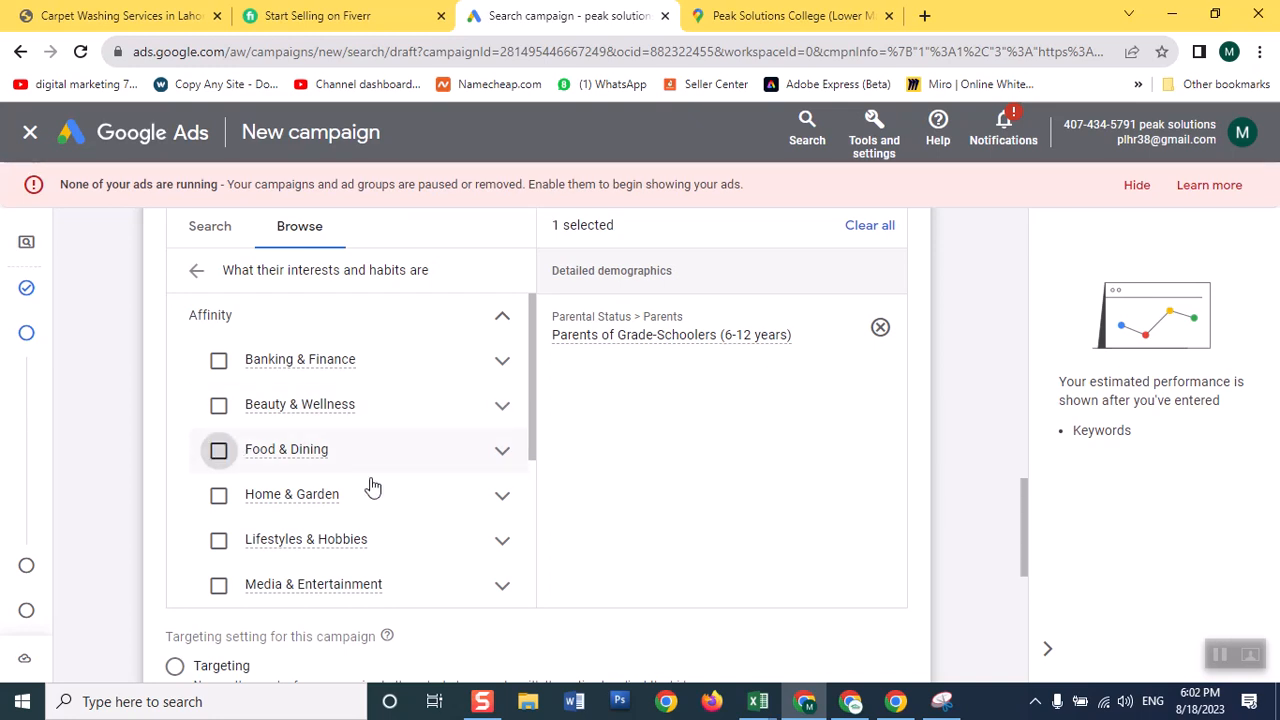
{"action": "left_click", "coordinate": [502, 452]}
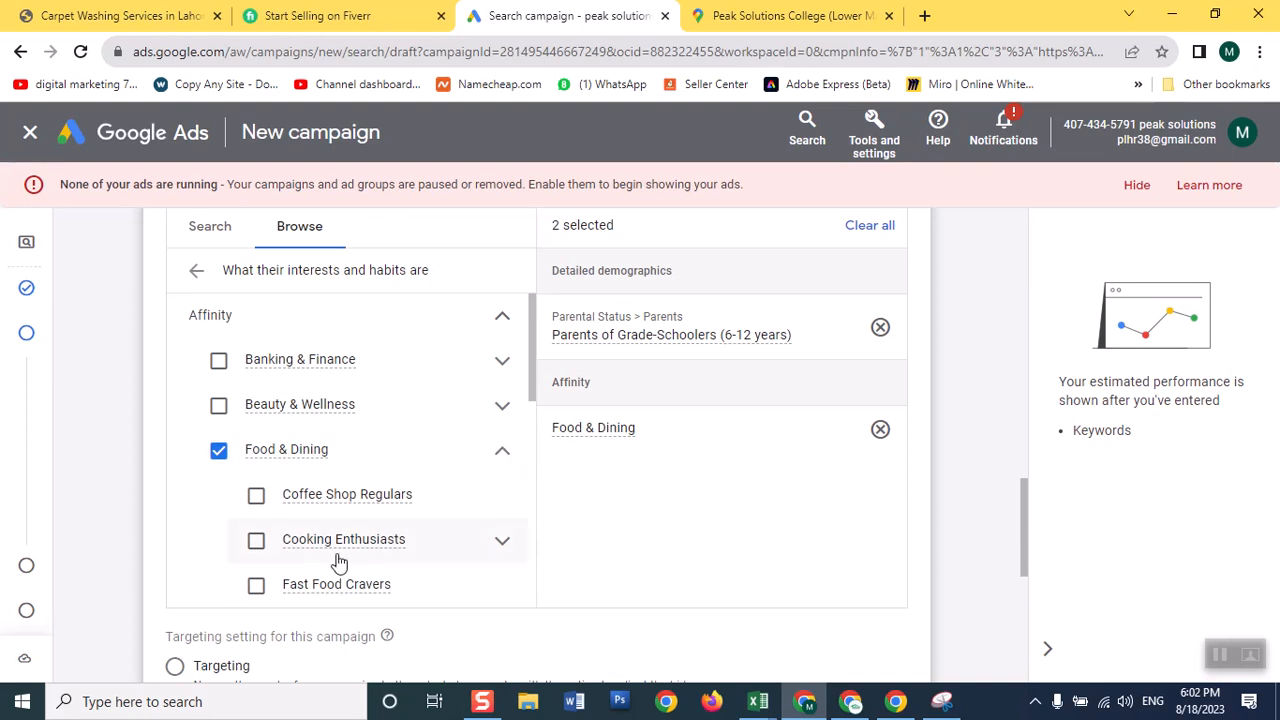
{"action": "left_click", "coordinate": [252, 506]}
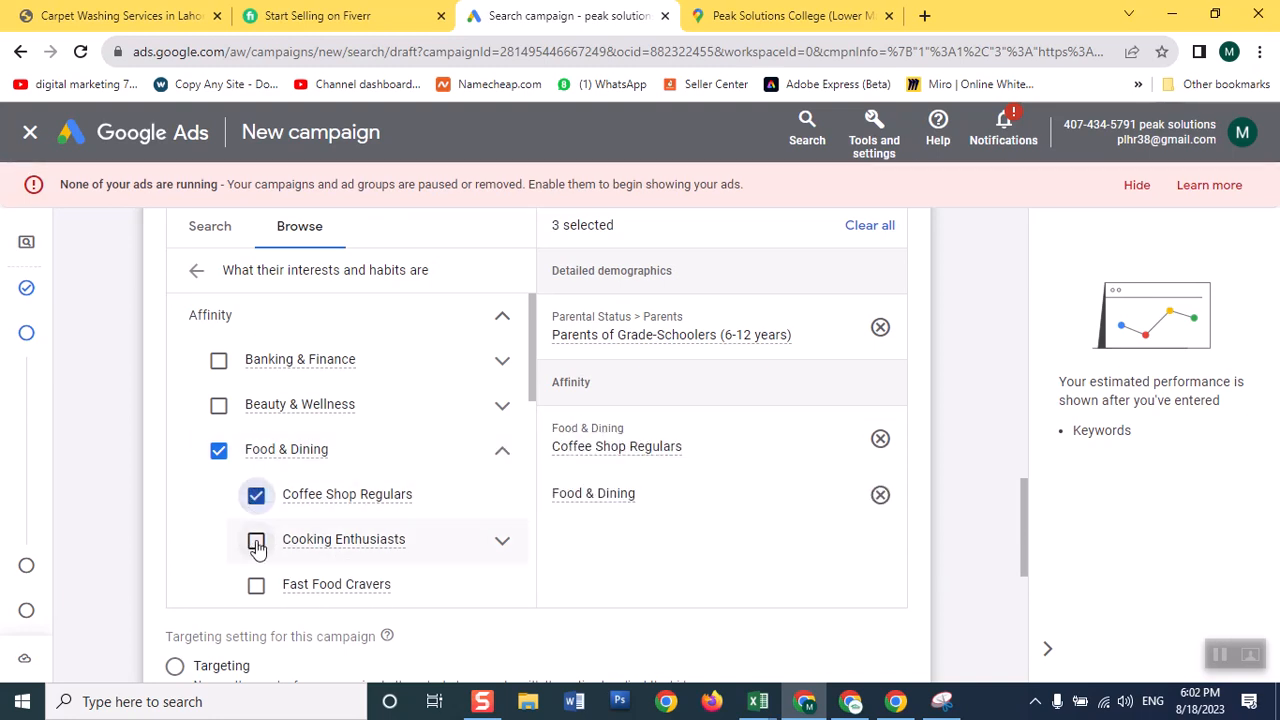
{"action": "left_click", "coordinate": [256, 542]}
{"action": "left_click", "coordinate": [256, 586]}
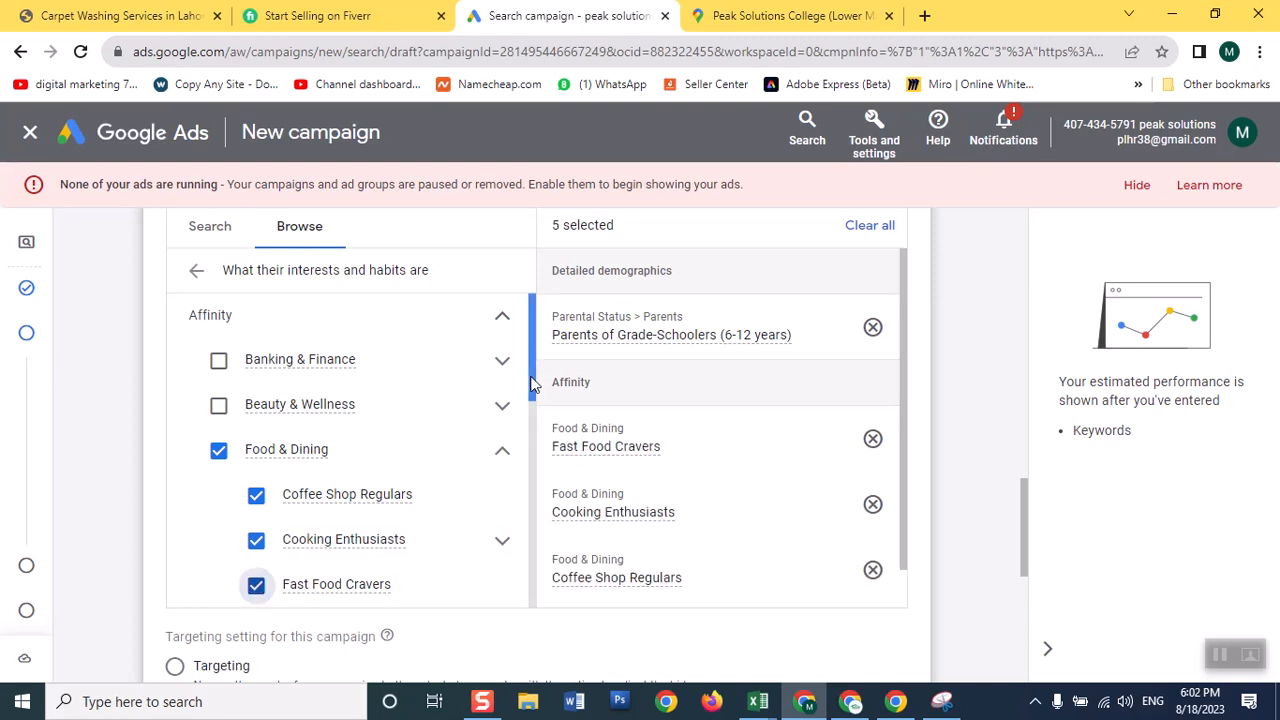
{"action": "left_click_drag", "start_coordinate": [530, 385], "coordinate": [521, 425]}
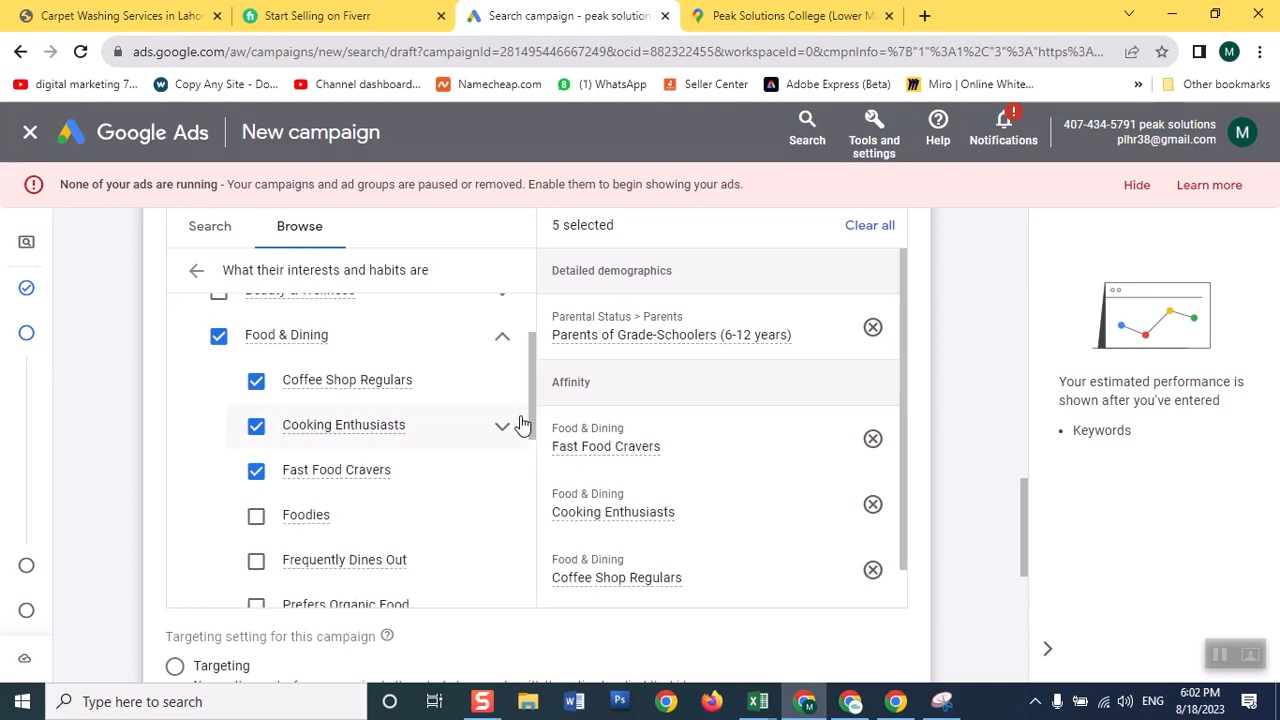
{"action": "left_click", "coordinate": [256, 518]}
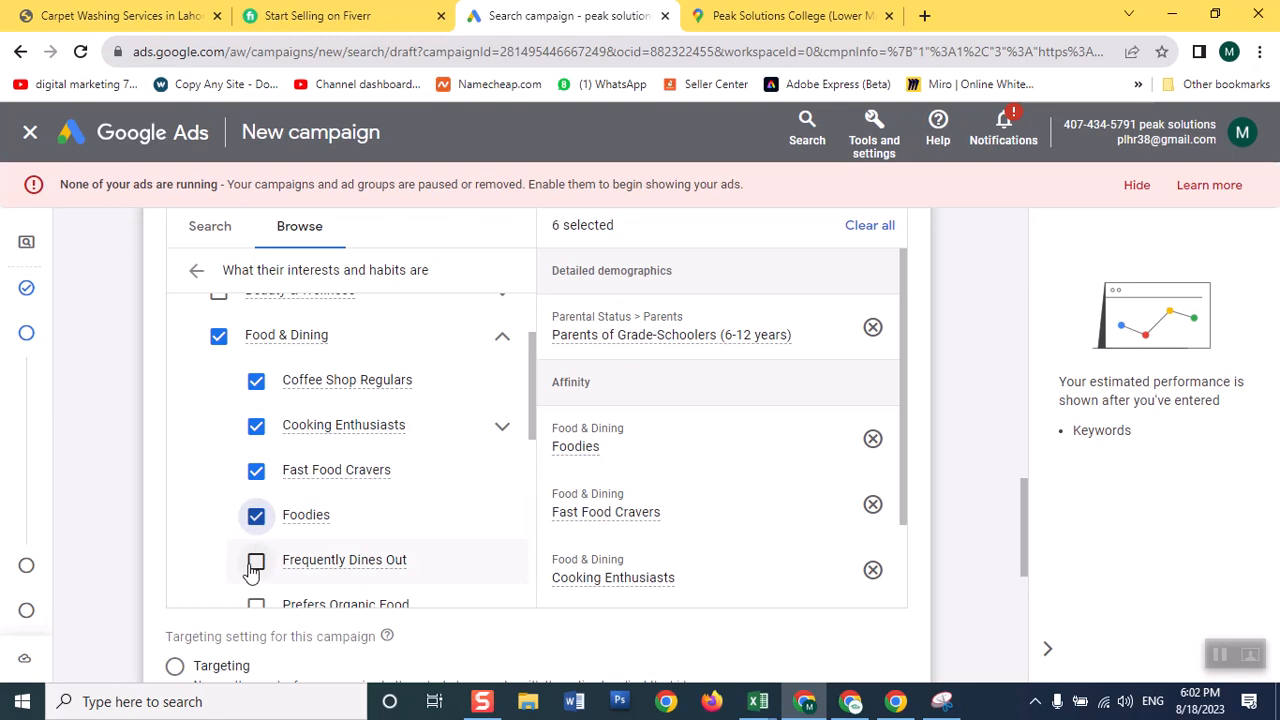
{"action": "left_click", "coordinate": [255, 563]}
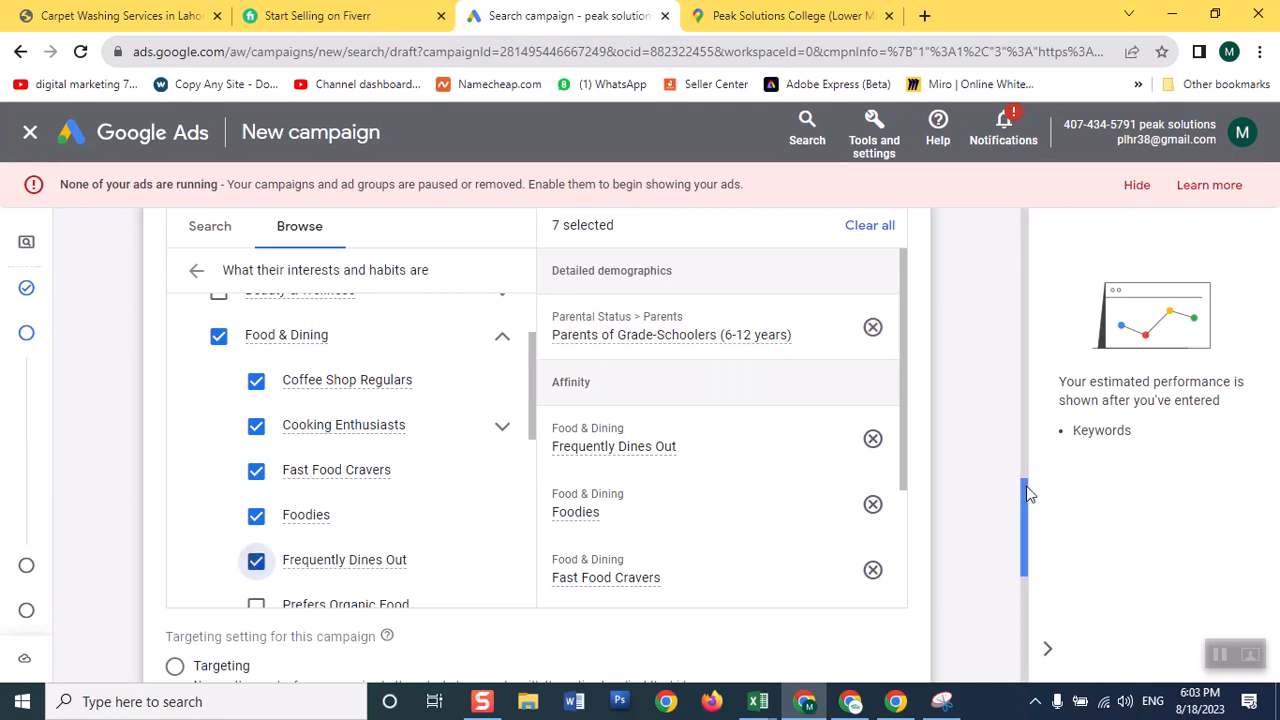
Reveal the additional campaign settings and set the campaign's start date to Aug 20, 2023.
{"action": "left_click_drag", "start_coordinate": [1030, 493], "coordinate": [1028, 564]}
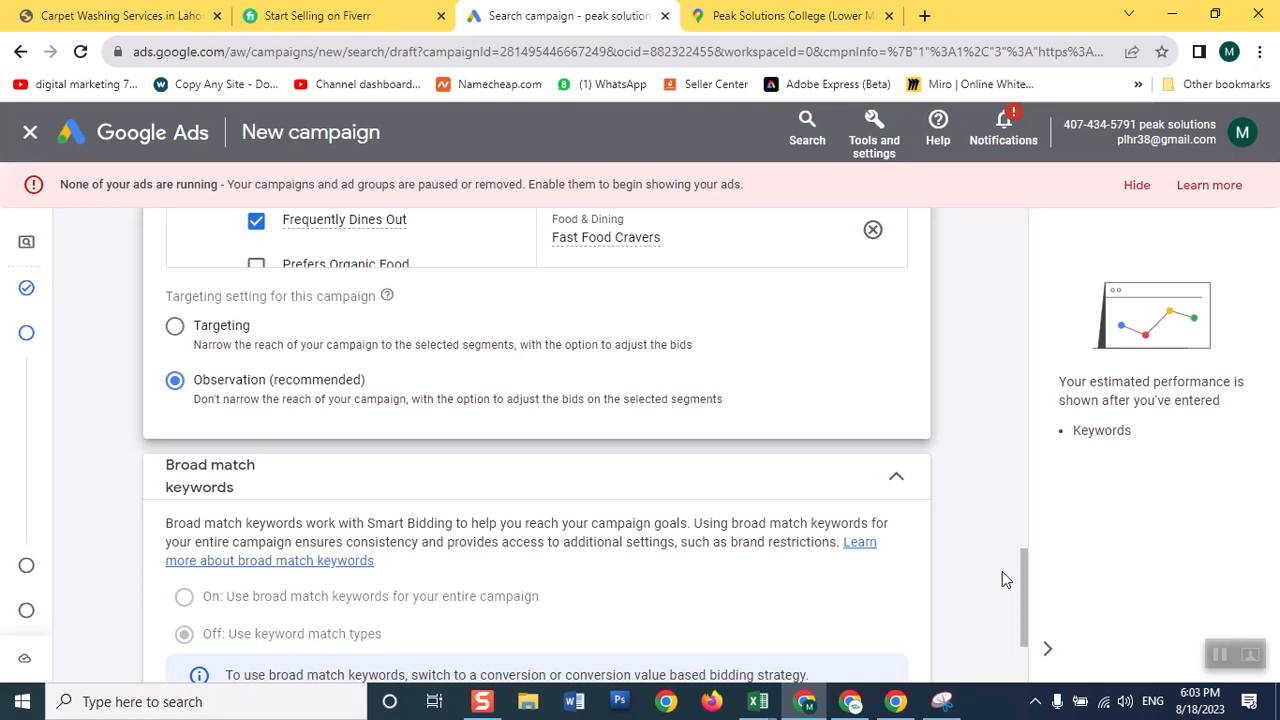
{"action": "left_click_drag", "start_coordinate": [1018, 580], "coordinate": [1030, 616]}
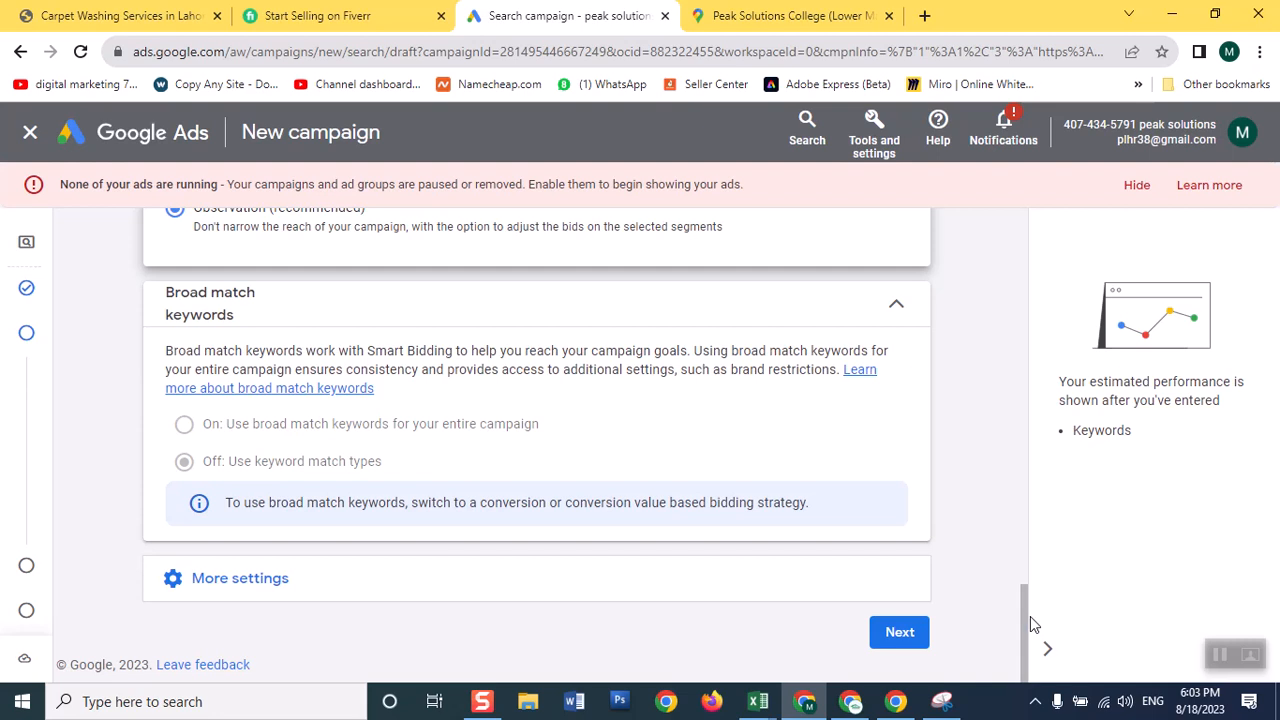
{"action": "left_click", "coordinate": [184, 591]}
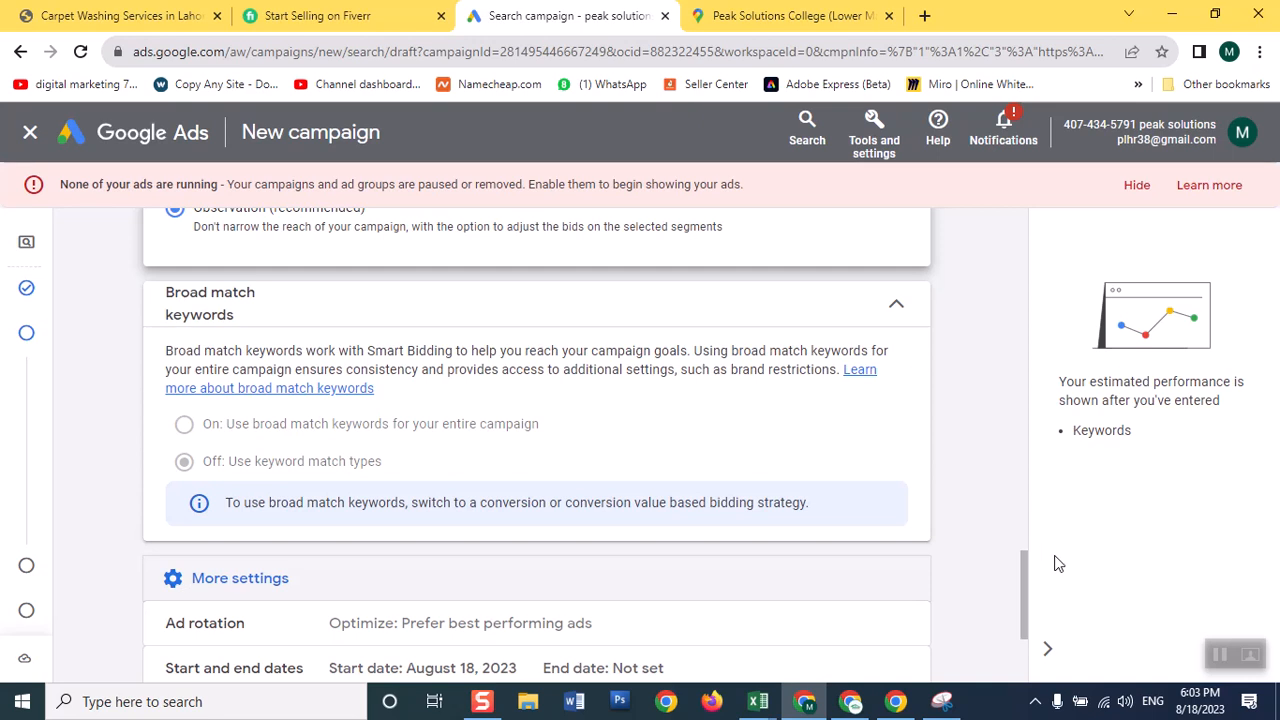
{"action": "left_click_drag", "start_coordinate": [1027, 568], "coordinate": [1035, 615]}
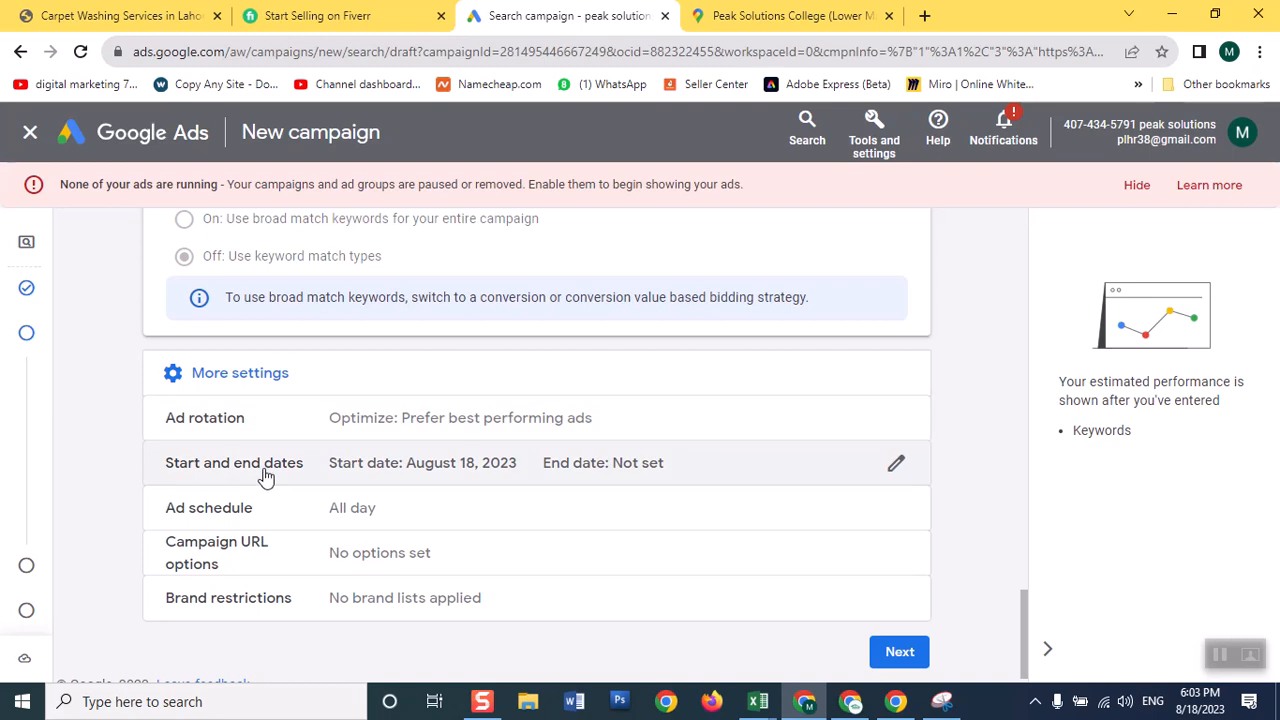
{"action": "left_click", "coordinate": [890, 468]}
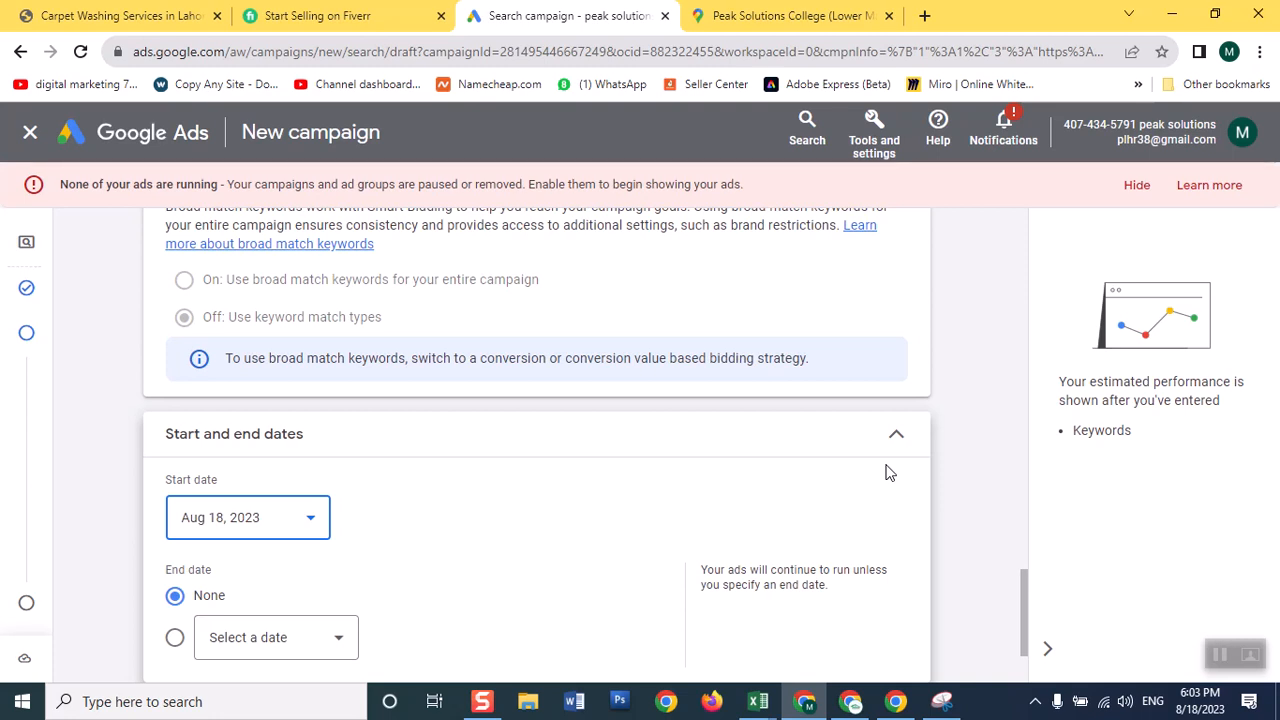
{"action": "left_click", "coordinate": [313, 518]}
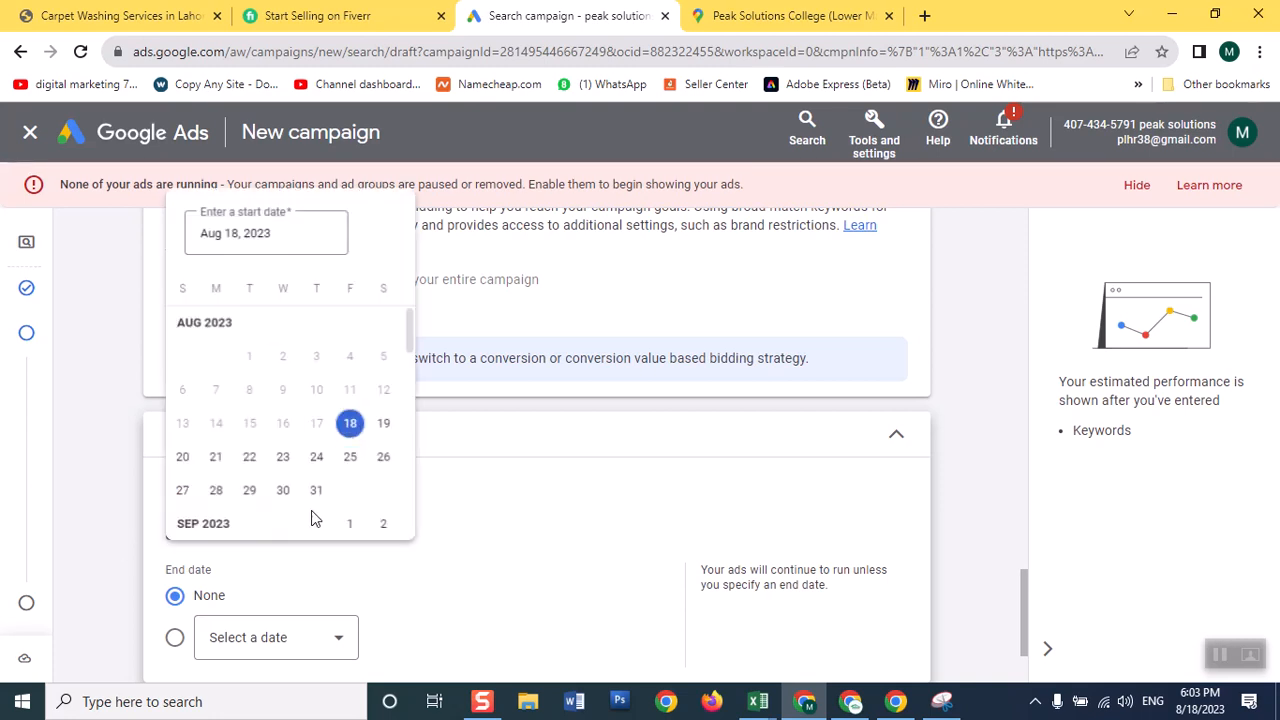
{"action": "left_click", "coordinate": [183, 457]}
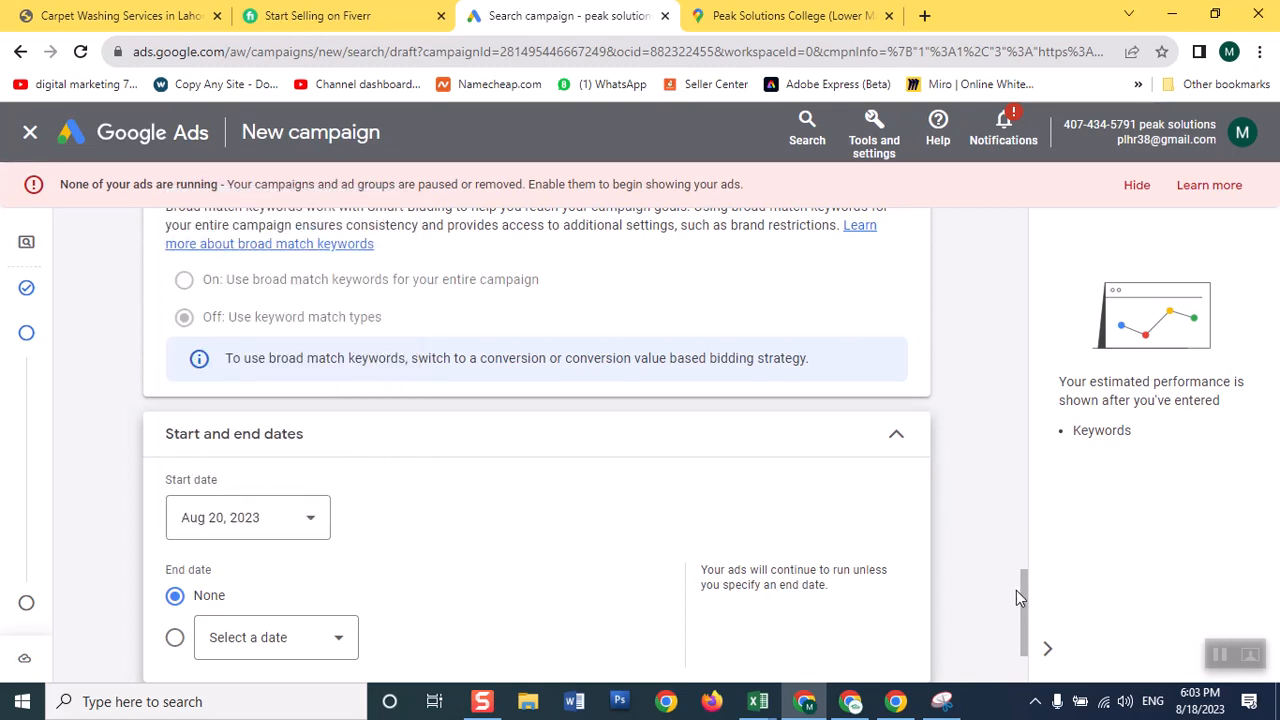
Keep the campaign's end date at None and expand the remaining additional settings, including ad rotation and ad schedule.
{"action": "scroll", "coordinate": [1016, 590], "scroll_direction": "down", "scroll_amount": 2}
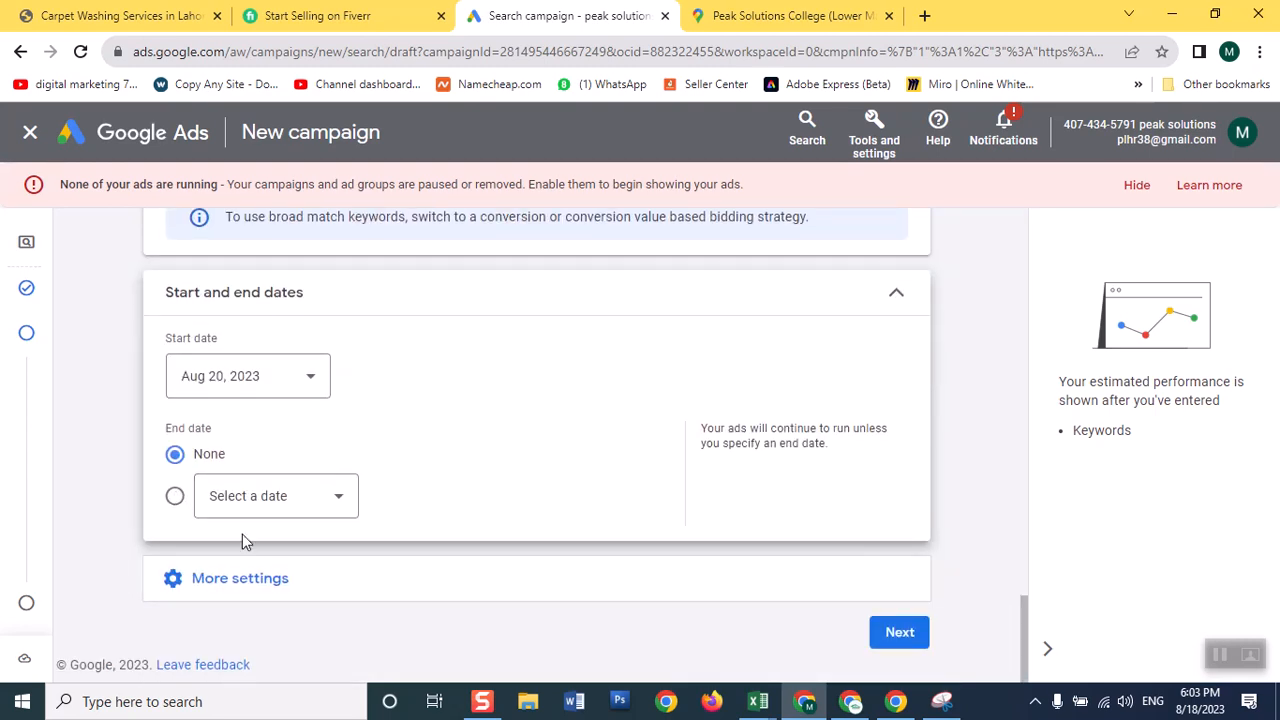
{"action": "left_click", "coordinate": [175, 496]}
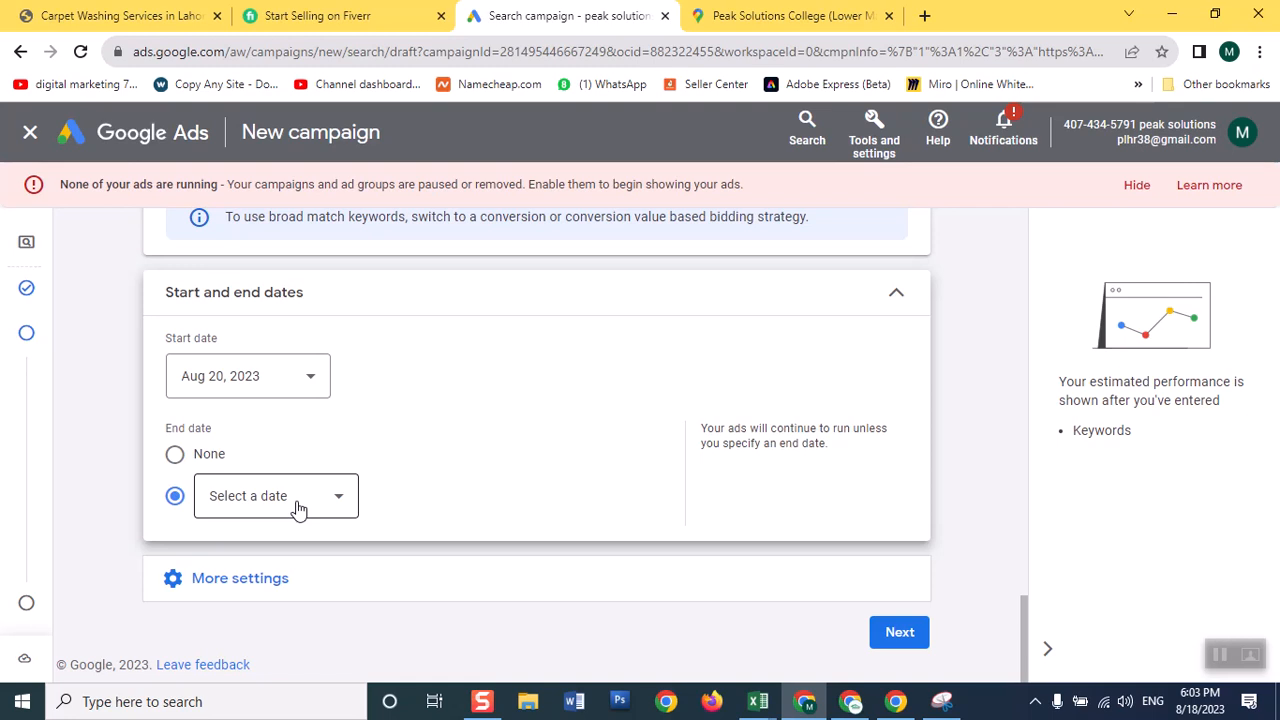
{"action": "left_click", "coordinate": [175, 455]}
{"action": "left_click", "coordinate": [172, 586]}
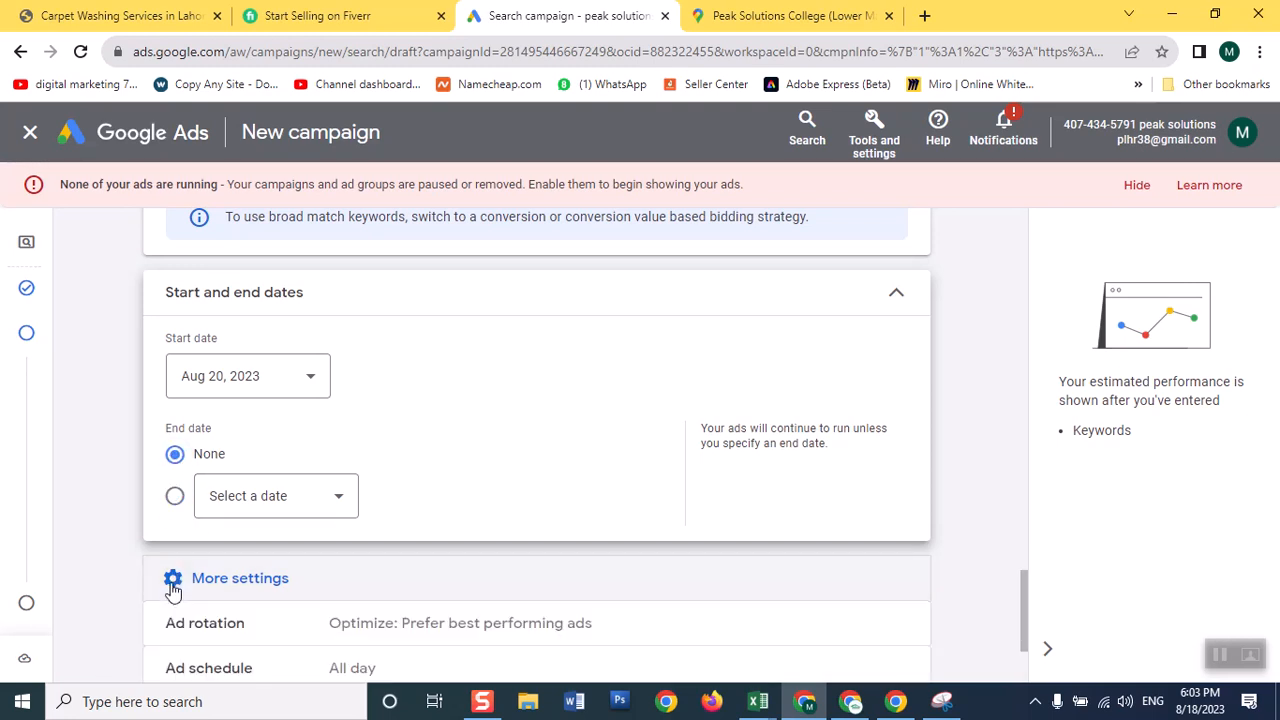
{"action": "left_click_drag", "start_coordinate": [1017, 597], "coordinate": [1024, 630]}
{"action": "left_click", "coordinate": [974, 602]}
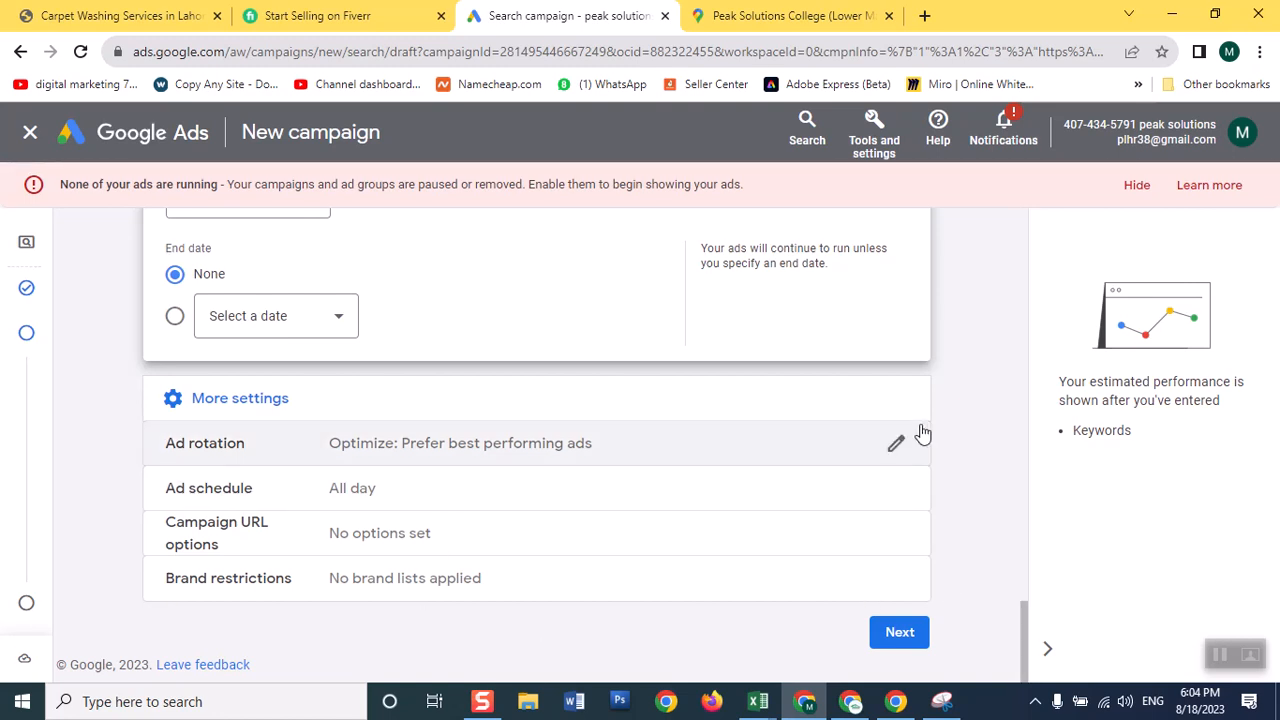
Limit the ad schedule to Mondays - Fridays from 09:00 to 17:00.
{"action": "left_click", "coordinate": [900, 486]}
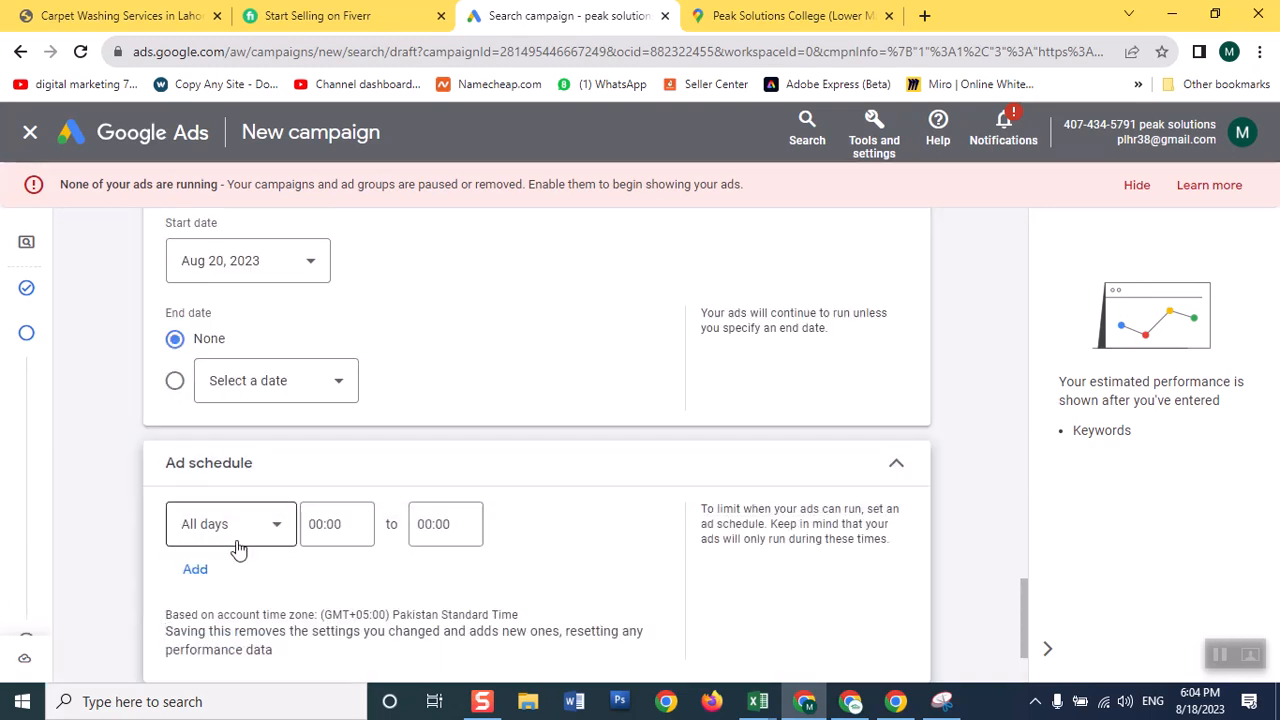
{"action": "left_click", "coordinate": [266, 525]}
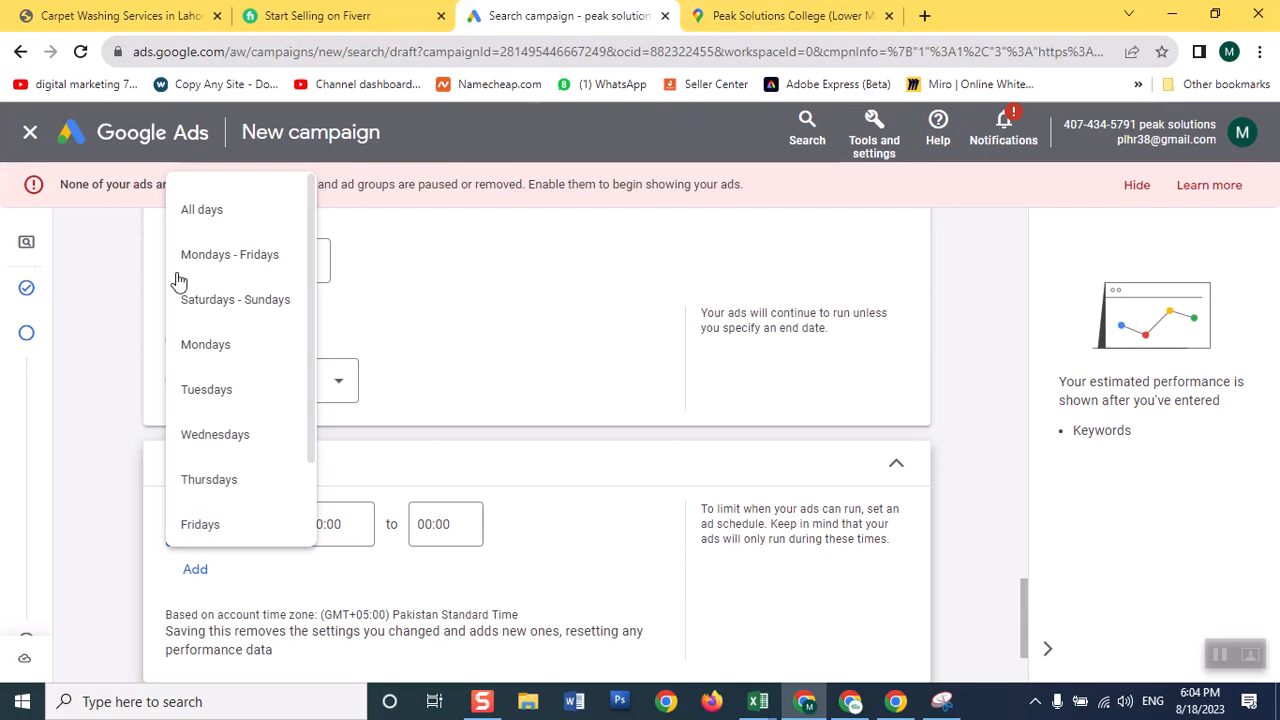
{"action": "left_click", "coordinate": [211, 254]}
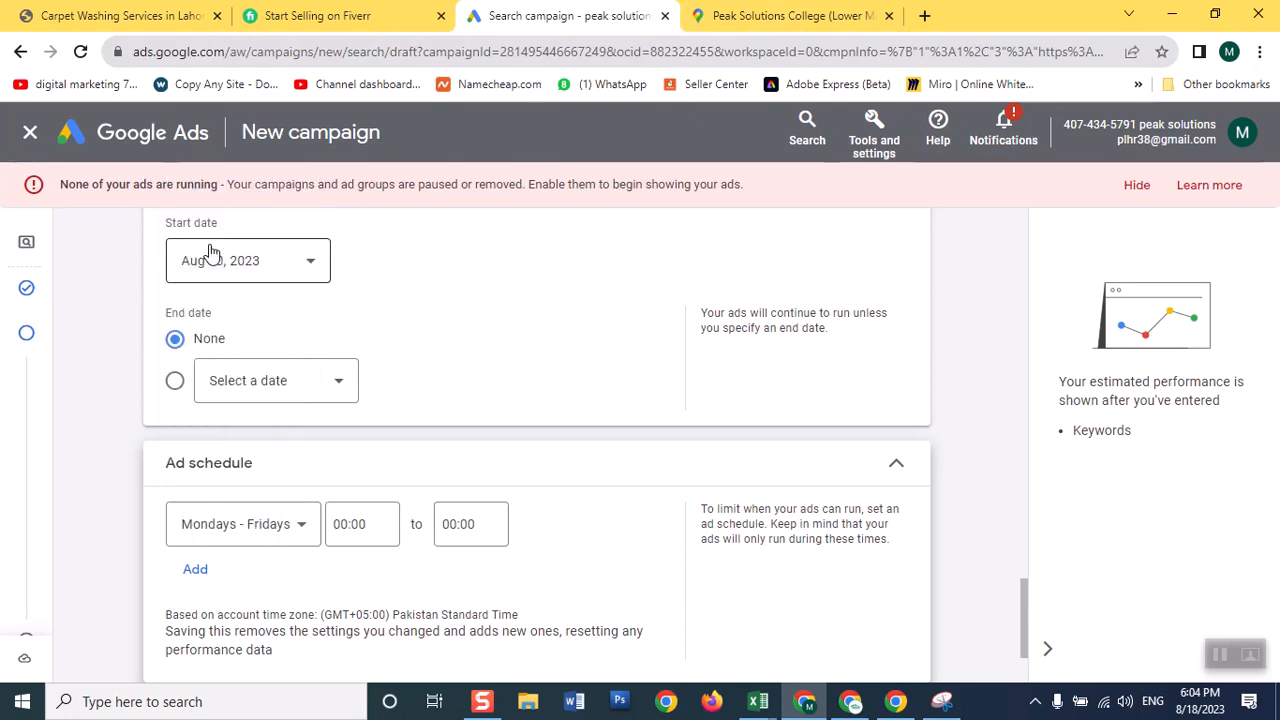
{"action": "left_click", "coordinate": [340, 530]}
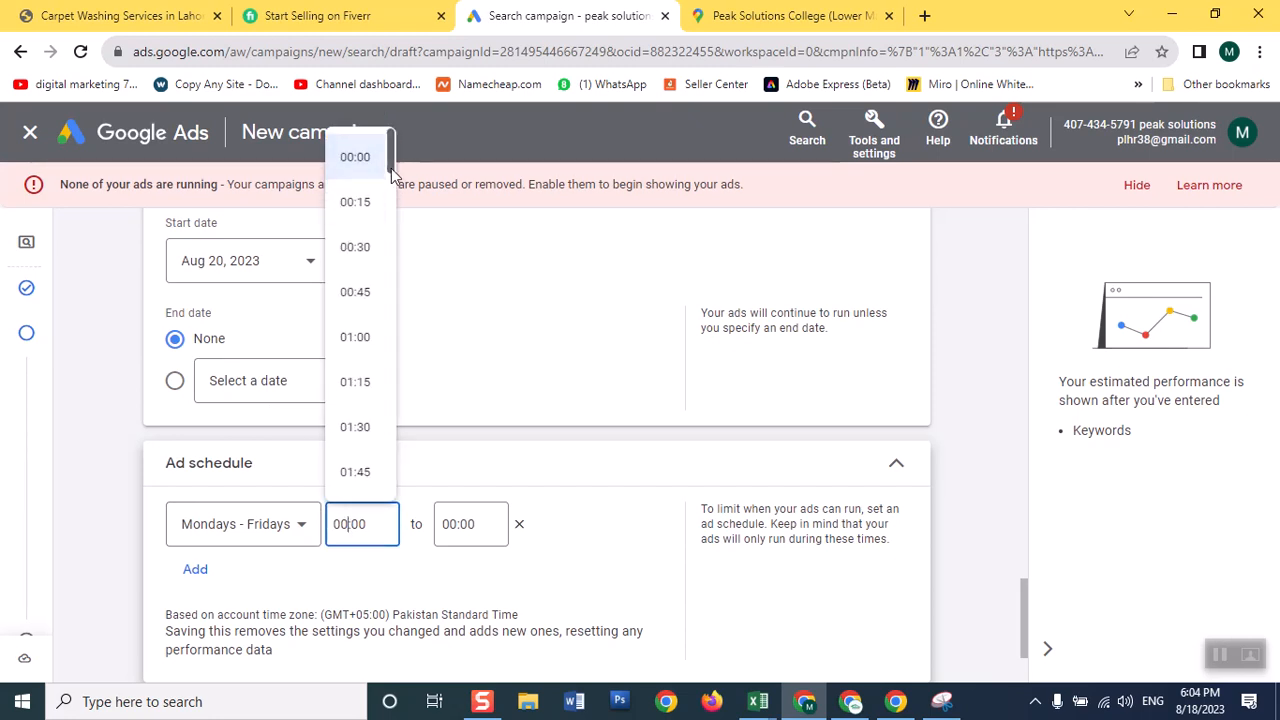
{"action": "left_click_drag", "start_coordinate": [391, 171], "coordinate": [388, 295]}
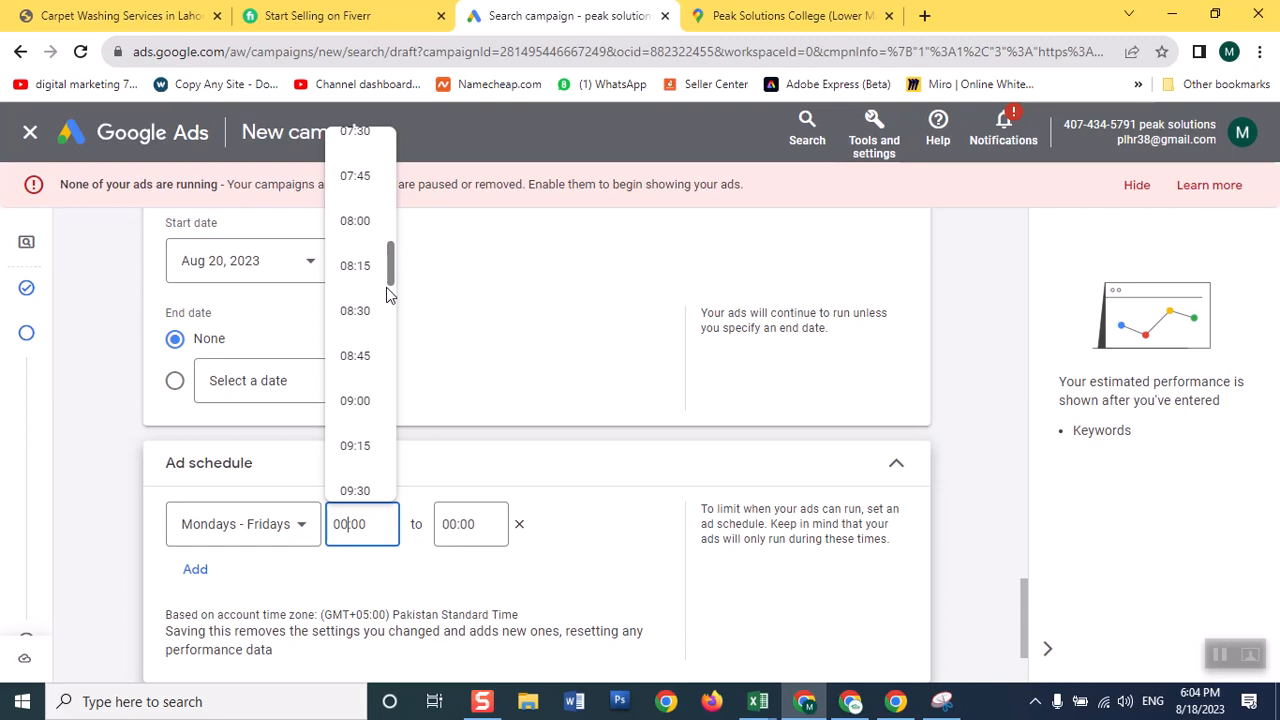
{"action": "left_click", "coordinate": [345, 401]}
{"action": "left_click", "coordinate": [465, 522]}
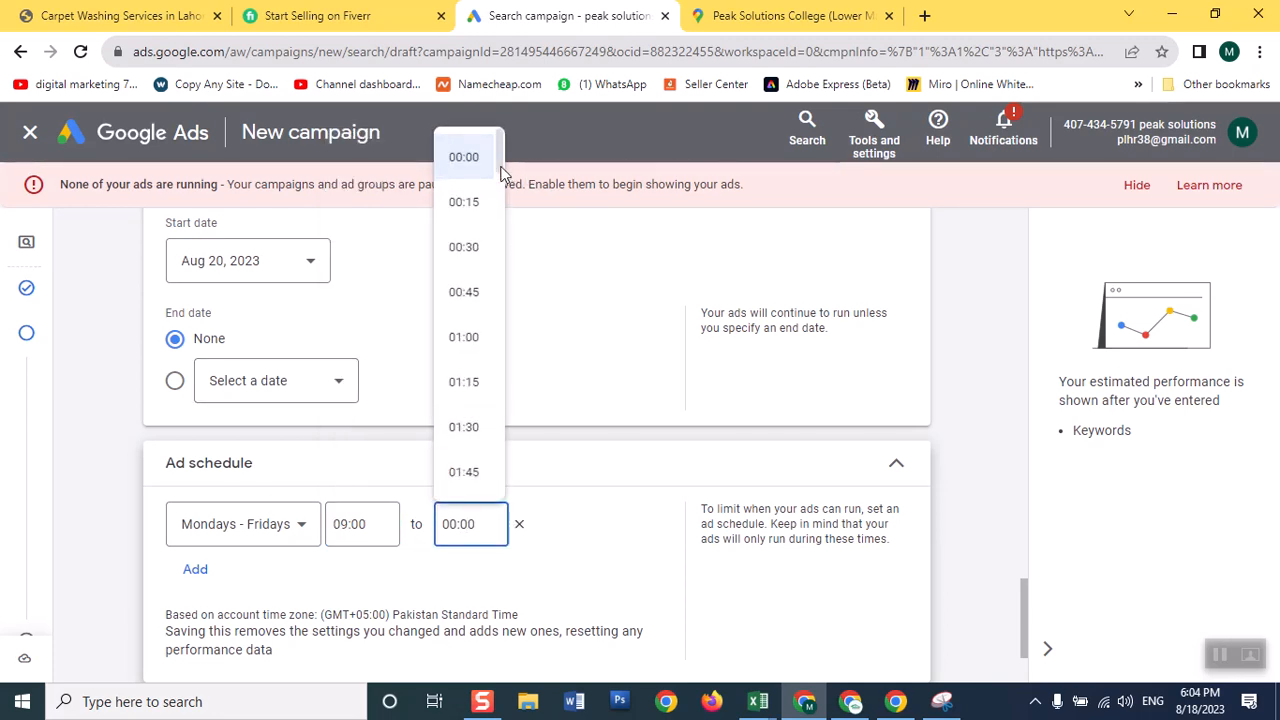
{"action": "left_click_drag", "start_coordinate": [499, 170], "coordinate": [497, 381]}
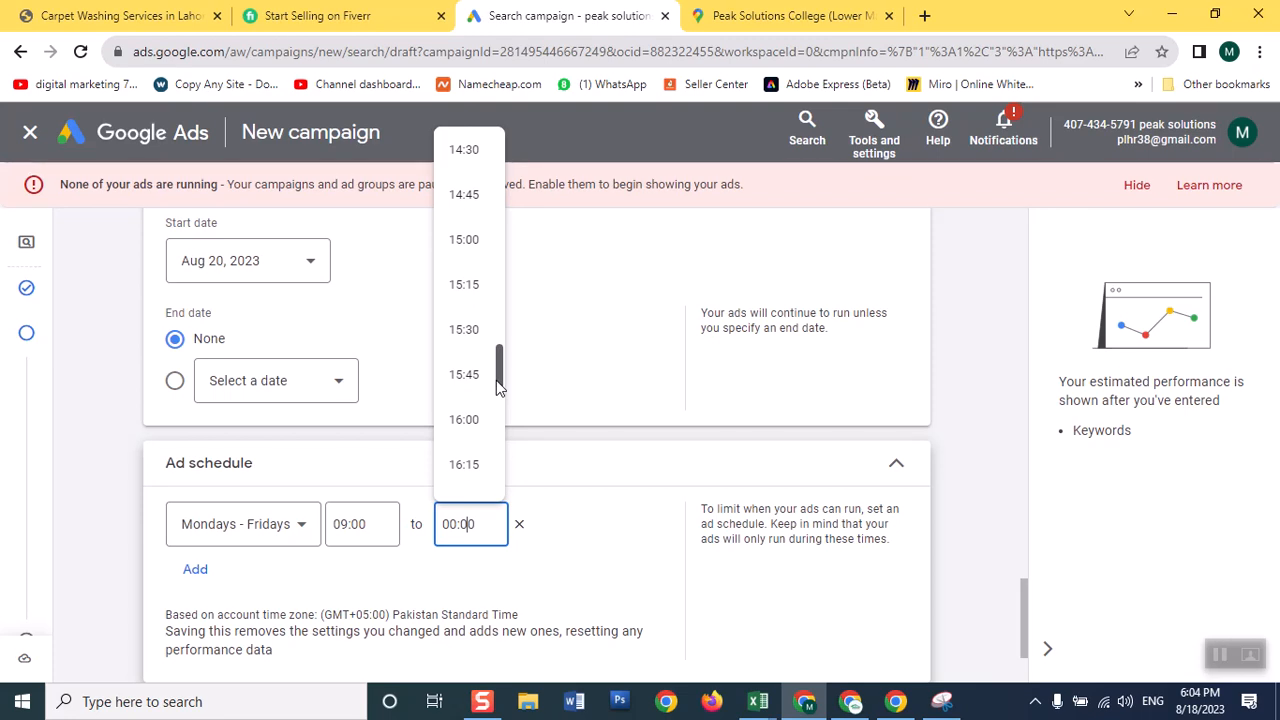
{"action": "left_click_drag", "start_coordinate": [497, 382], "coordinate": [496, 397]}
{"action": "left_click", "coordinate": [480, 418]}
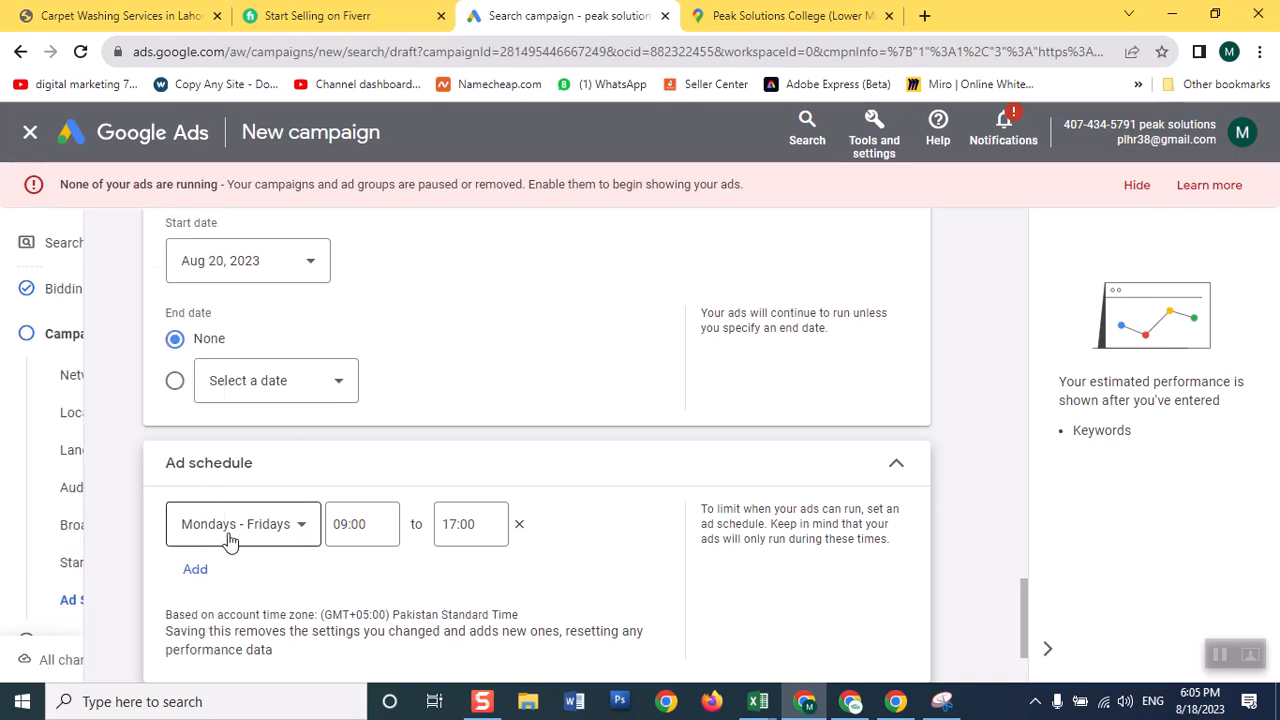
Add a second ad schedule entry for Saturdays running from 11:00 to 17:30.
{"action": "left_click", "coordinate": [182, 580]}
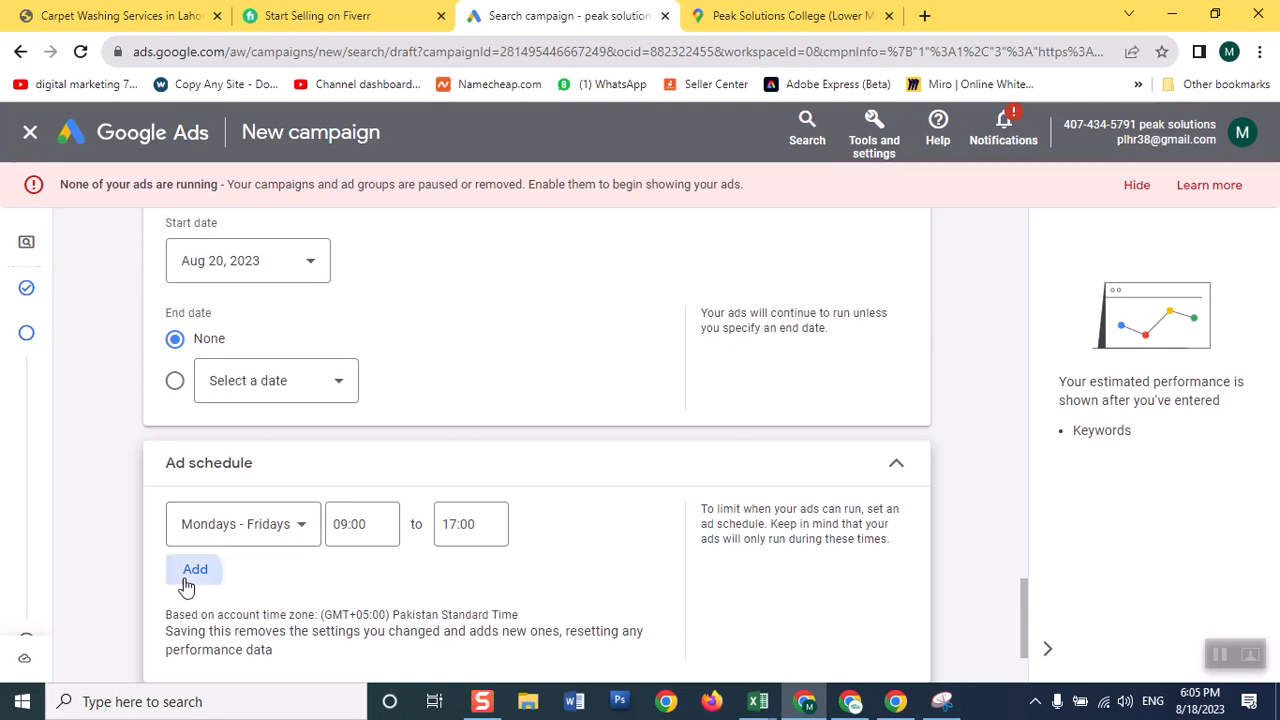
{"action": "left_click", "coordinate": [245, 589]}
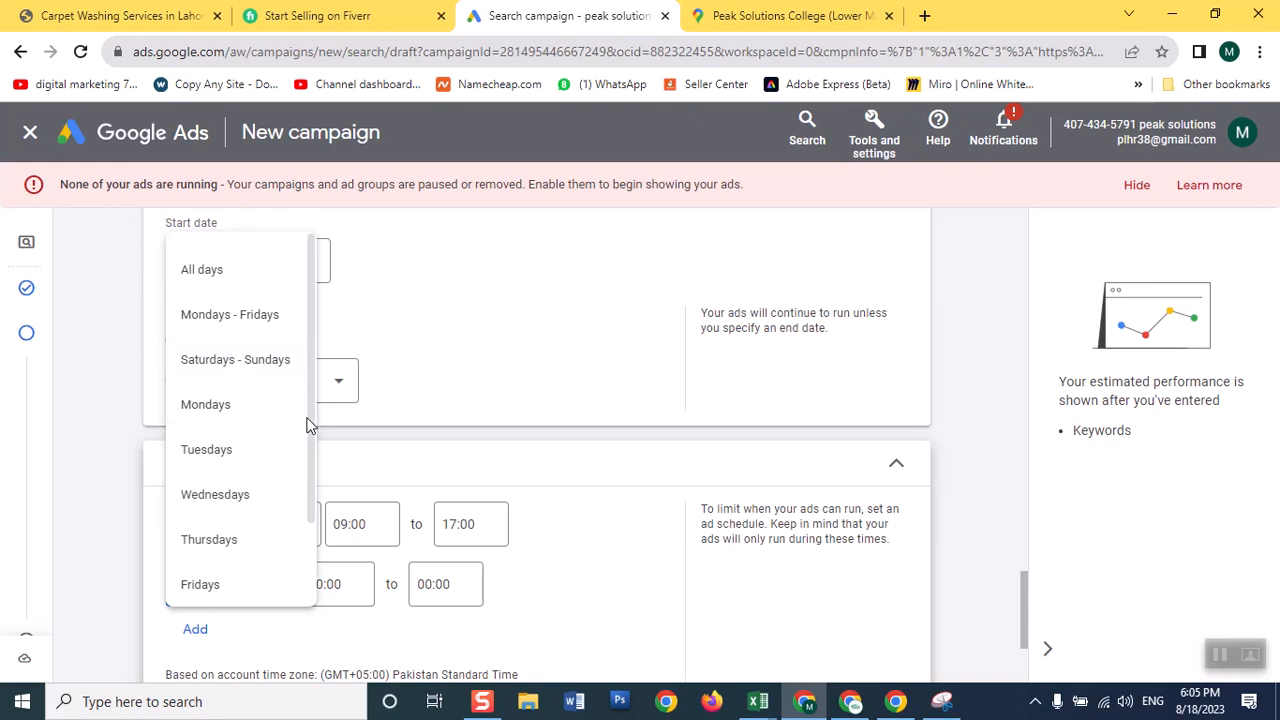
{"action": "left_click_drag", "start_coordinate": [311, 421], "coordinate": [306, 530]}
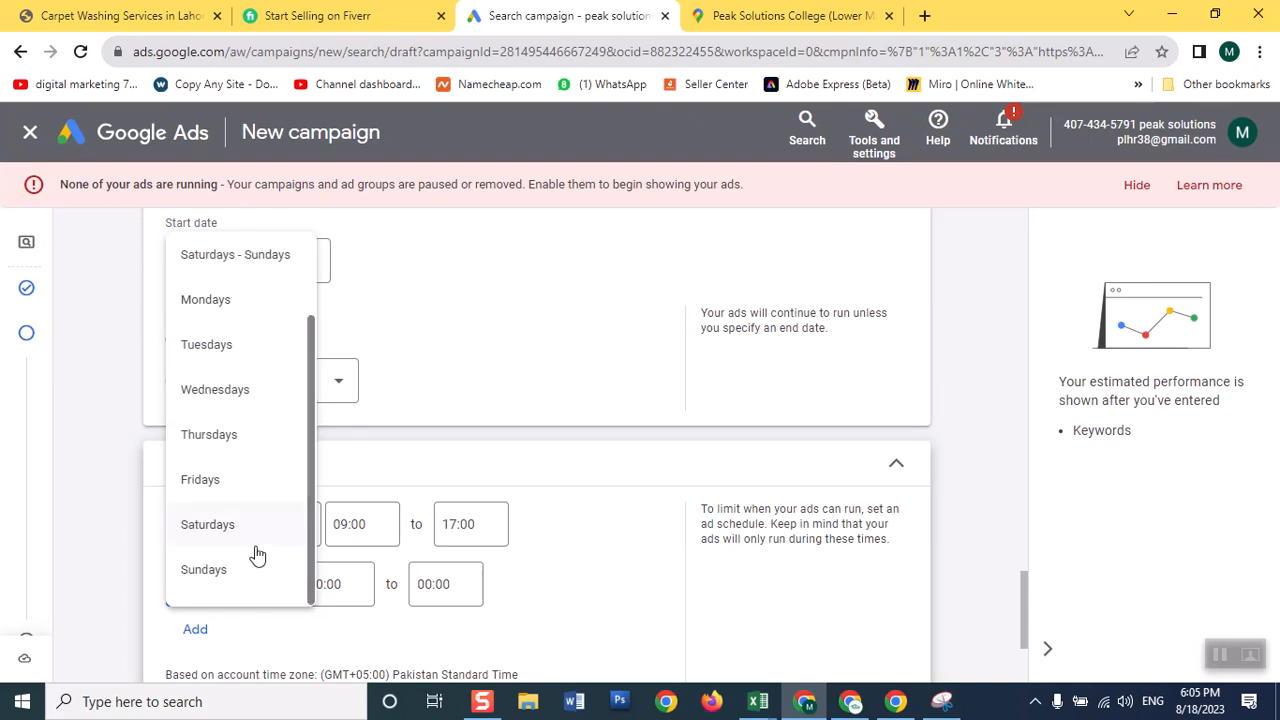
{"action": "left_click", "coordinate": [236, 524]}
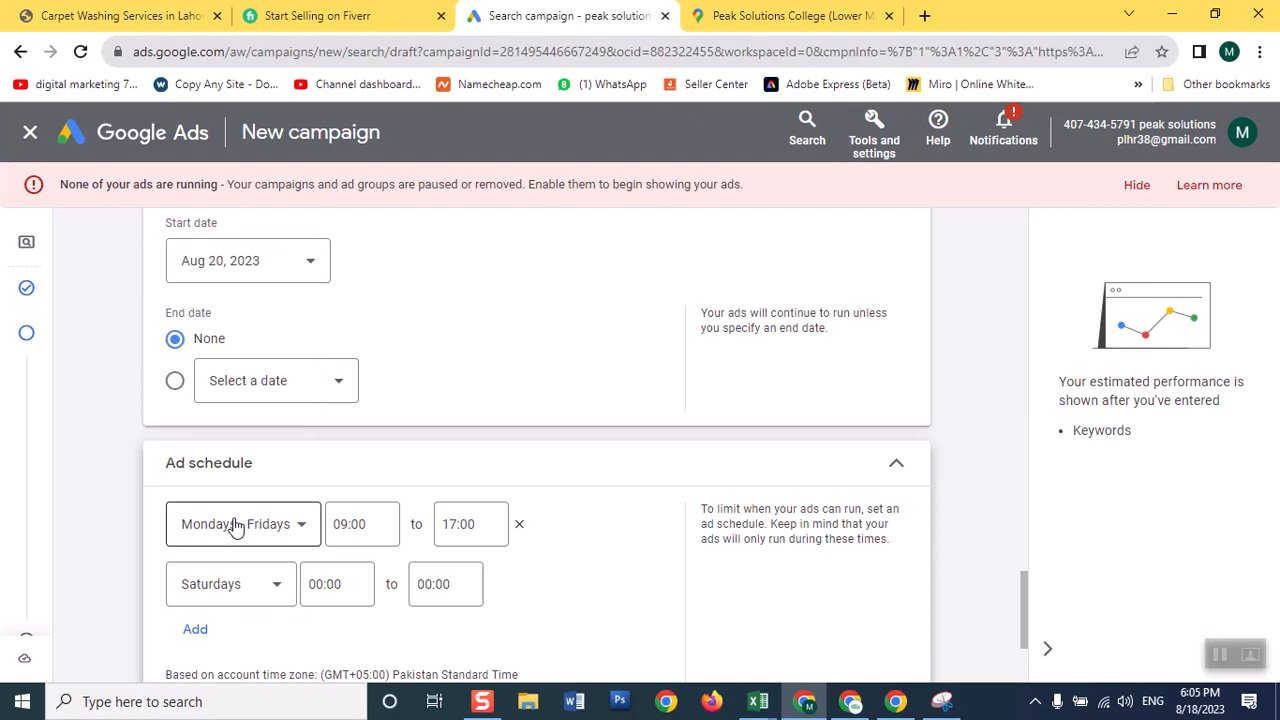
{"action": "left_click", "coordinate": [340, 584]}
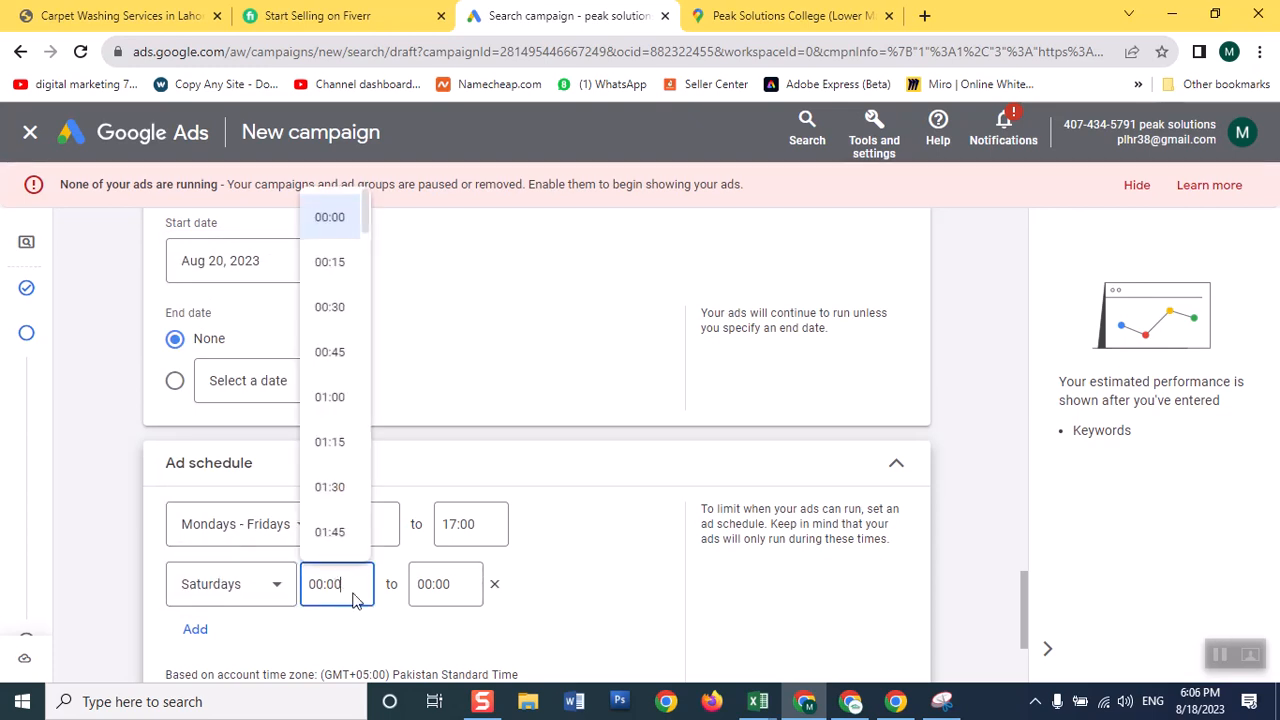
{"action": "left_click_drag", "start_coordinate": [365, 225], "coordinate": [368, 374]}
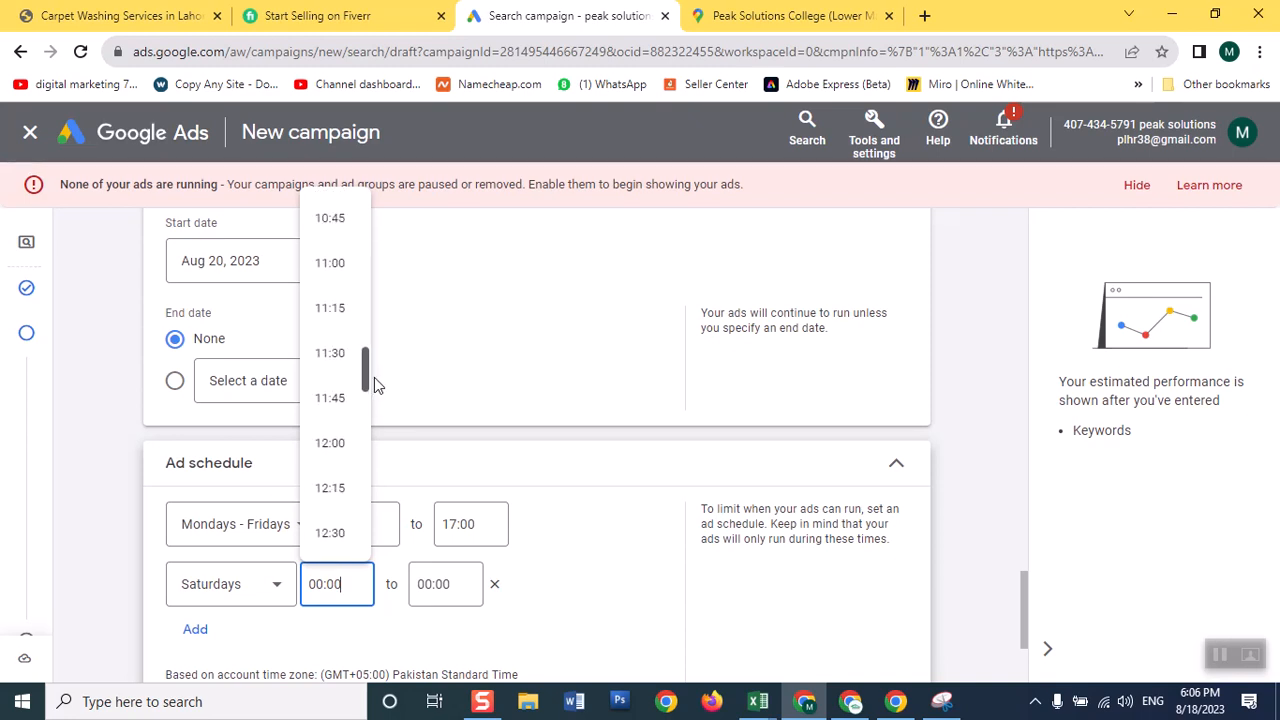
{"action": "left_click", "coordinate": [320, 264]}
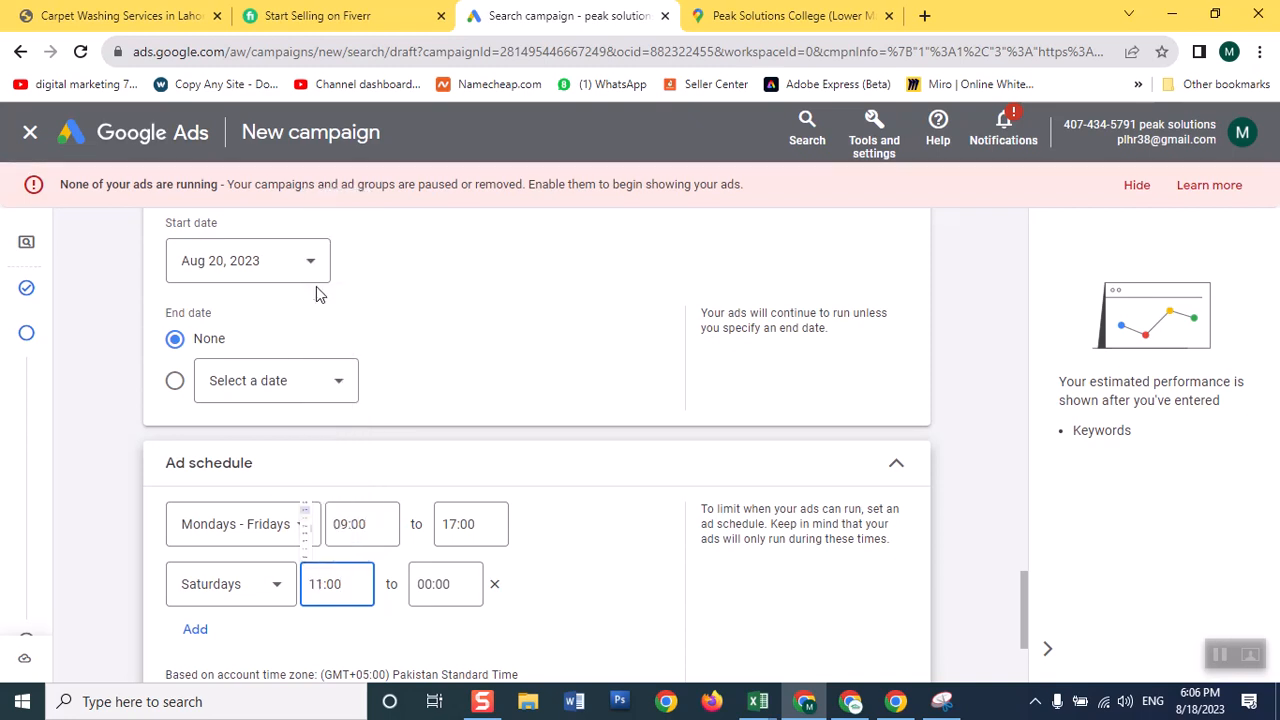
{"action": "left_click", "coordinate": [449, 581]}
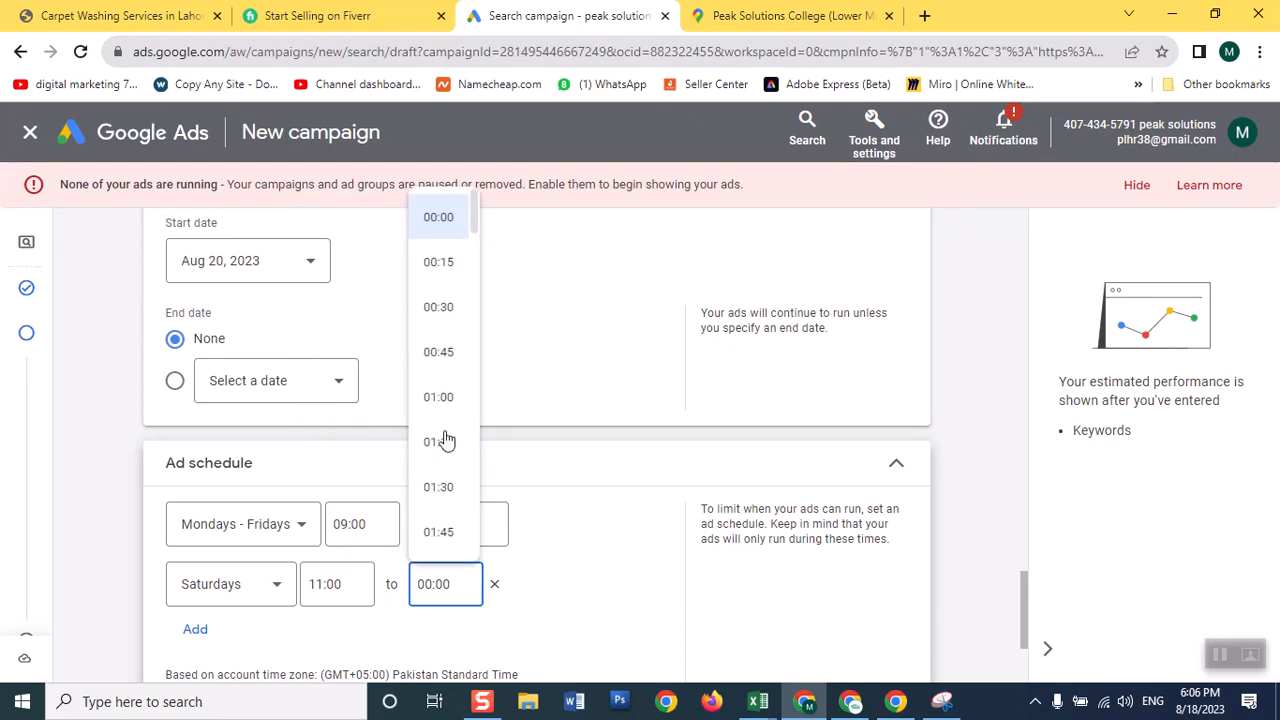
{"action": "left_click_drag", "start_coordinate": [478, 230], "coordinate": [478, 255]}
{"action": "left_click_drag", "start_coordinate": [478, 263], "coordinate": [472, 450]}
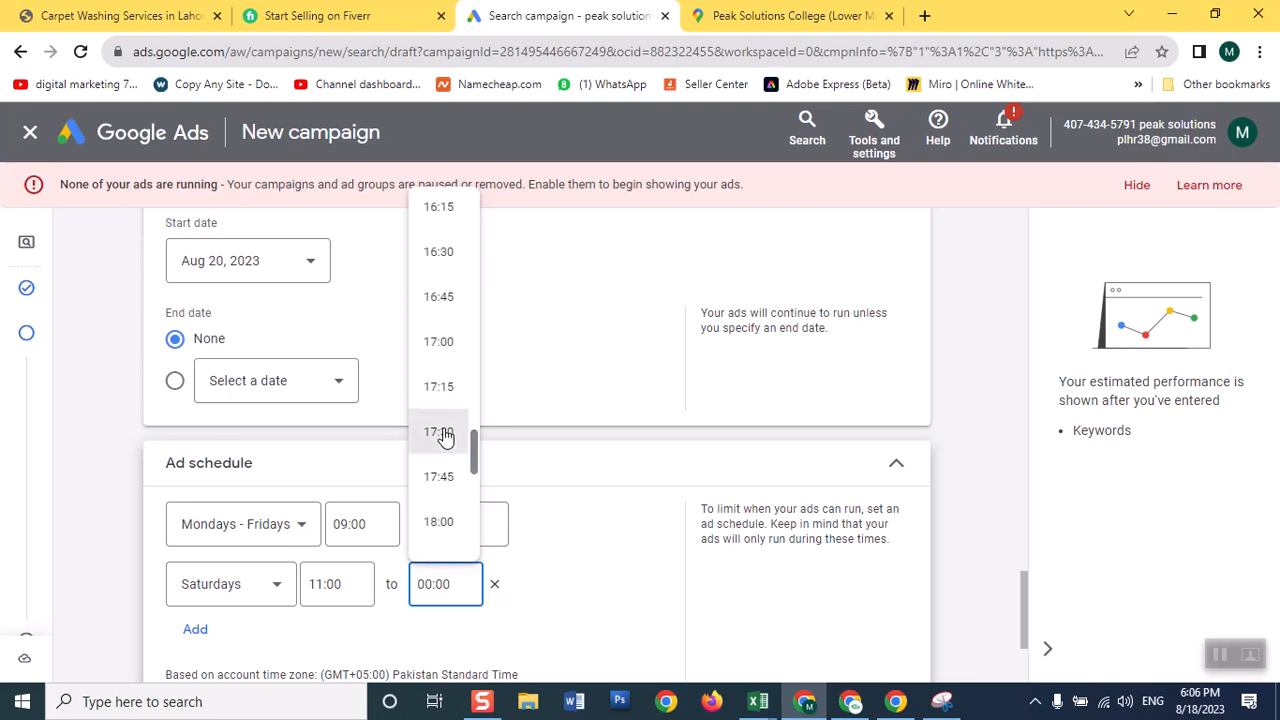
{"action": "left_click", "coordinate": [445, 438]}
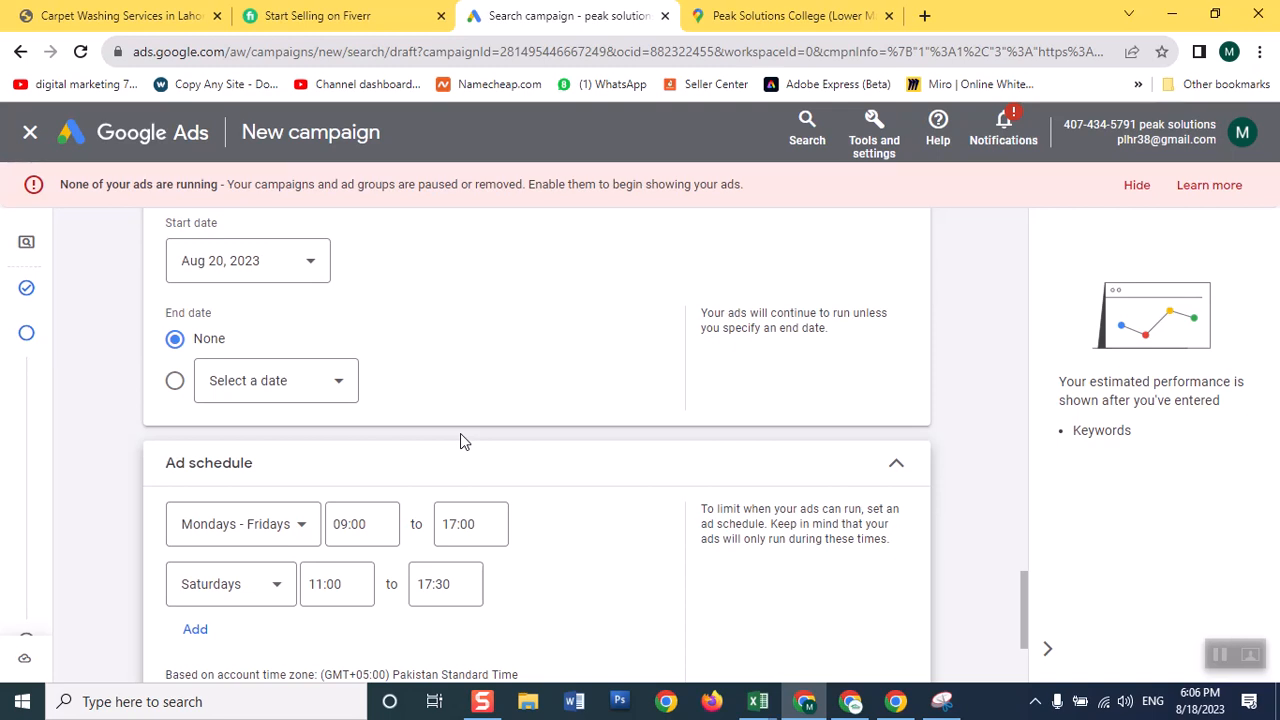
Add a third ad schedule entry for Sundays running from 11:00 to 15:00.
{"action": "left_click", "coordinate": [195, 628]}
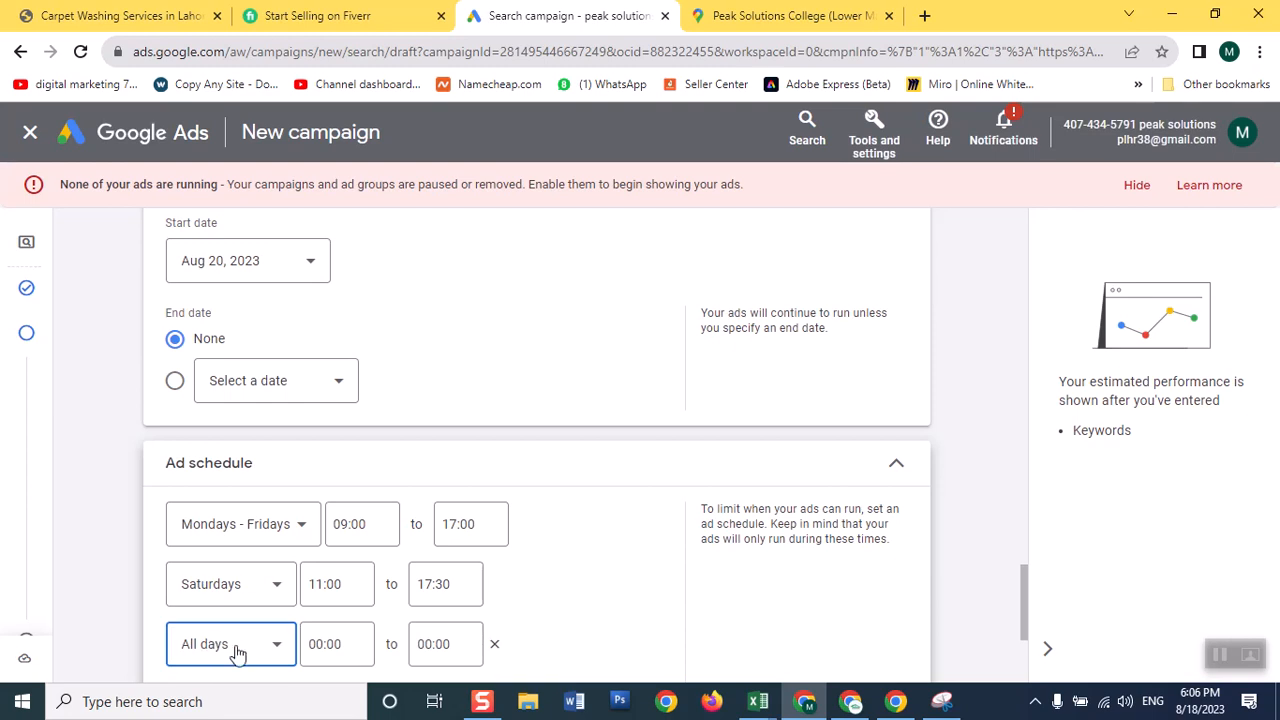
{"action": "left_click", "coordinate": [238, 648]}
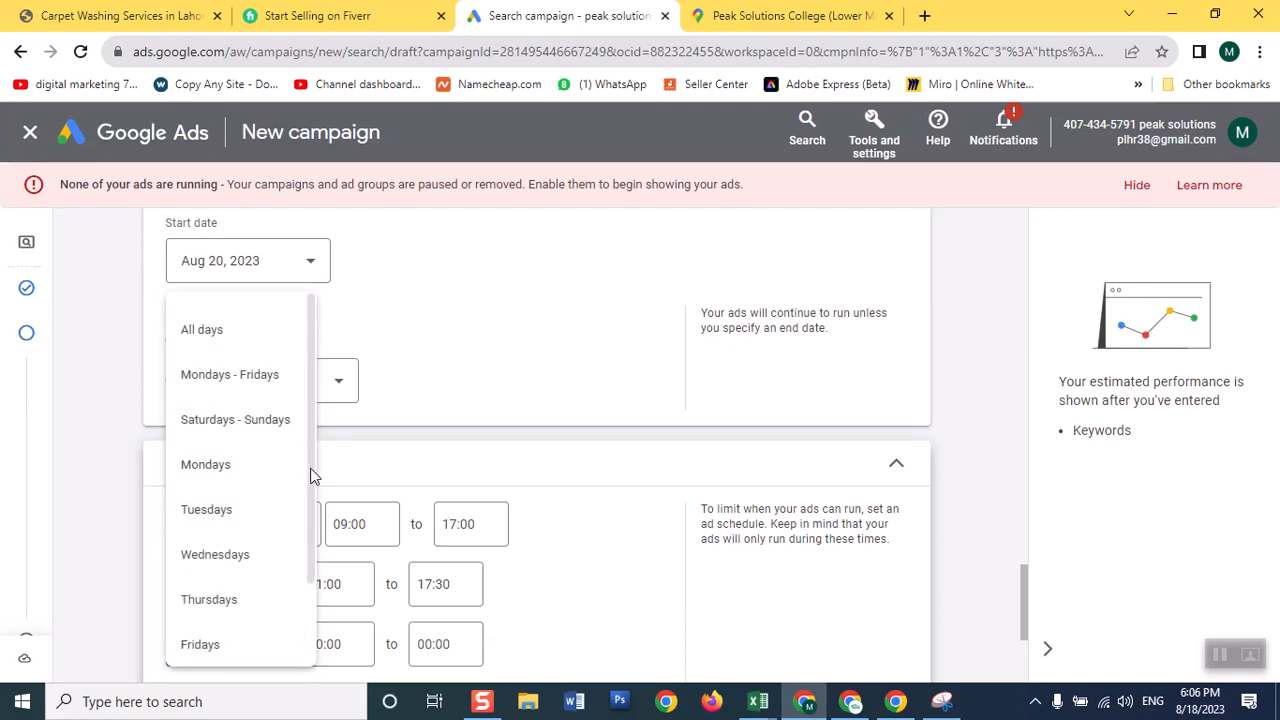
{"action": "left_click_drag", "start_coordinate": [311, 474], "coordinate": [305, 557]}
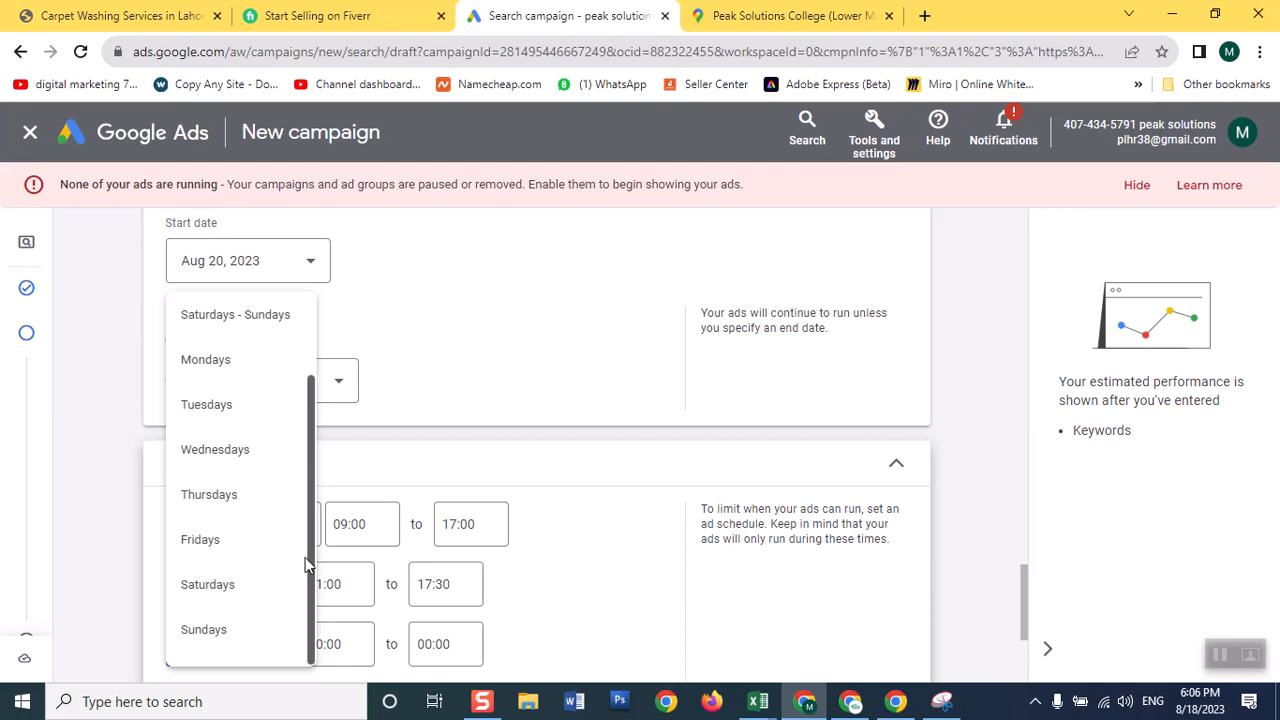
{"action": "left_click", "coordinate": [217, 630]}
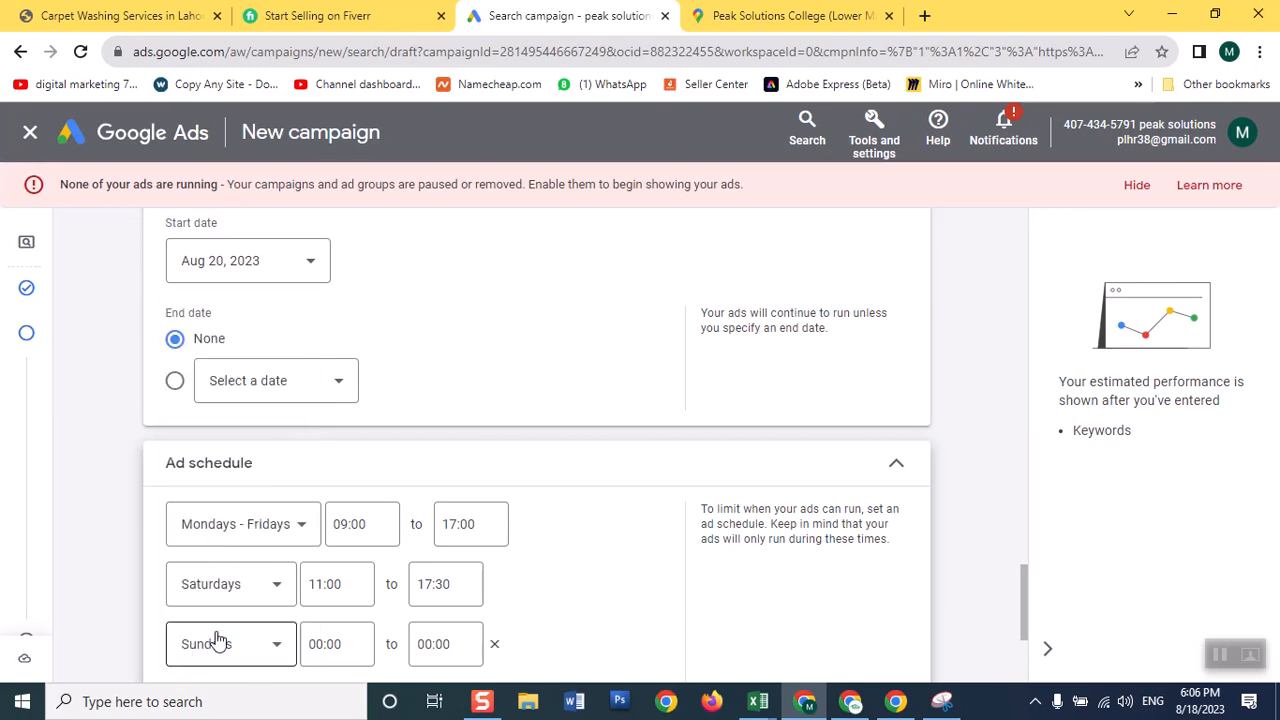
{"action": "left_click", "coordinate": [335, 644]}
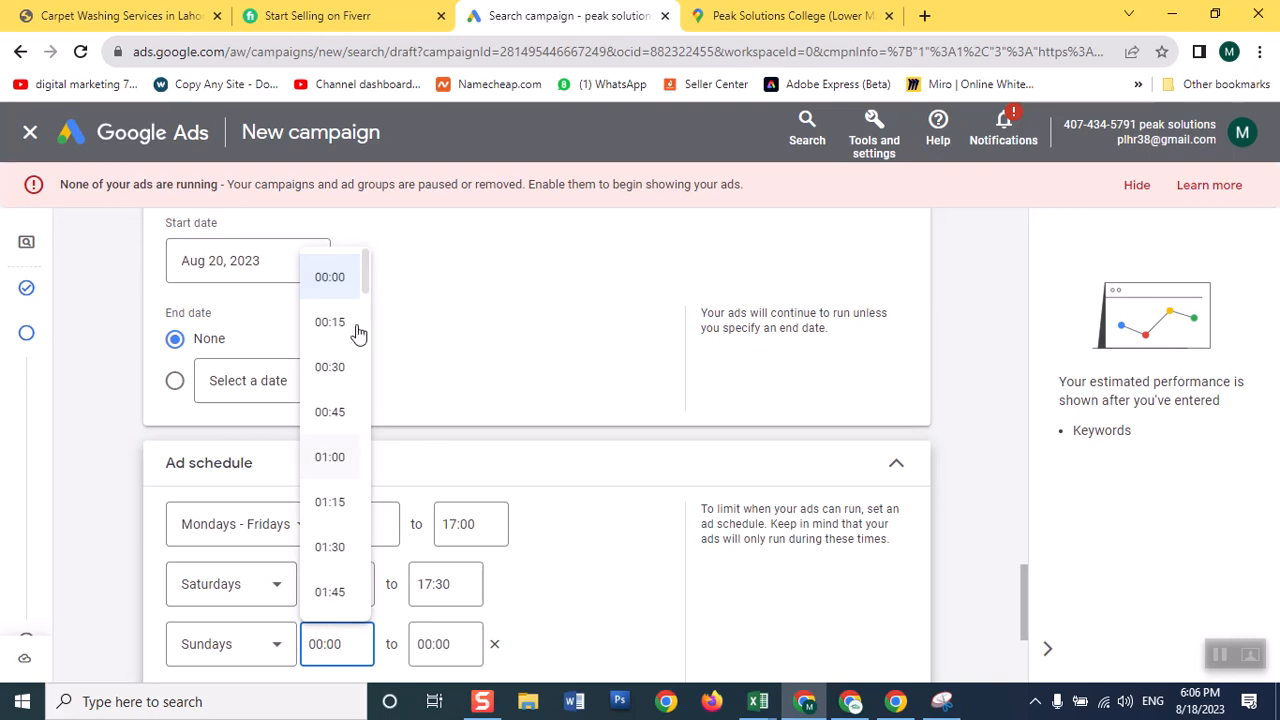
{"action": "left_click_drag", "start_coordinate": [366, 284], "coordinate": [386, 434]}
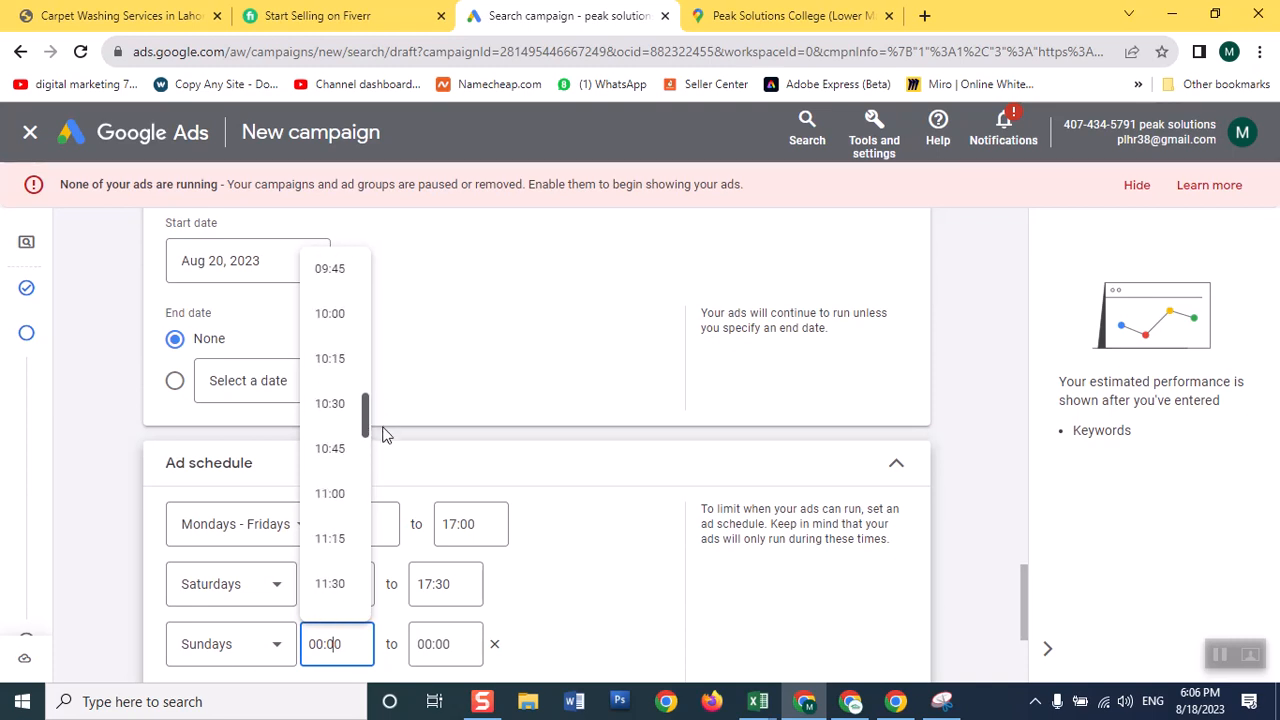
{"action": "left_click", "coordinate": [338, 497]}
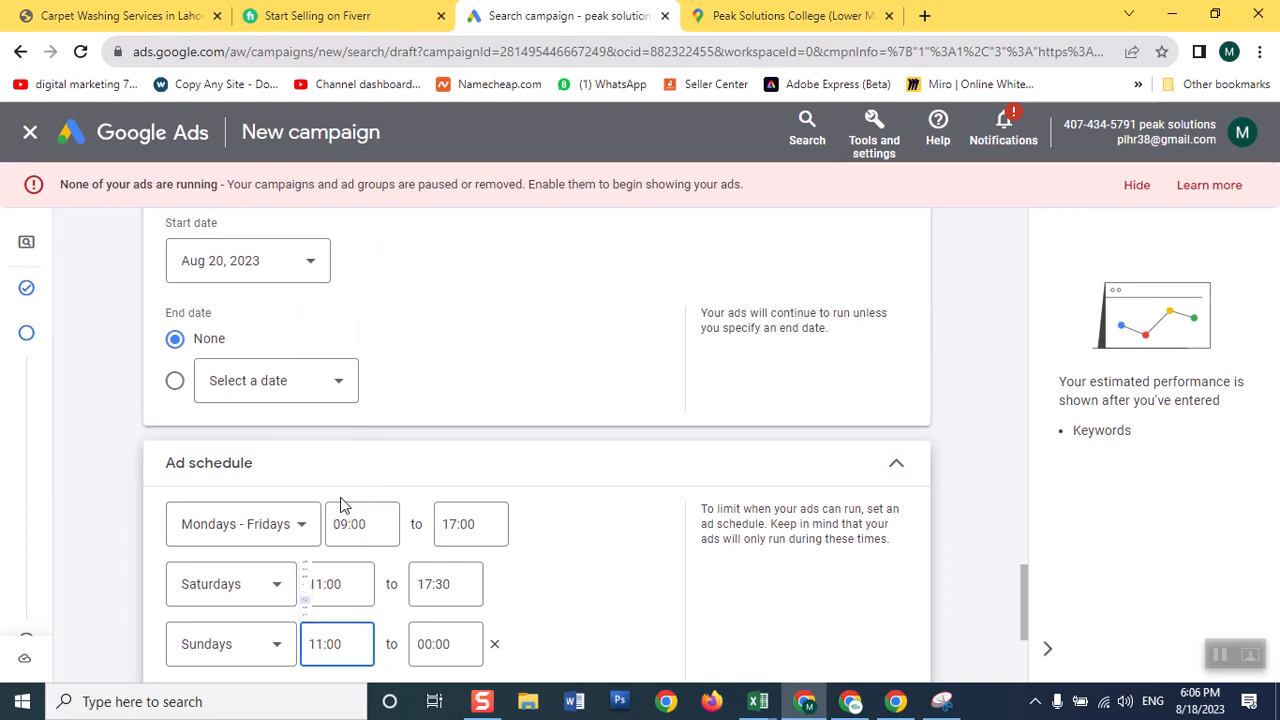
{"action": "left_click", "coordinate": [425, 646]}
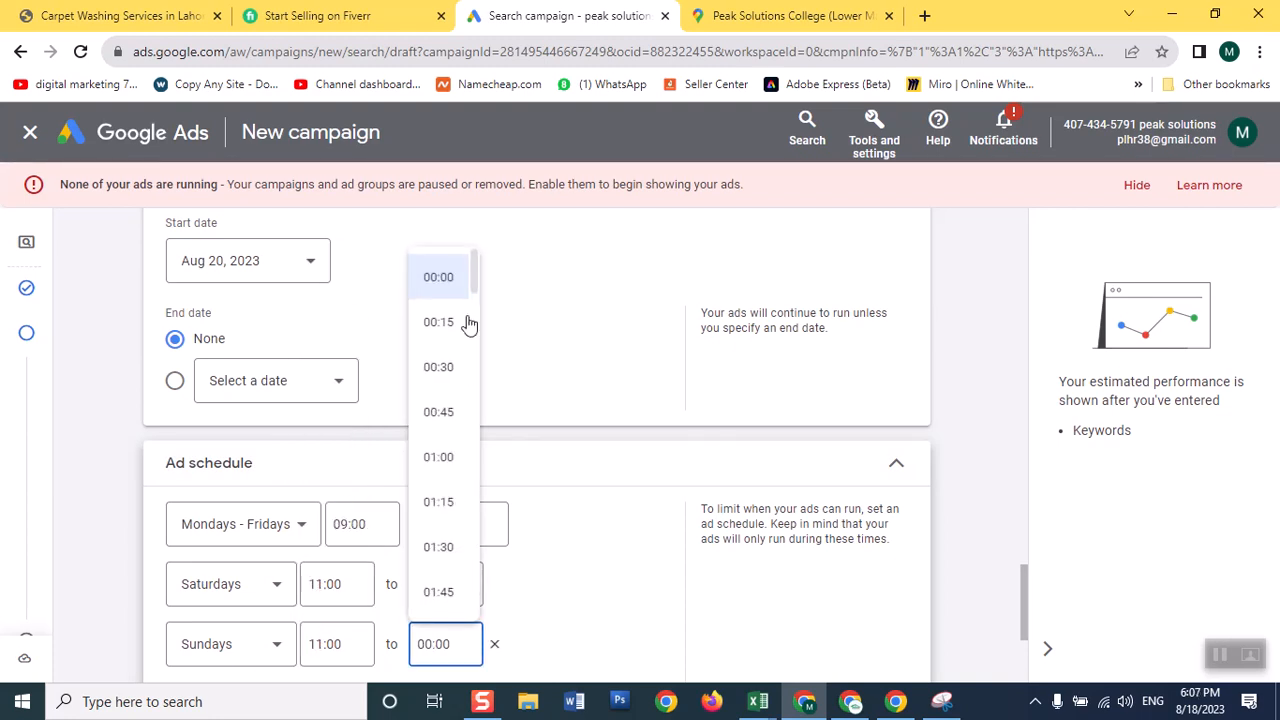
{"action": "left_click_drag", "start_coordinate": [474, 289], "coordinate": [468, 502]}
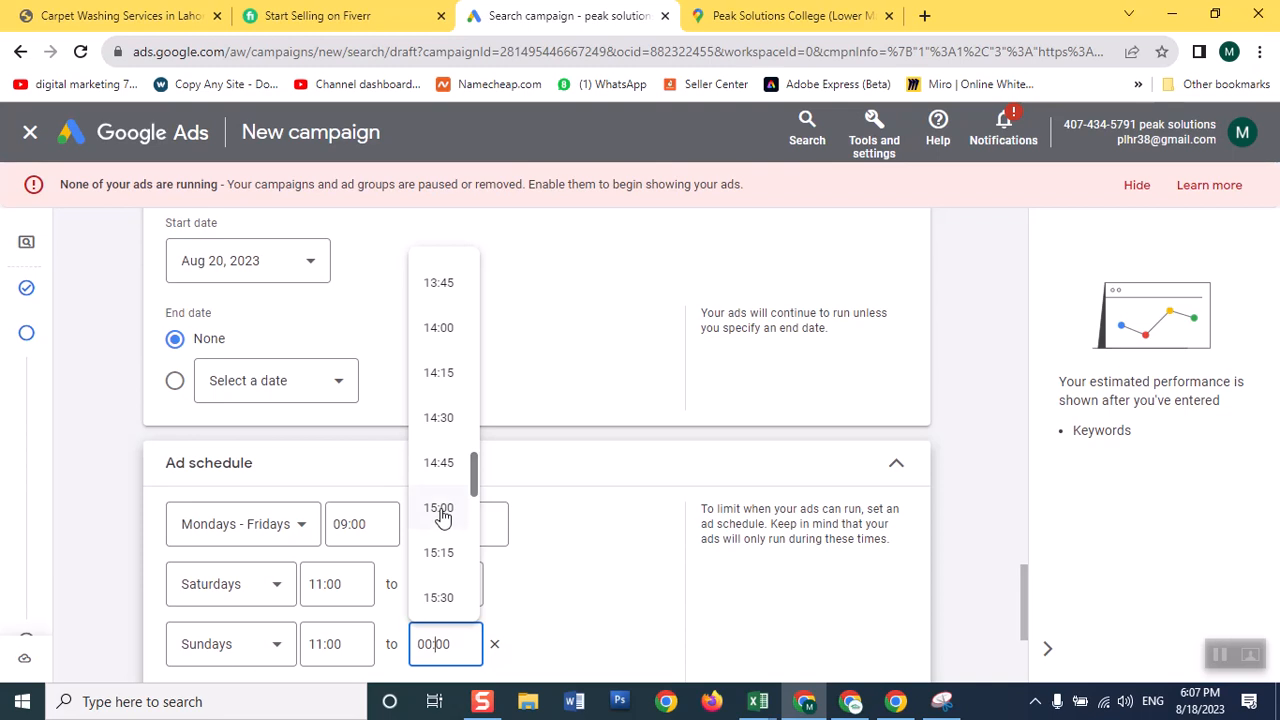
{"action": "left_click", "coordinate": [440, 509]}
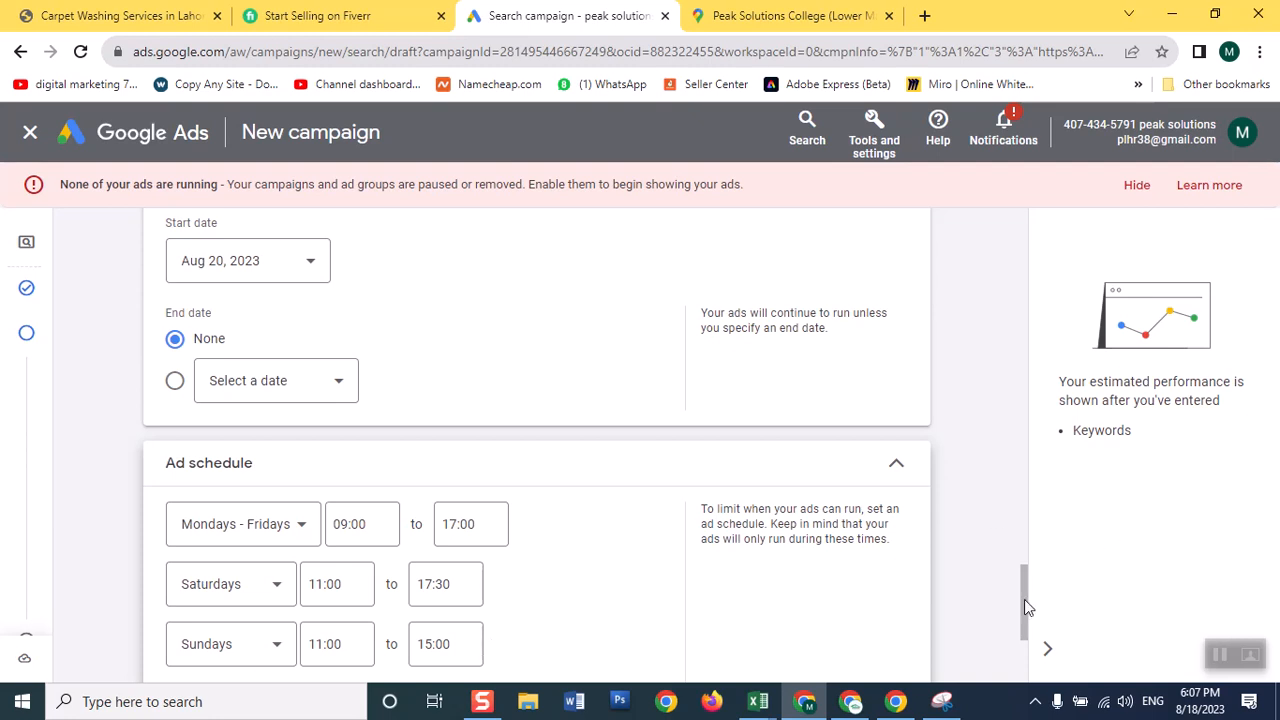
Review the finished ad schedule and the remaining additional campaign settings, then continue to the Keywords and ads stage.
{"action": "scroll", "coordinate": [1022, 643], "scroll_direction": "down", "scroll_amount": 3}
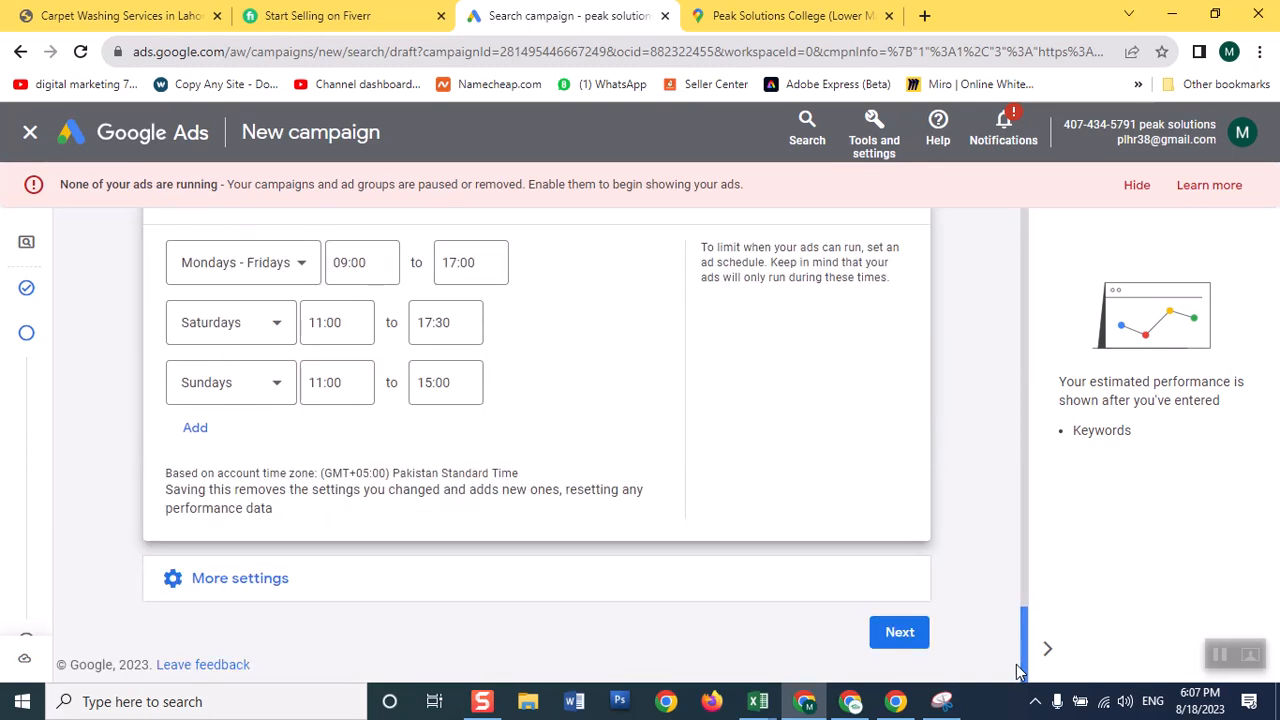
{"action": "scroll", "coordinate": [1020, 621], "scroll_direction": "up", "scroll_amount": 2}
{"action": "scroll", "coordinate": [1022, 621], "scroll_direction": "up", "scroll_amount": 1}
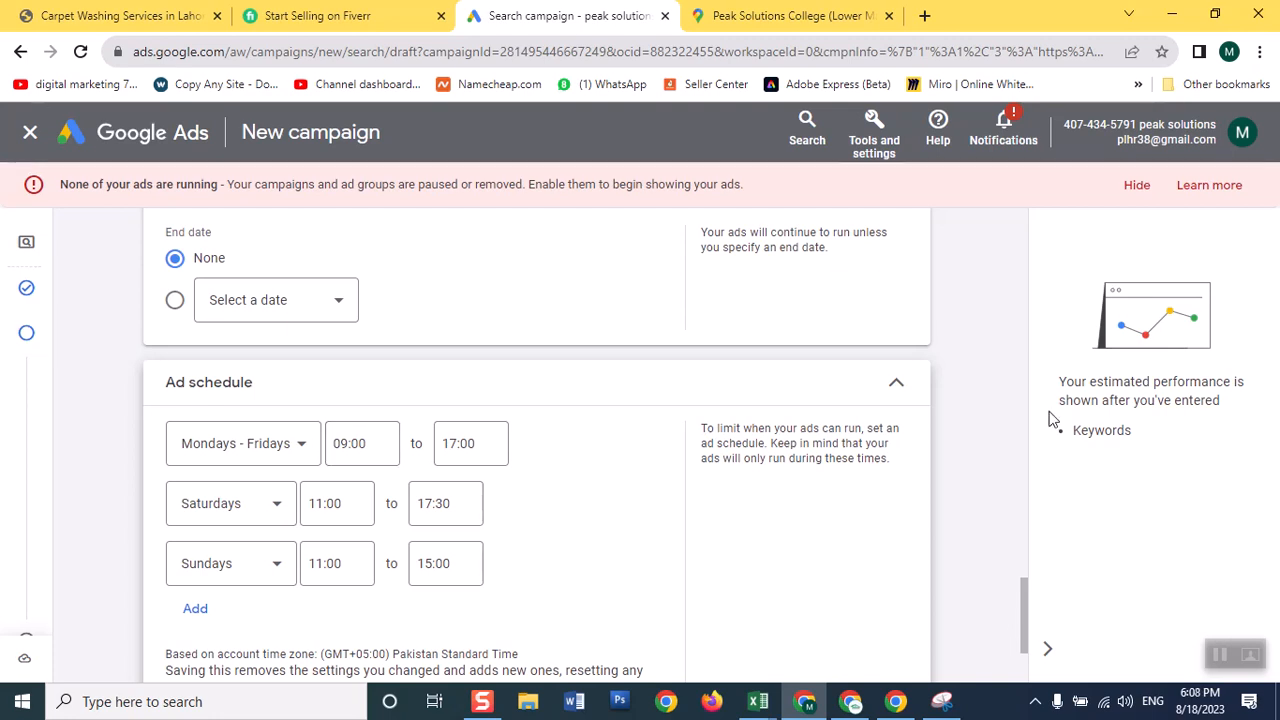
{"action": "scroll", "coordinate": [1033, 640], "scroll_direction": "down", "scroll_amount": 2}
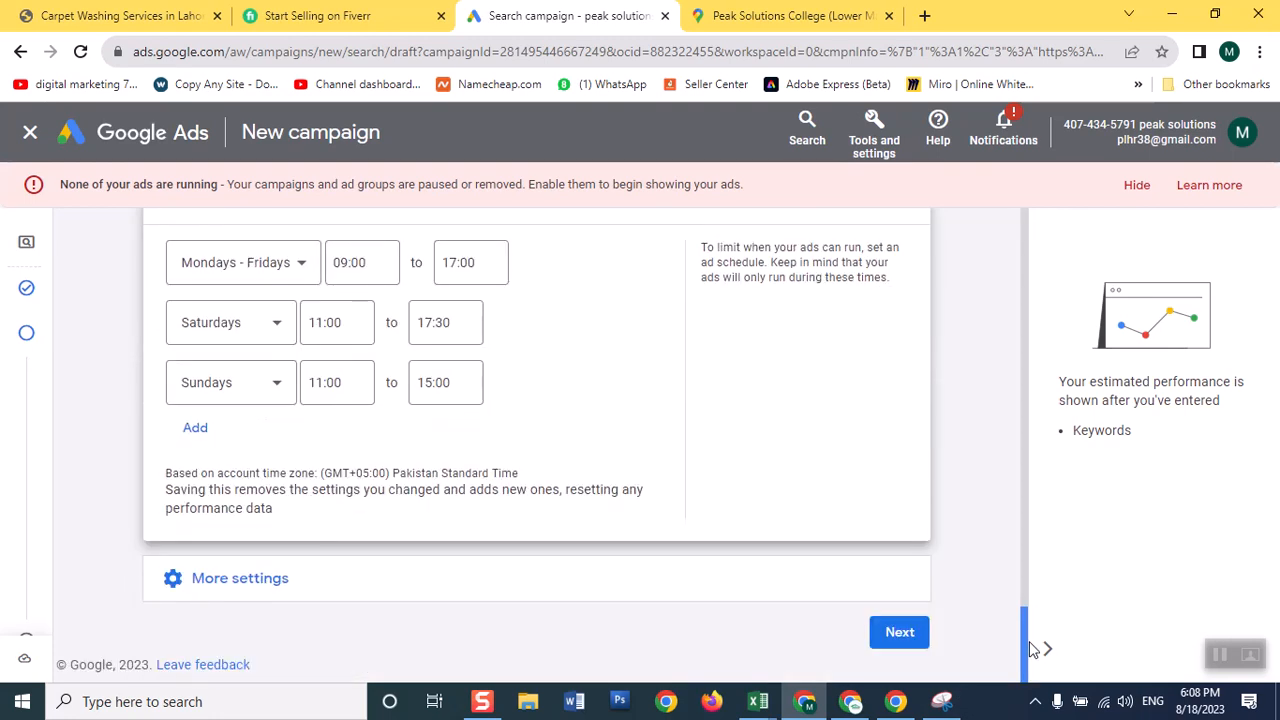
{"action": "left_click", "coordinate": [174, 582]}
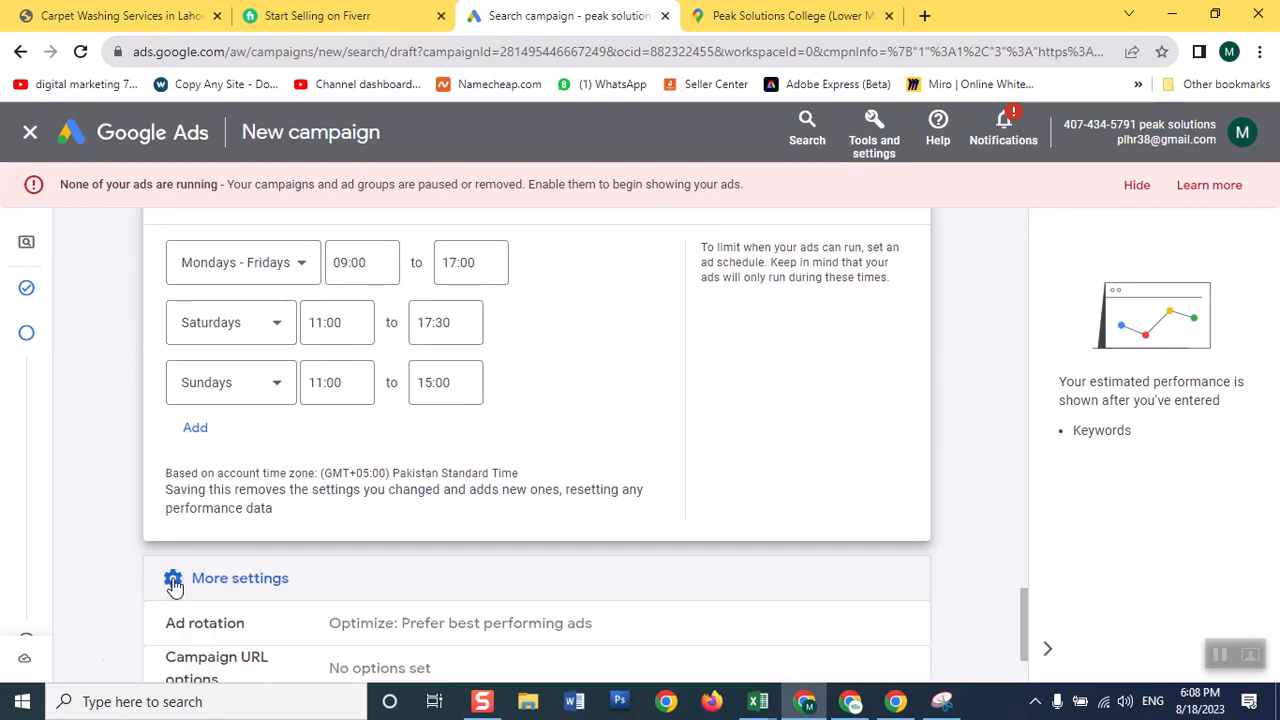
{"action": "left_click_drag", "start_coordinate": [1028, 602], "coordinate": [1024, 672]}
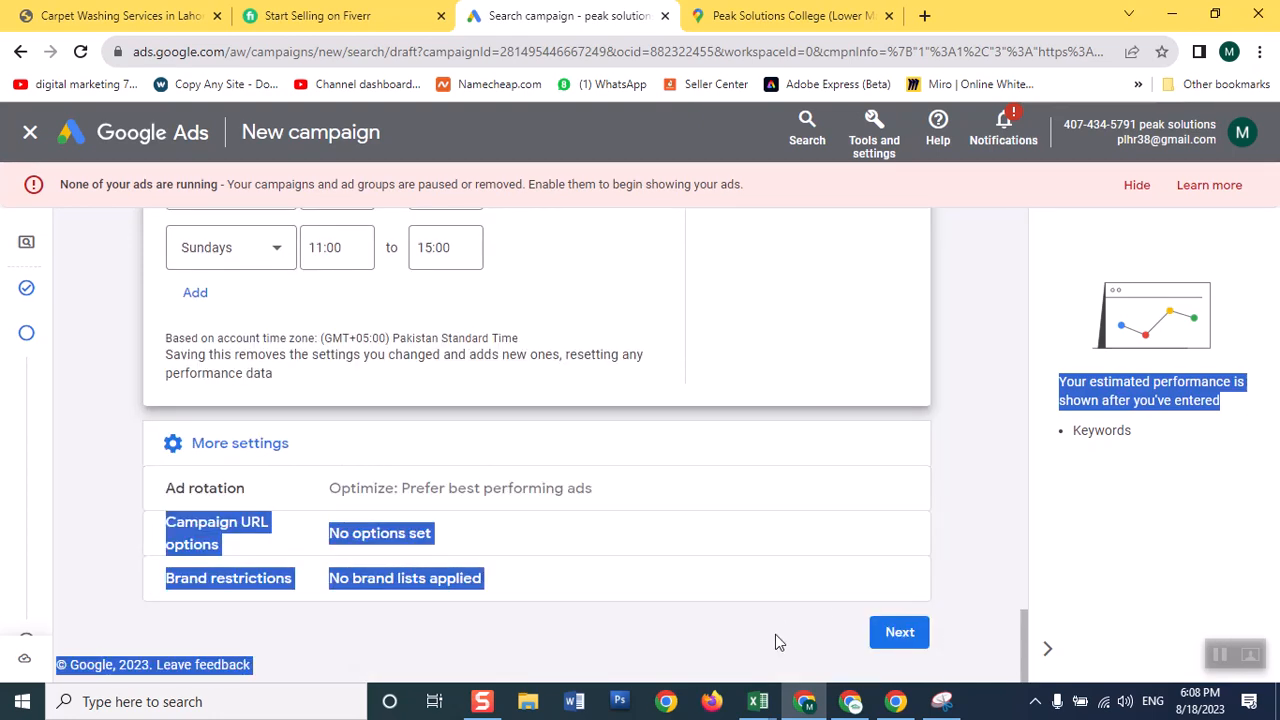
{"action": "left_click", "coordinate": [908, 634]}
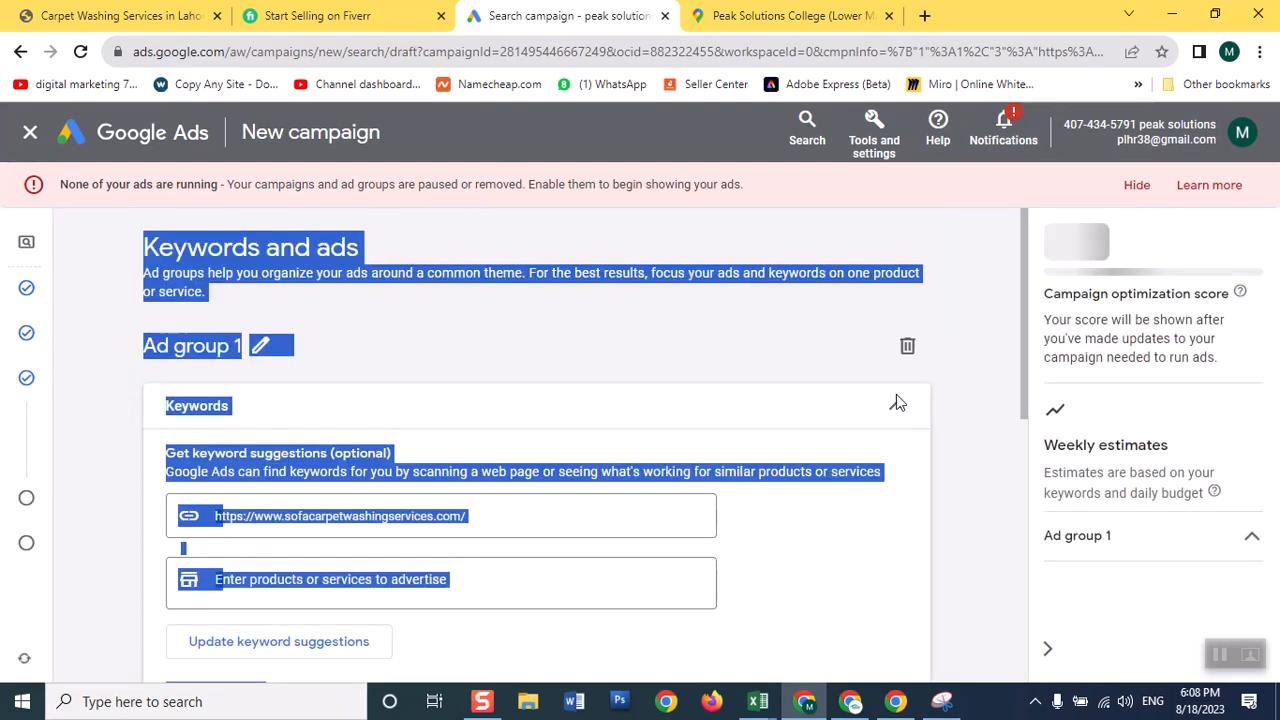
{"action": "left_click", "coordinate": [970, 367]}
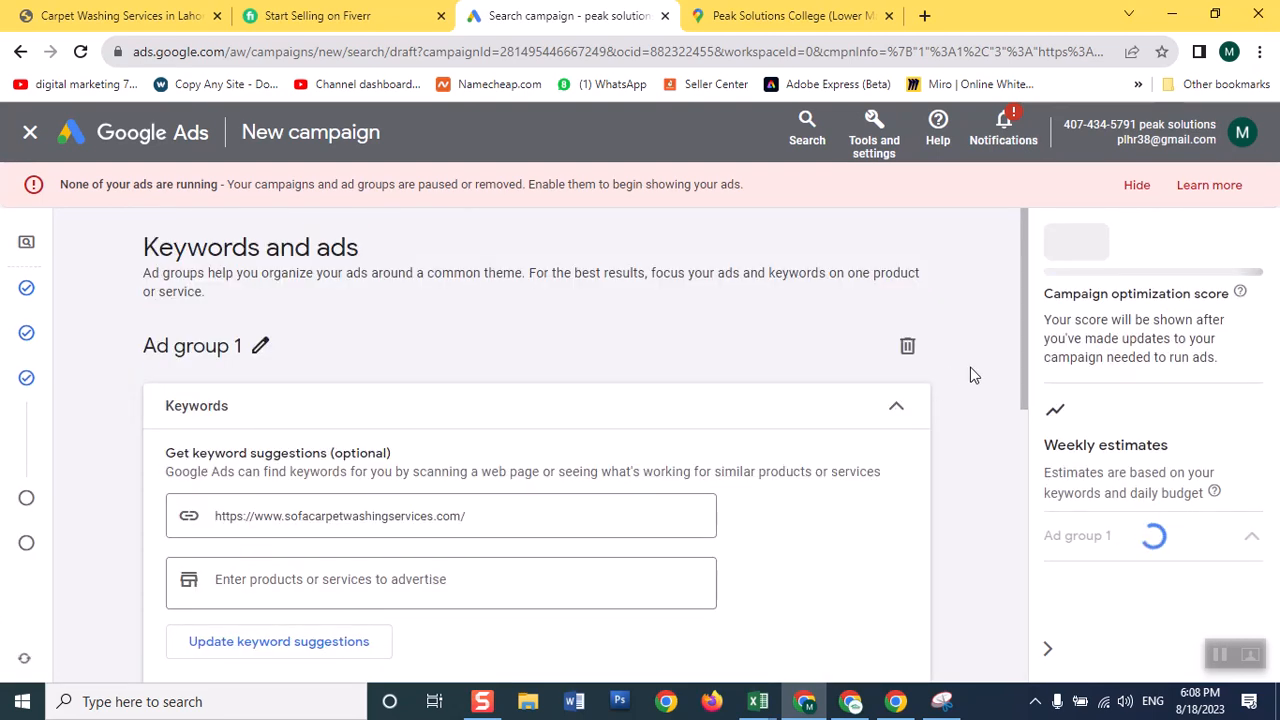
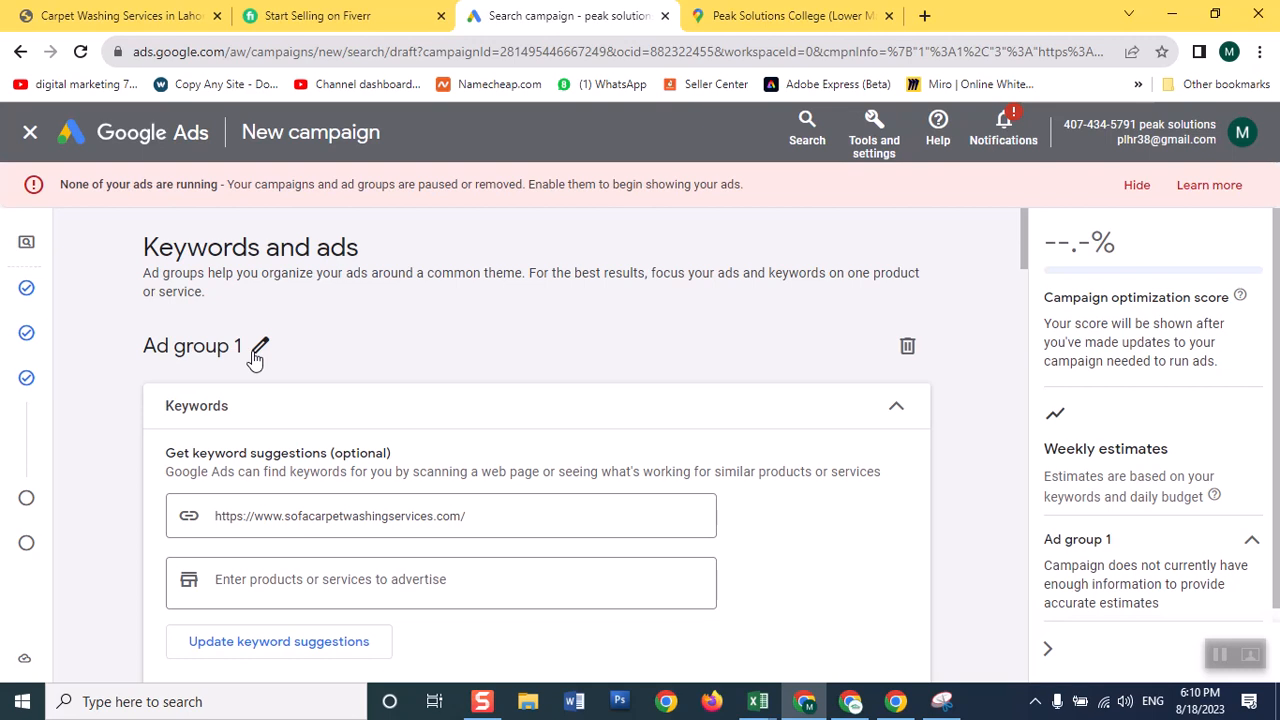
Rename the ad group as carpet washing-may-23.
{"action": "left_click", "coordinate": [258, 349]}
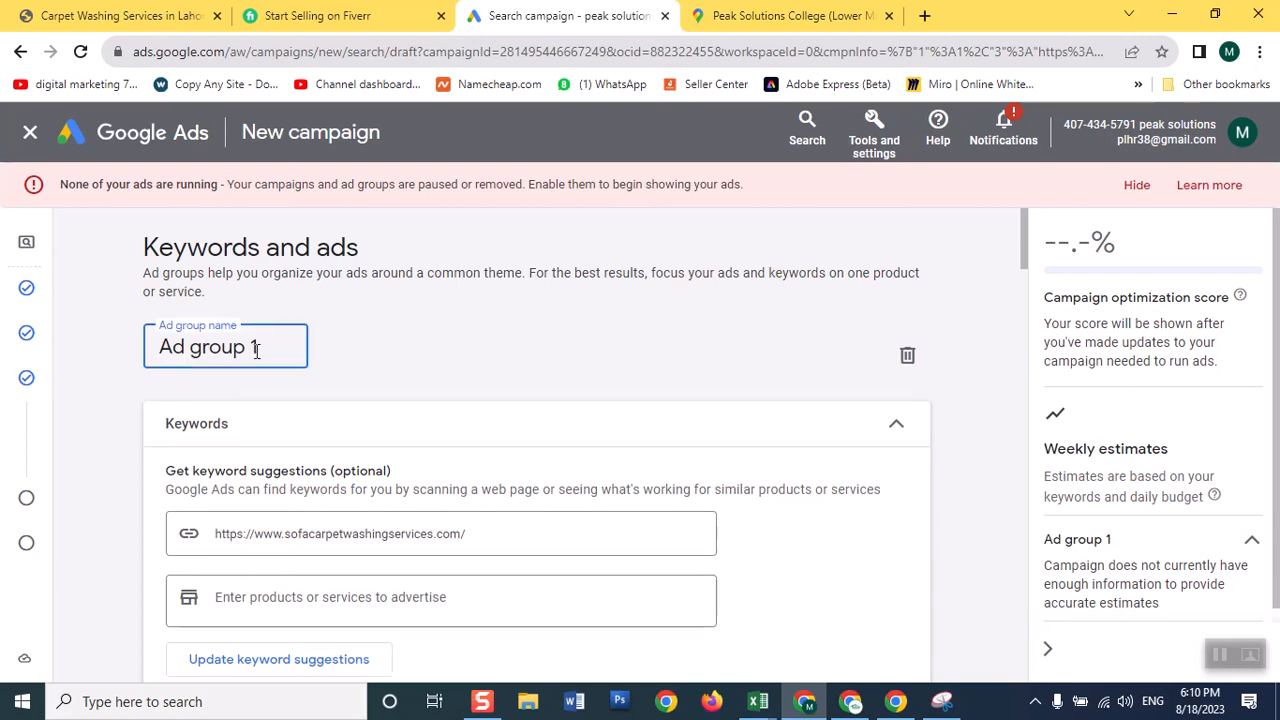
{"action": "left_click_drag", "start_coordinate": [263, 348], "coordinate": [98, 350]}
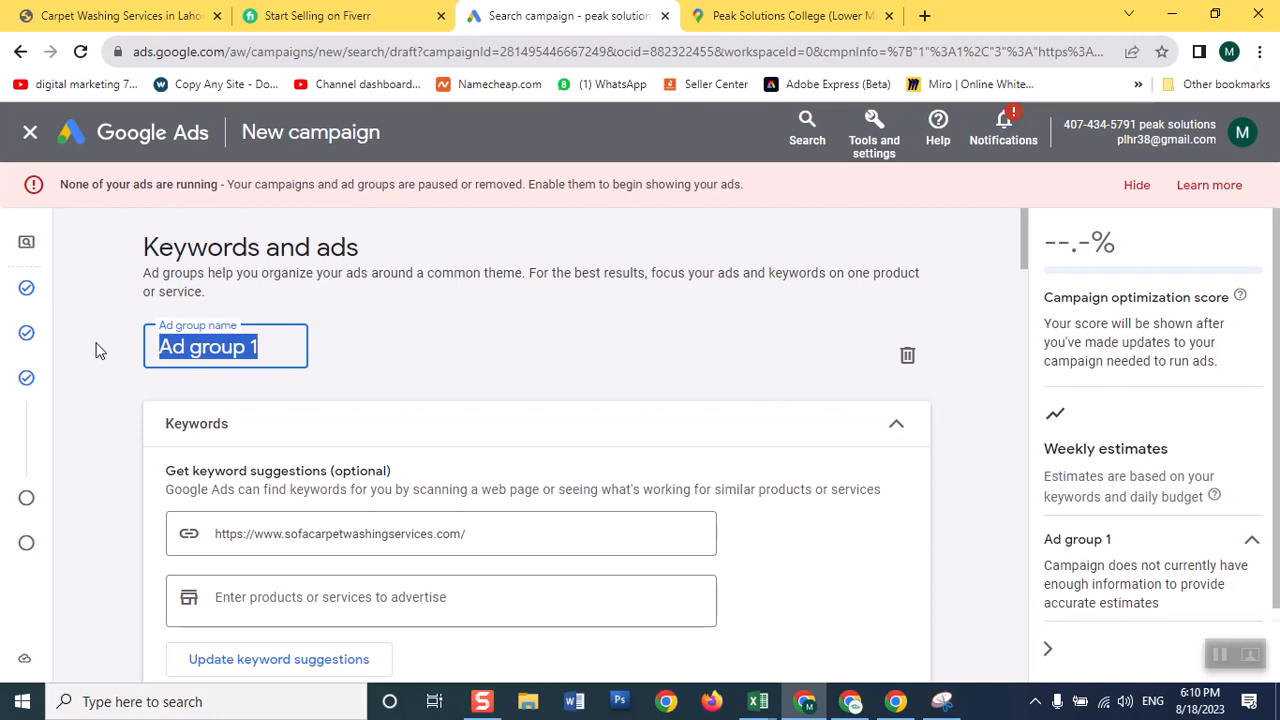
{"action": "type", "text": "car"}
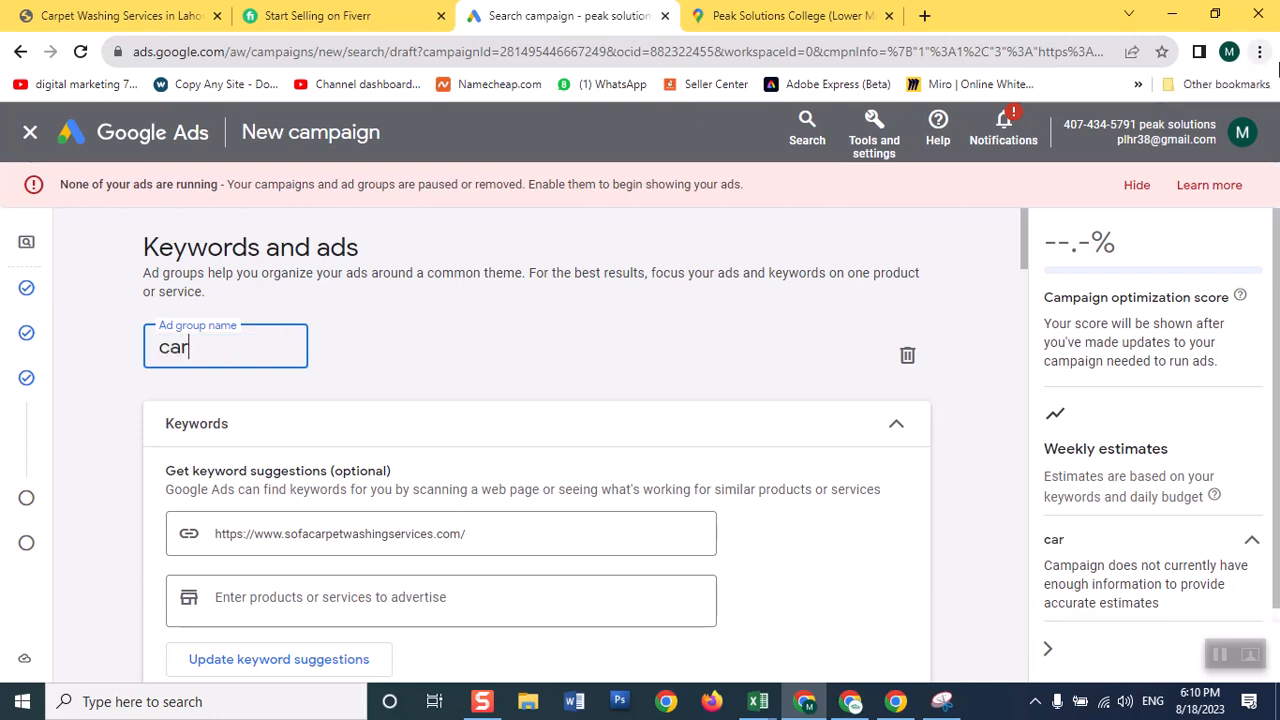
{"action": "type", "text": "pet was"}
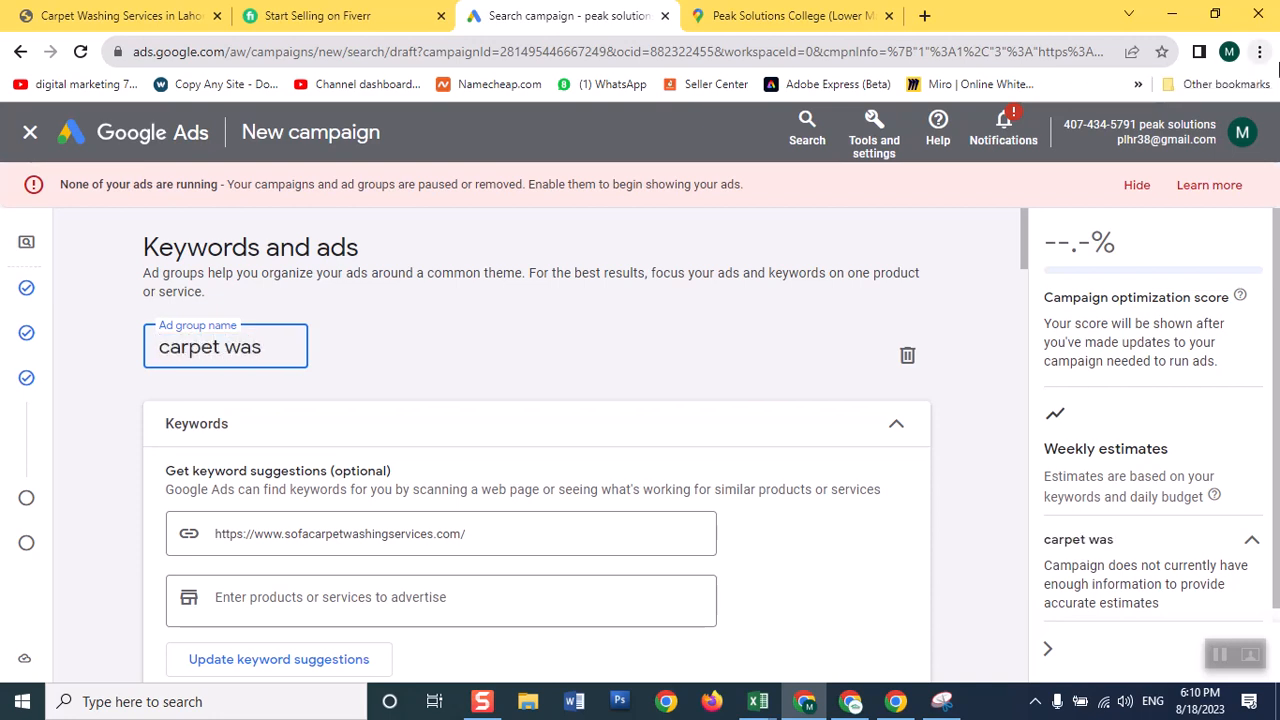
{"action": "type", "text": "hing"}
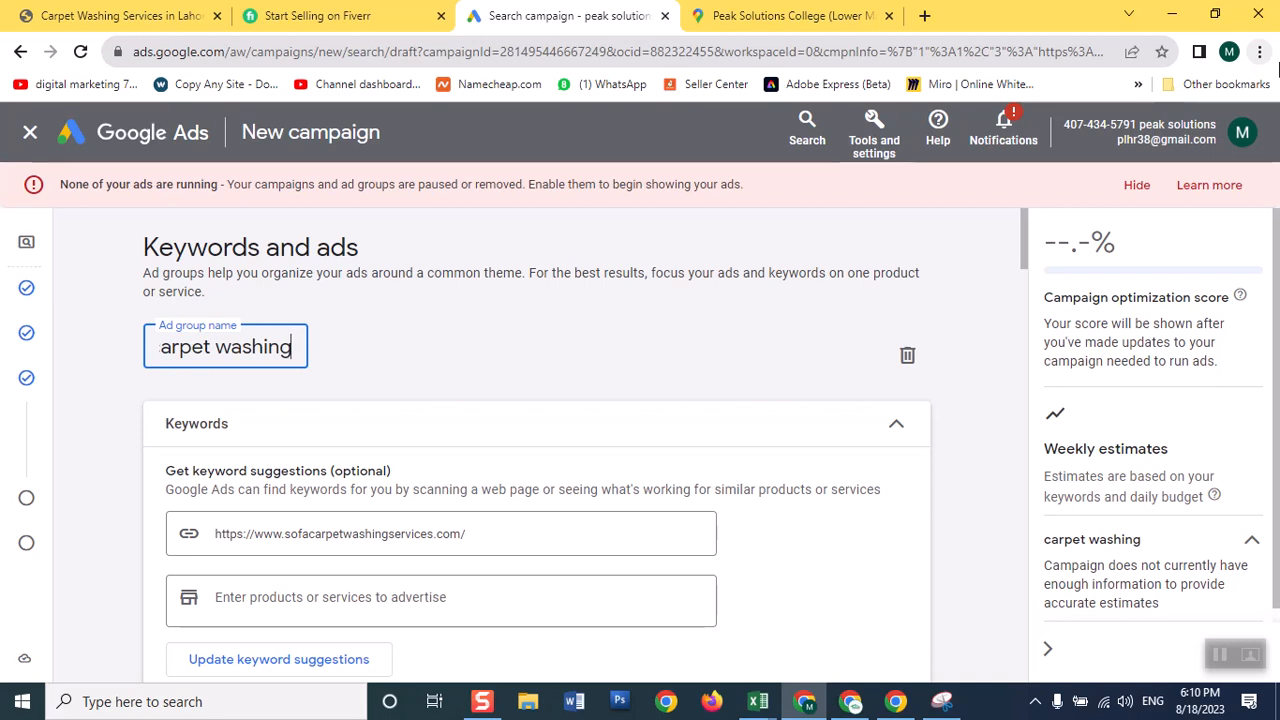
{"action": "type", "text": "-may-23"}
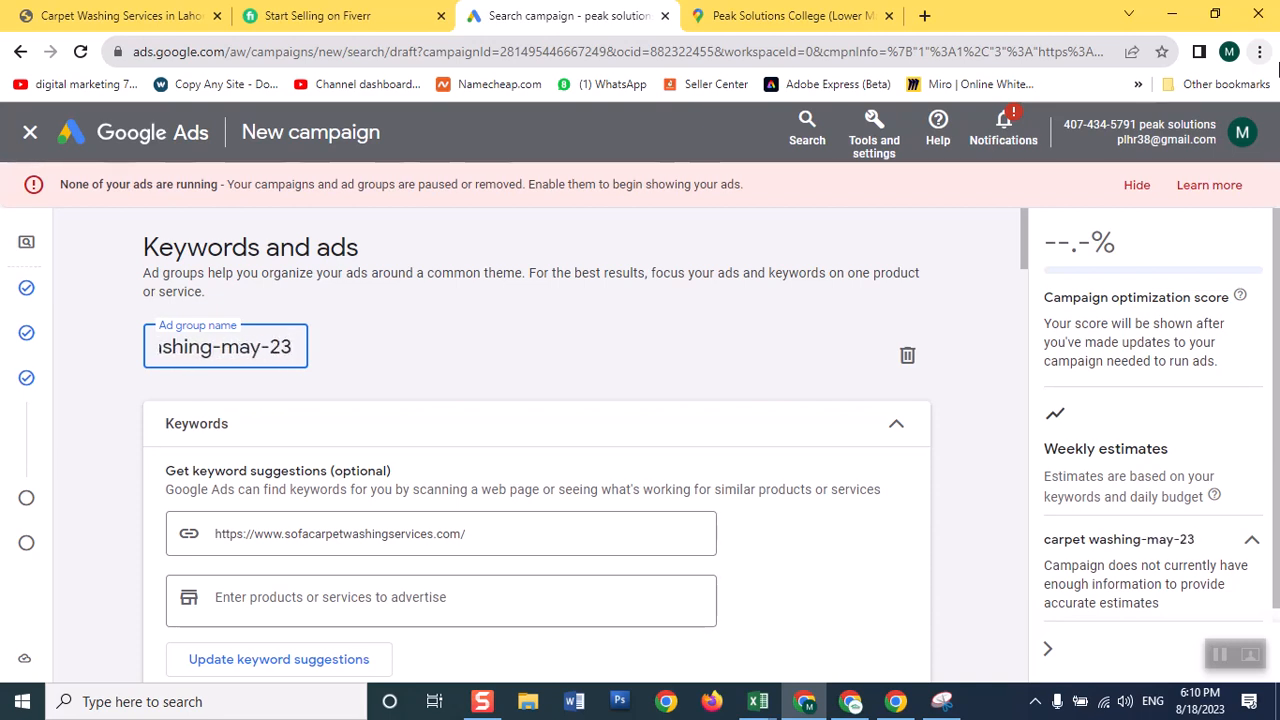
{"action": "left_click", "coordinate": [550, 356]}
Remove "bissell carpet cleaner" from the suggested keywords of the ad group.
{"action": "mouse_move", "coordinate": [1025, 241]}
{"action": "left_mouse_down"}
{"action": "mouse_move", "coordinate": [1016, 279]}
{"action": "mouse_move", "coordinate": [1026, 266]}
{"action": "left_mouse_up"}
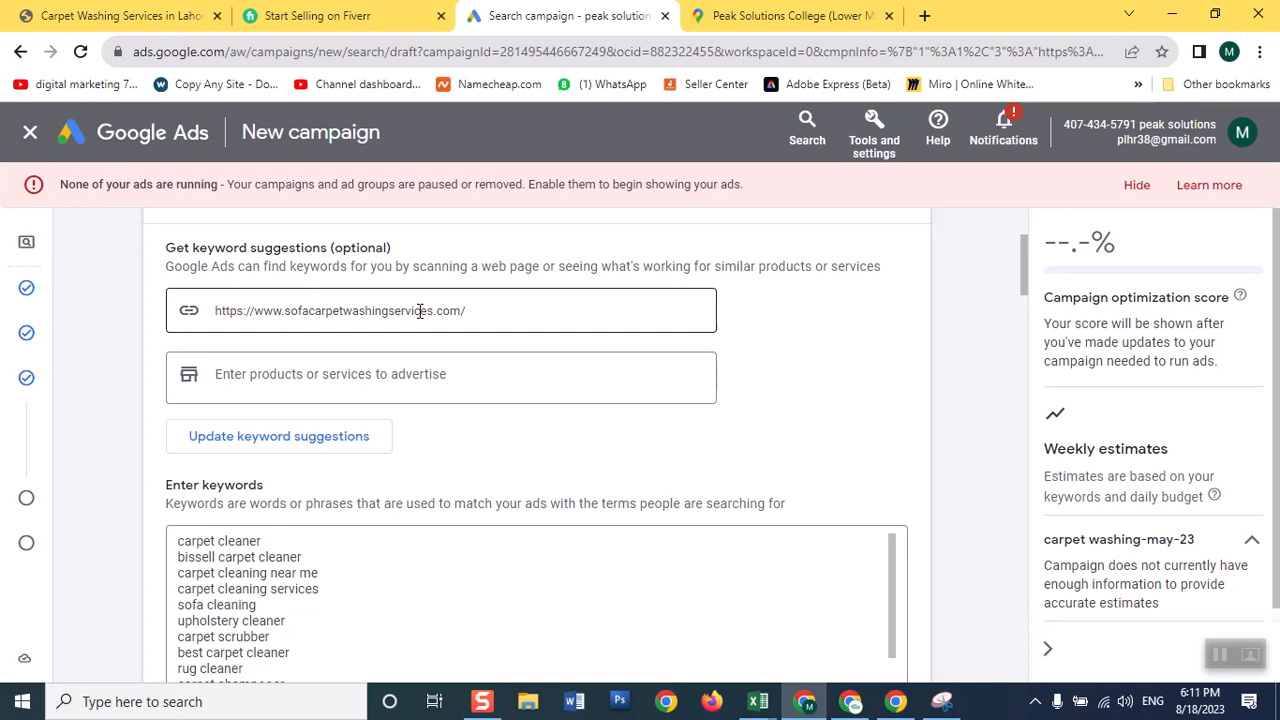
{"action": "left_click", "coordinate": [521, 309]}
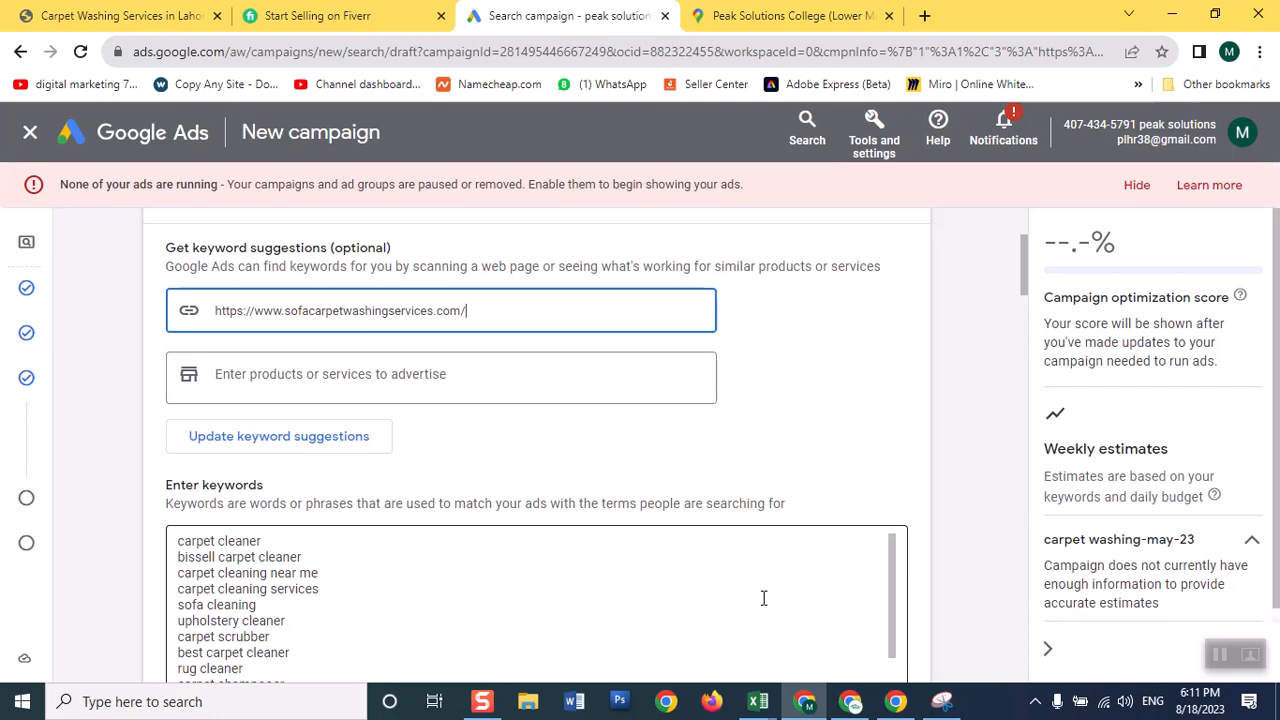
{"action": "left_click_drag", "start_coordinate": [893, 569], "coordinate": [906, 541]}
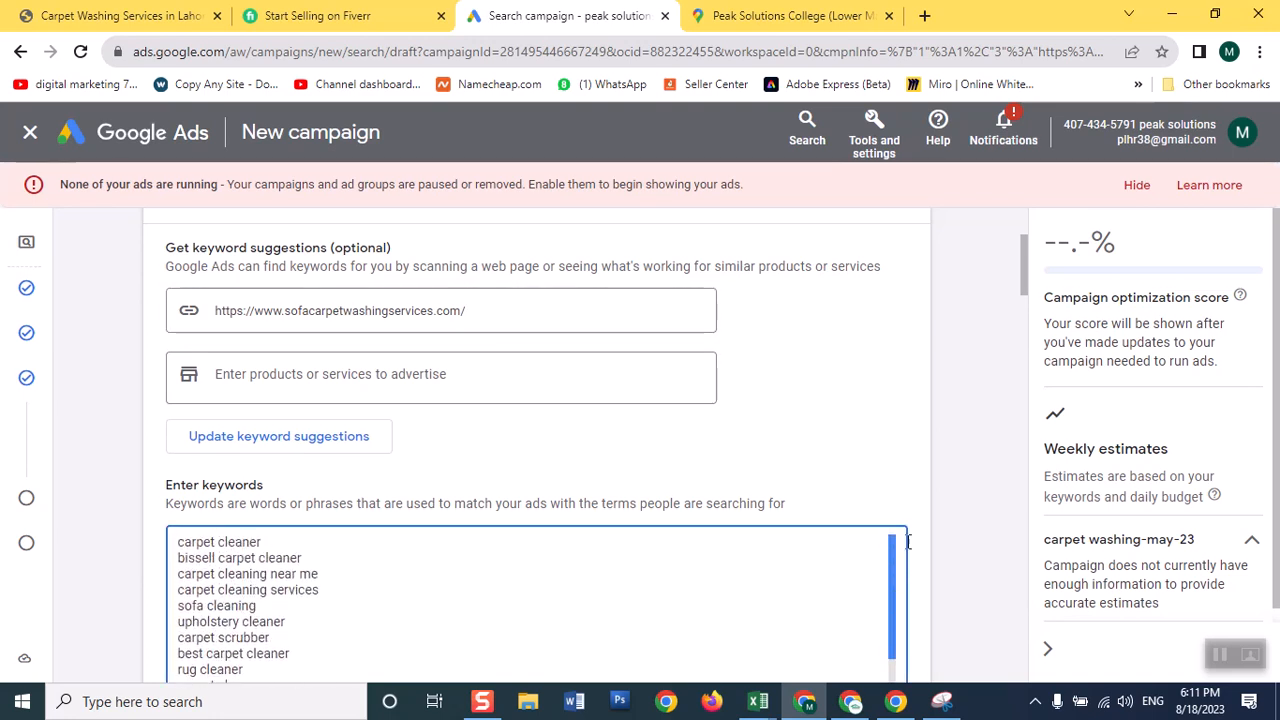
{"action": "left_click_drag", "start_coordinate": [1025, 288], "coordinate": [1030, 305]}
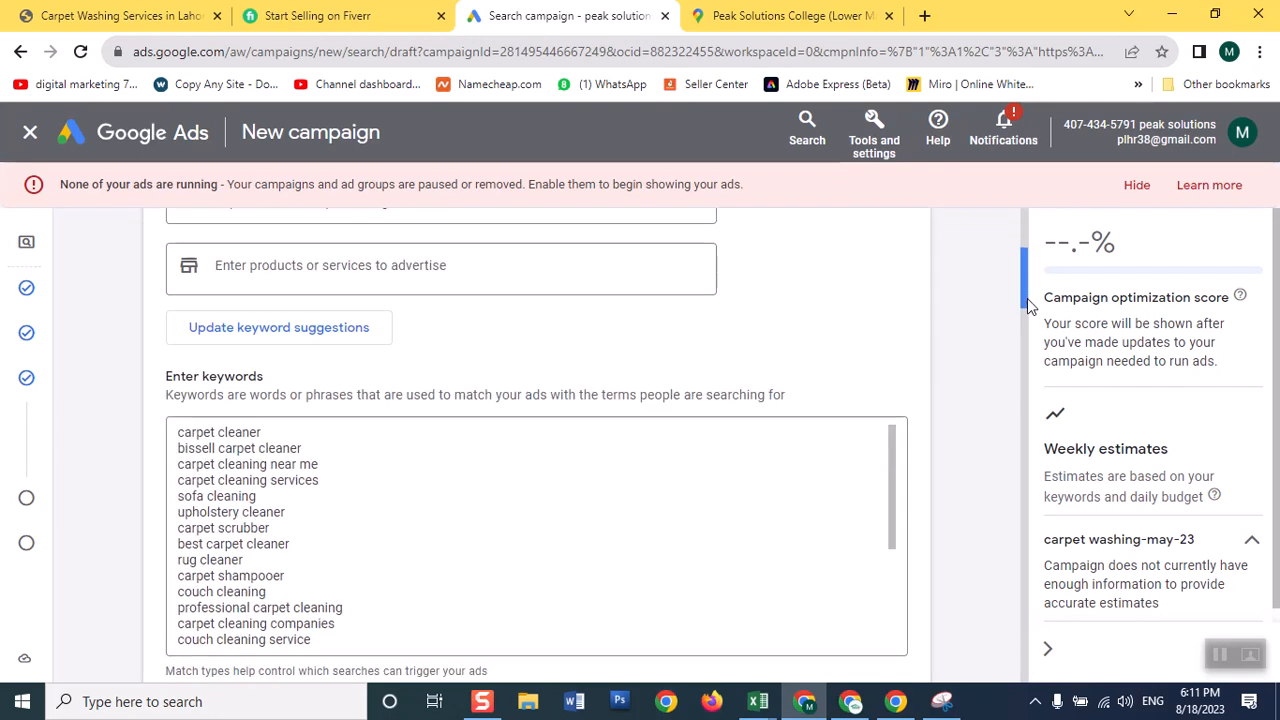
{"action": "triple_click", "coordinate": [184, 449]}
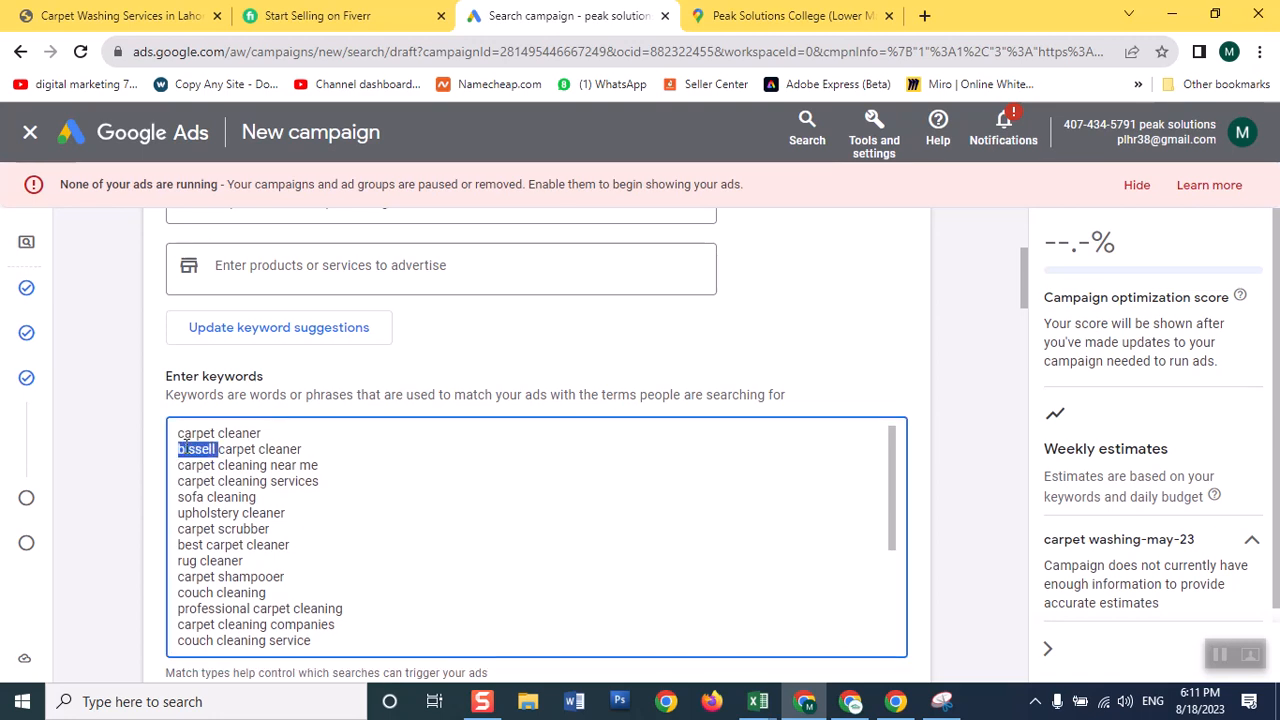
{"action": "key", "text": "BackSpace"}
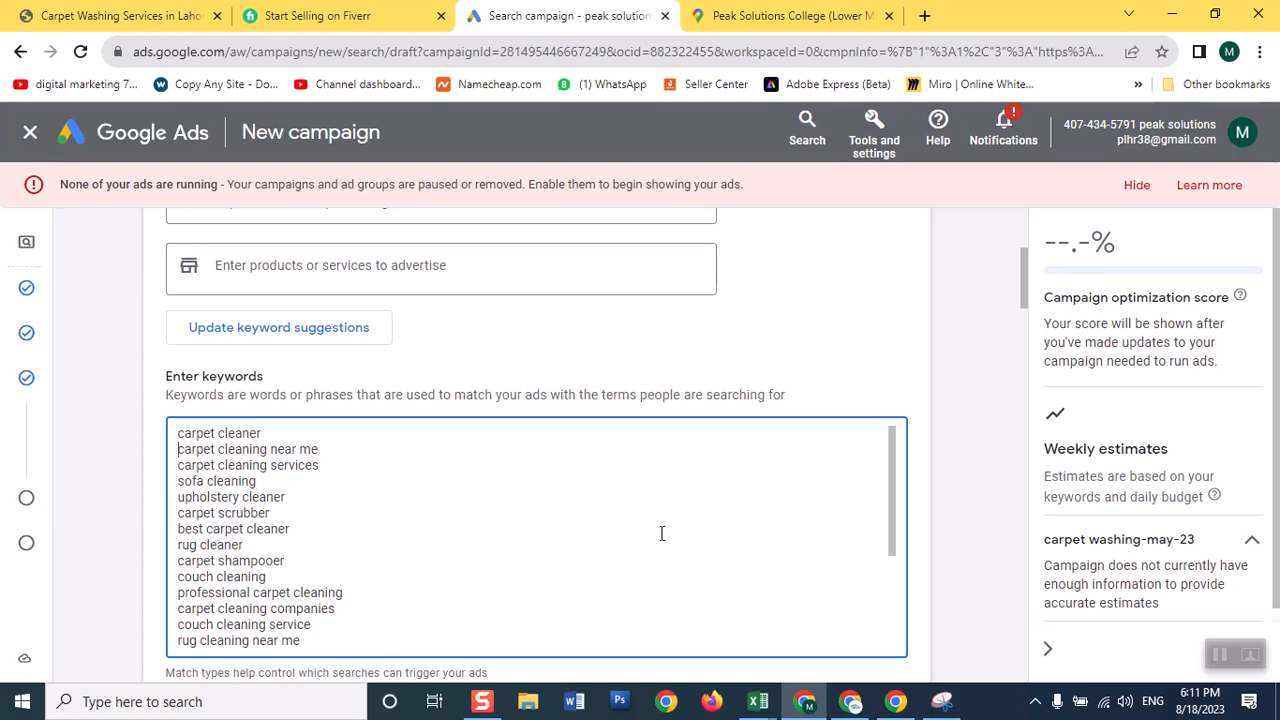
Remove "carpet repair" from the ad group's keyword list.
{"action": "left_click_drag", "start_coordinate": [895, 457], "coordinate": [895, 482]}
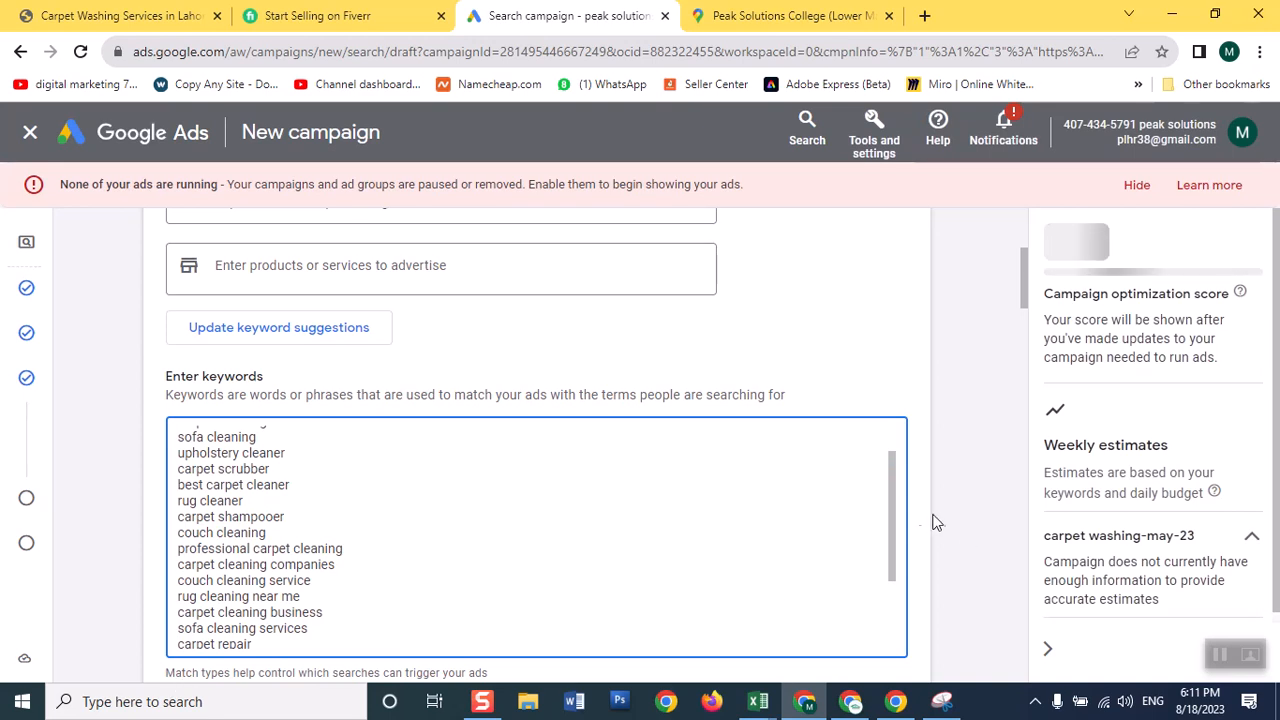
{"action": "scroll", "coordinate": [897, 499], "scroll_direction": "down", "scroll_amount": 1}
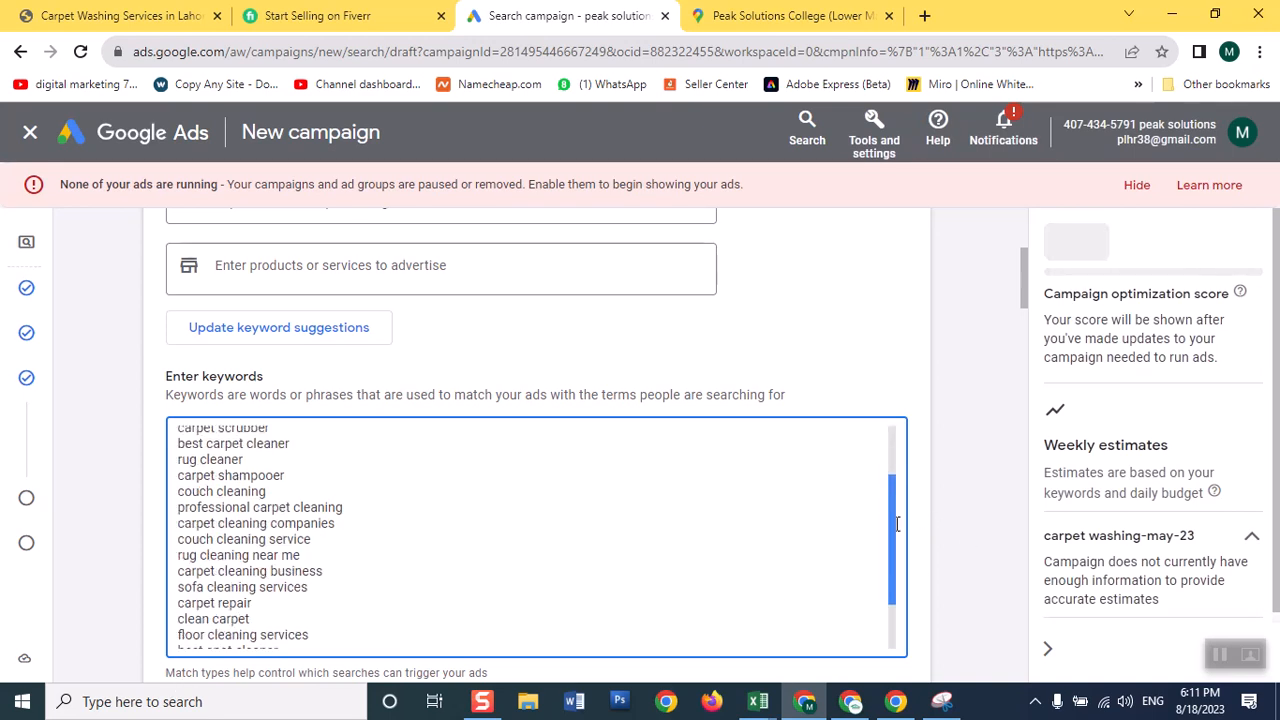
{"action": "triple_click", "coordinate": [216, 604]}
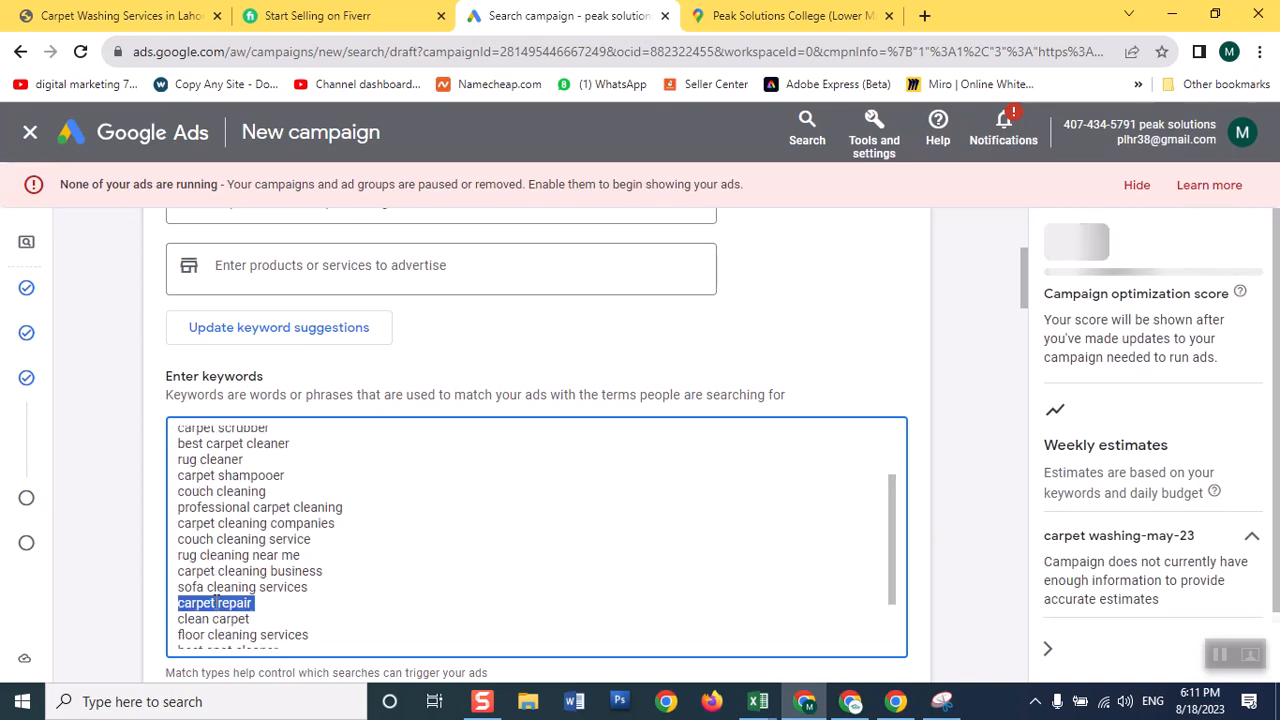
{"action": "key", "text": "BackSpace"}
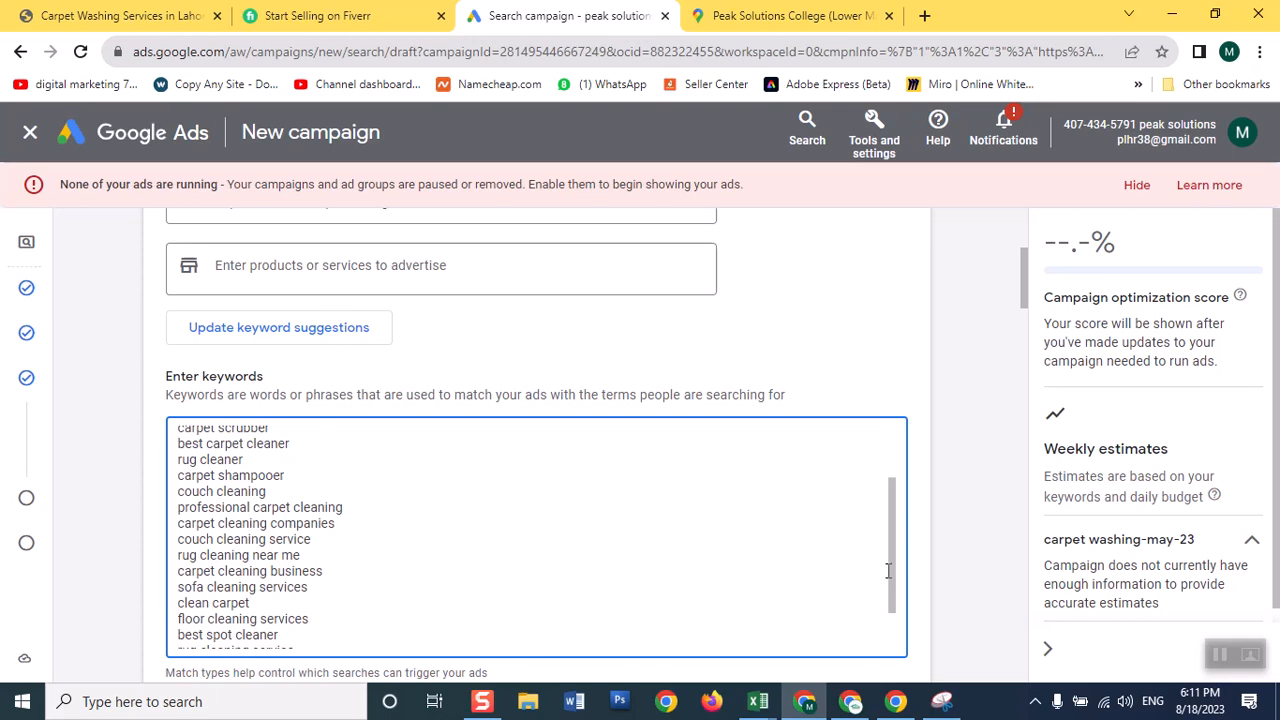
Delete the keywords "floor cleaning services" and "best spot cleaner" from the ad group's keyword list.
{"action": "scroll", "coordinate": [895, 560], "scroll_direction": "down", "scroll_amount": 2}
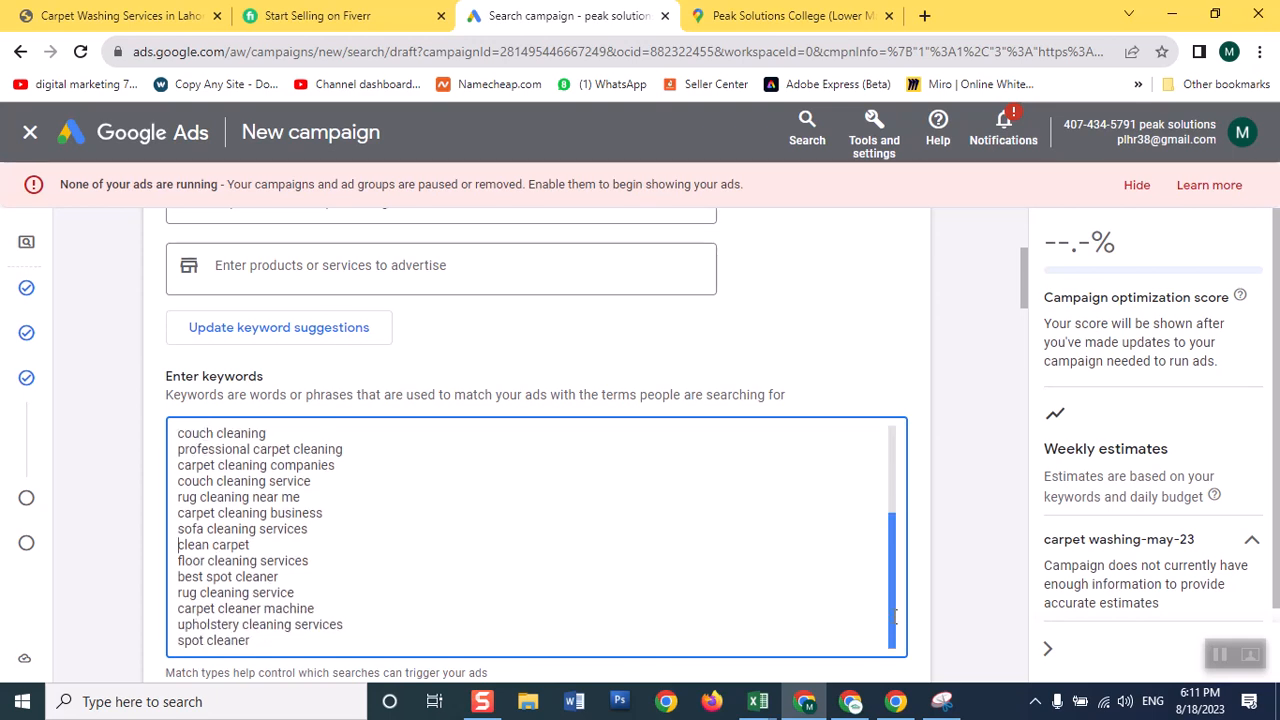
{"action": "triple_click", "coordinate": [210, 563]}
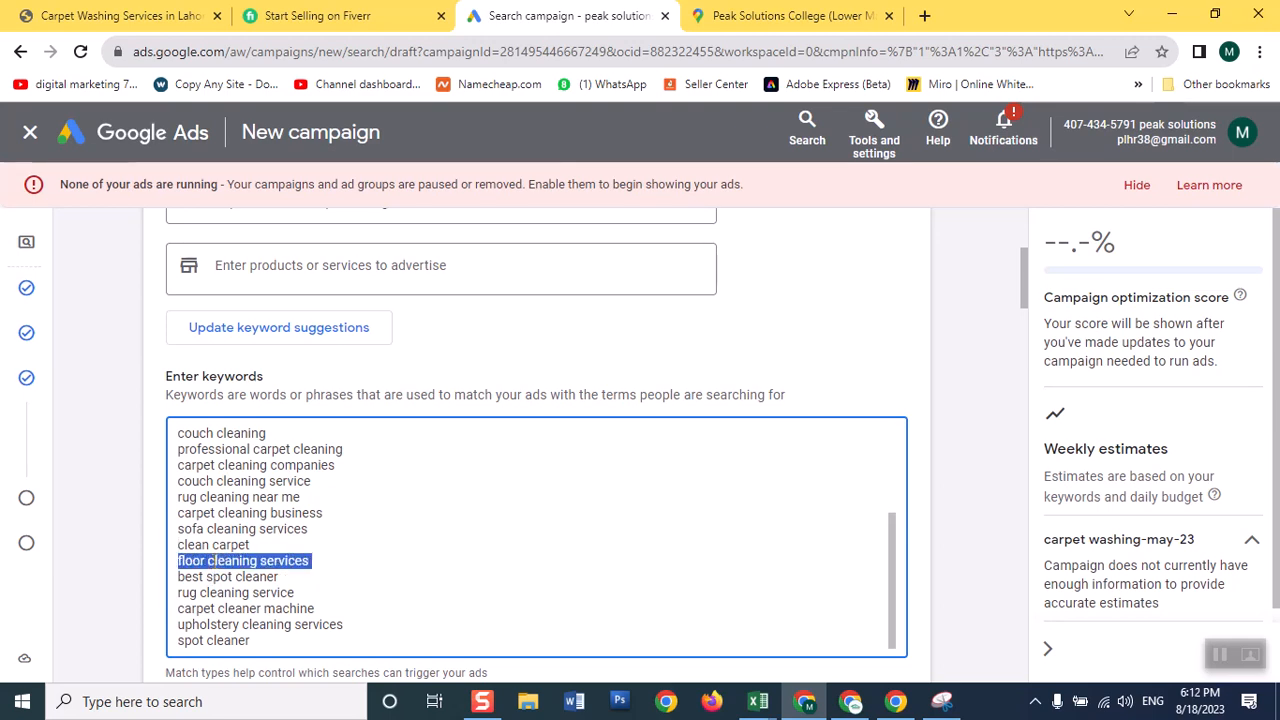
{"action": "key", "text": "BackSpace"}
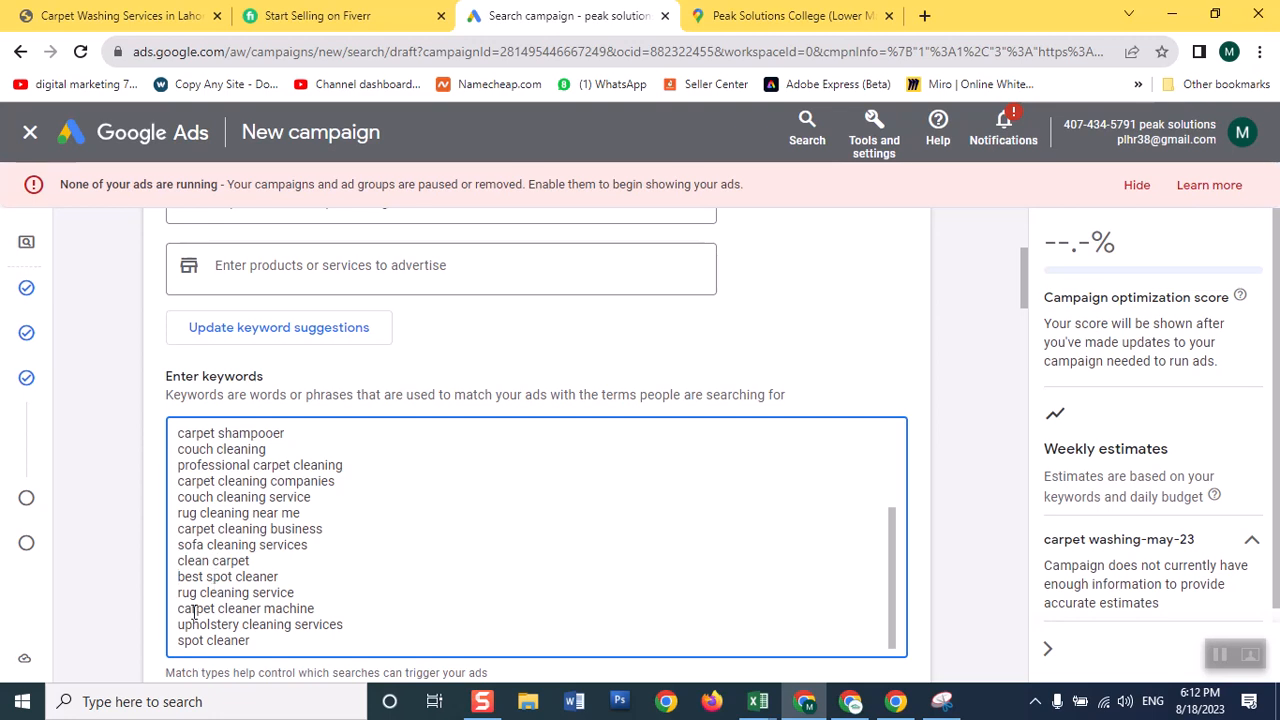
{"action": "triple_click", "coordinate": [250, 577]}
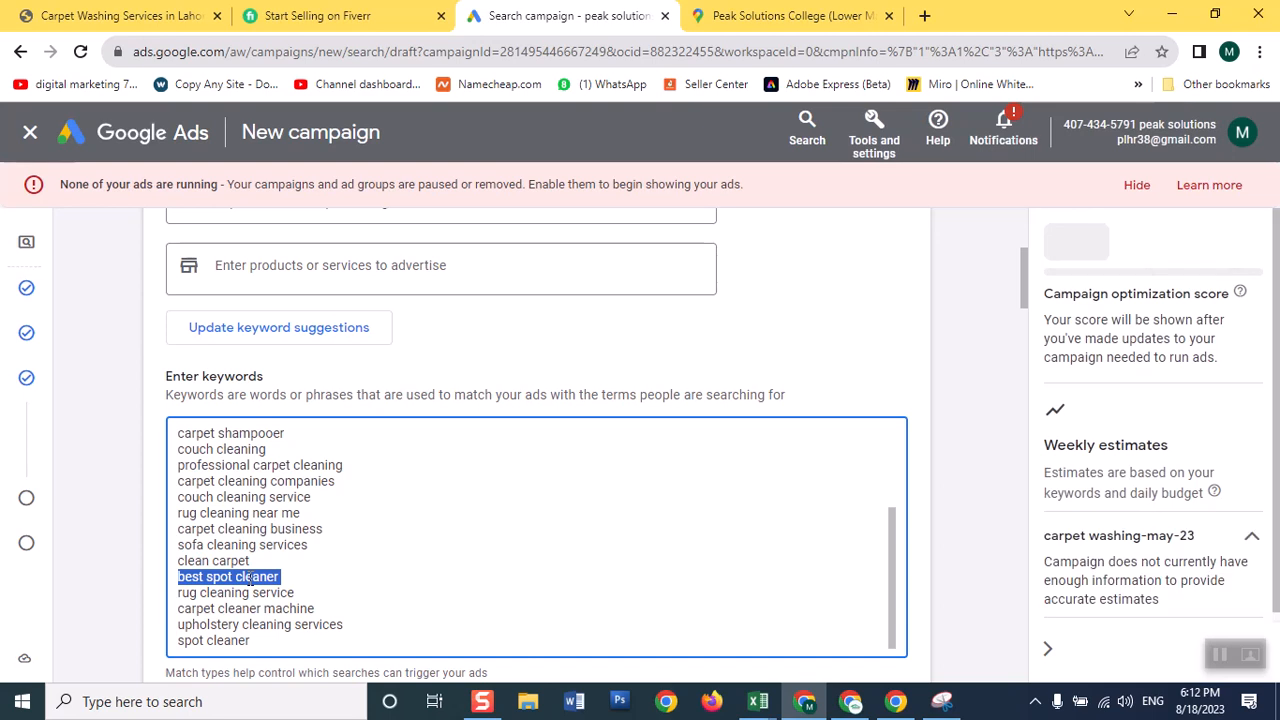
{"action": "key", "text": "BackSpace"}
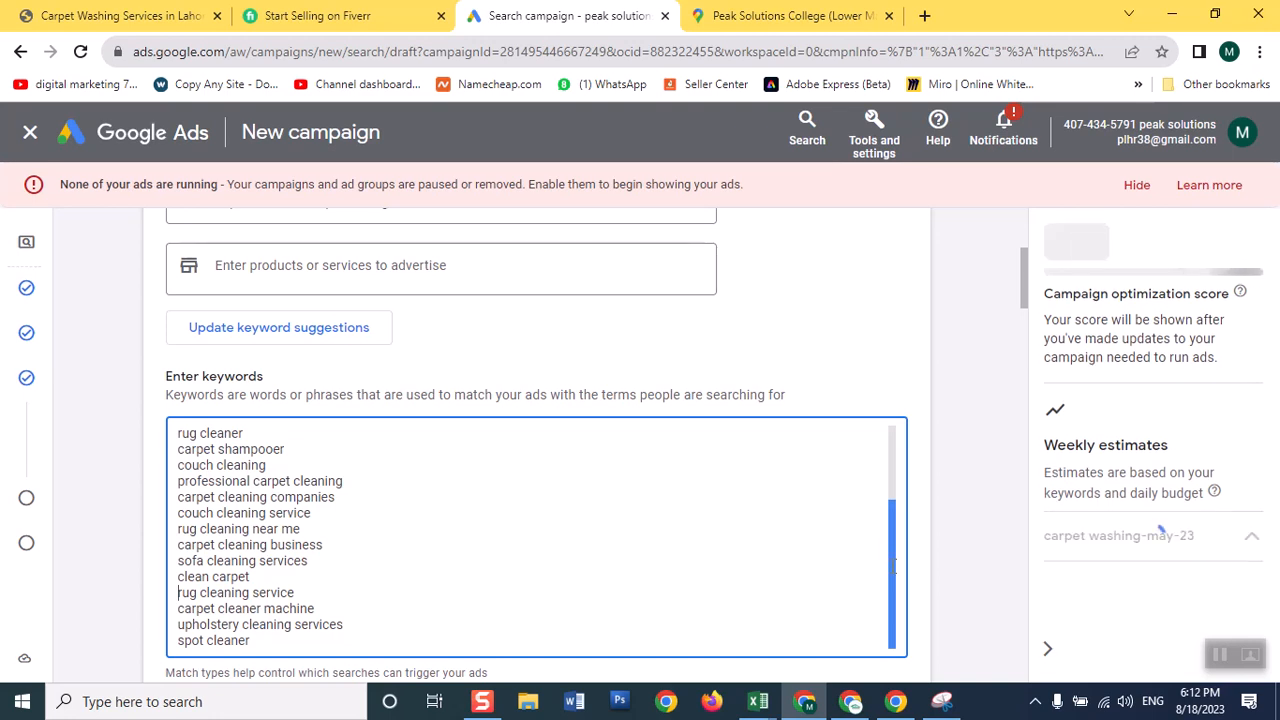
Delete the keyword "spot cleaner" at the end of the keyword list.
{"action": "double_click", "coordinate": [222, 642]}
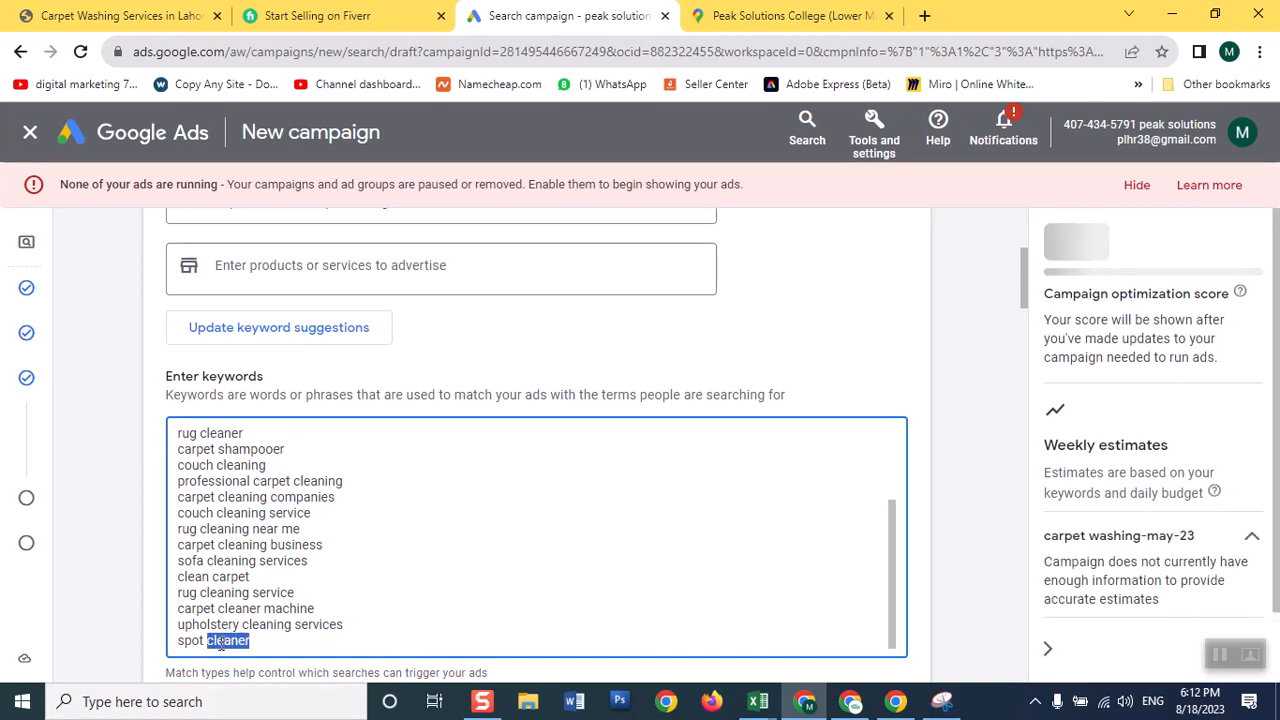
{"action": "left_click", "coordinate": [221, 641]}
{"action": "triple_click", "coordinate": [220, 641]}
{"action": "left_click", "coordinate": [222, 636]}
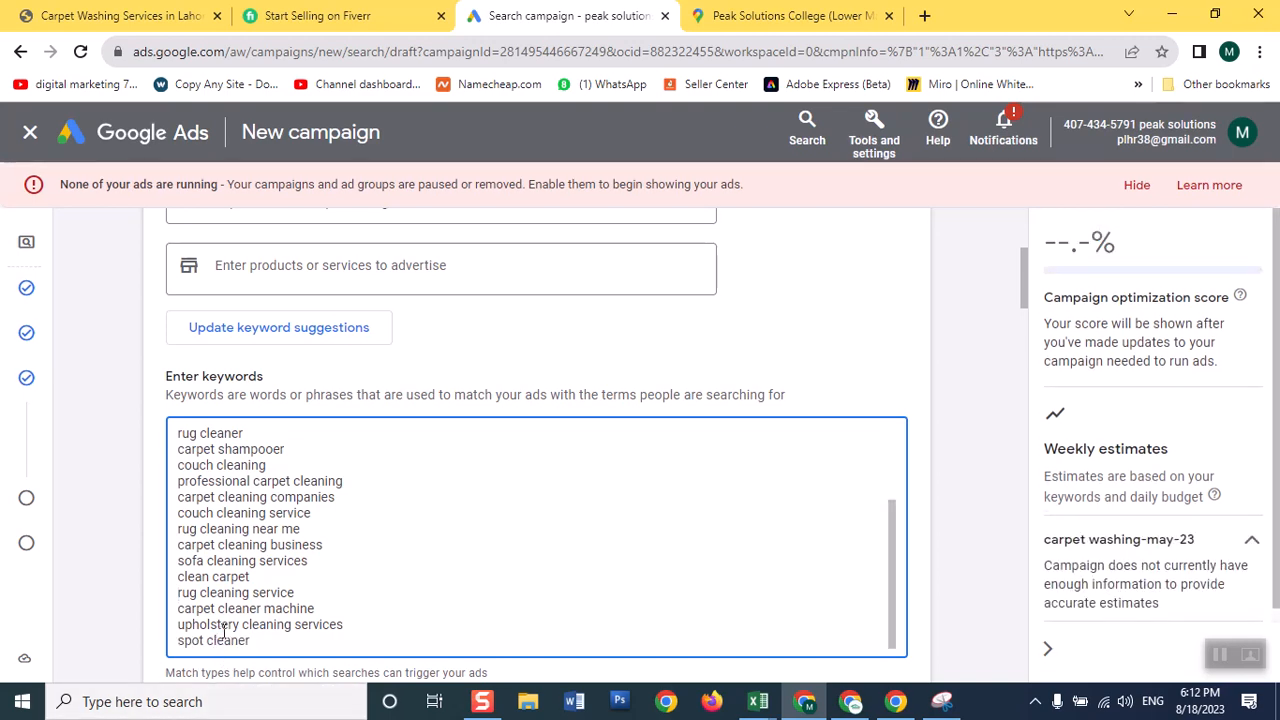
{"action": "triple_click", "coordinate": [205, 636]}
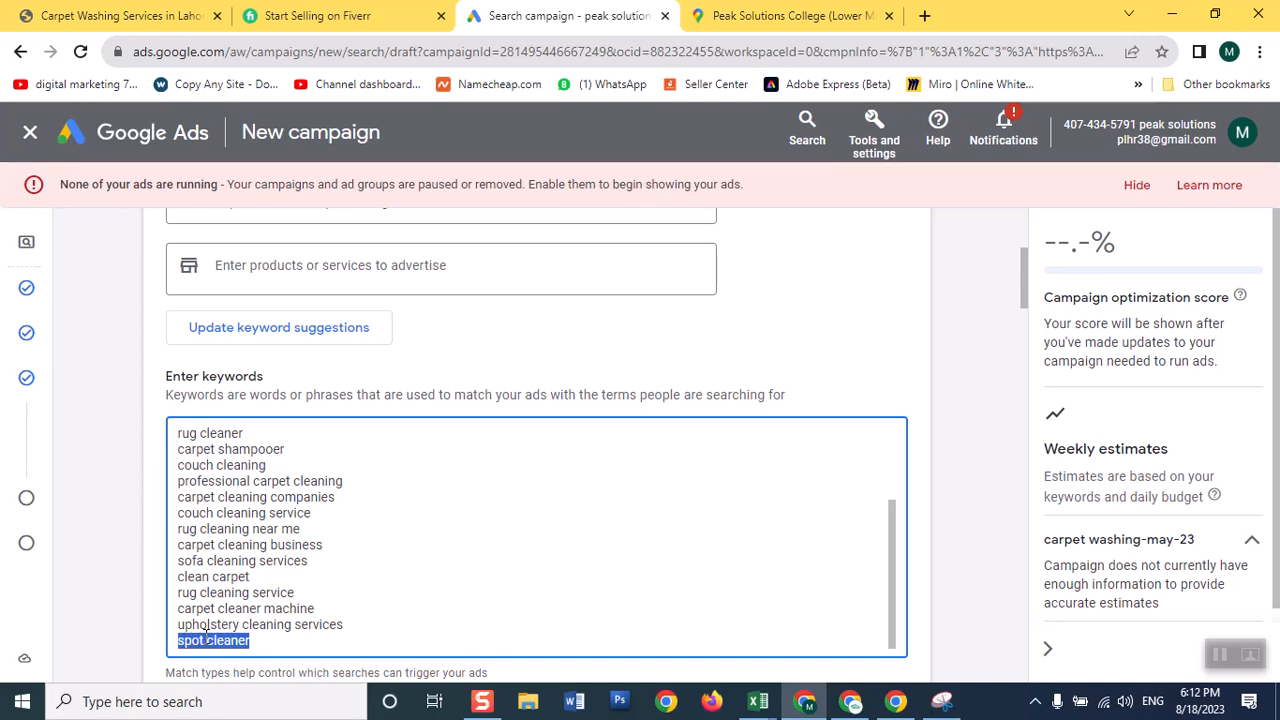
{"action": "key", "text": "BackSpace"}
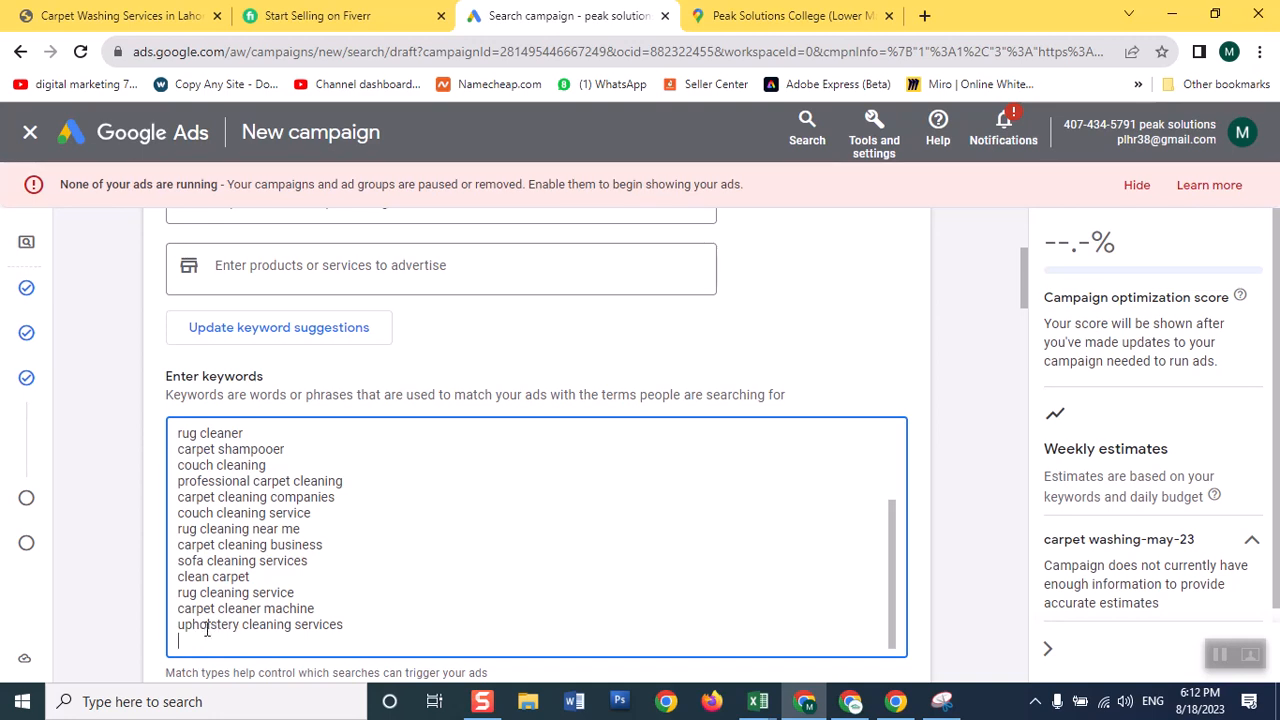
Set the first part of the ad's display path to carpet and enlarge the browser page zoom to 110%.
{"action": "scroll", "coordinate": [1277, 555], "scroll_direction": "down", "scroll_amount": 1}
{"action": "left_click_drag", "start_coordinate": [1024, 269], "coordinate": [1033, 332]}
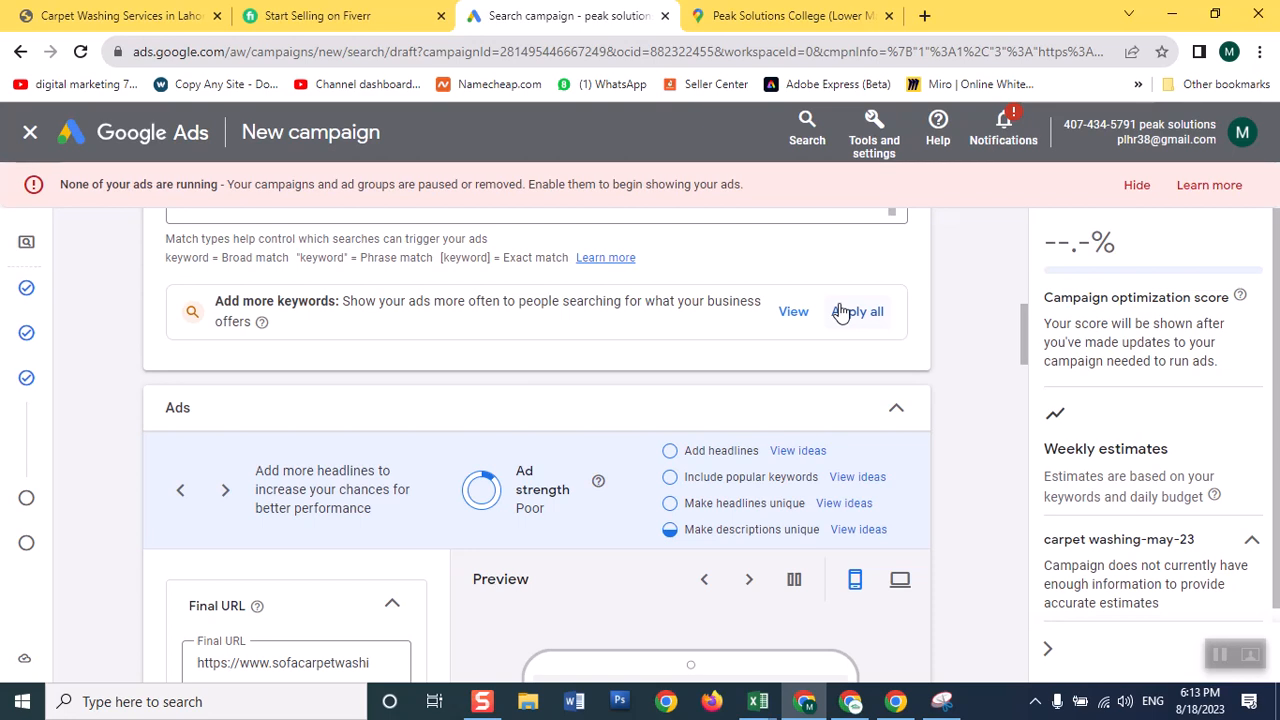
{"action": "mouse_move", "coordinate": [1025, 335]}
{"action": "left_mouse_down"}
{"action": "mouse_move", "coordinate": [1028, 349]}
{"action": "mouse_move", "coordinate": [1026, 330]}
{"action": "left_mouse_up"}
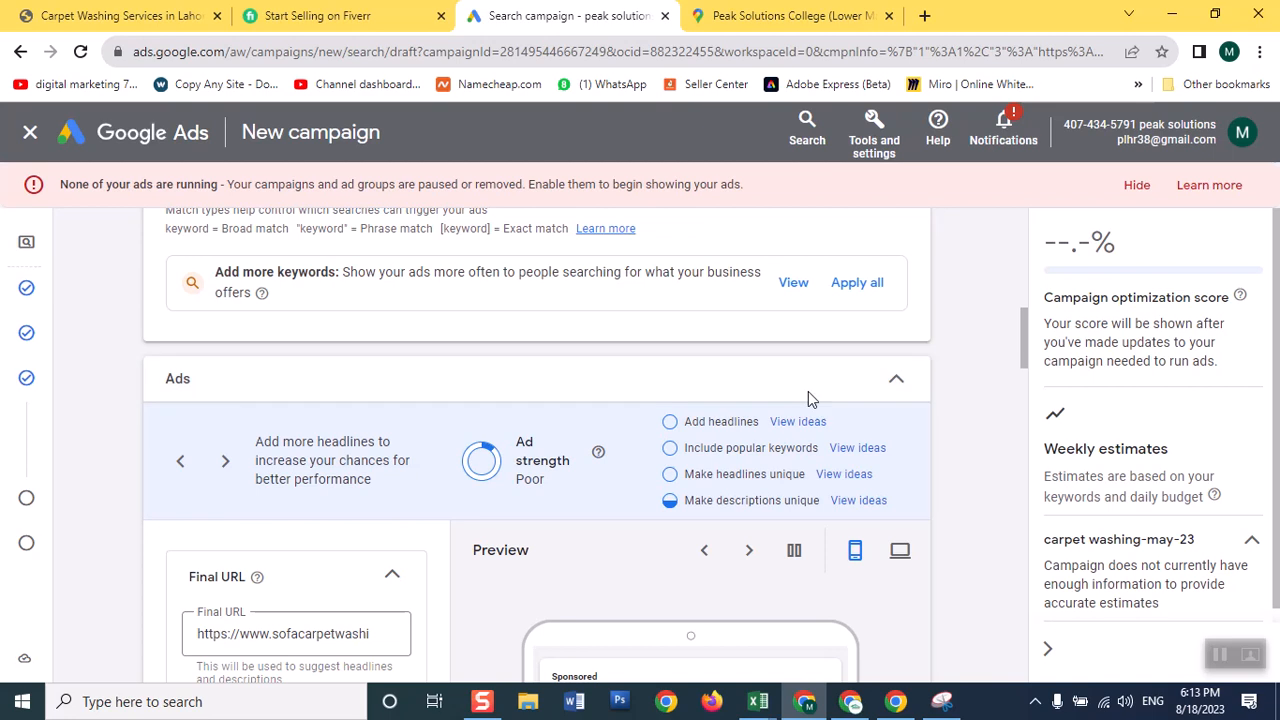
{"action": "mouse_move", "coordinate": [1025, 345]}
{"action": "left_mouse_down"}
{"action": "mouse_move", "coordinate": [1026, 362]}
{"action": "mouse_move", "coordinate": [1014, 357]}
{"action": "left_mouse_up"}
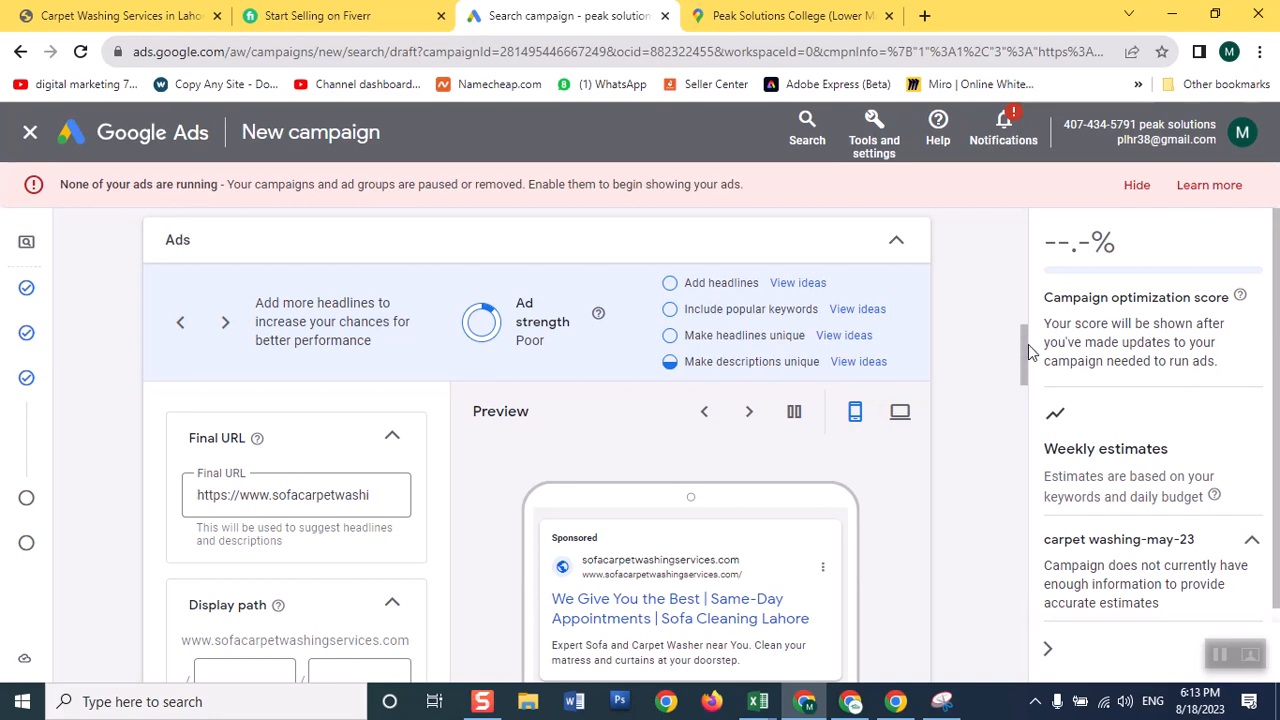
{"action": "left_click_drag", "start_coordinate": [1031, 350], "coordinate": [1026, 351]}
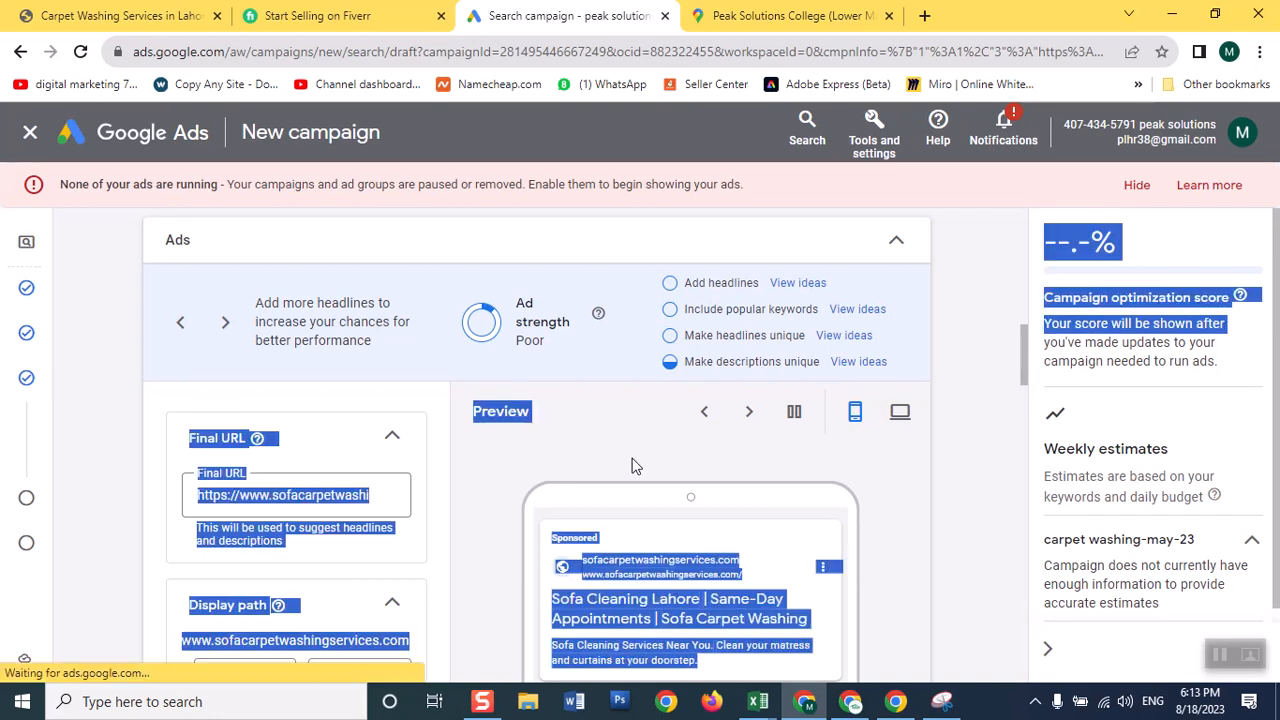
{"action": "left_click", "coordinate": [985, 410]}
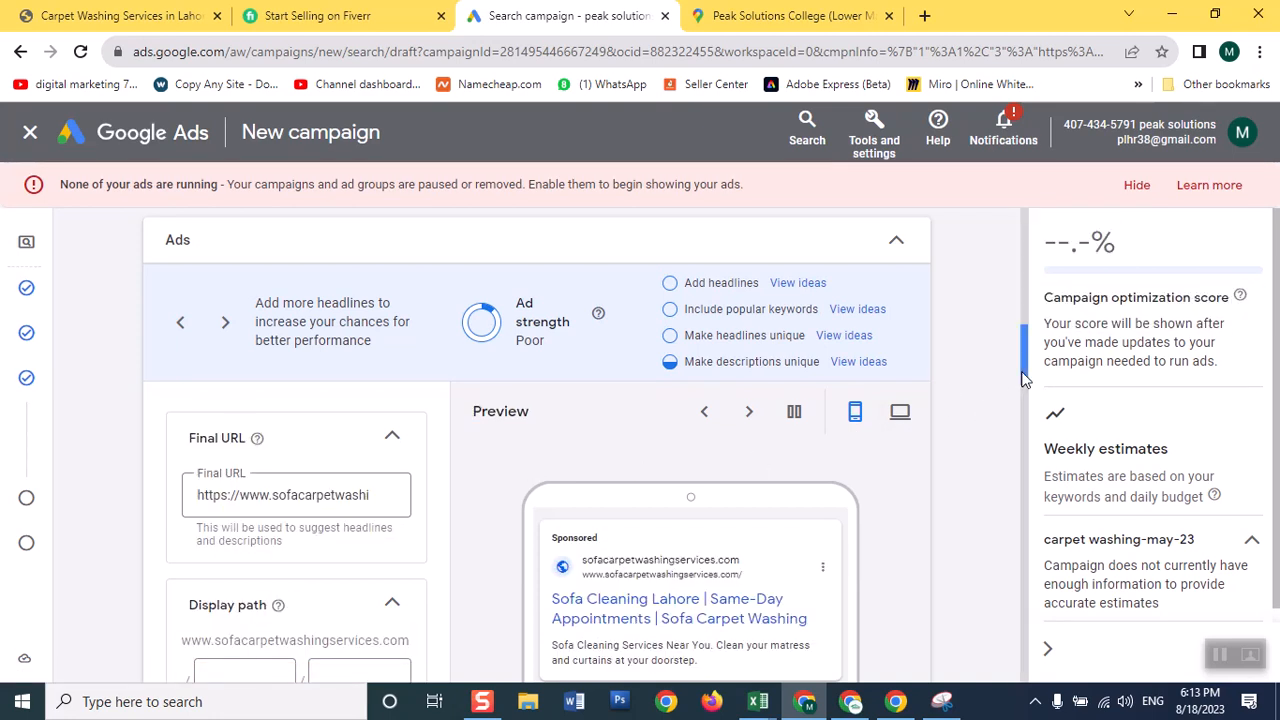
{"action": "scroll", "coordinate": [1020, 395], "scroll_direction": "down", "scroll_amount": 1}
{"action": "left_click", "coordinate": [251, 520]}
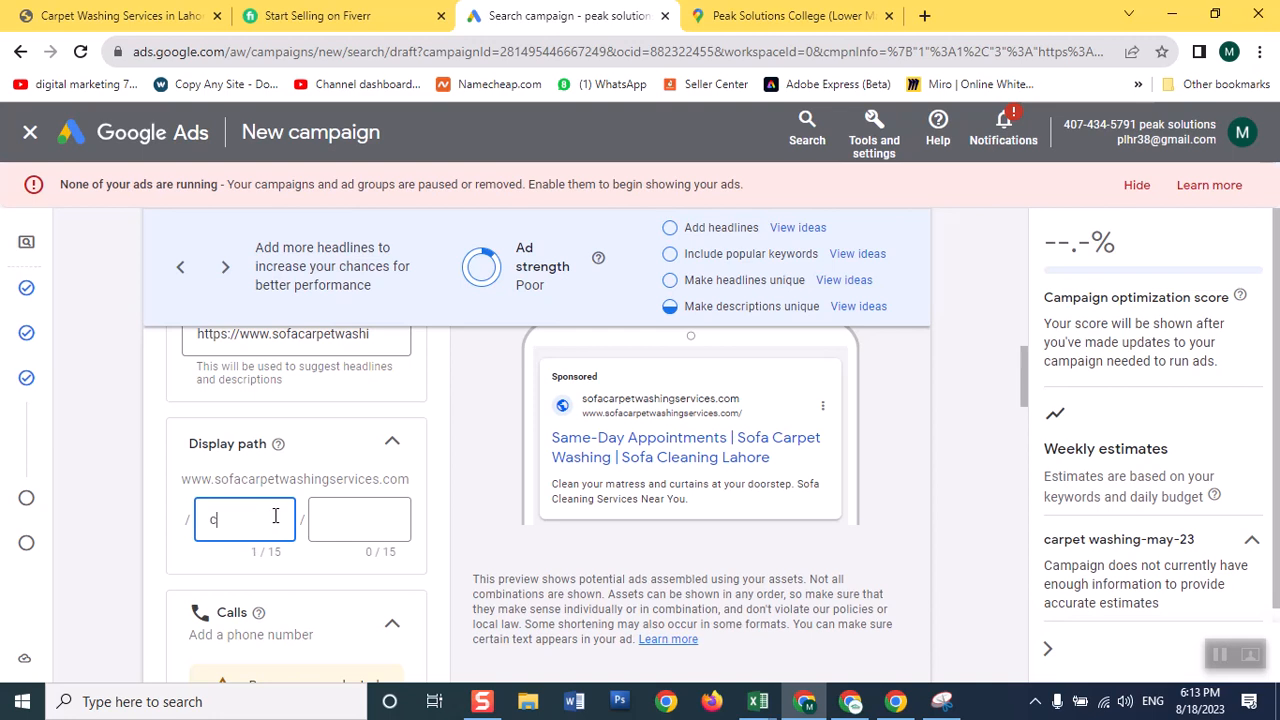
{"action": "type", "text": "pet"}
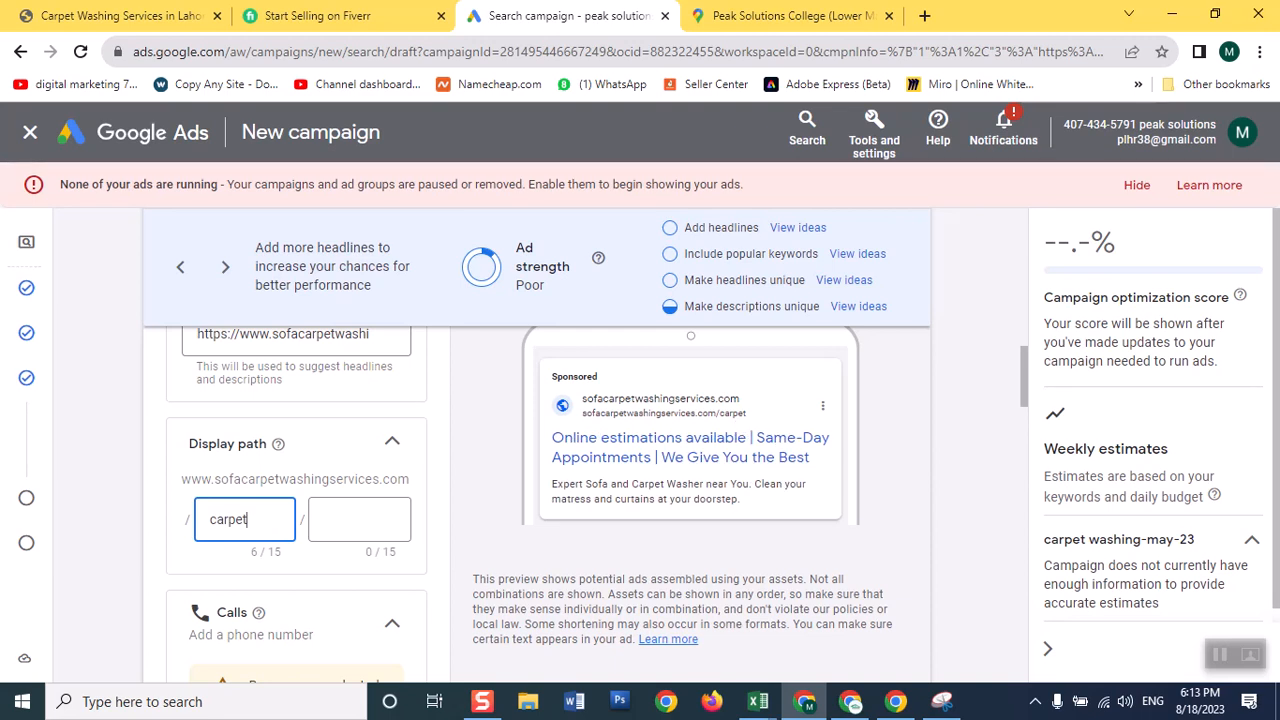
{"action": "left_click", "coordinate": [1262, 52]}
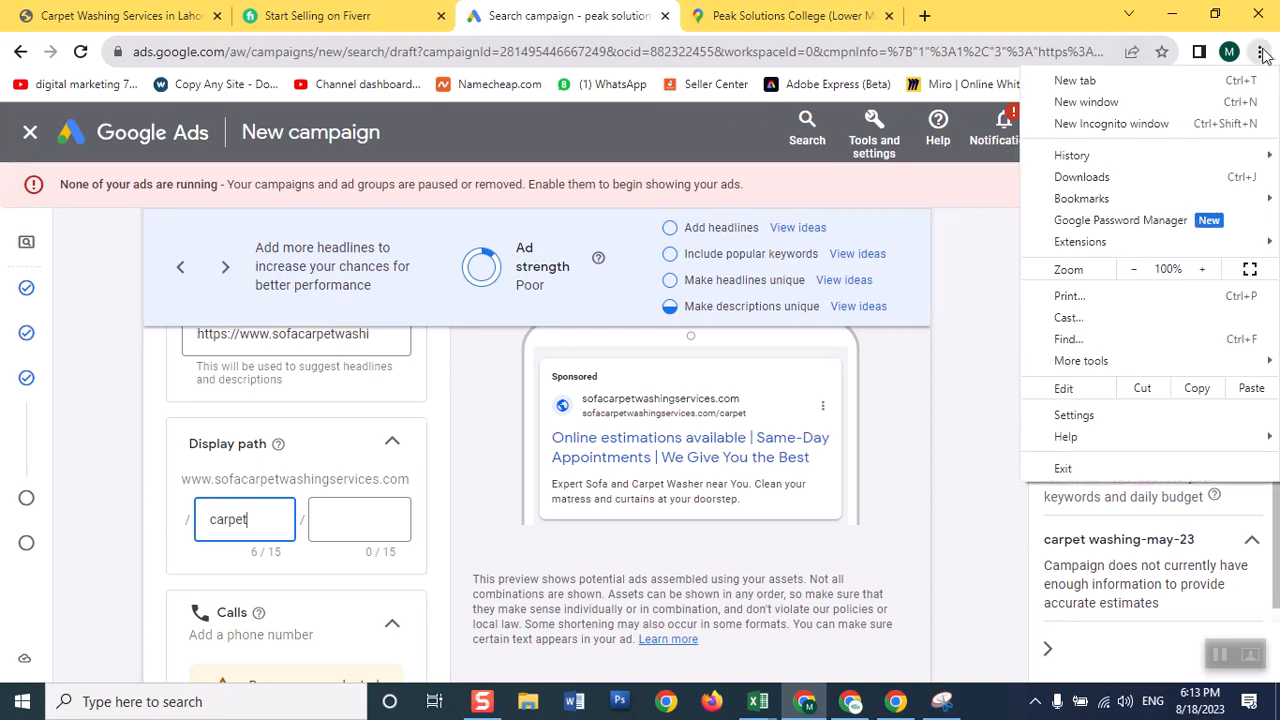
{"action": "left_click", "coordinate": [1203, 270]}
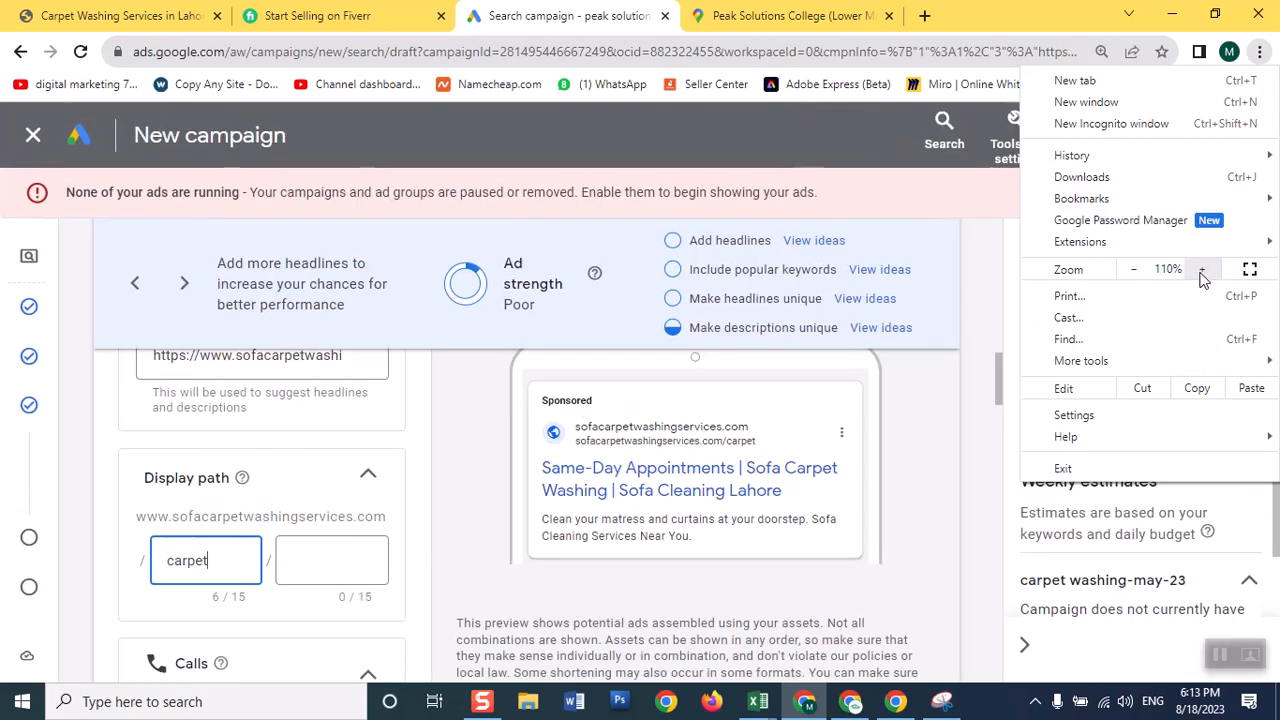
Enlarge the page zoom to 150% and set the second part of the ad's display path to cleaner.
{"action": "left_click", "coordinate": [1203, 270]}
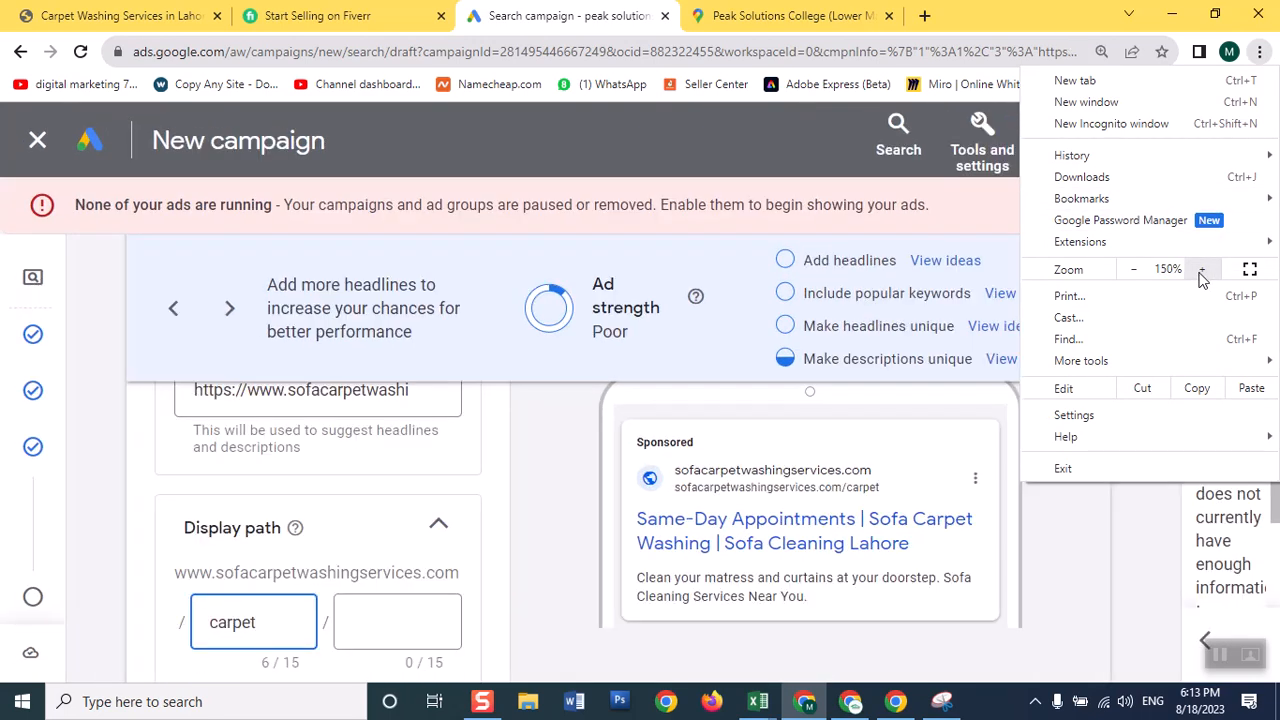
{"action": "left_click", "coordinate": [1203, 270]}
{"action": "left_click", "coordinate": [1130, 565]}
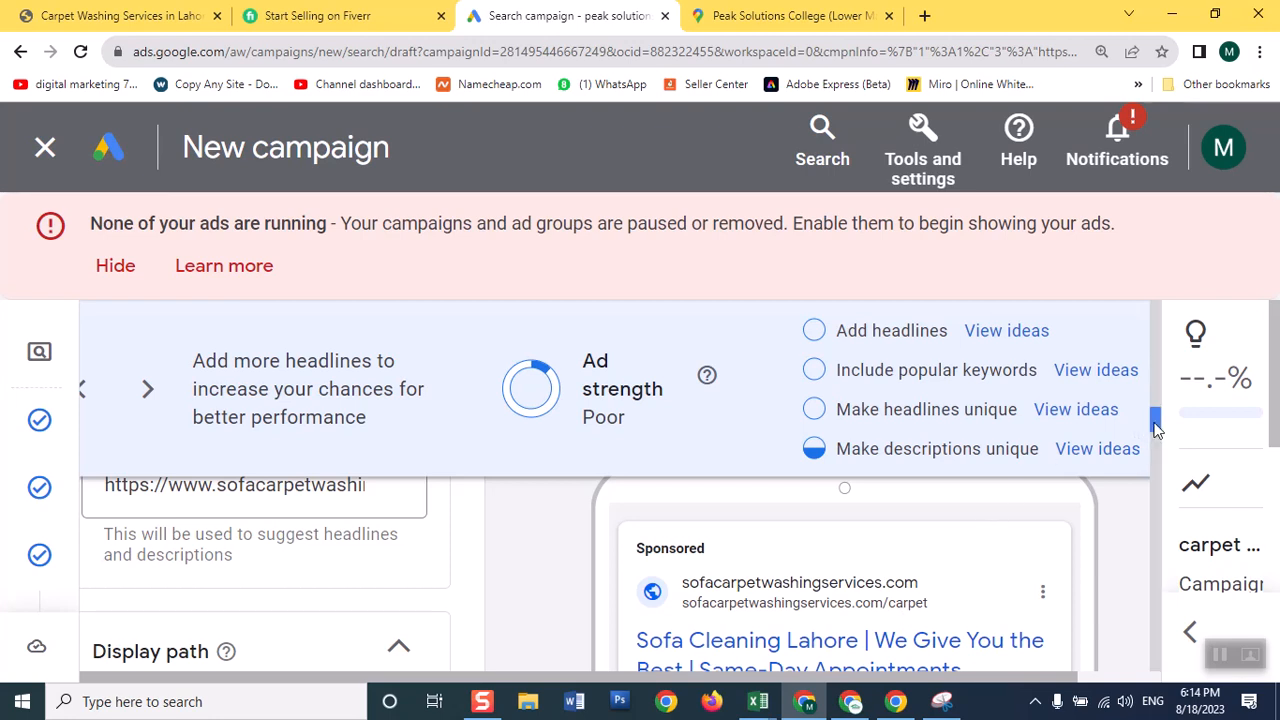
{"action": "scroll", "coordinate": [1155, 432], "scroll_direction": "down", "scroll_amount": 2}
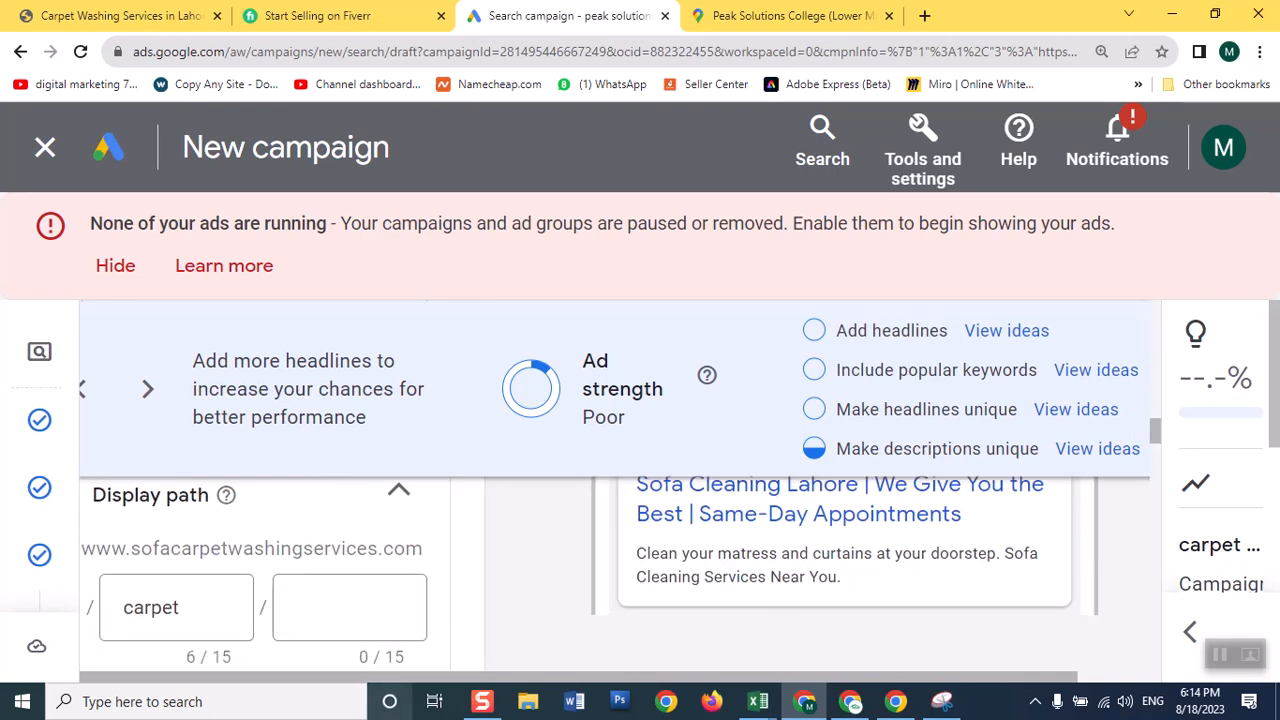
{"action": "left_click", "coordinate": [370, 630]}
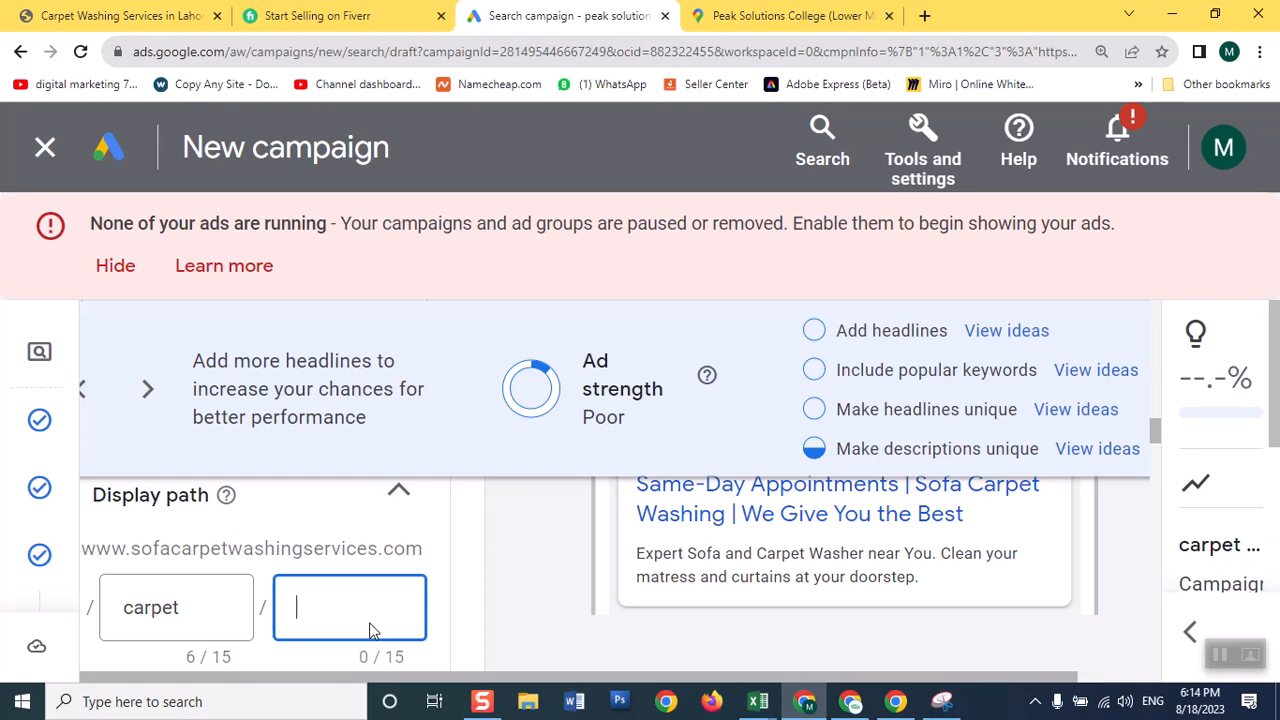
{"action": "type", "text": "cl"}
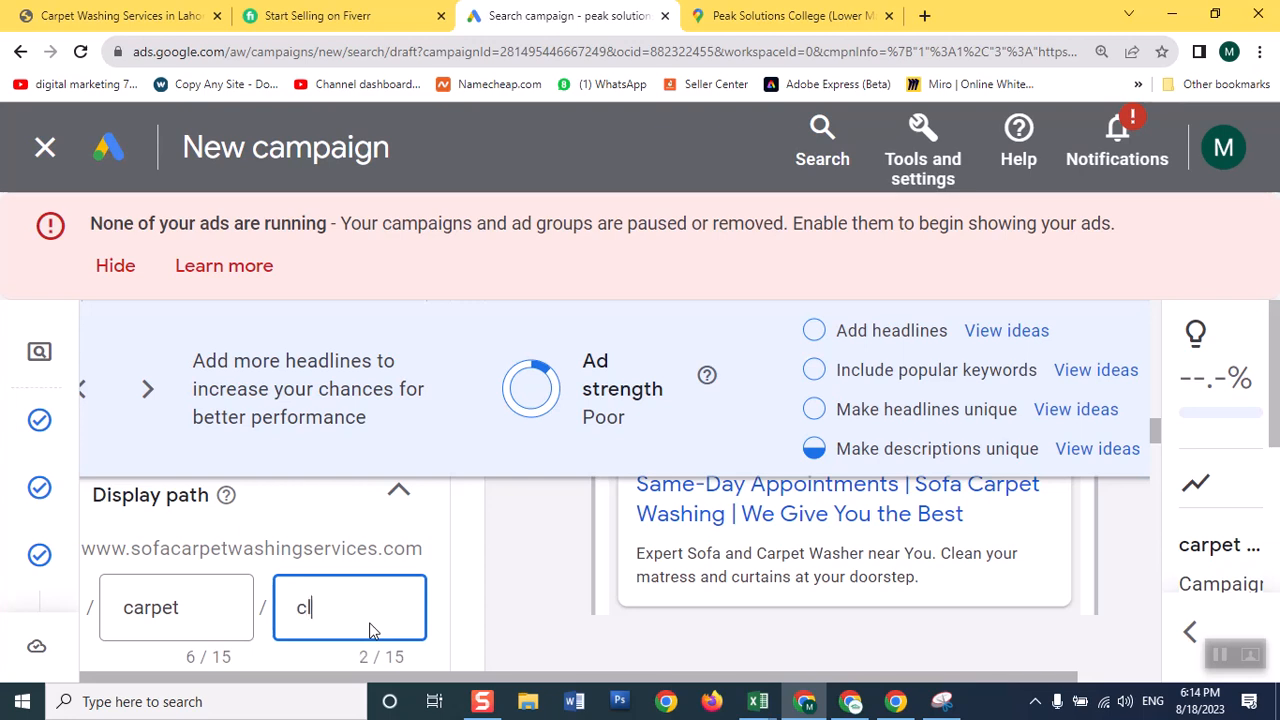
{"action": "type", "text": "eaner"}
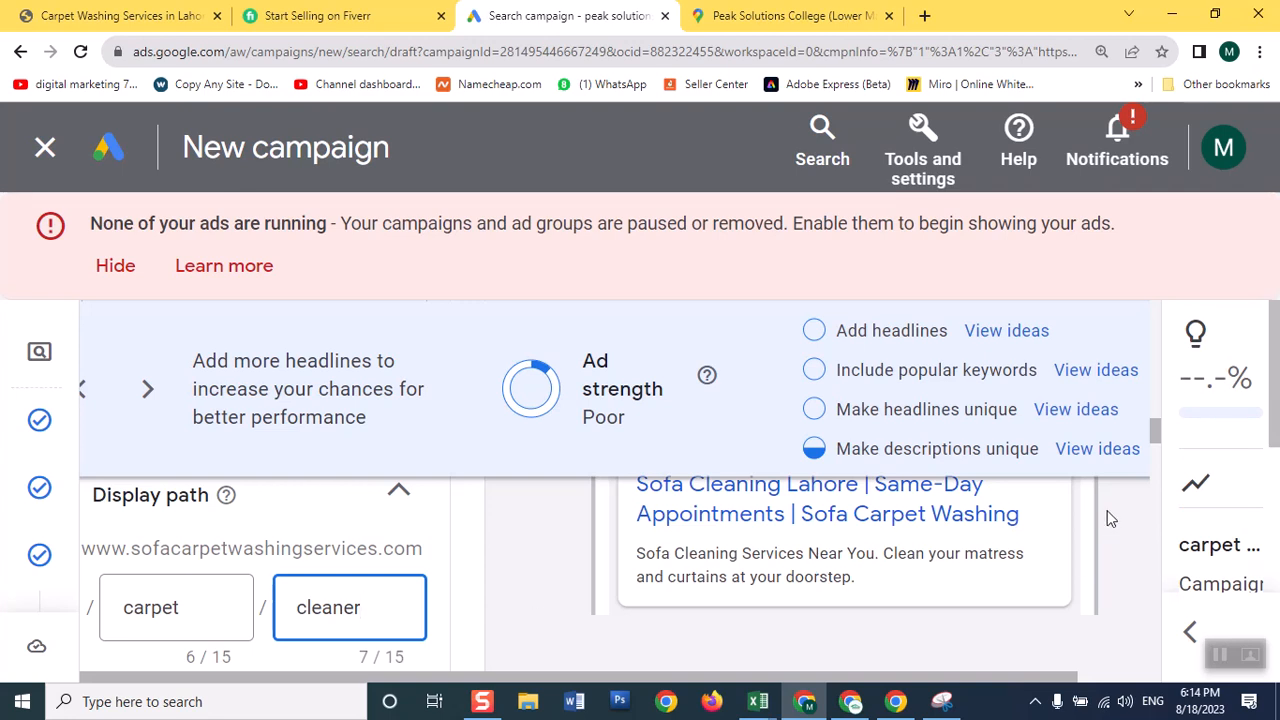
{"action": "mouse_move", "coordinate": [1151, 429]}
{"action": "left_mouse_down"}
{"action": "mouse_move", "coordinate": [1149, 406]}
{"action": "mouse_move", "coordinate": [1149, 421]}
{"action": "left_mouse_up"}
{"action": "left_click", "coordinate": [412, 632]}
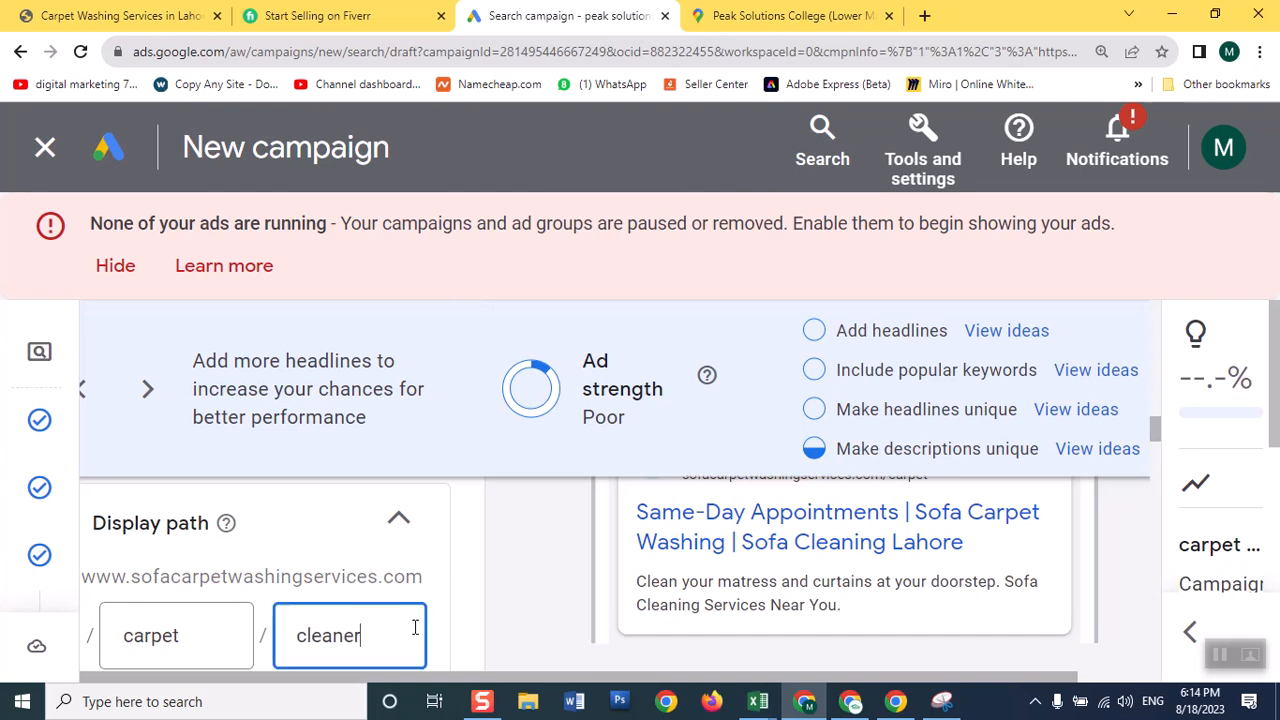
{"action": "left_click", "coordinate": [503, 630]}
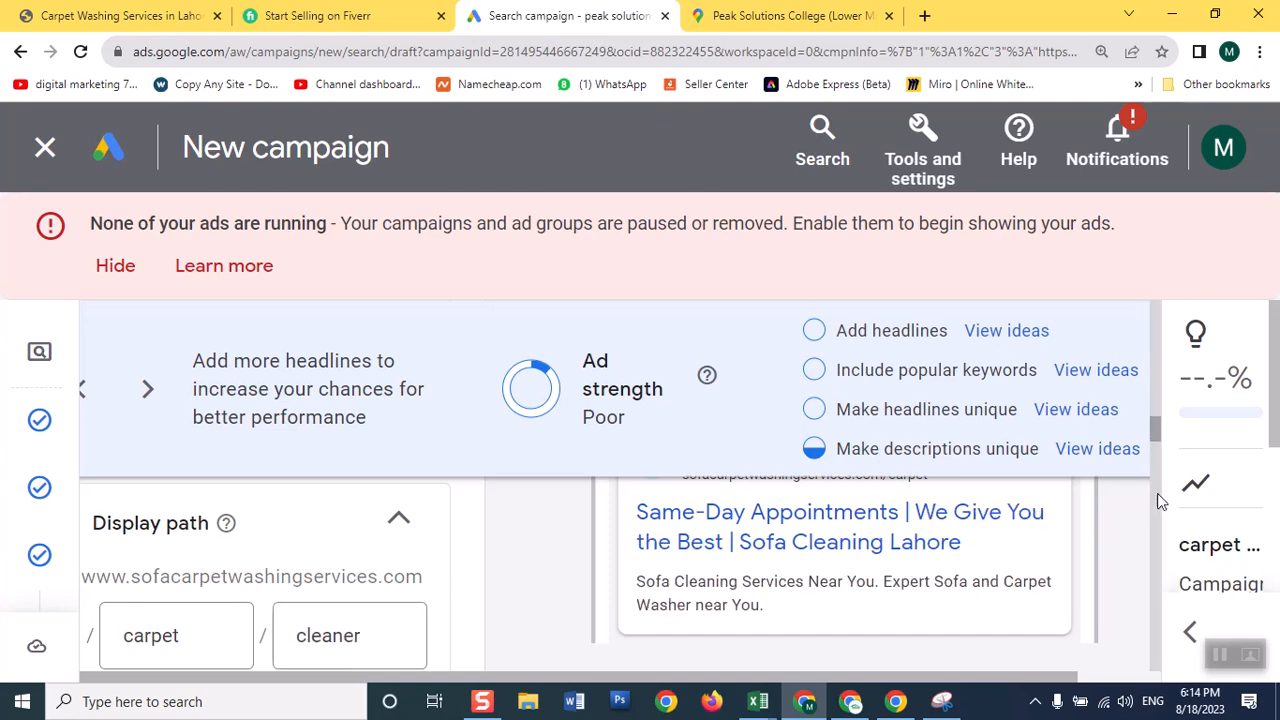
{"action": "left_click_drag", "start_coordinate": [1155, 433], "coordinate": [1156, 433]}
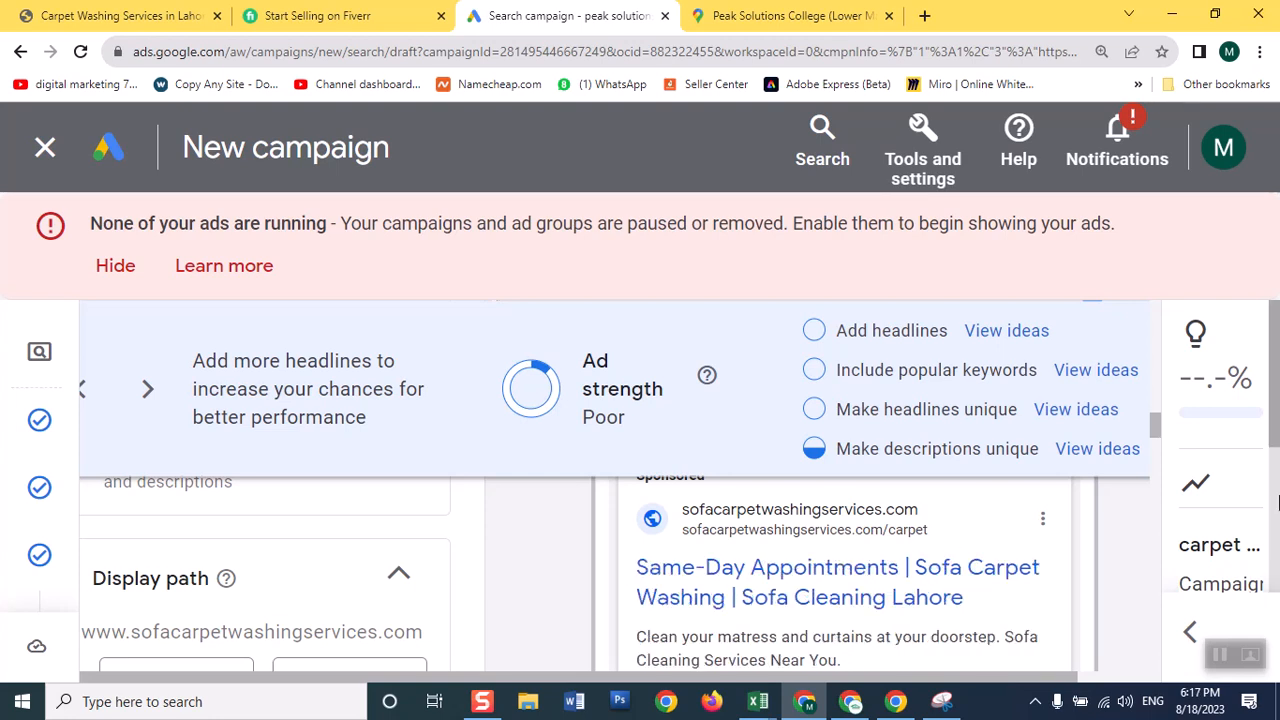
Reduce the page zoom to 110% and clear the second part of the ad's display path.
{"action": "left_click", "coordinate": [1260, 52]}
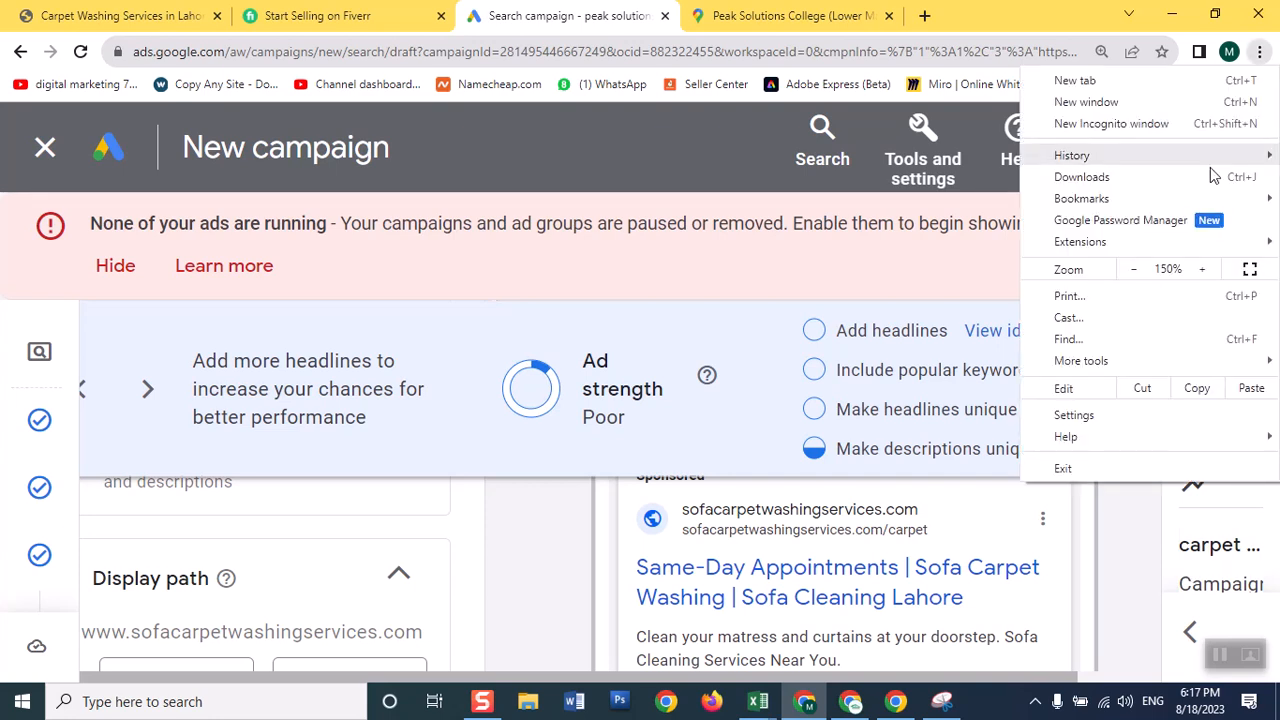
{"action": "left_click", "coordinate": [1134, 270]}
{"action": "left_click", "coordinate": [1134, 270]}
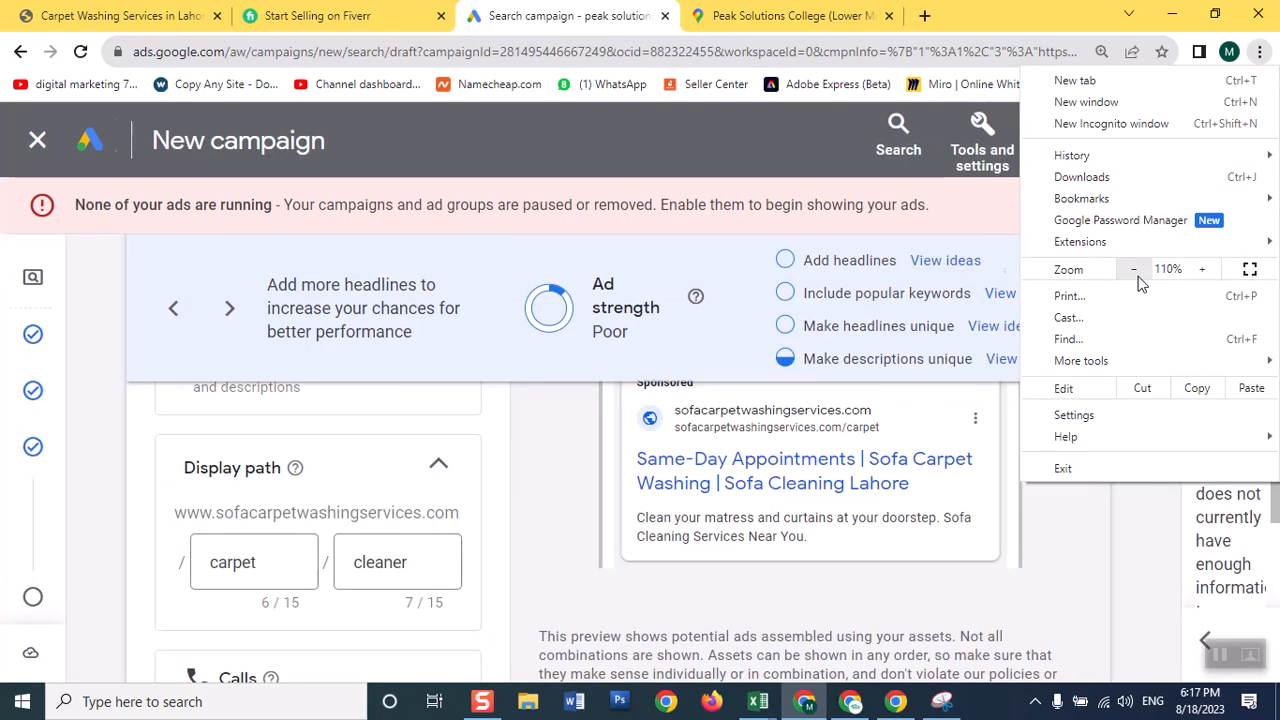
{"action": "left_click", "coordinate": [560, 522]}
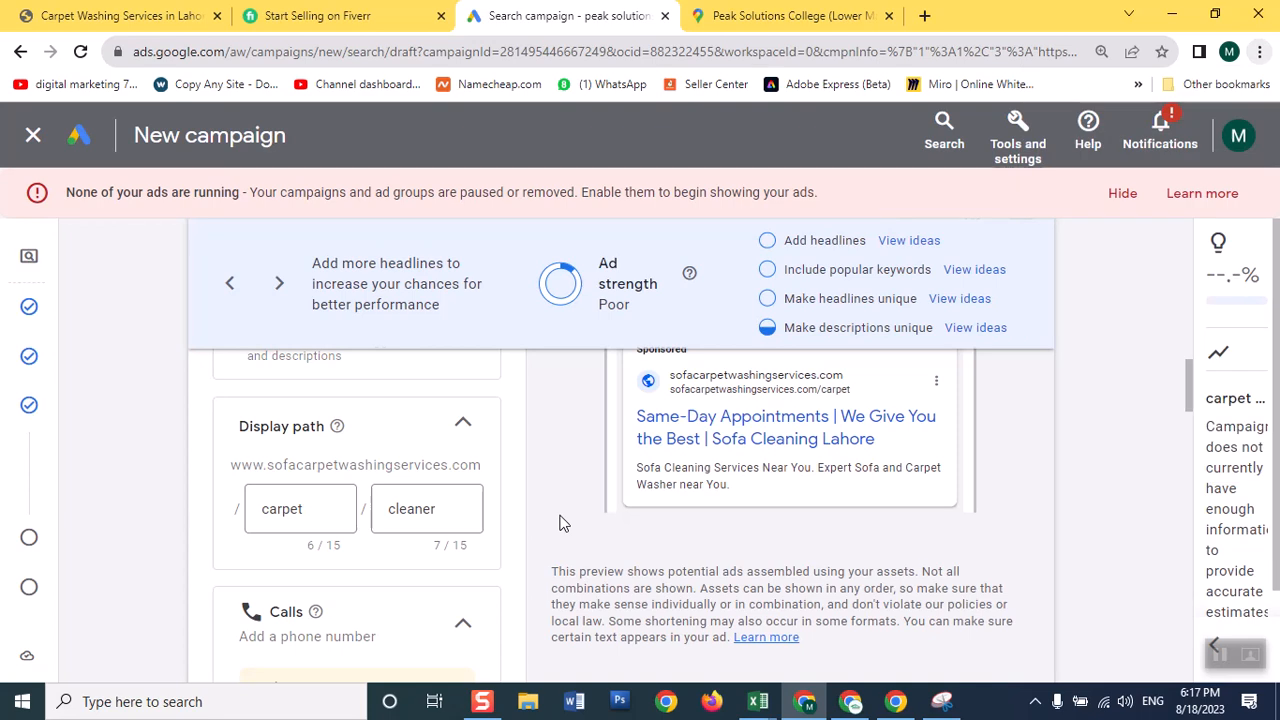
{"action": "left_click", "coordinate": [458, 513]}
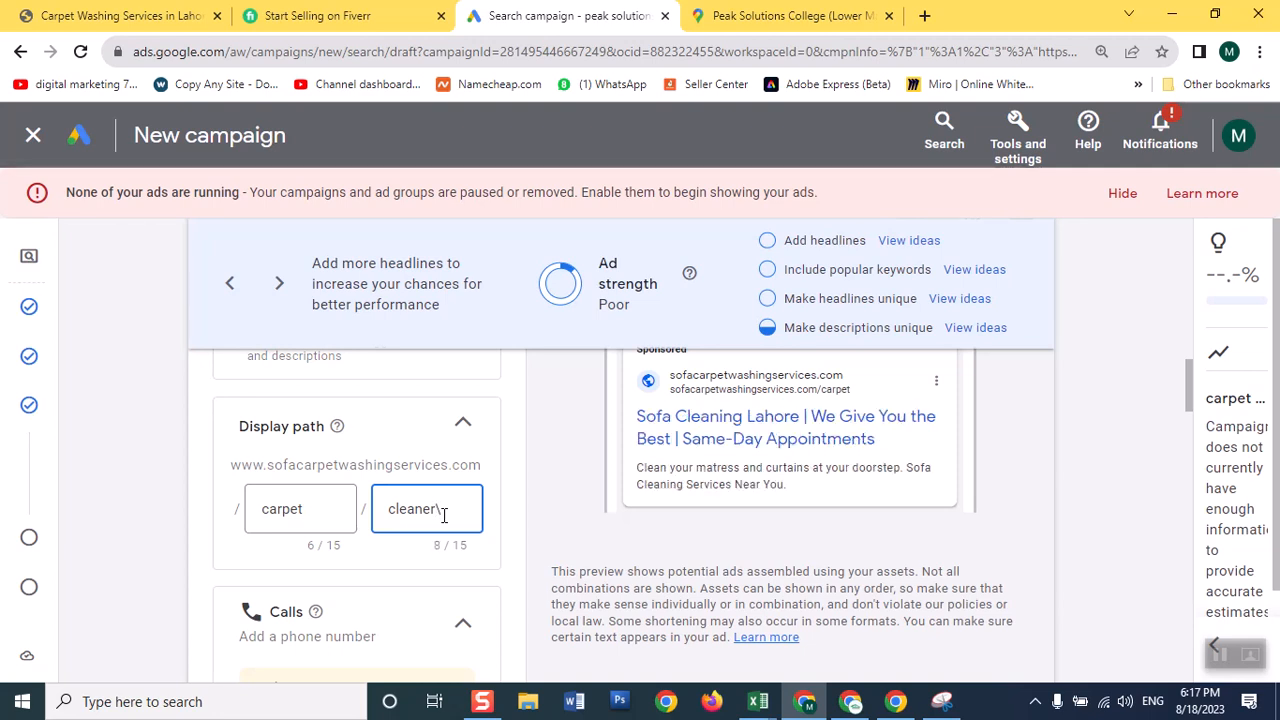
{"action": "key", "text": "BackSpace"}
{"action": "key", "text": "BackSpace"}
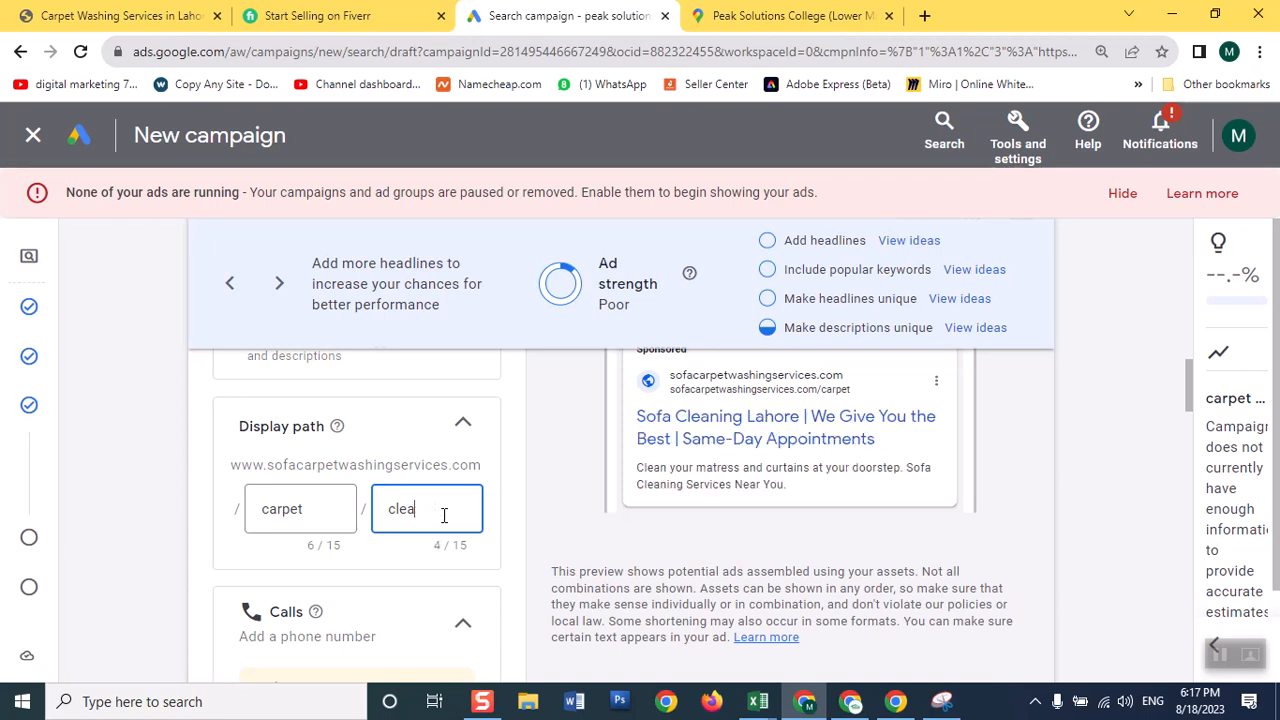
{"action": "key", "text": "BackSpace"}
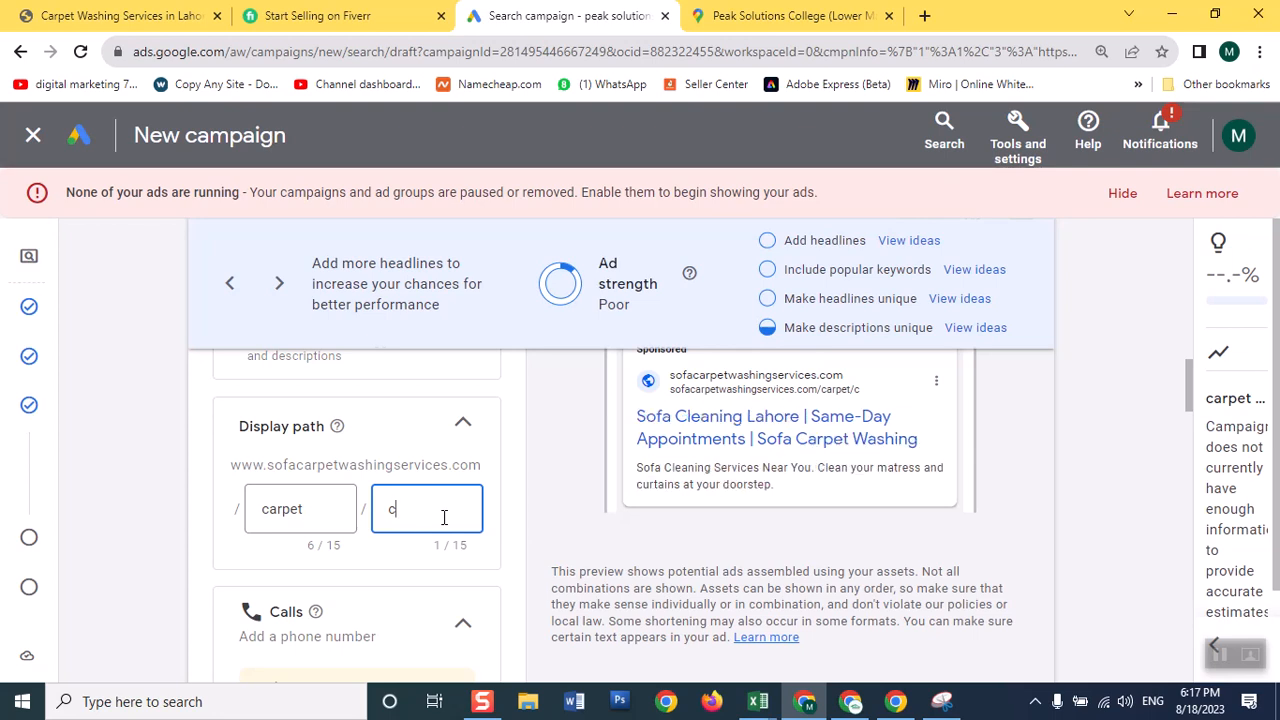
{"action": "key", "text": "BackSpace"}
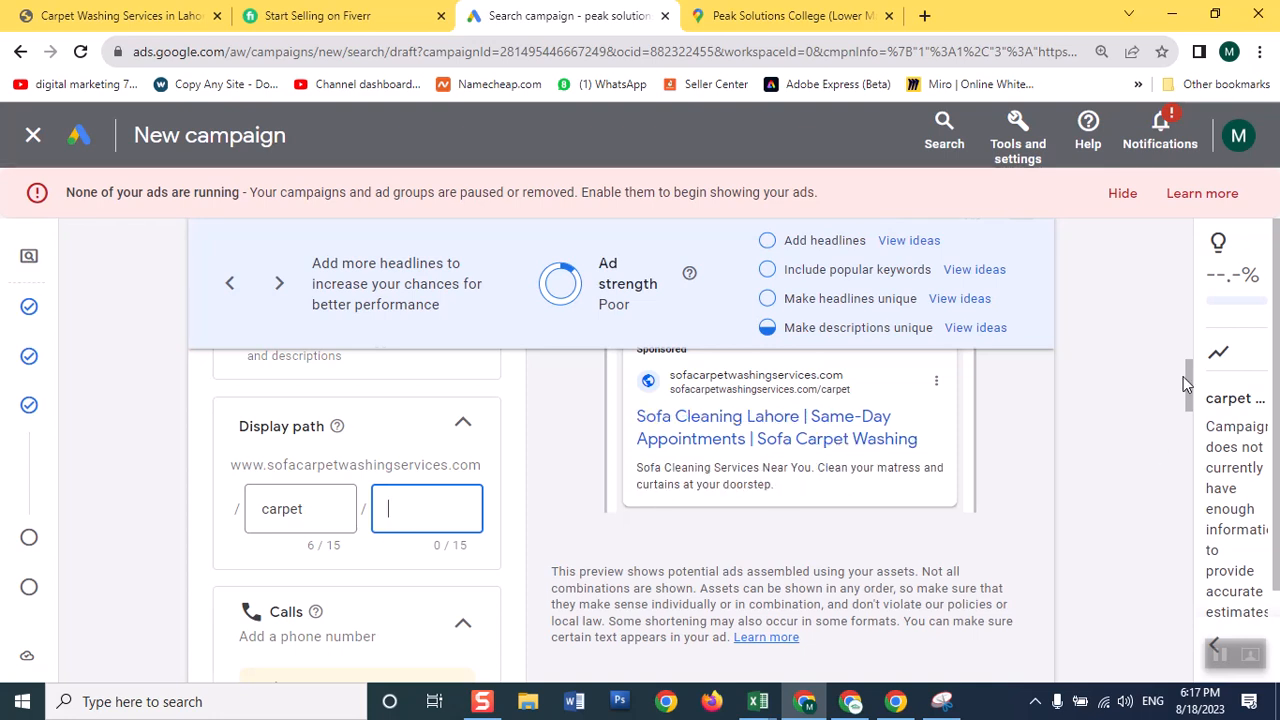
Add all the existing call assets to the campaign and apply the selection.
{"action": "scroll", "coordinate": [1188, 400], "scroll_direction": "down", "scroll_amount": 3}
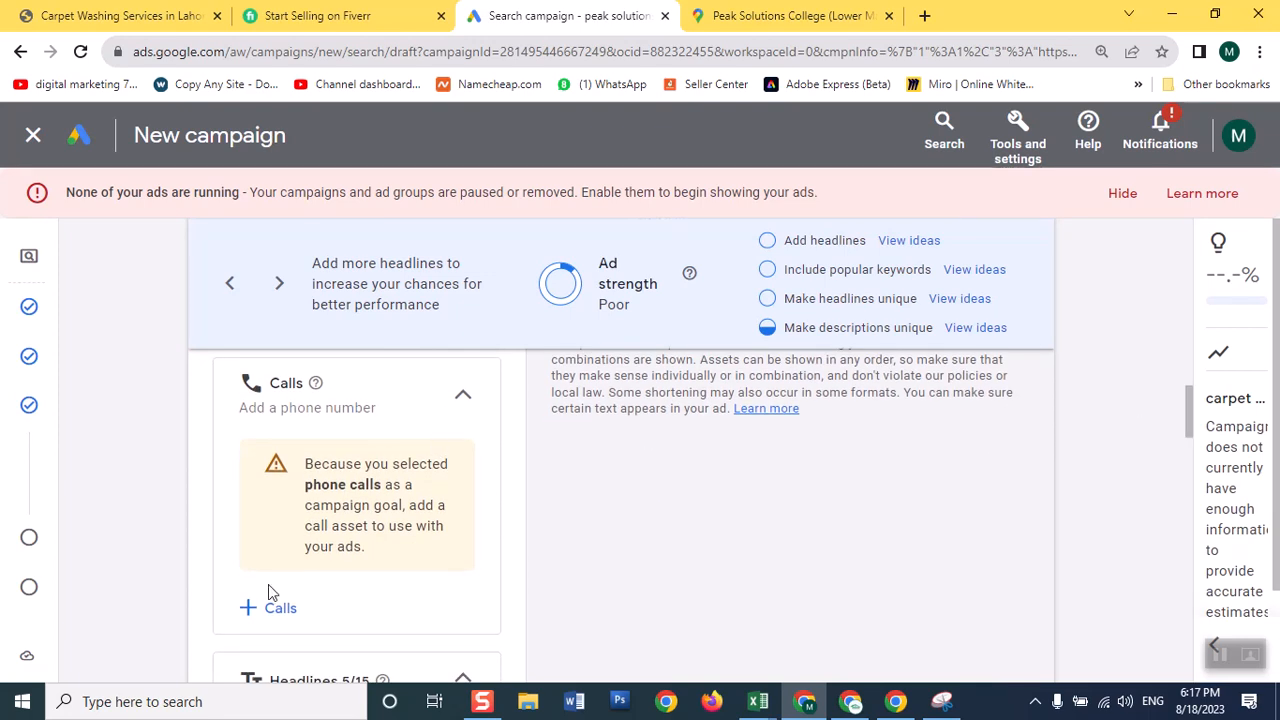
{"action": "left_click", "coordinate": [289, 618]}
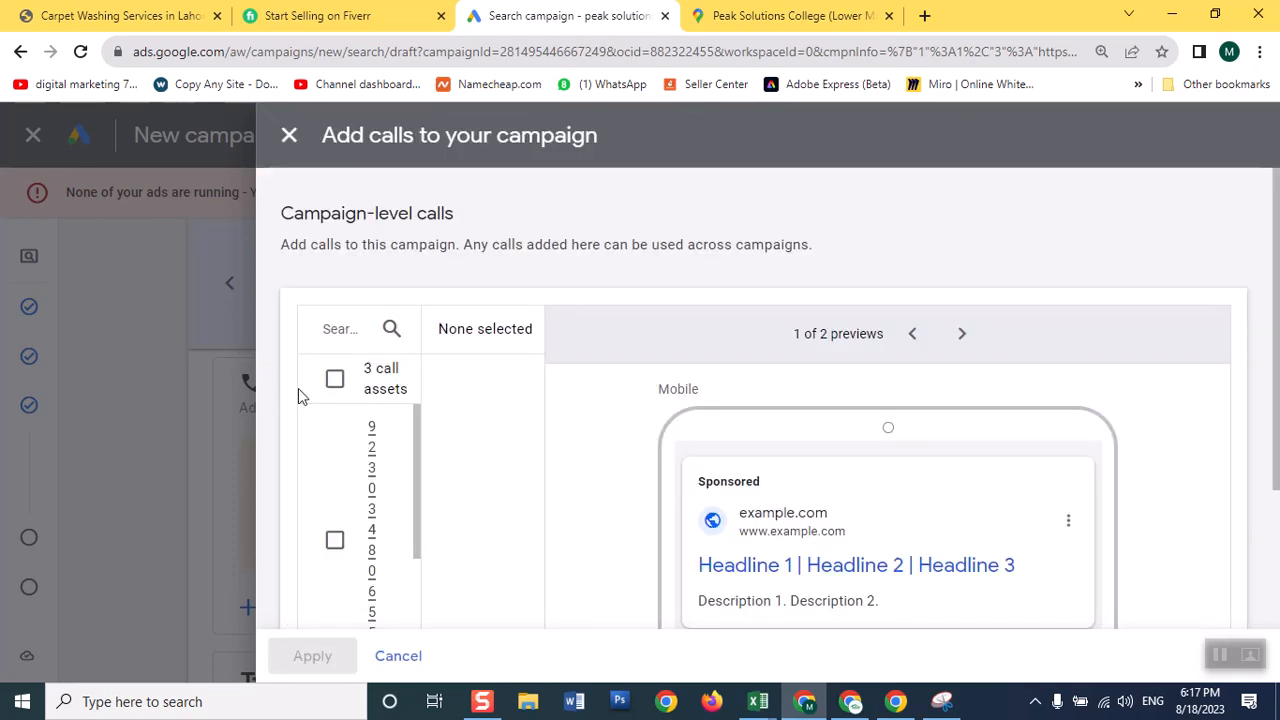
{"action": "left_click", "coordinate": [335, 388]}
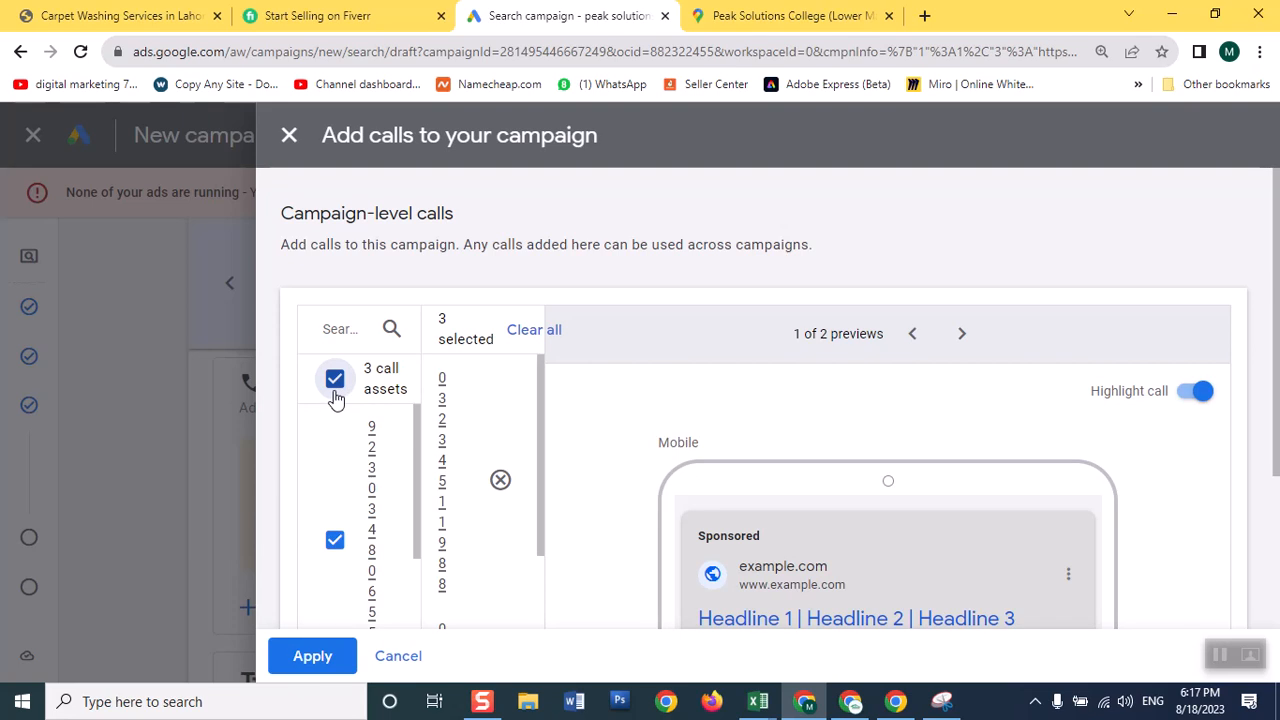
{"action": "left_click", "coordinate": [312, 656]}
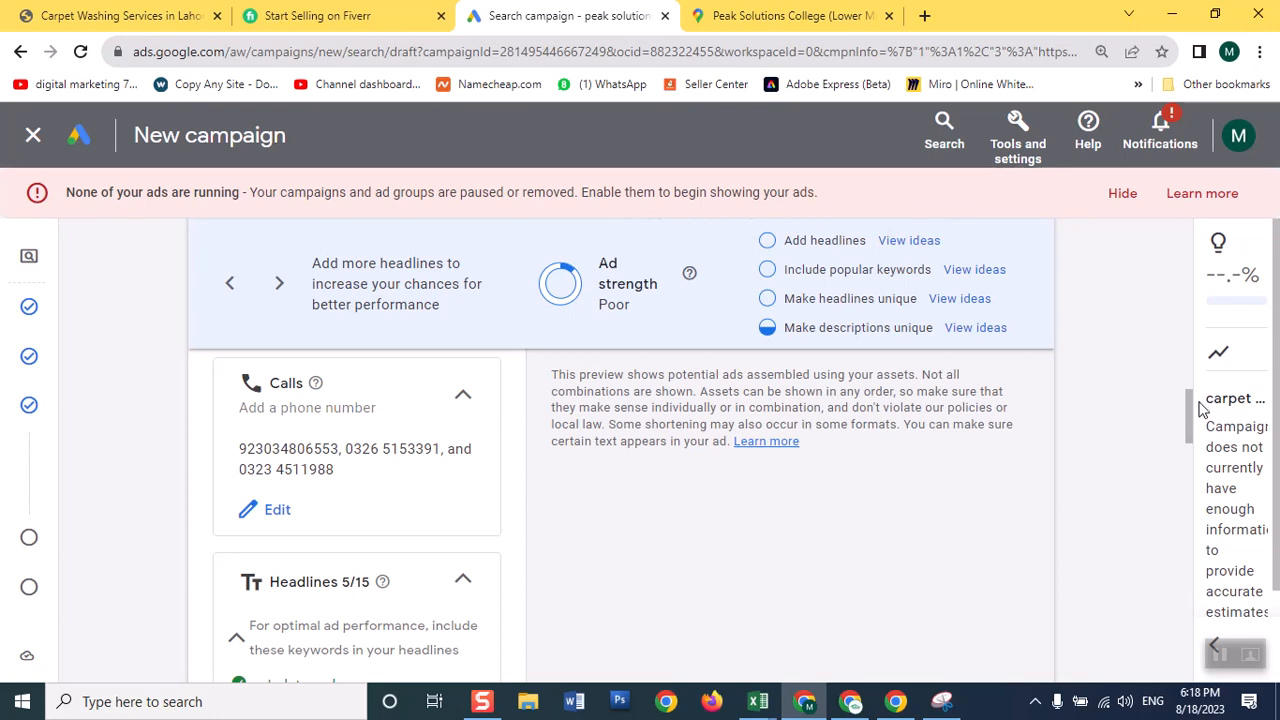
Replace the ad's third headline, "We Give You the Best", with "Carpet Cleaner".
{"action": "left_click_drag", "start_coordinate": [1192, 402], "coordinate": [1187, 428]}
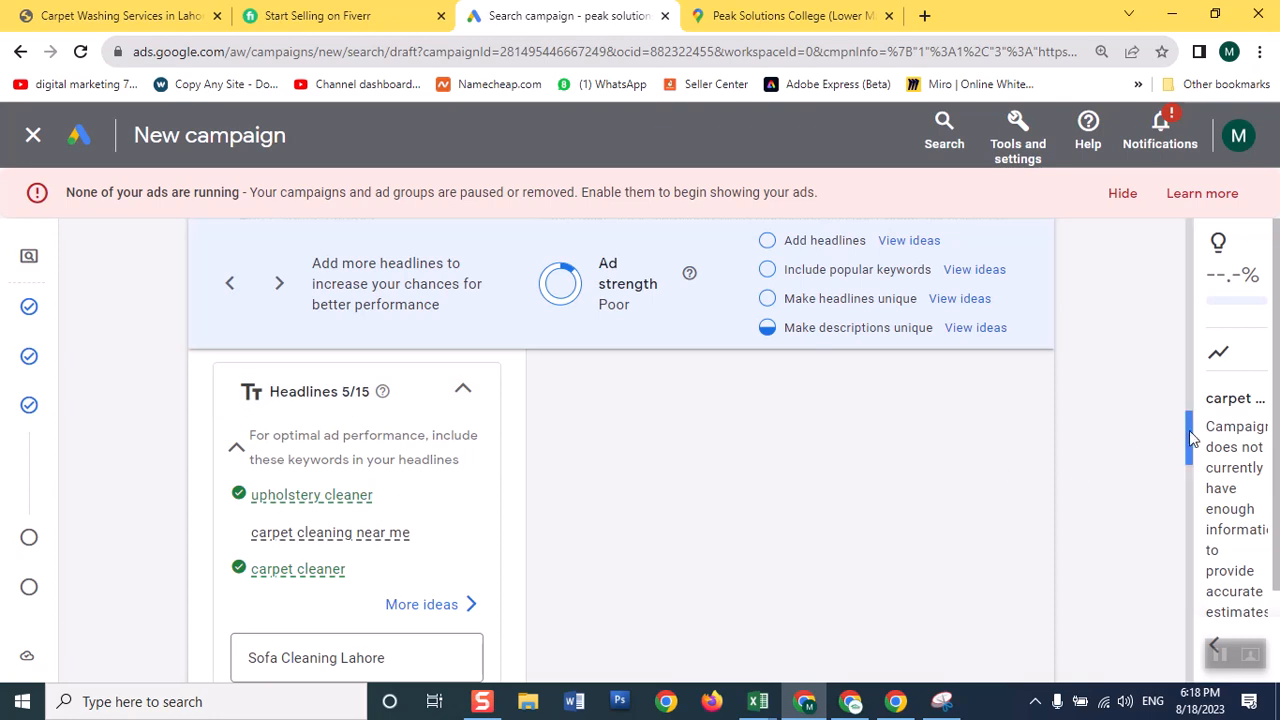
{"action": "mouse_move", "coordinate": [1190, 437]}
{"action": "left_mouse_down"}
{"action": "mouse_move", "coordinate": [1190, 452]}
{"action": "mouse_move", "coordinate": [1170, 446]}
{"action": "mouse_move", "coordinate": [1193, 462]}
{"action": "left_mouse_up"}
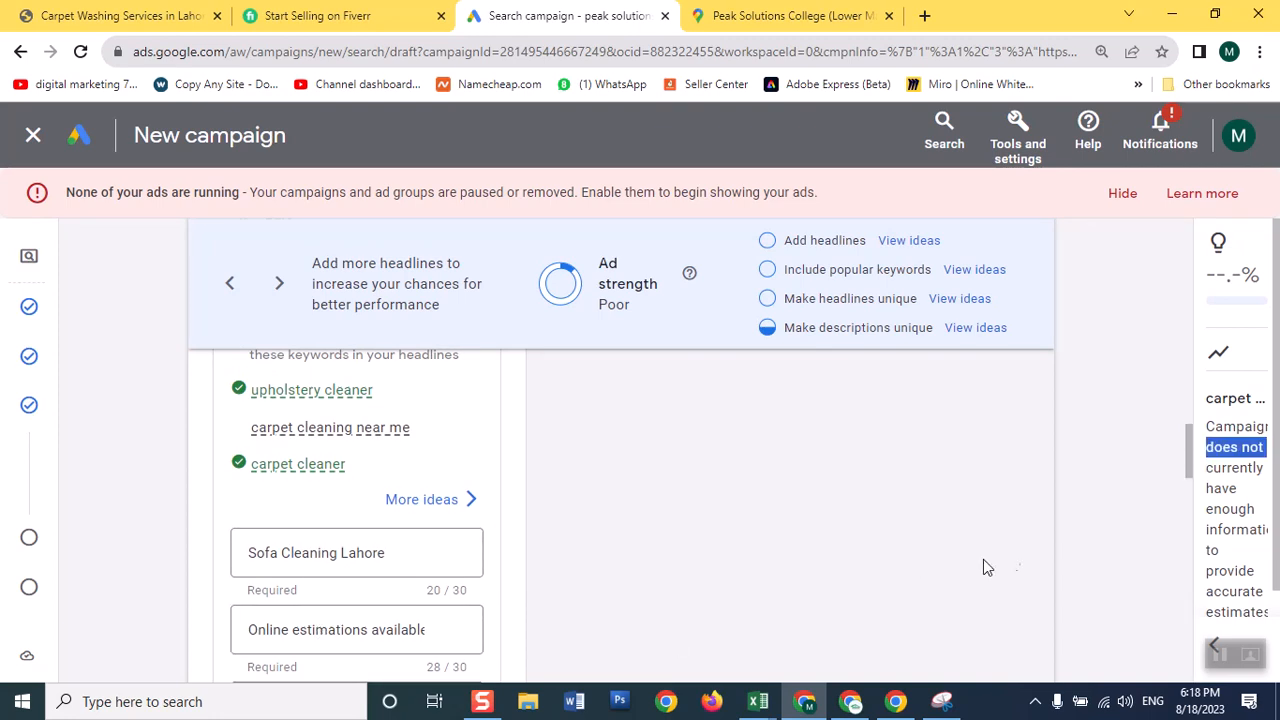
{"action": "left_click_drag", "start_coordinate": [1192, 448], "coordinate": [1184, 477]}
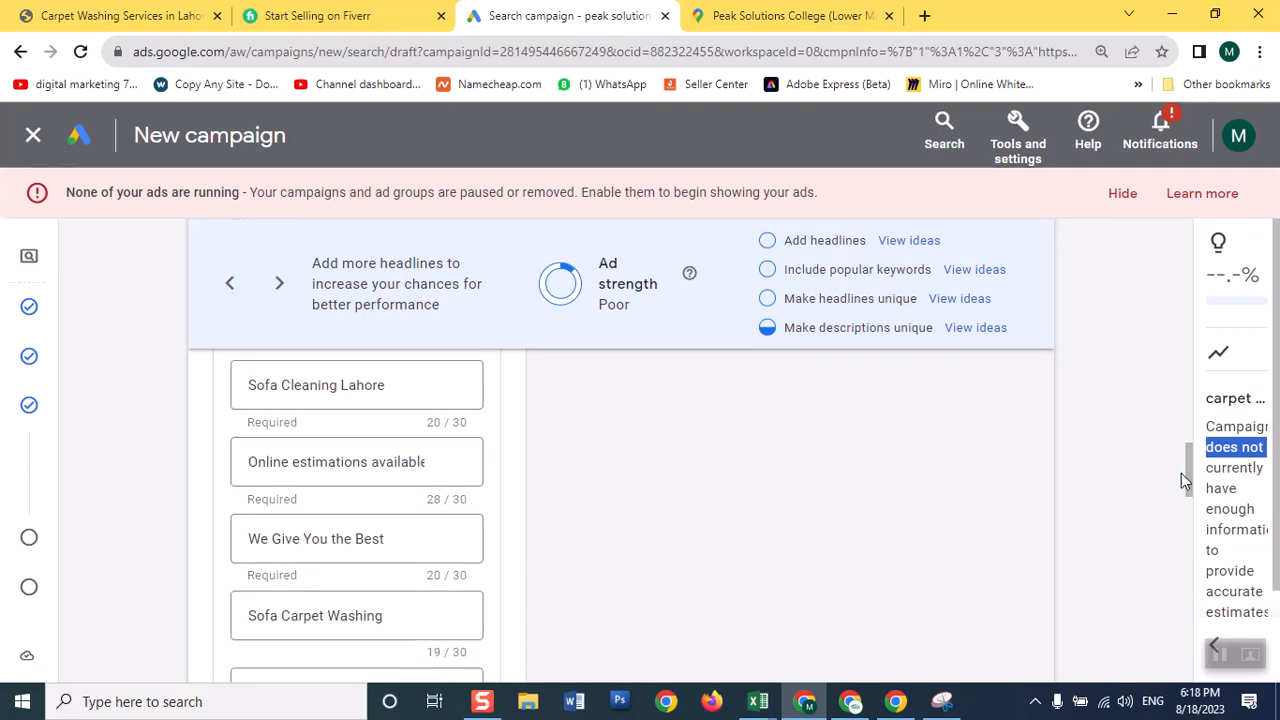
{"action": "left_click", "coordinate": [406, 543]}
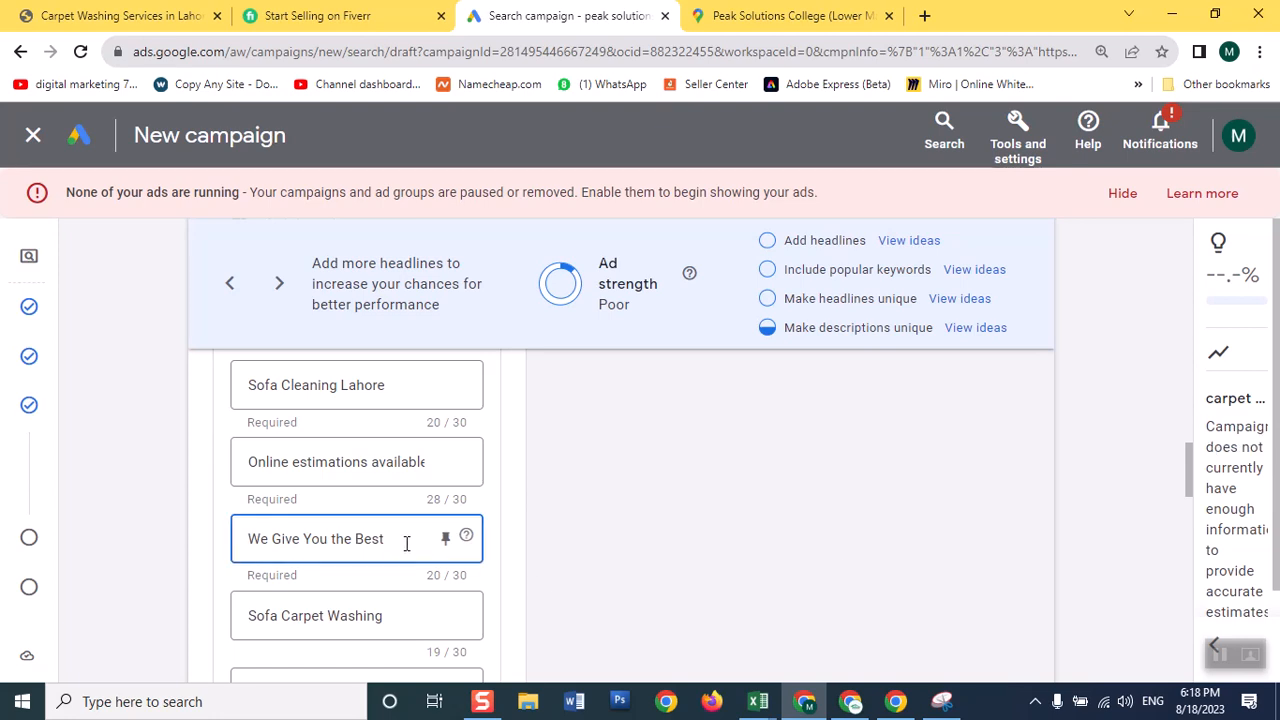
{"action": "key", "text": "BackSpace"}
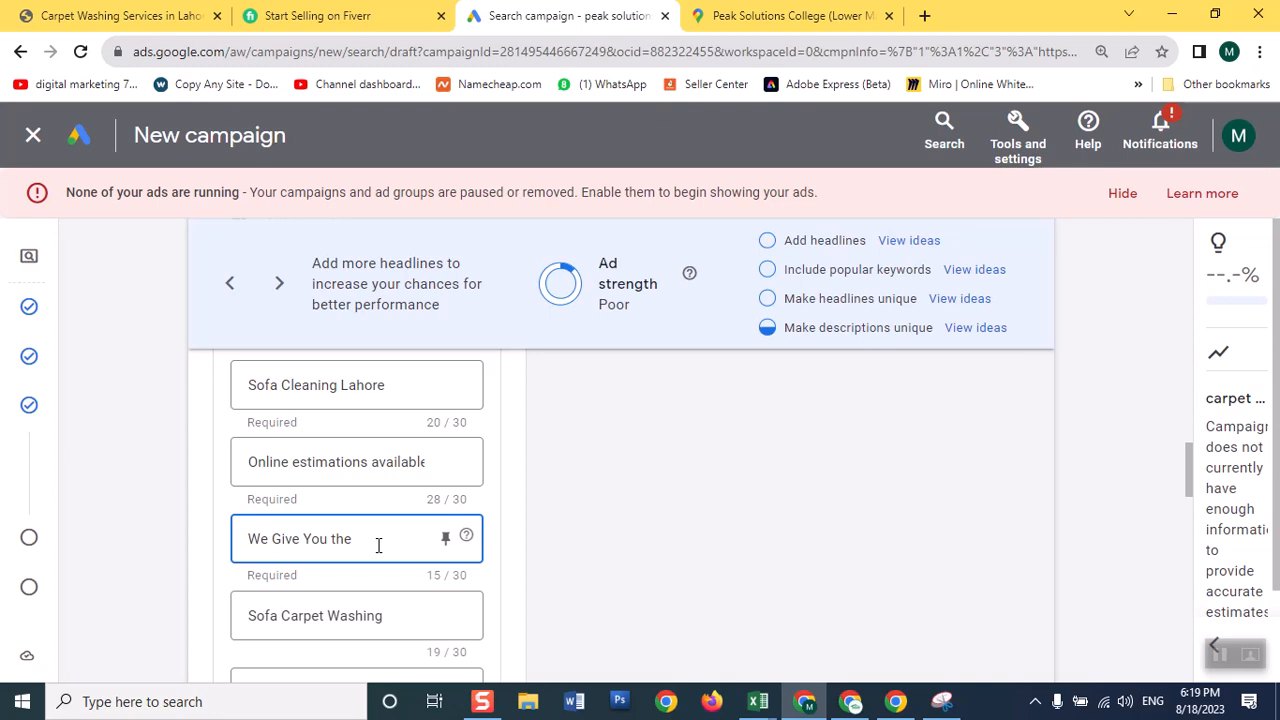
{"action": "key", "text": "ctrl+a"}
{"action": "key", "text": "BackSpace"}
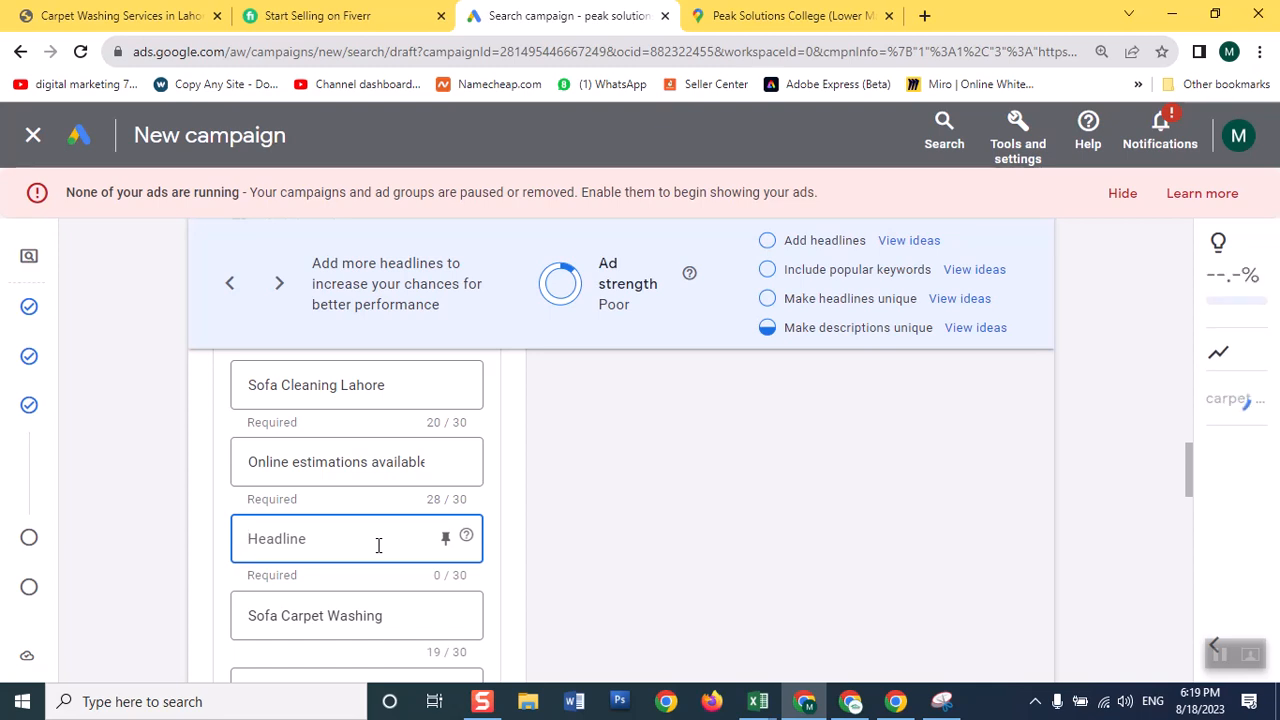
{"action": "type", "text": "Car"}
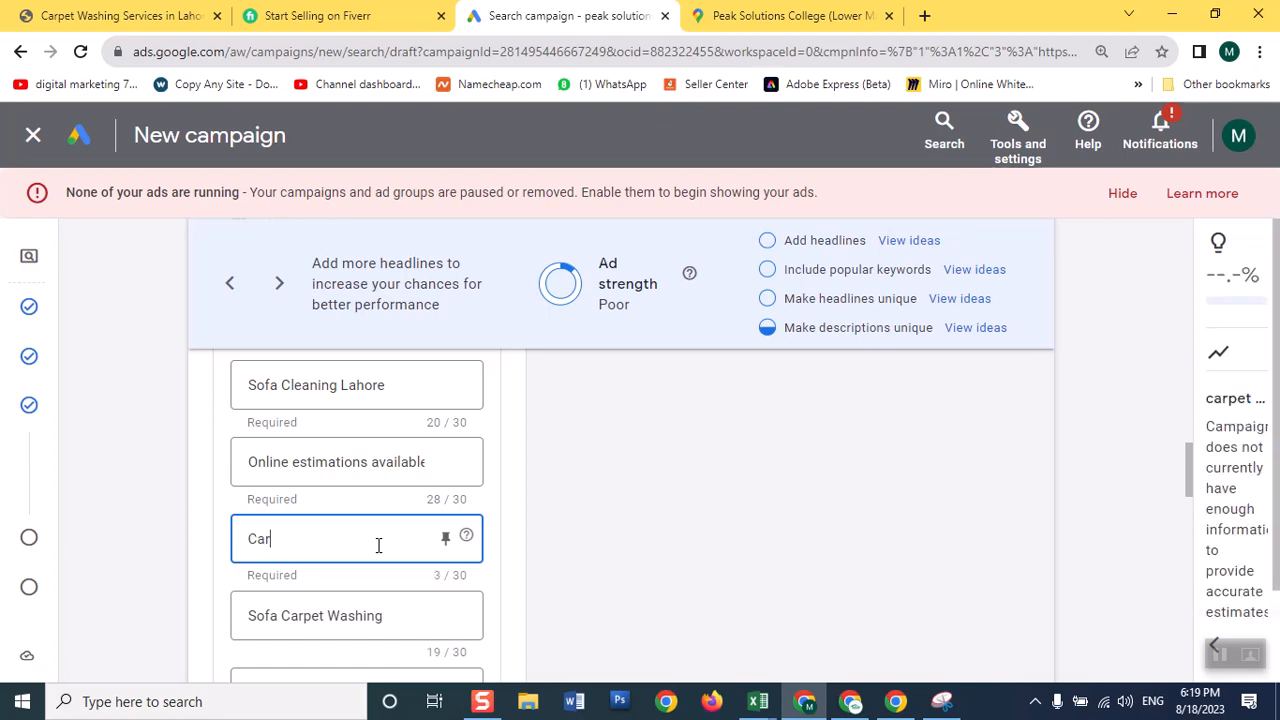
{"action": "type", "text": "pet Cleaner"}
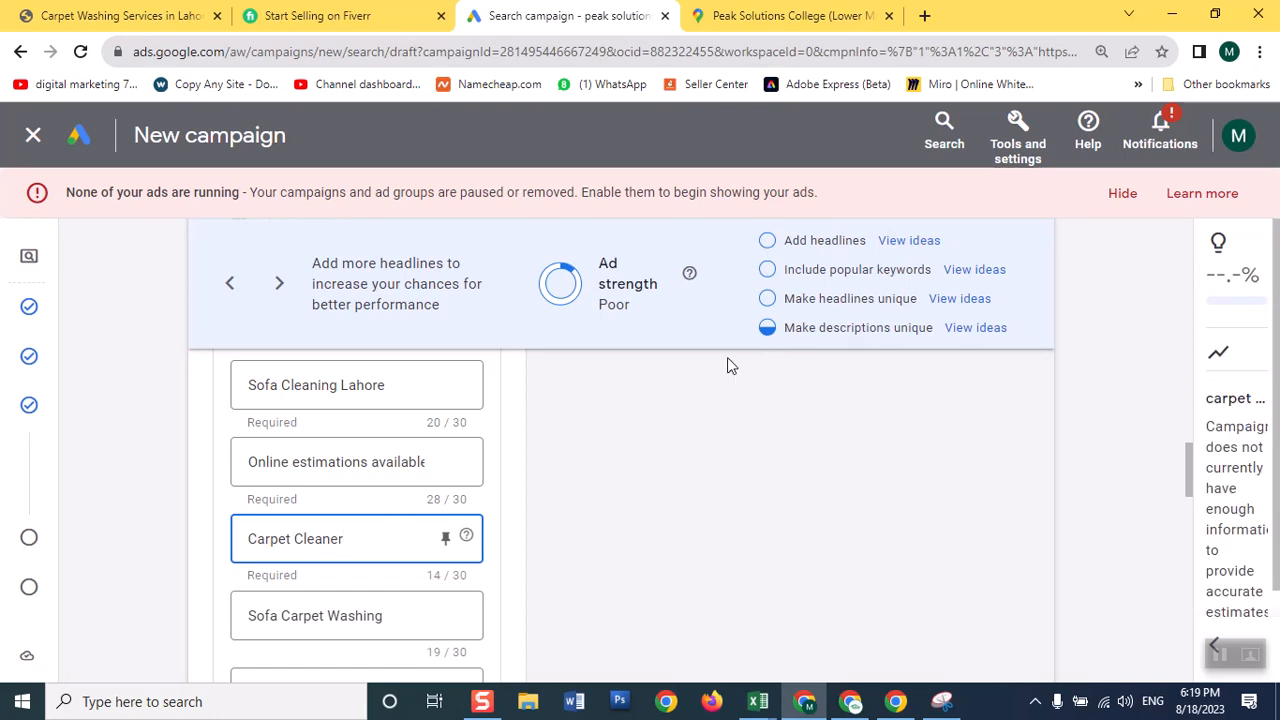
{"action": "left_click", "coordinate": [321, 630]}
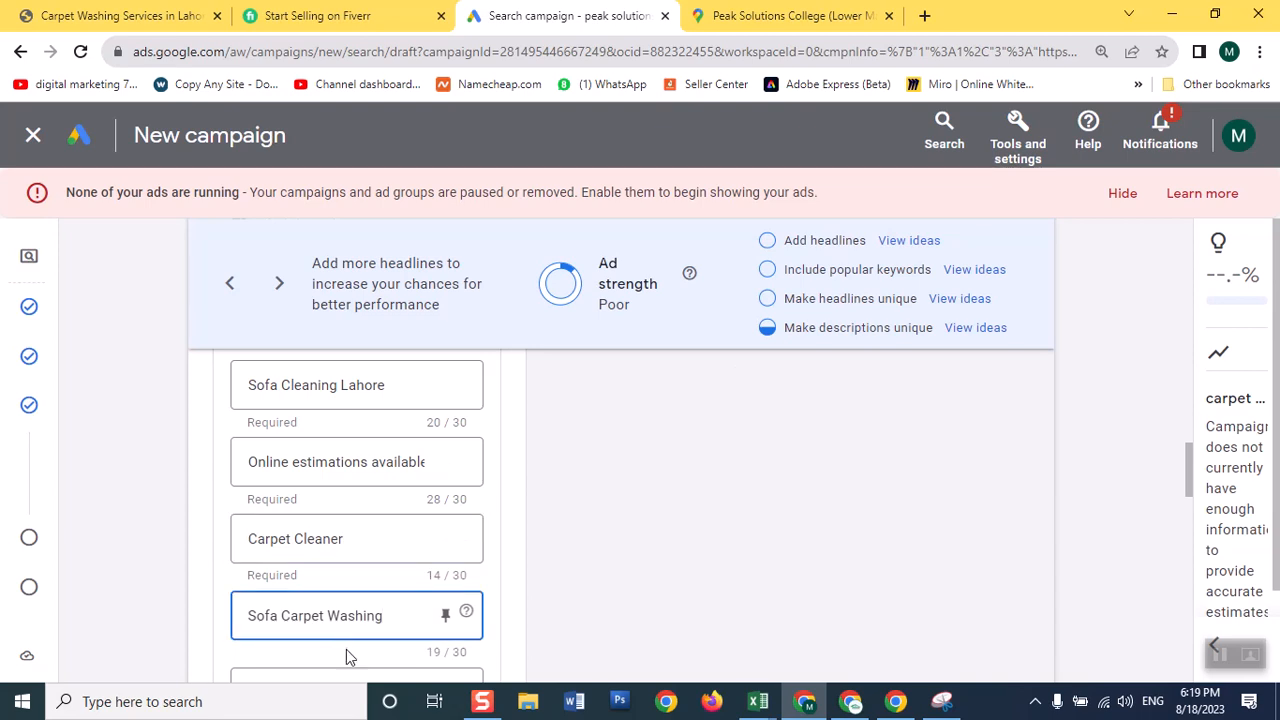
Open the ideas for adding headlines and add the call to action phrases "Order Online" and "Book Now" as headlines.
{"action": "left_click", "coordinate": [1190, 478]}
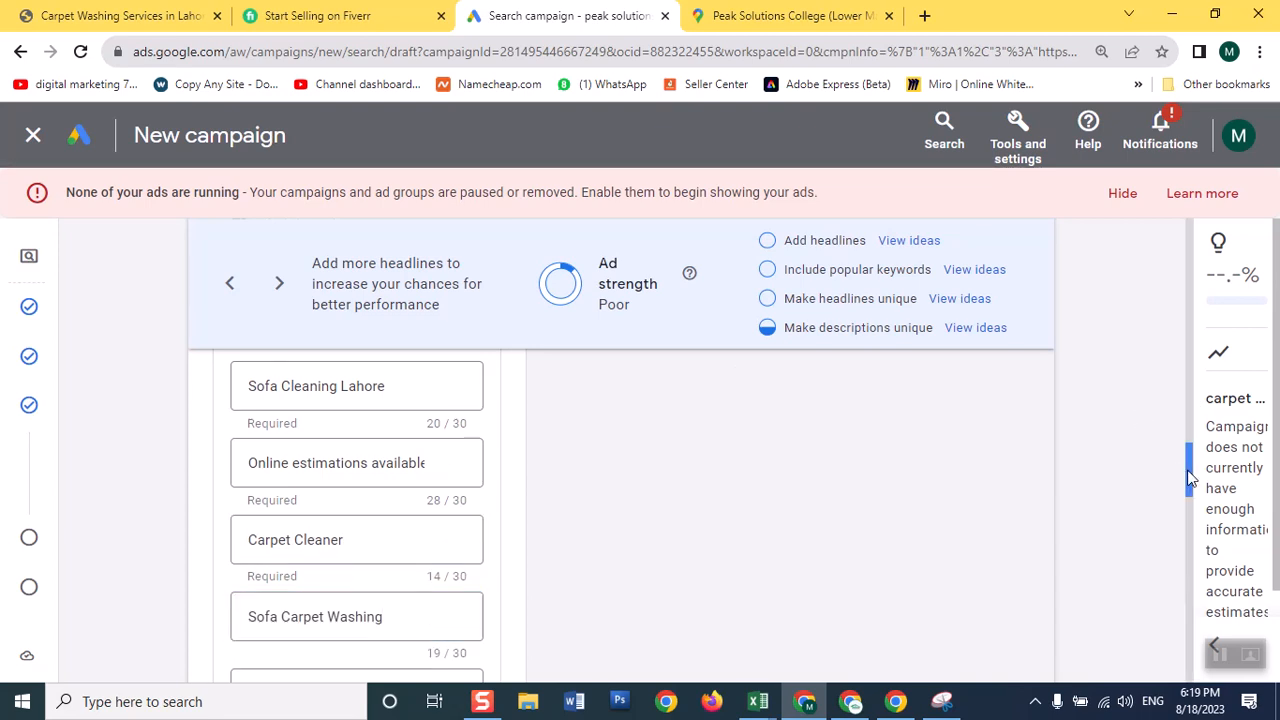
{"action": "left_click_drag", "start_coordinate": [1190, 478], "coordinate": [1188, 484]}
{"action": "left_click_drag", "start_coordinate": [1187, 484], "coordinate": [1226, 482]}
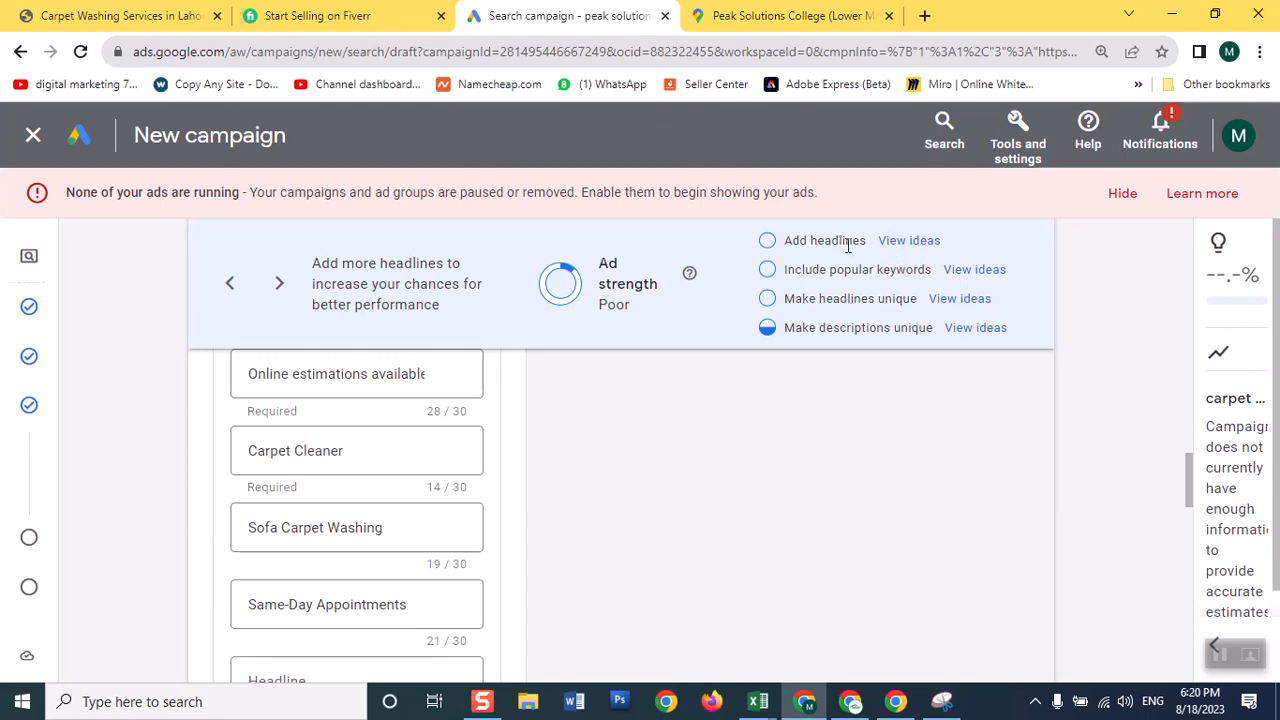
{"action": "left_click", "coordinate": [912, 244]}
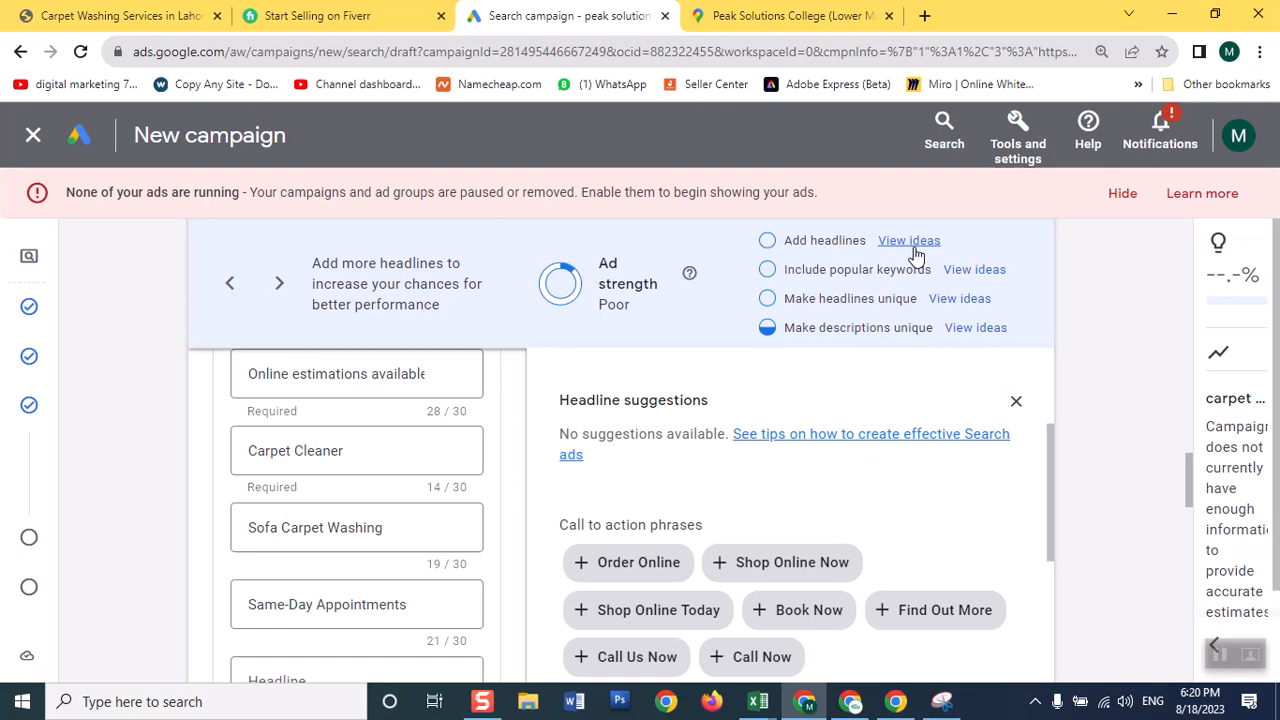
{"action": "left_click_drag", "start_coordinate": [1051, 449], "coordinate": [1054, 475]}
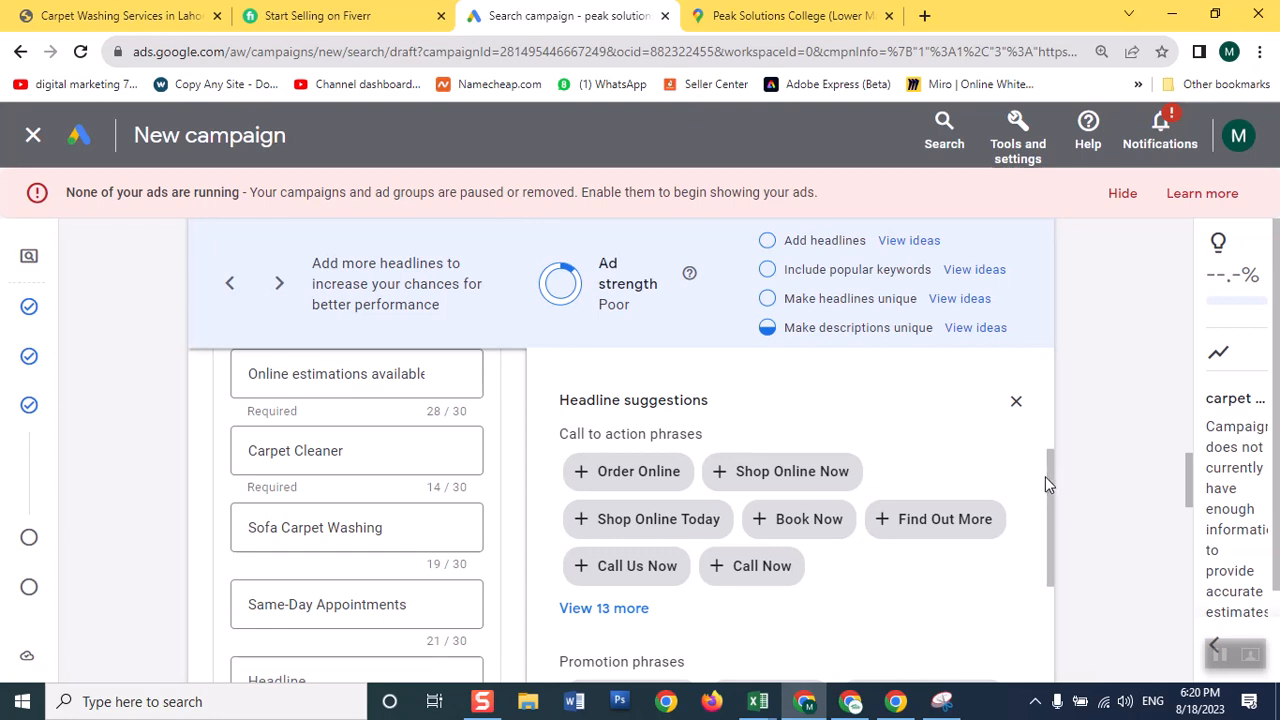
{"action": "mouse_move", "coordinate": [1048, 483]}
{"action": "left_mouse_down"}
{"action": "mouse_move", "coordinate": [1047, 462]}
{"action": "mouse_move", "coordinate": [1035, 465]}
{"action": "left_mouse_up"}
{"action": "left_click", "coordinate": [580, 537]}
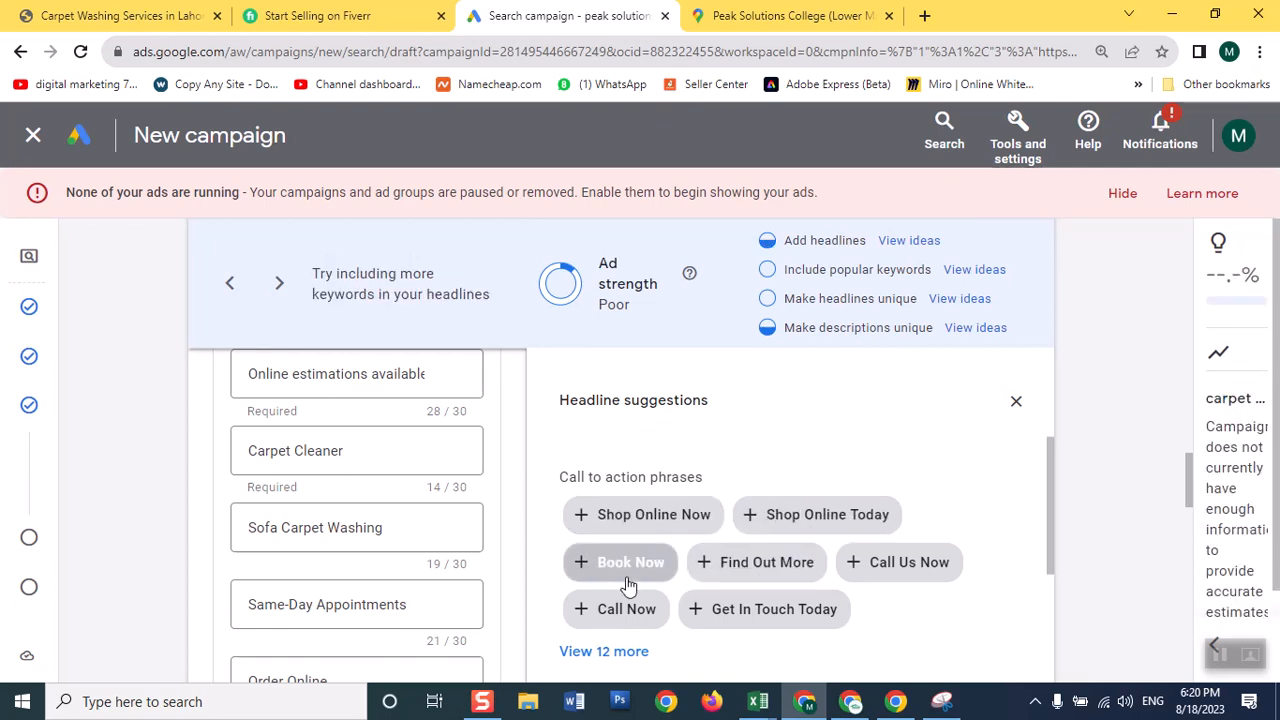
{"action": "left_click", "coordinate": [582, 573]}
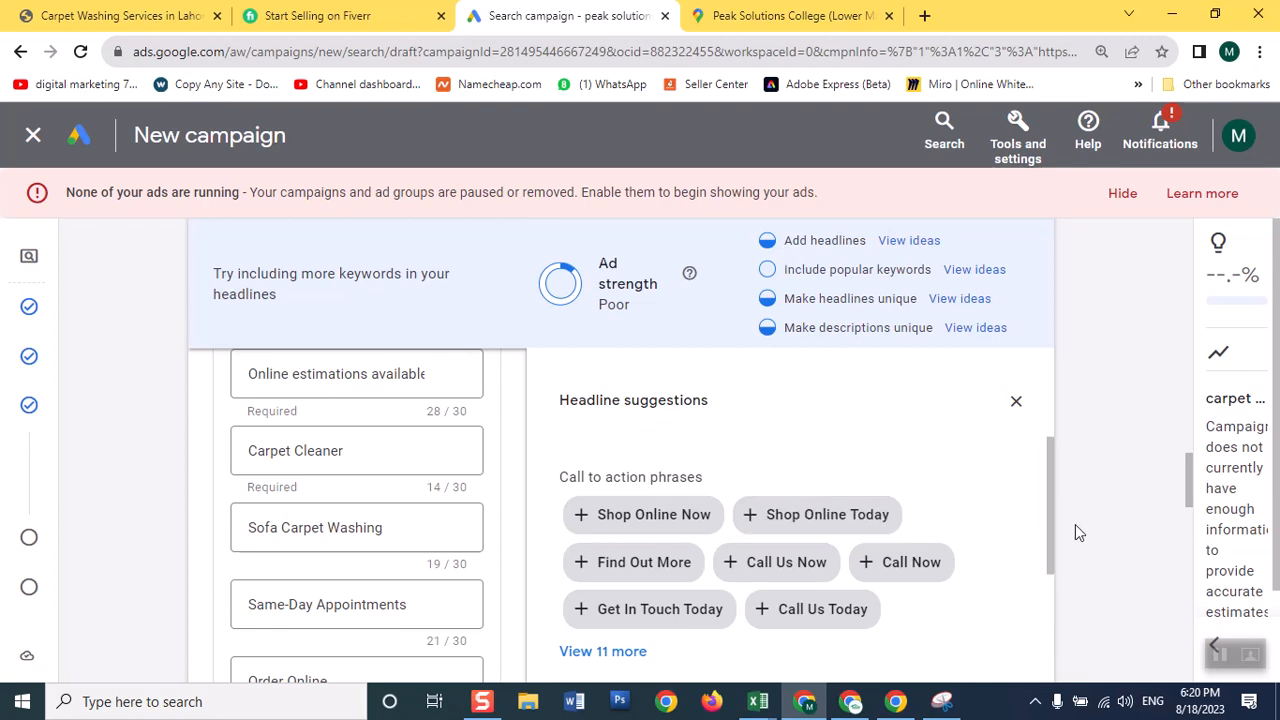
Reduce the page zoom to 100%.
{"action": "scroll", "coordinate": [1049, 540], "scroll_direction": "down", "scroll_amount": 2}
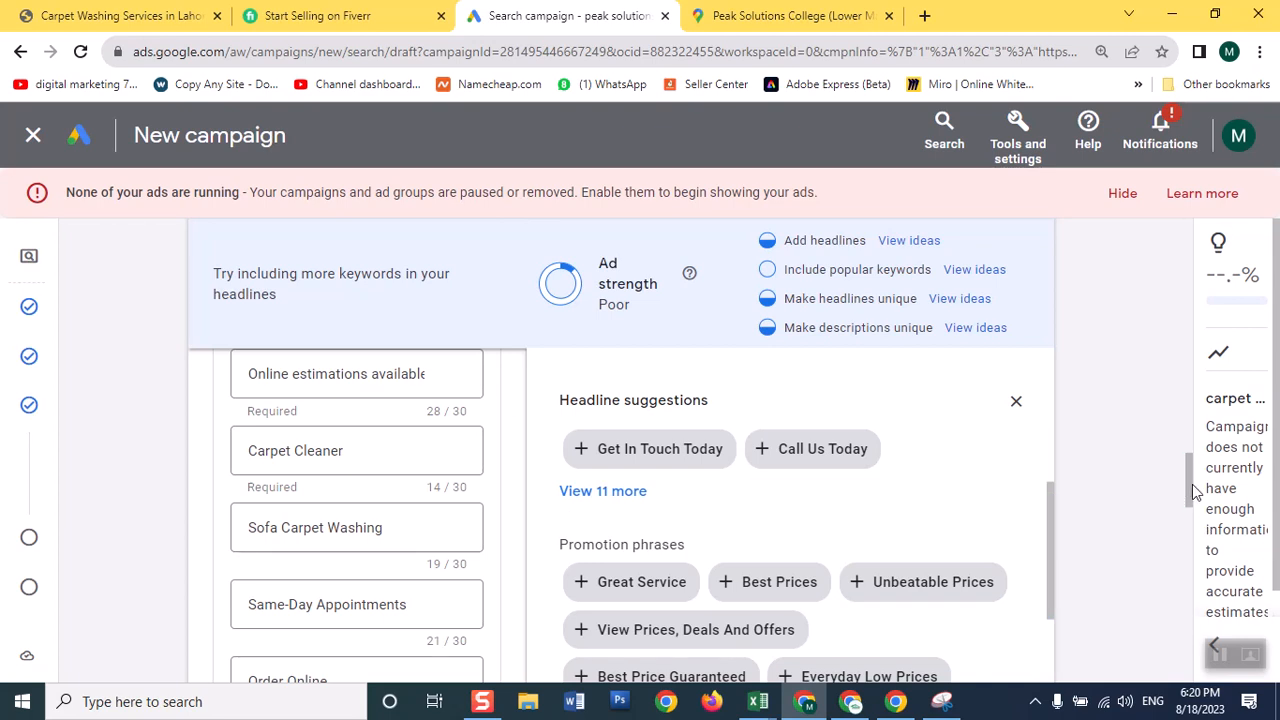
{"action": "left_click_drag", "start_coordinate": [1194, 486], "coordinate": [1189, 488]}
{"action": "left_click_drag", "start_coordinate": [1189, 489], "coordinate": [1180, 449]}
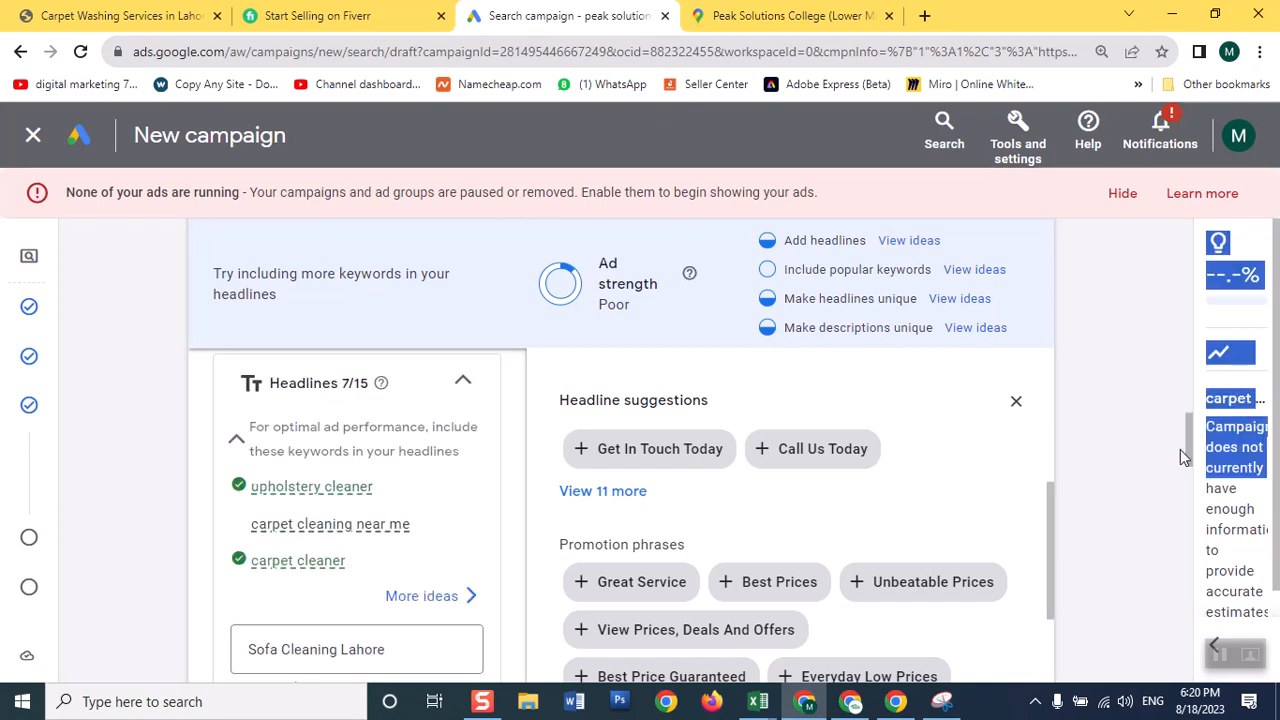
{"action": "left_click", "coordinate": [1260, 52]}
{"action": "left_click", "coordinate": [1145, 270]}
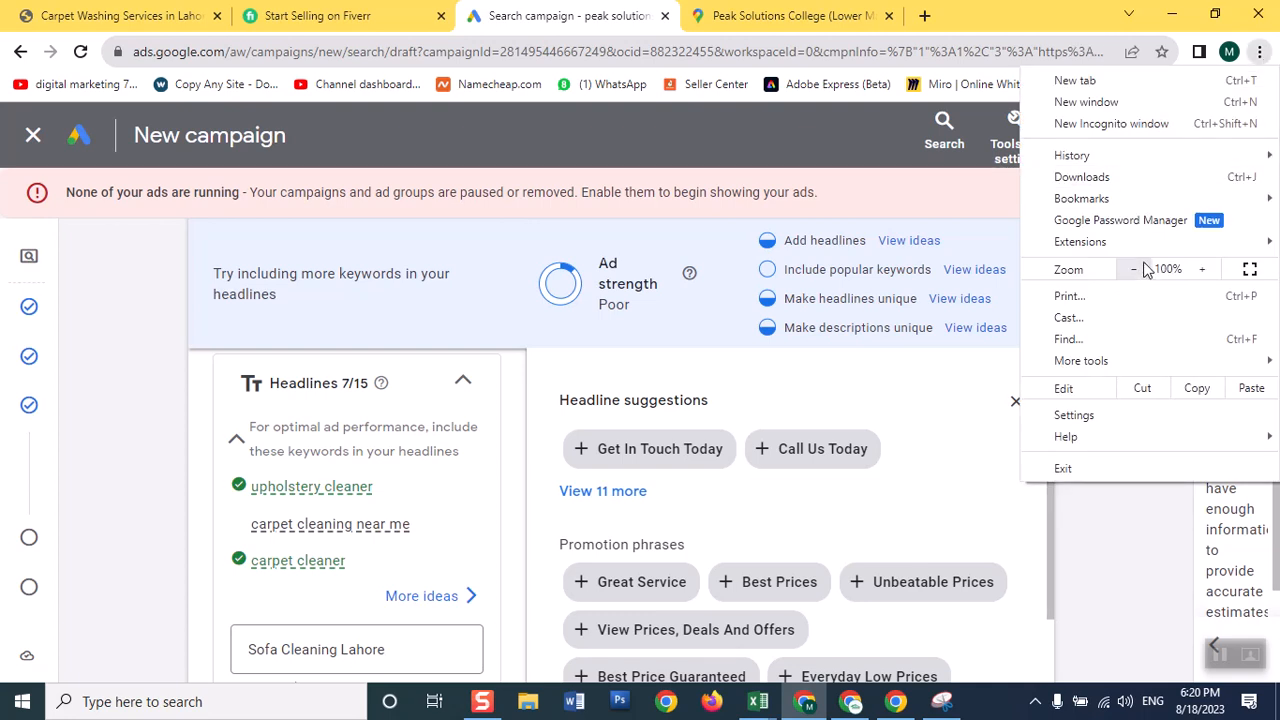
{"action": "left_click", "coordinate": [1100, 562]}
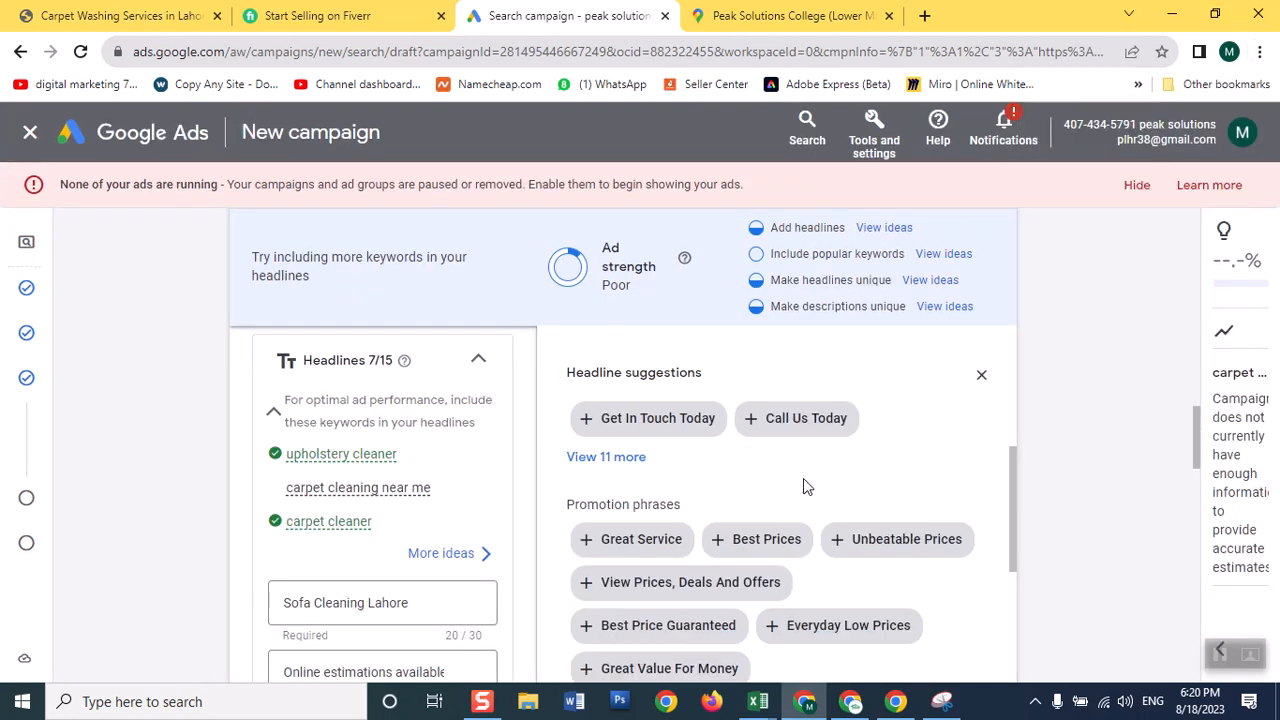
Look through the suggested headline phrases and add "Sofa Washing Services" as a new headline after "Book Now".
{"action": "left_click_drag", "start_coordinate": [1013, 481], "coordinate": [1010, 586]}
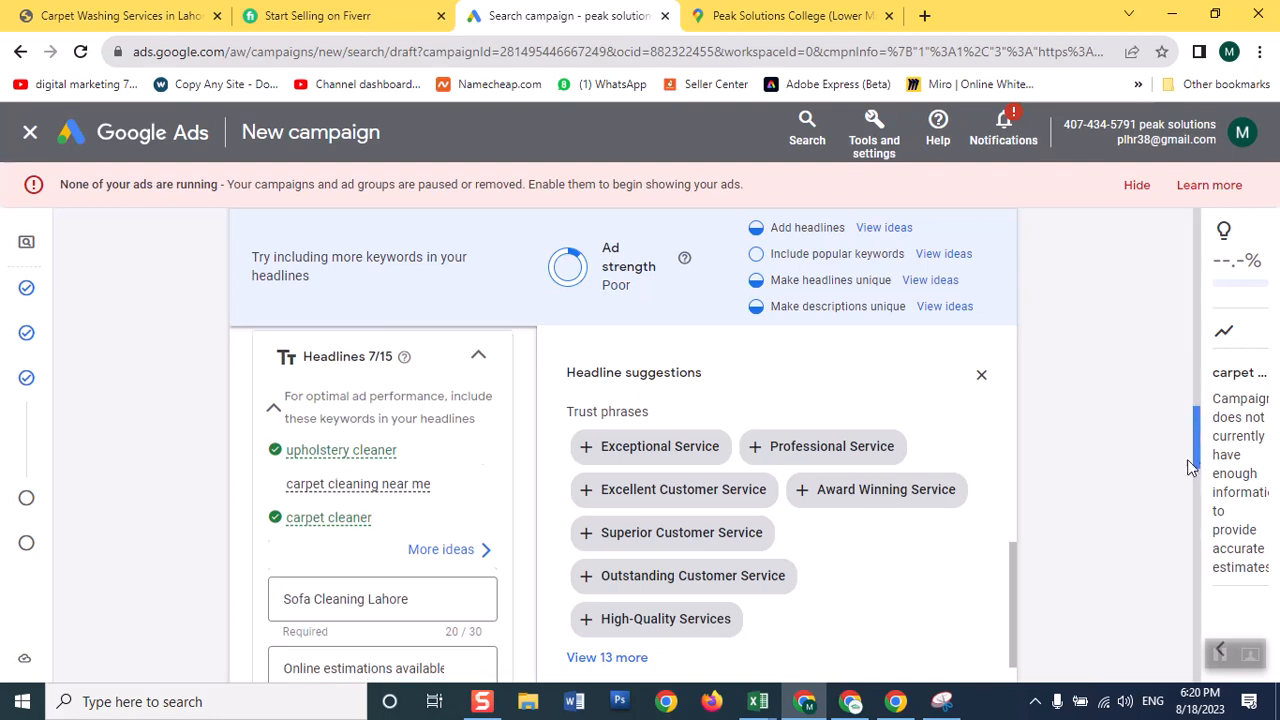
{"action": "scroll", "coordinate": [1188, 476], "scroll_direction": "down", "scroll_amount": 3}
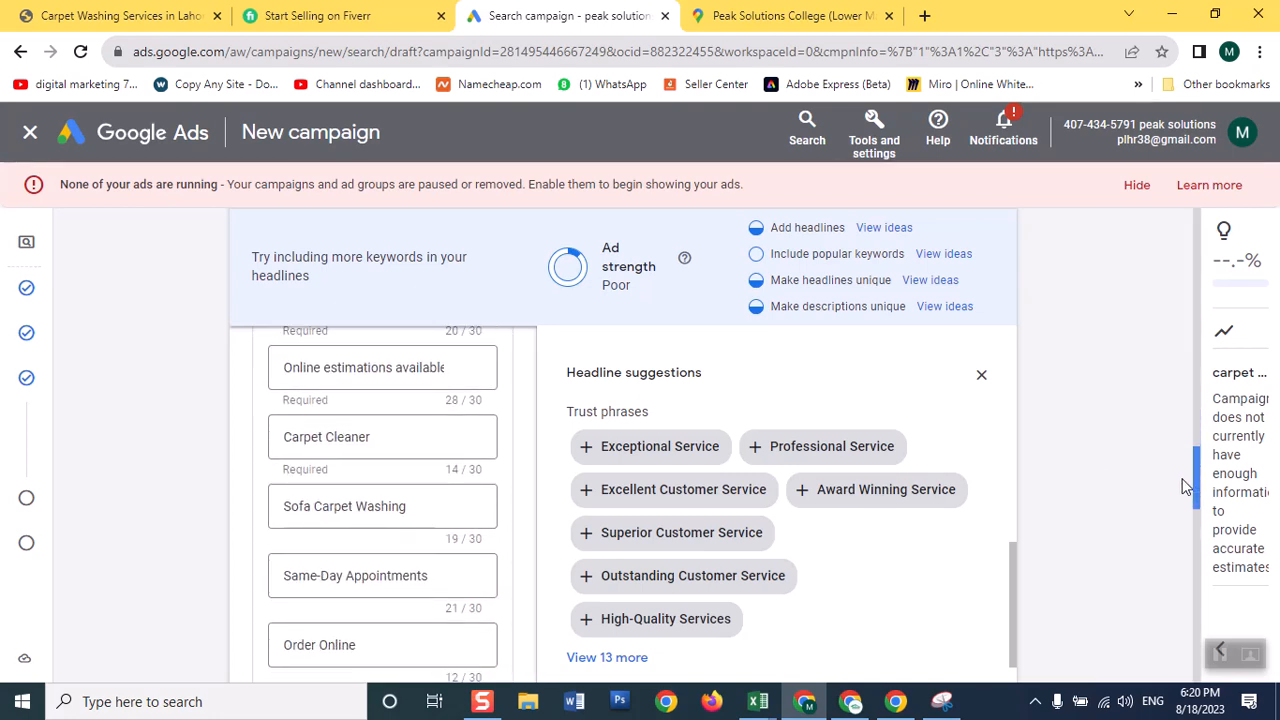
{"action": "scroll", "coordinate": [1186, 495], "scroll_direction": "down", "scroll_amount": 2}
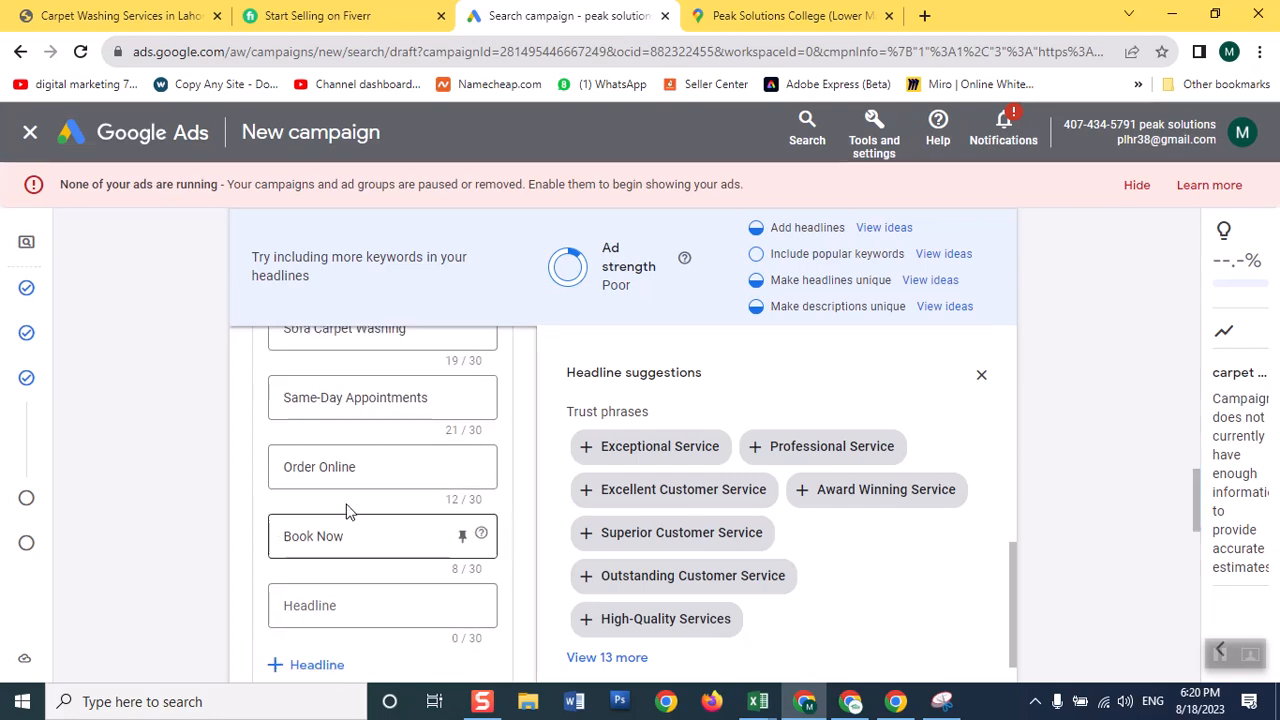
{"action": "left_click", "coordinate": [384, 604]}
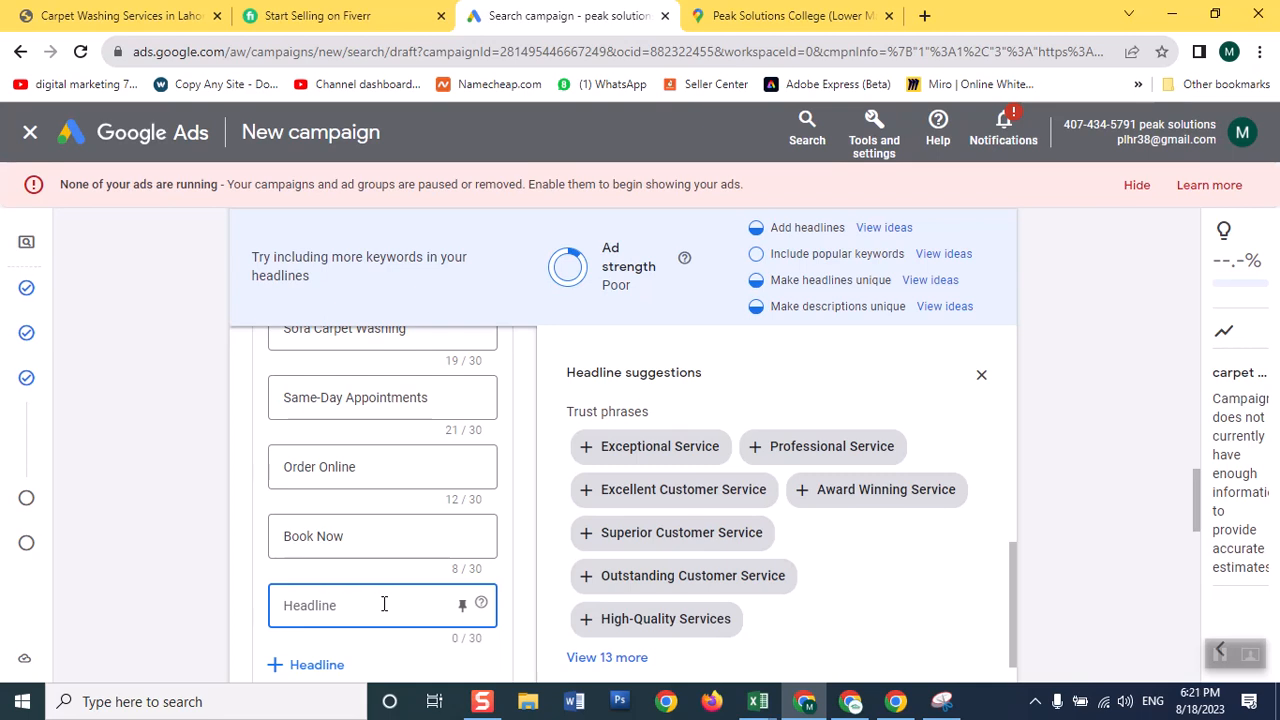
{"action": "type", "text": "Sofa Washing"}
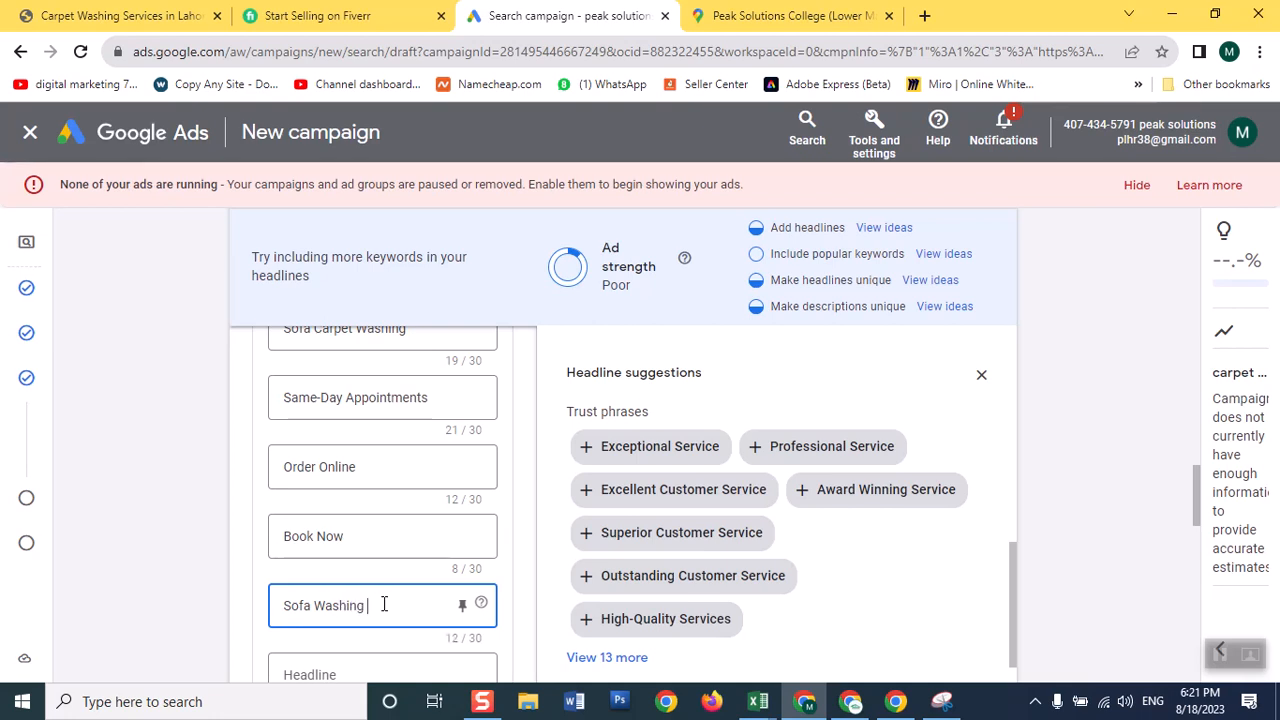
{"action": "type", "text": "Services"}
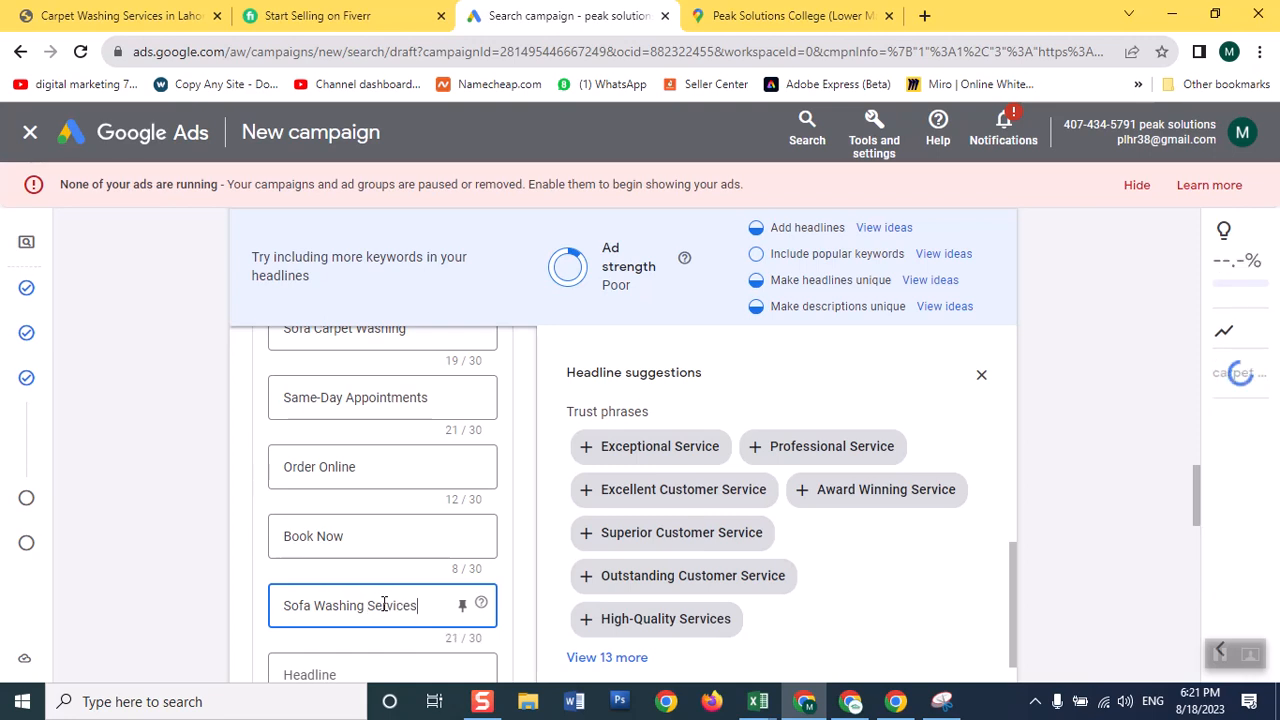
Open the ideas for including popular keywords and add "Upholstery Cleaner" as the next headline.
{"action": "left_click", "coordinate": [341, 673]}
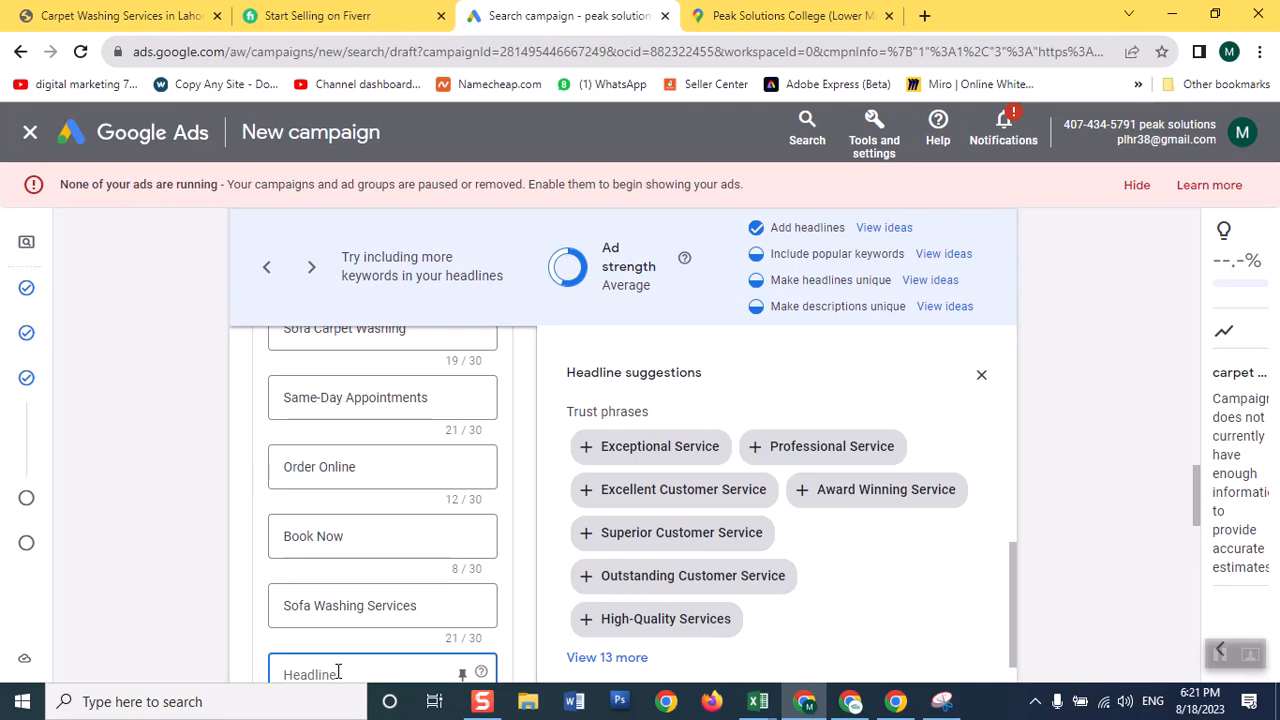
{"action": "left_click", "coordinate": [941, 255]}
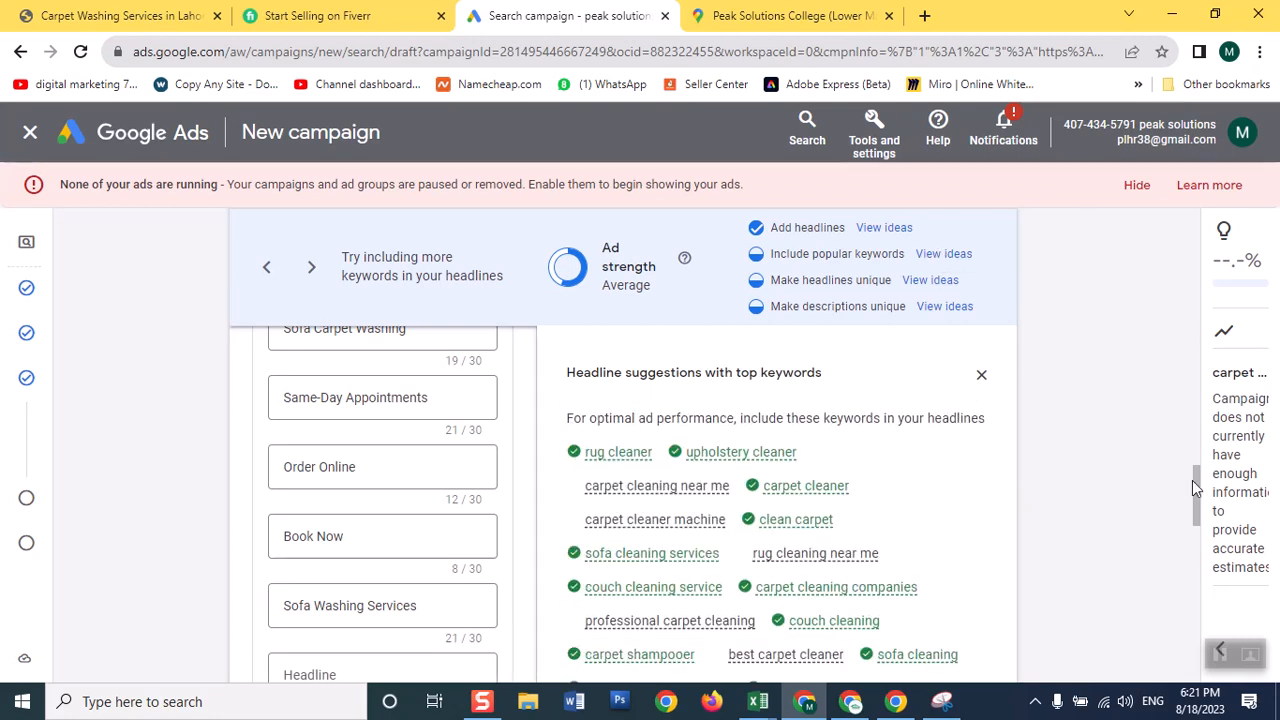
{"action": "left_click_drag", "start_coordinate": [1200, 488], "coordinate": [1200, 516]}
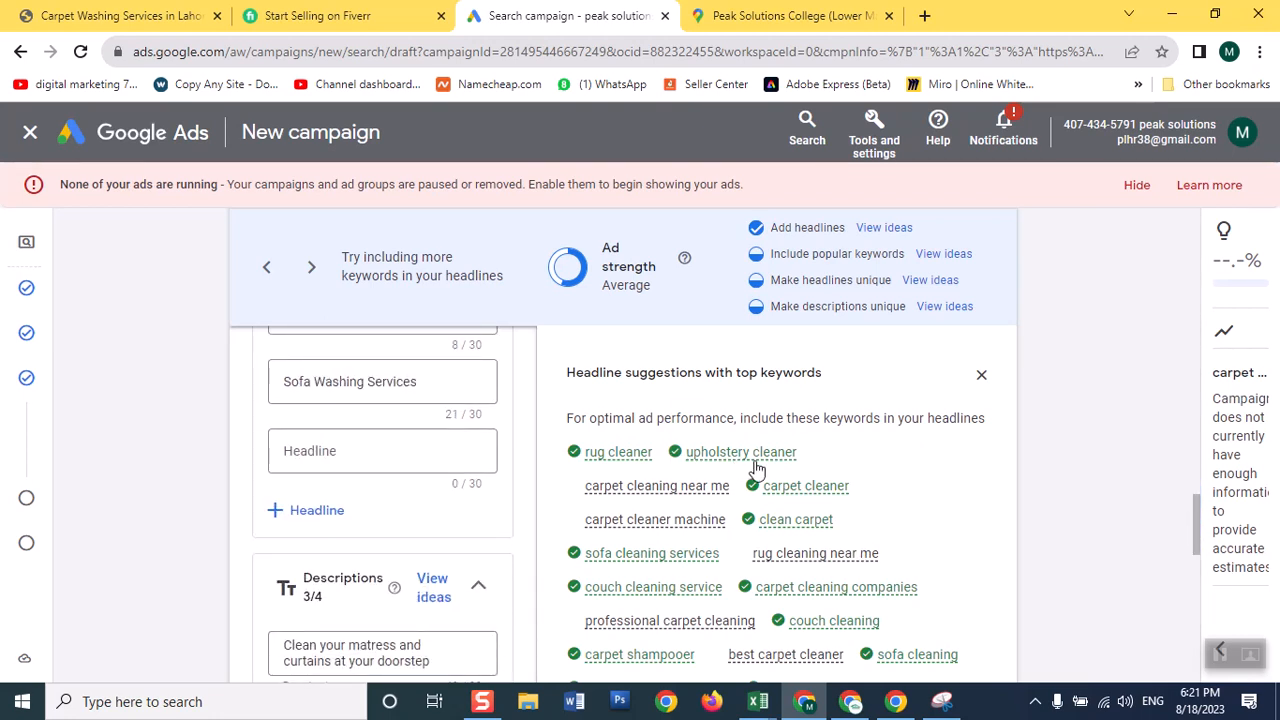
{"action": "mouse_move", "coordinate": [757, 464]}
{"action": "left_click", "coordinate": [333, 449]}
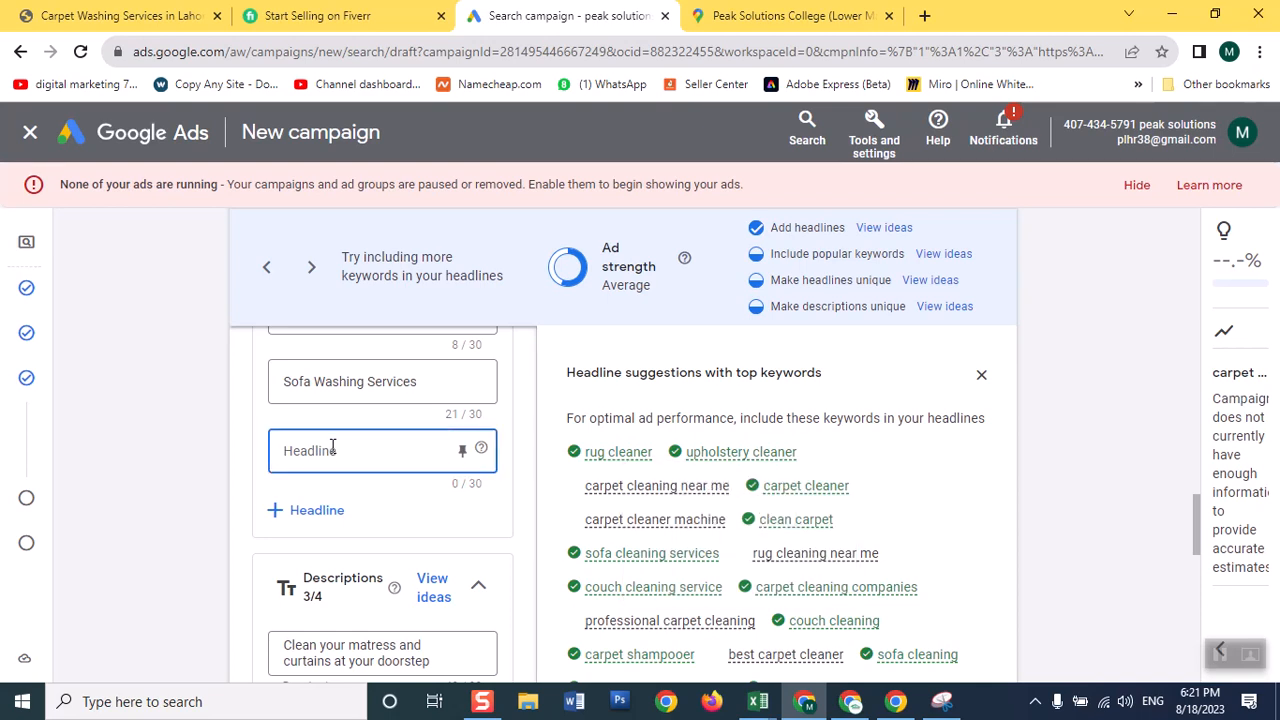
{"action": "type", "text": "Uph"}
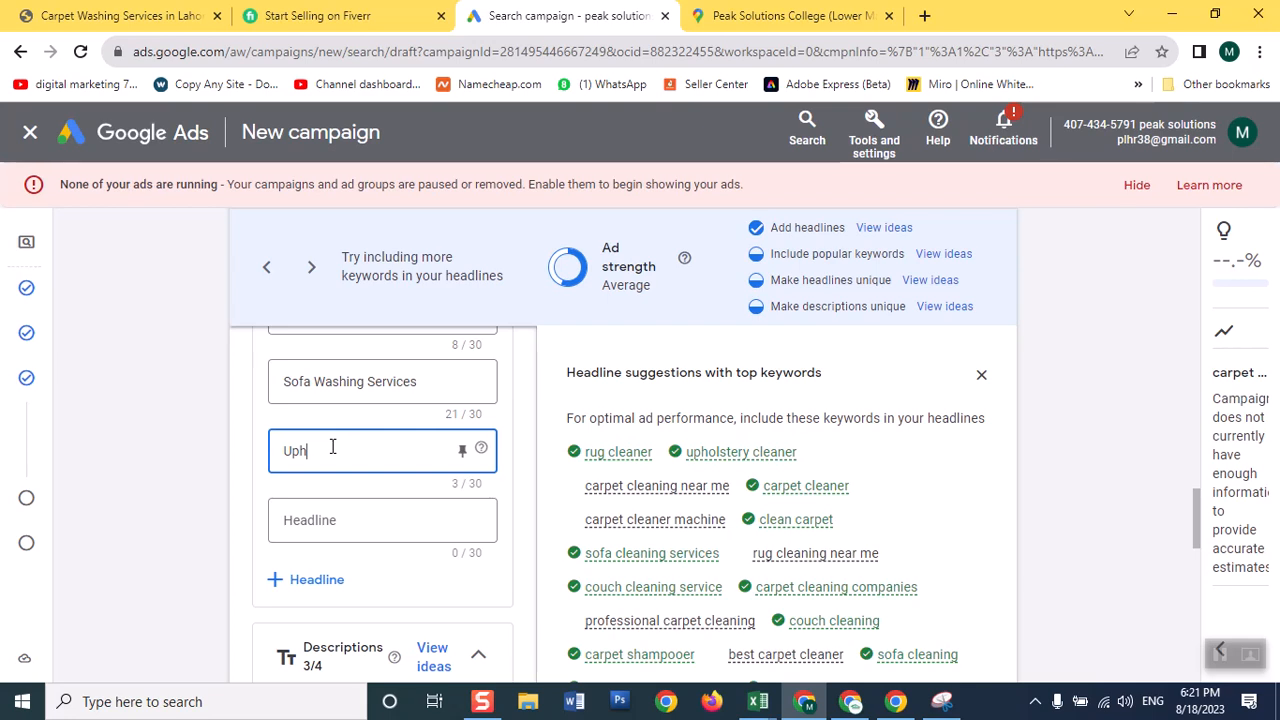
{"action": "type", "text": "olstery C"}
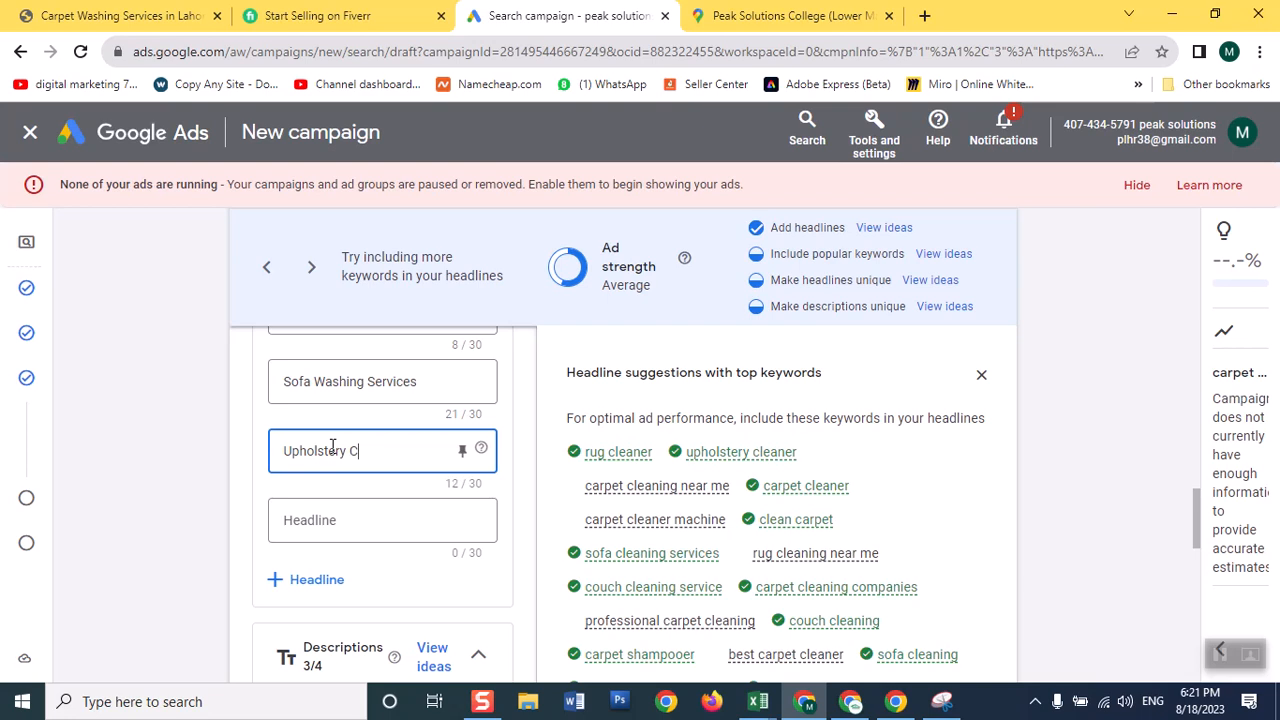
{"action": "type", "text": "leaner"}
Check the suggested top keywords and add "Rug cleaner near me" as a headline below "Upholstery Cleaner".
{"action": "left_click", "coordinate": [306, 532]}
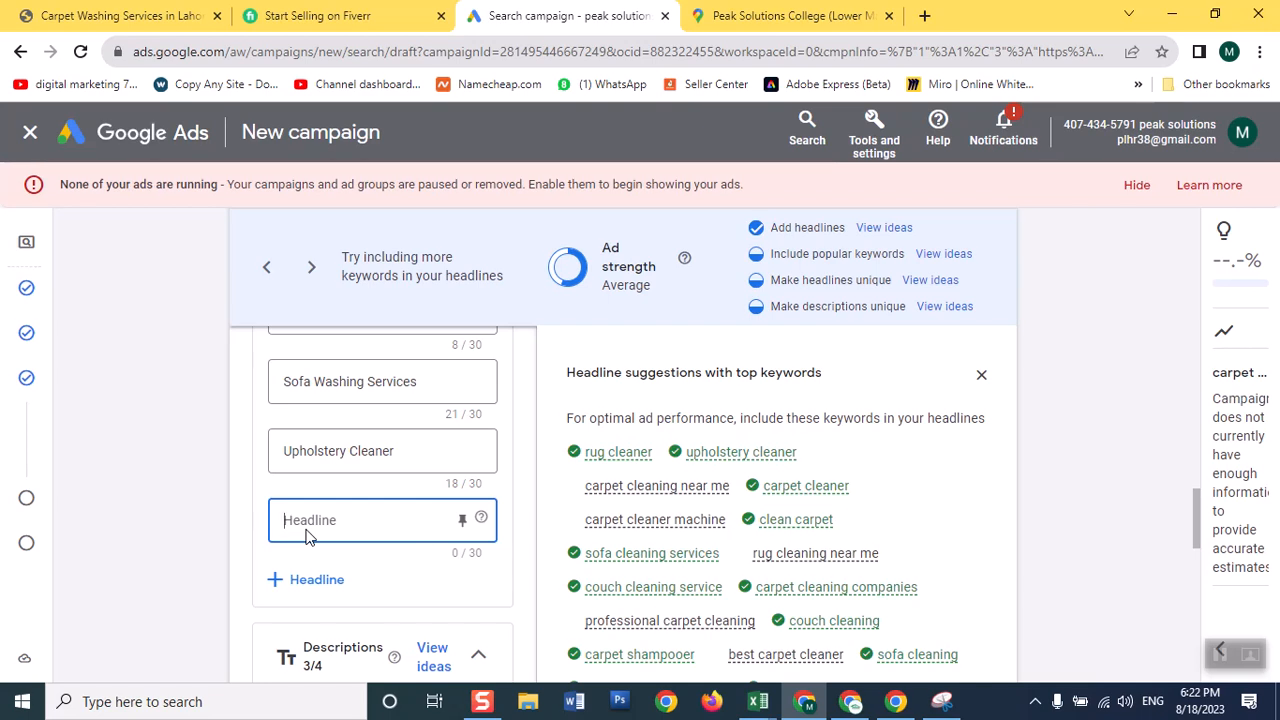
{"action": "mouse_move", "coordinate": [632, 597]}
{"action": "mouse_move", "coordinate": [634, 628]}
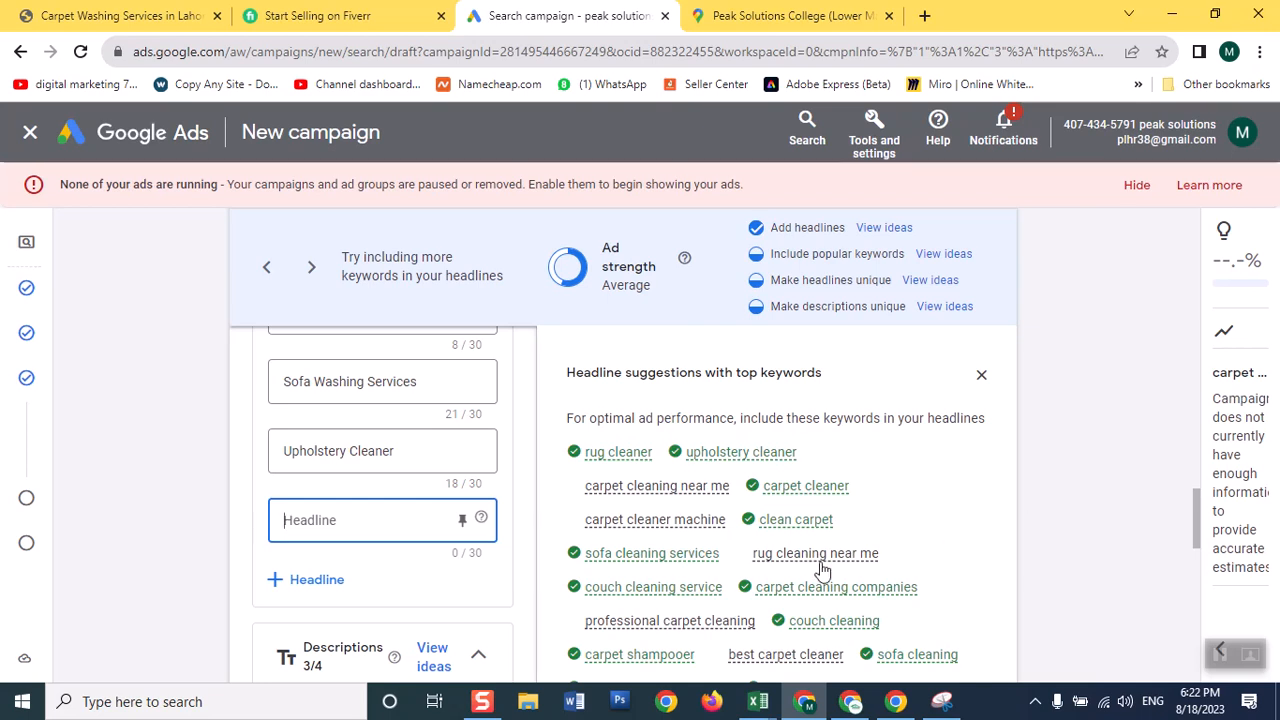
{"action": "mouse_move", "coordinate": [780, 590]}
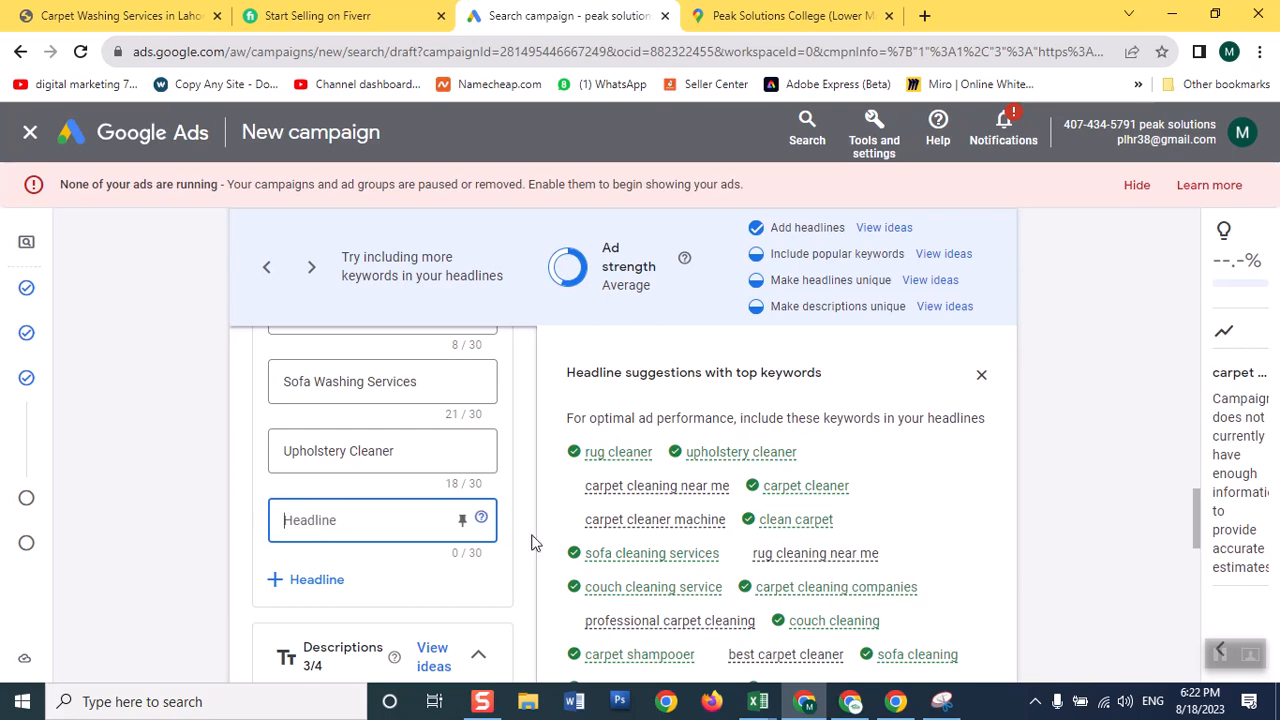
{"action": "mouse_move", "coordinate": [791, 560]}
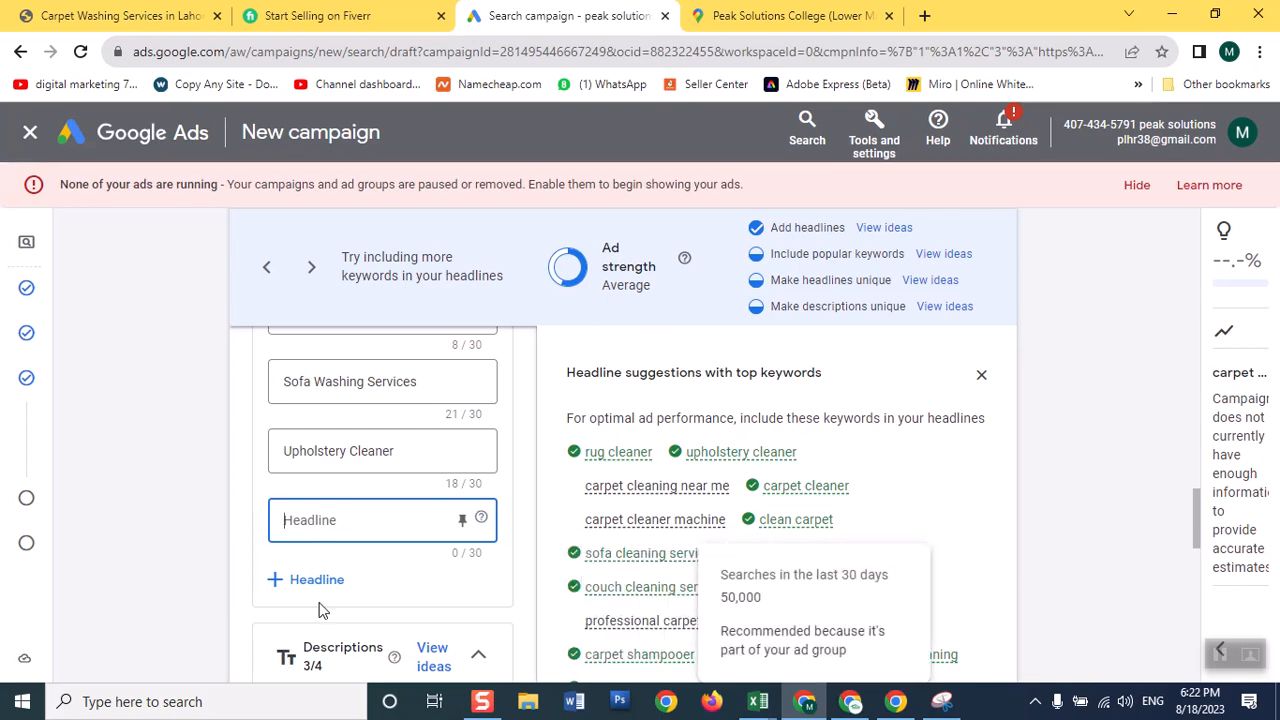
{"action": "type", "text": "Ru"}
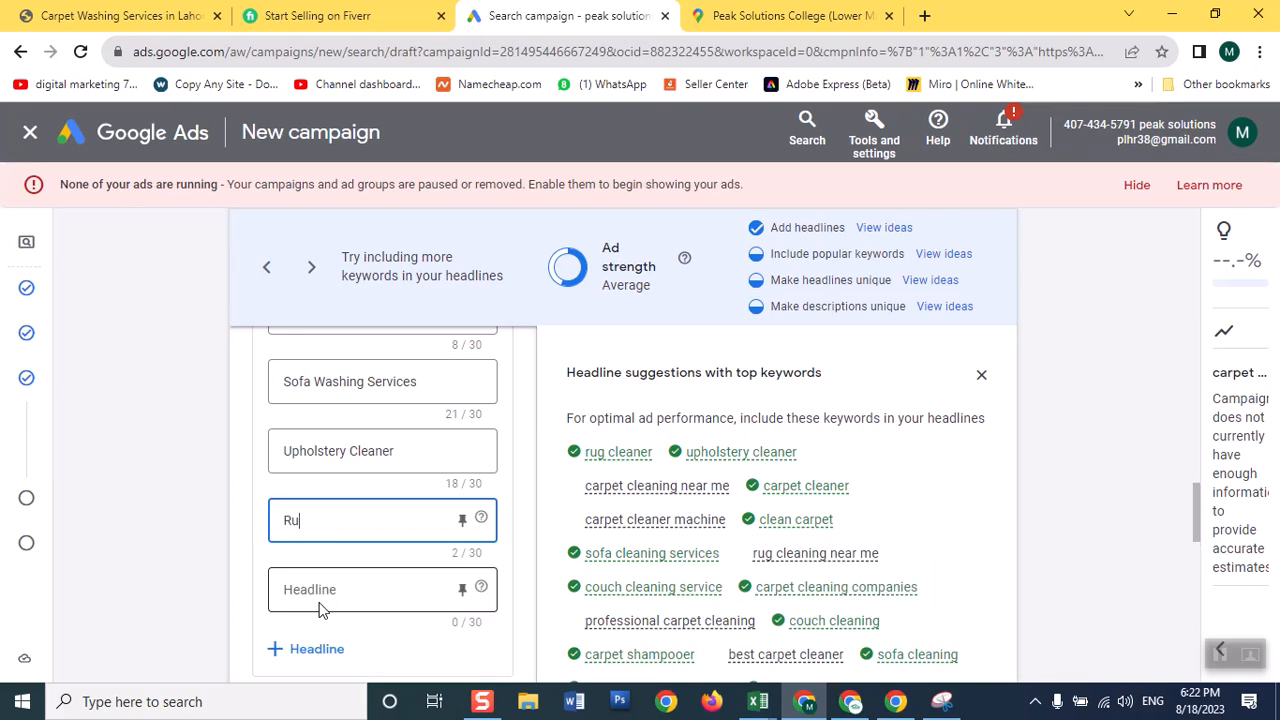
{"action": "type", "text": "g cleaner near me"}
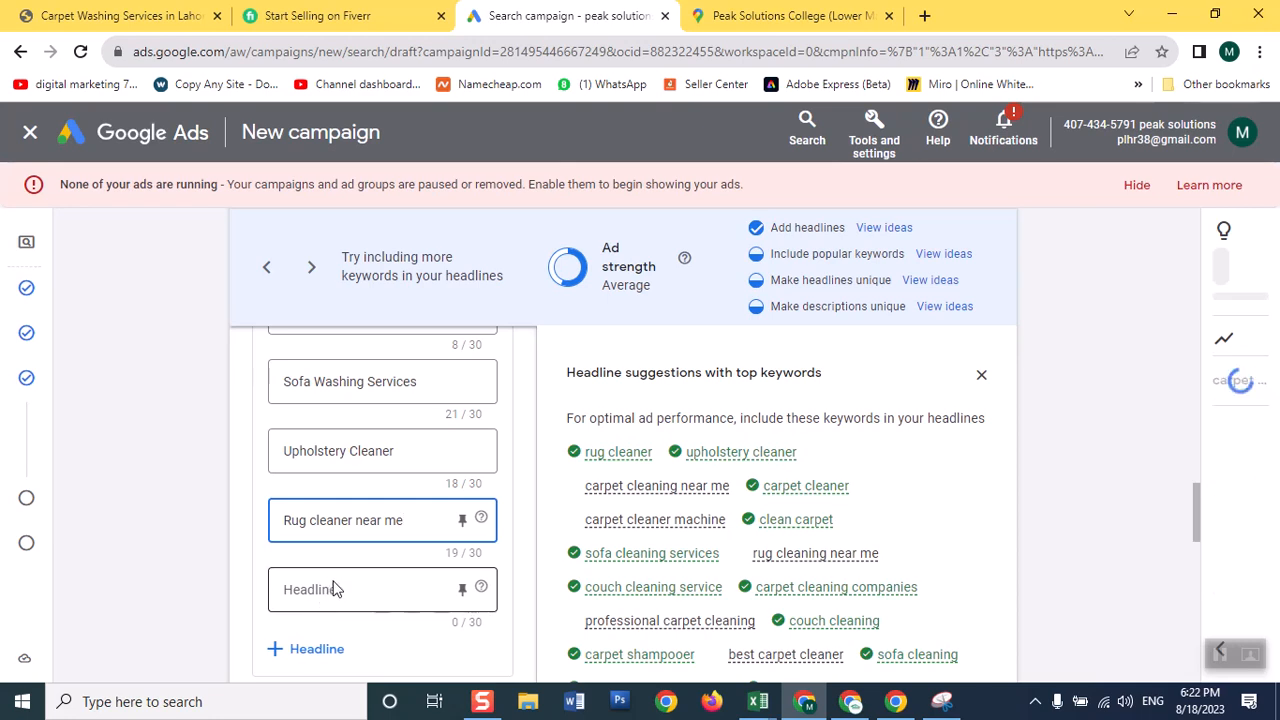
Add "curtain washing services" as a headline below "Rug cleaner near me".
{"action": "left_click", "coordinate": [333, 586]}
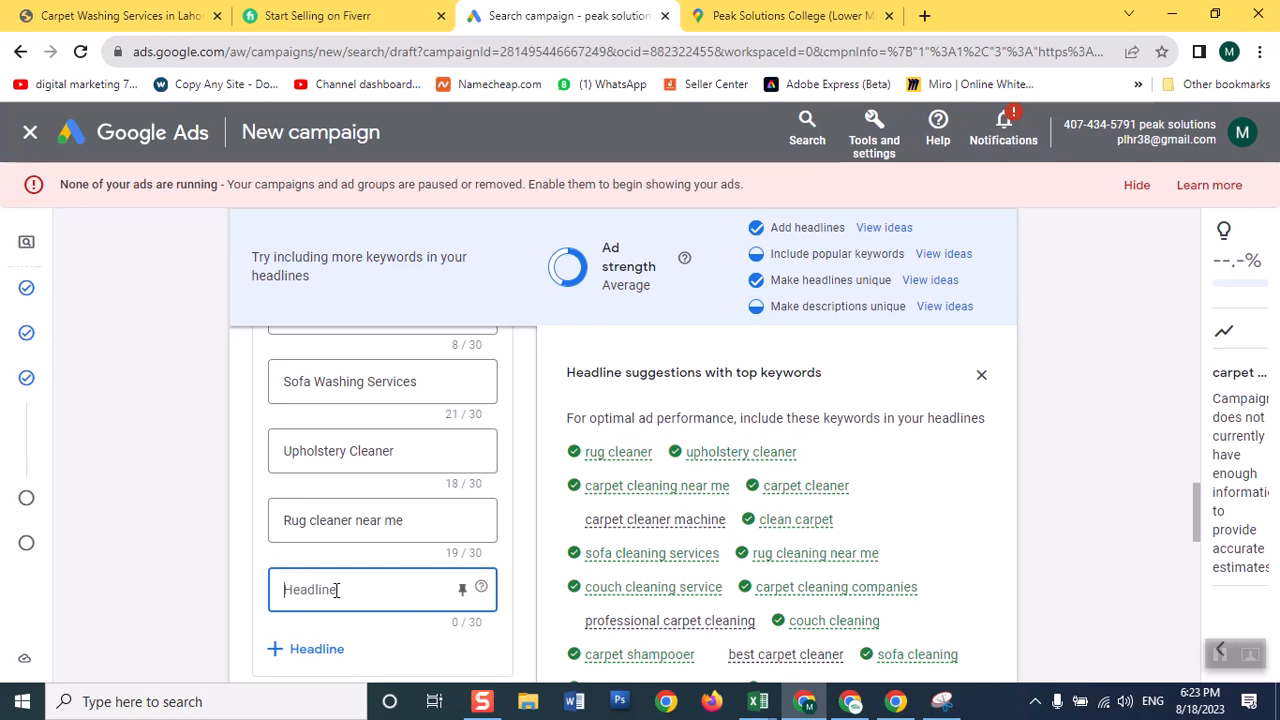
{"action": "type", "text": "curtai"}
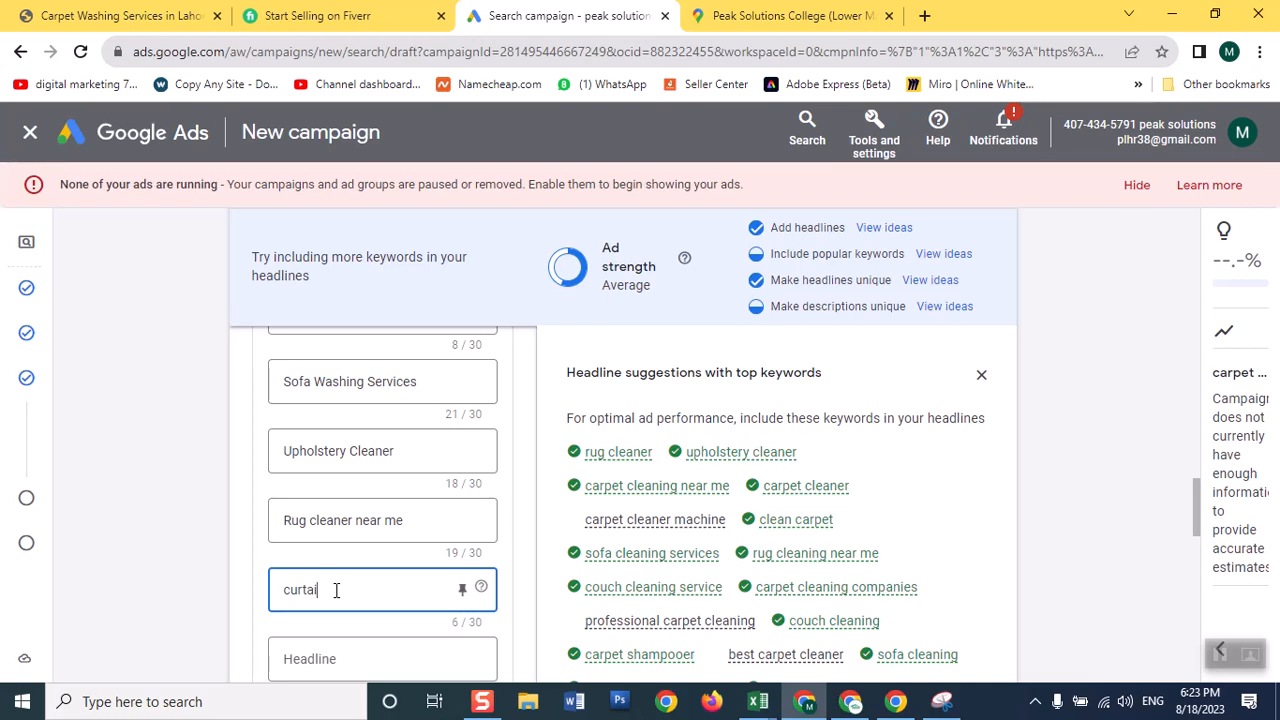
{"action": "type", "text": "n w"}
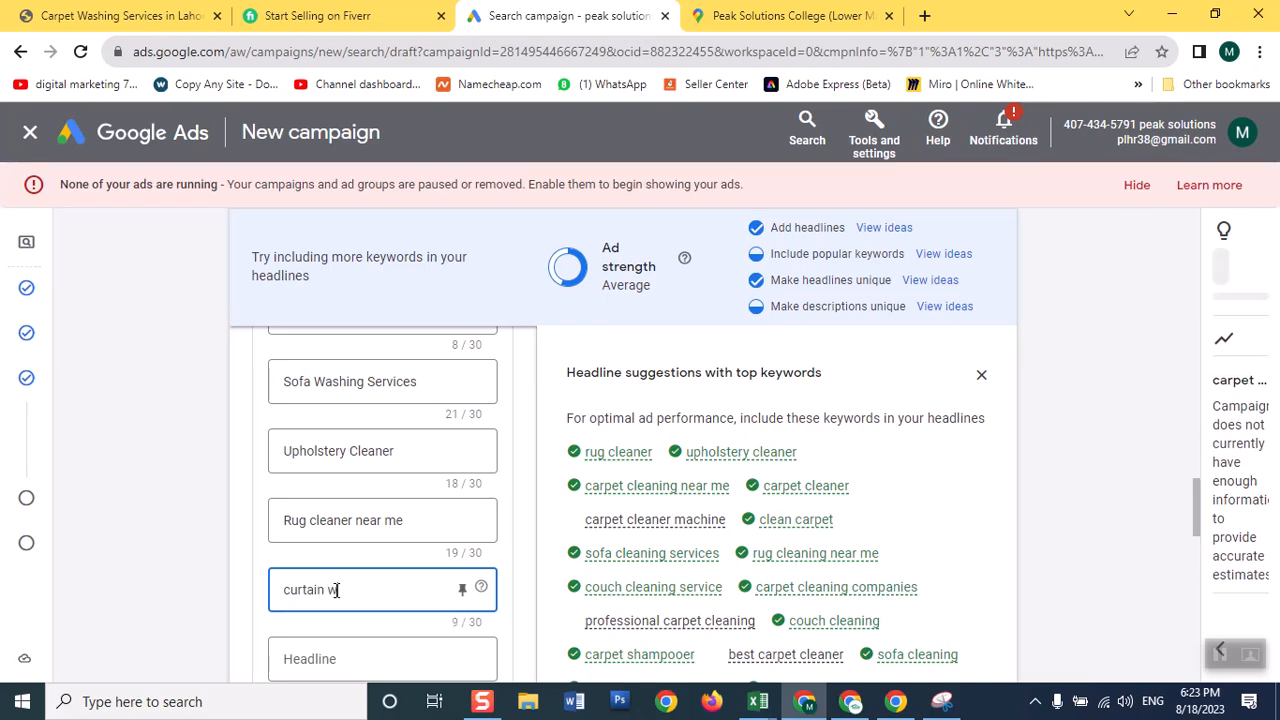
{"action": "type", "text": "ash"}
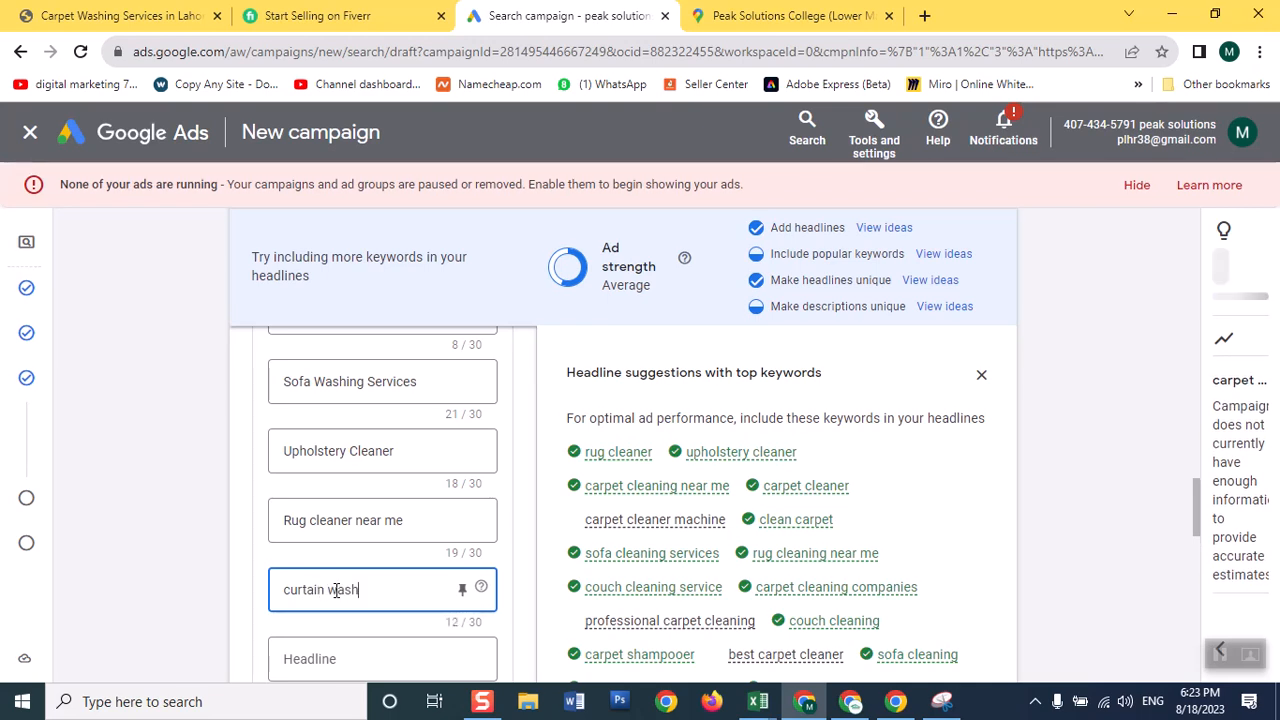
{"action": "type", "text": "ing ser"}
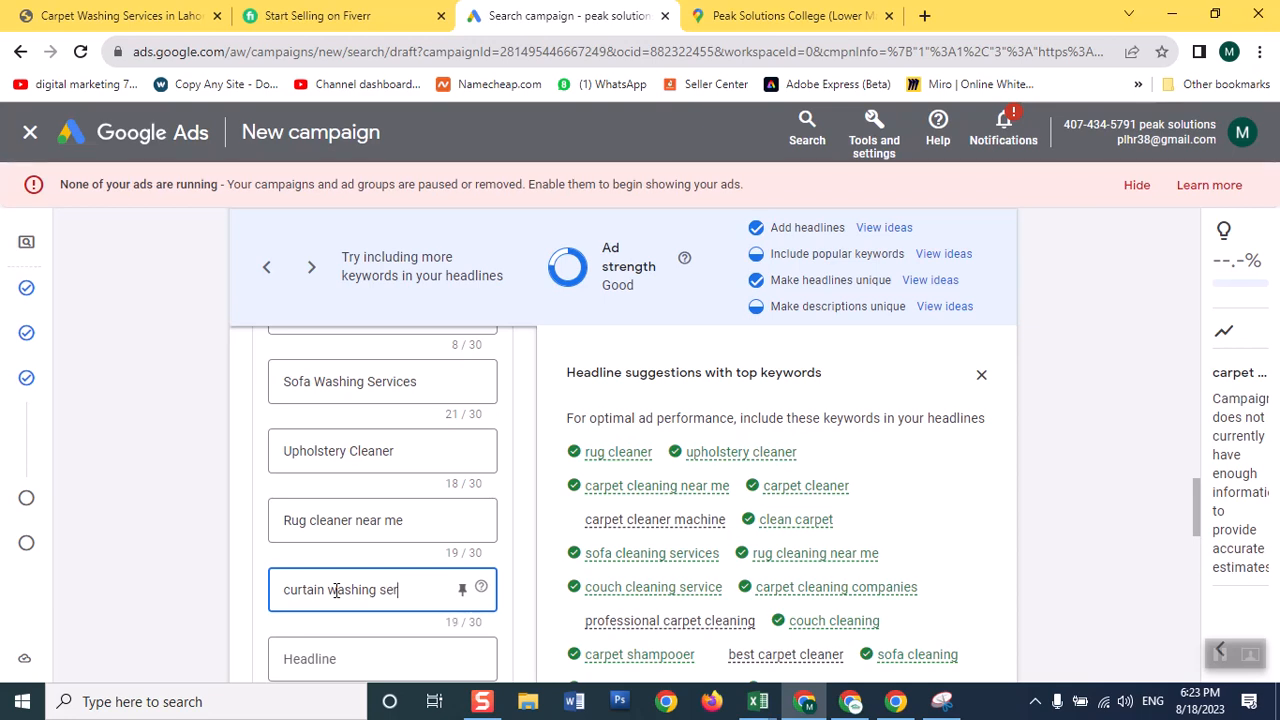
{"action": "type", "text": "vices"}
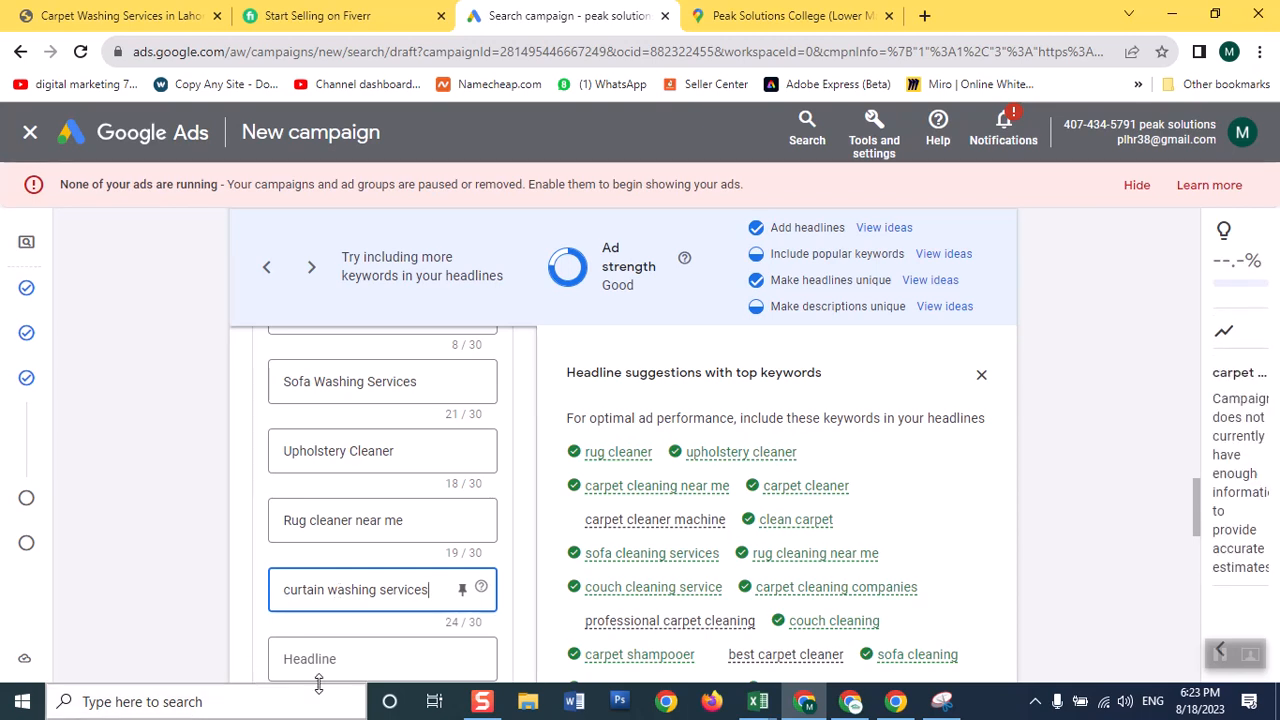
Reopen the popular keyword ideas and add "clean carpet" as a headline below "curtain washing services".
{"action": "left_click", "coordinate": [339, 660]}
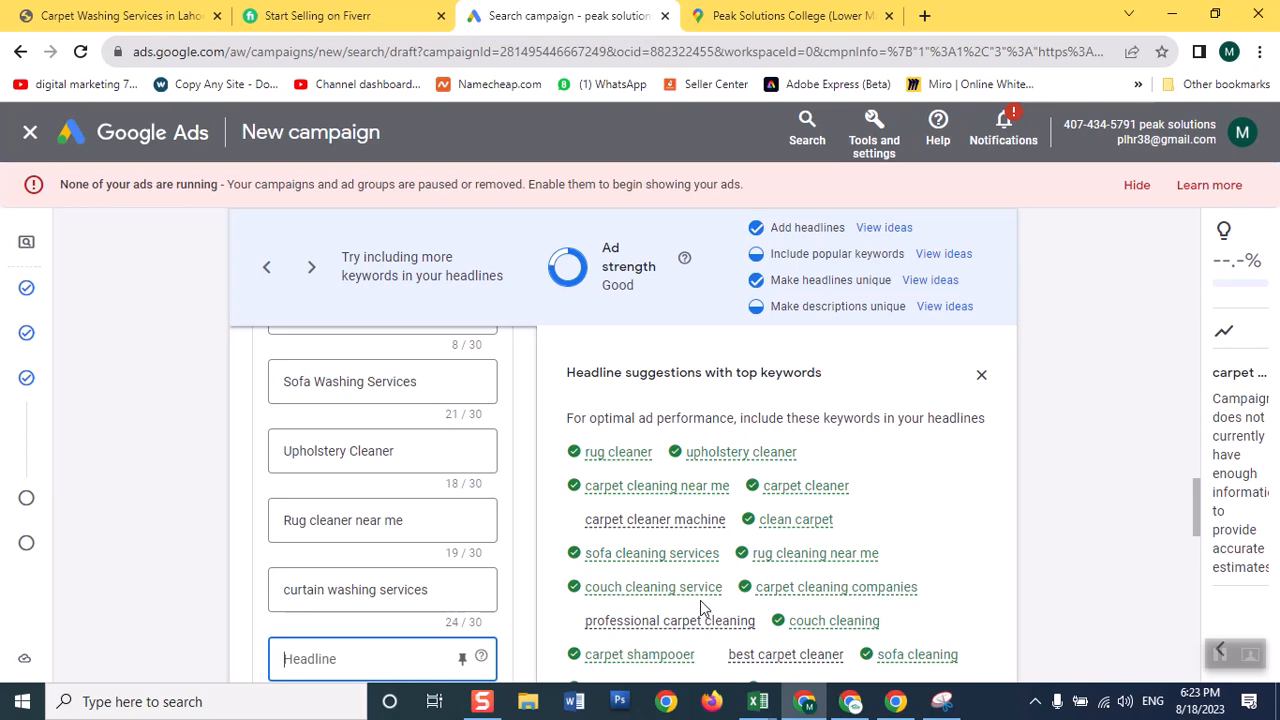
{"action": "left_click_drag", "start_coordinate": [1197, 508], "coordinate": [1198, 526]}
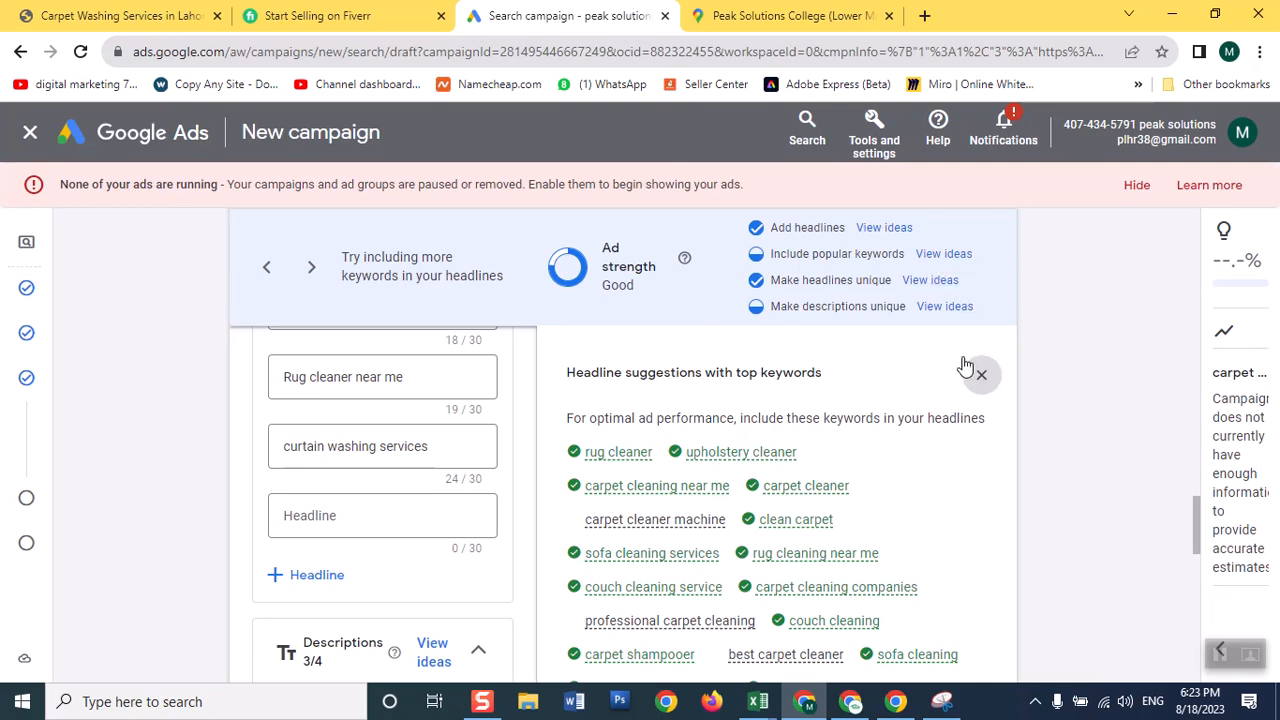
{"action": "left_click", "coordinate": [979, 374]}
{"action": "left_click", "coordinate": [941, 256]}
{"action": "left_click", "coordinate": [369, 525]}
{"action": "type", "text": "clea"}
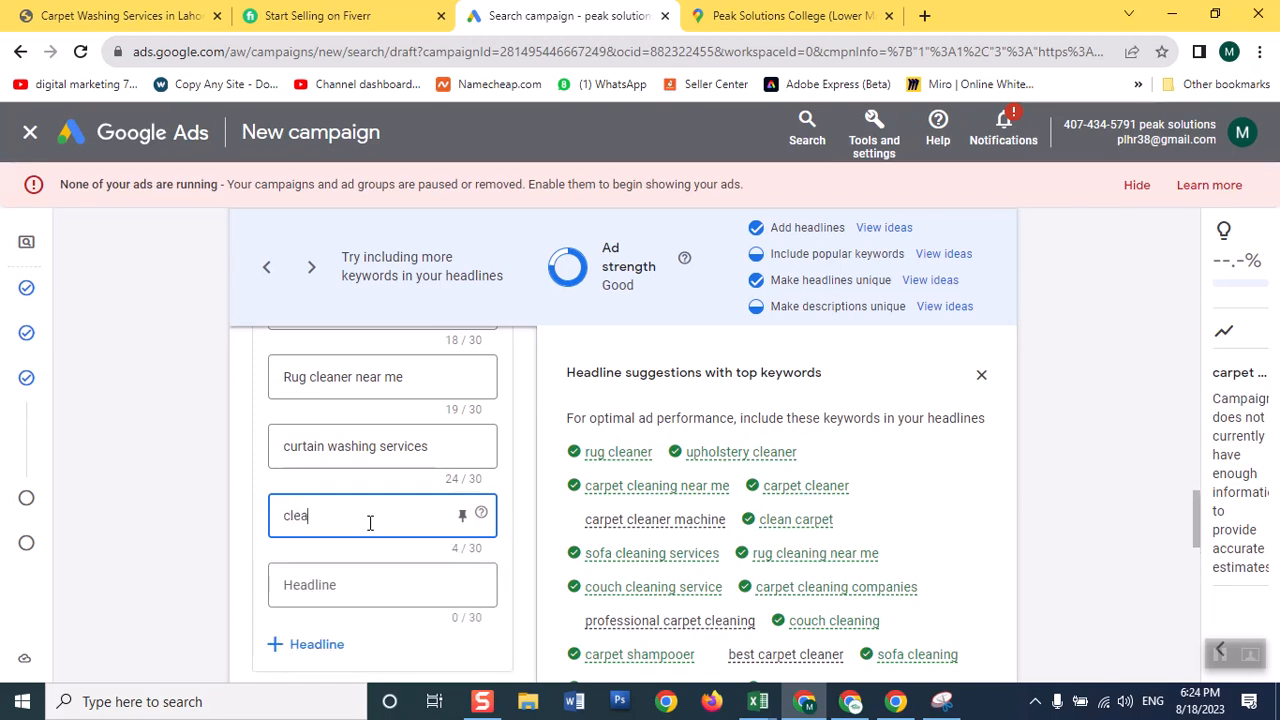
{"action": "type", "text": "n carpet"}
Add "Sofa Safai" as a headline below "clean carpet".
{"action": "left_click", "coordinate": [331, 591]}
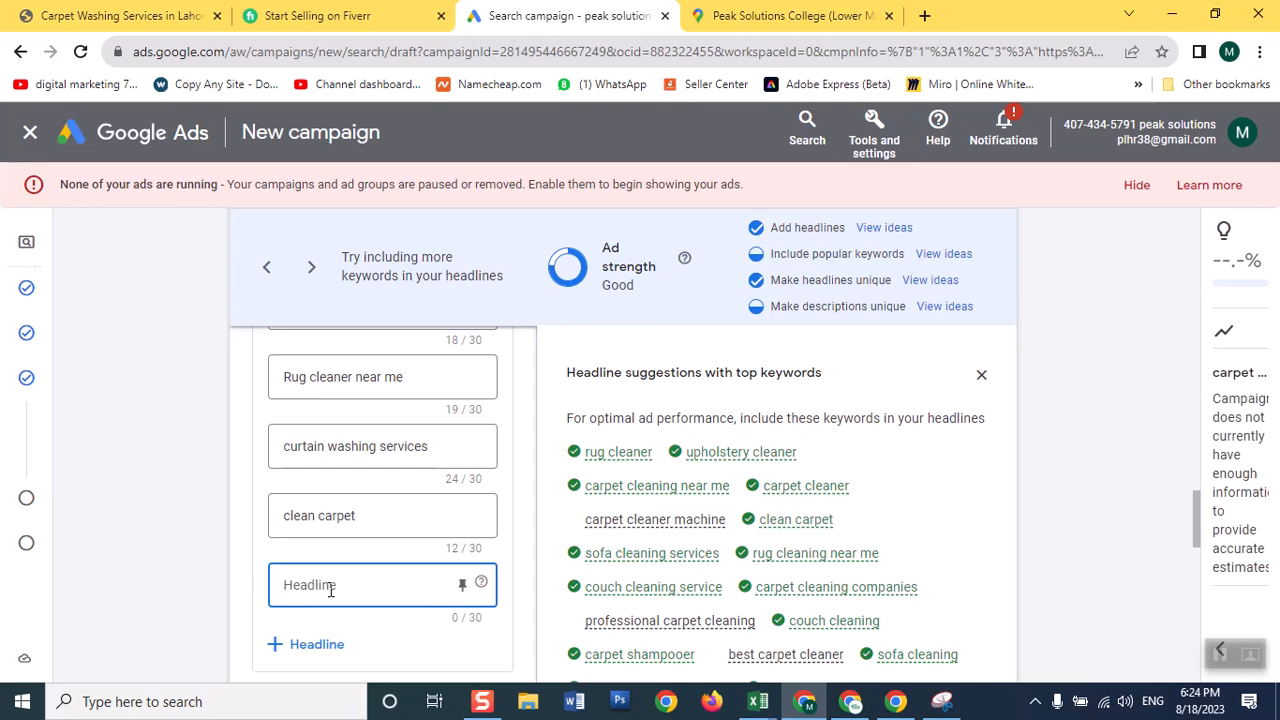
{"action": "type", "text": "Sof"}
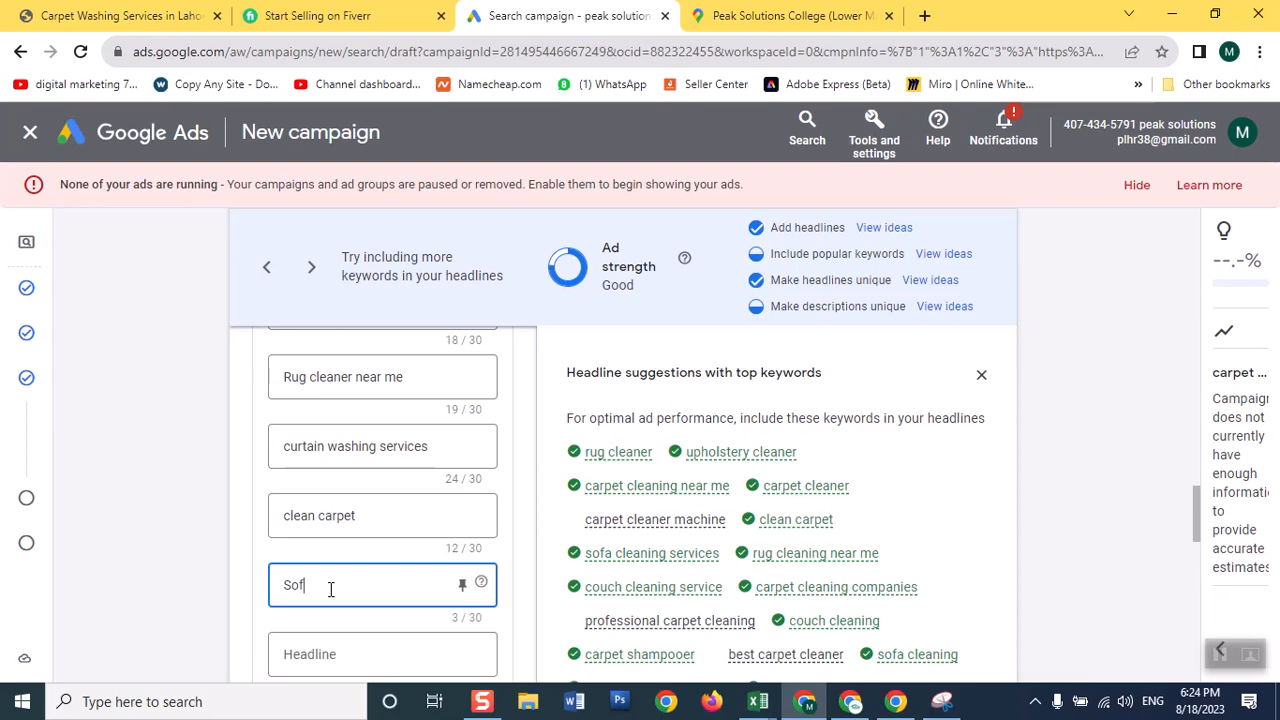
{"action": "type", "text": "a Safa"}
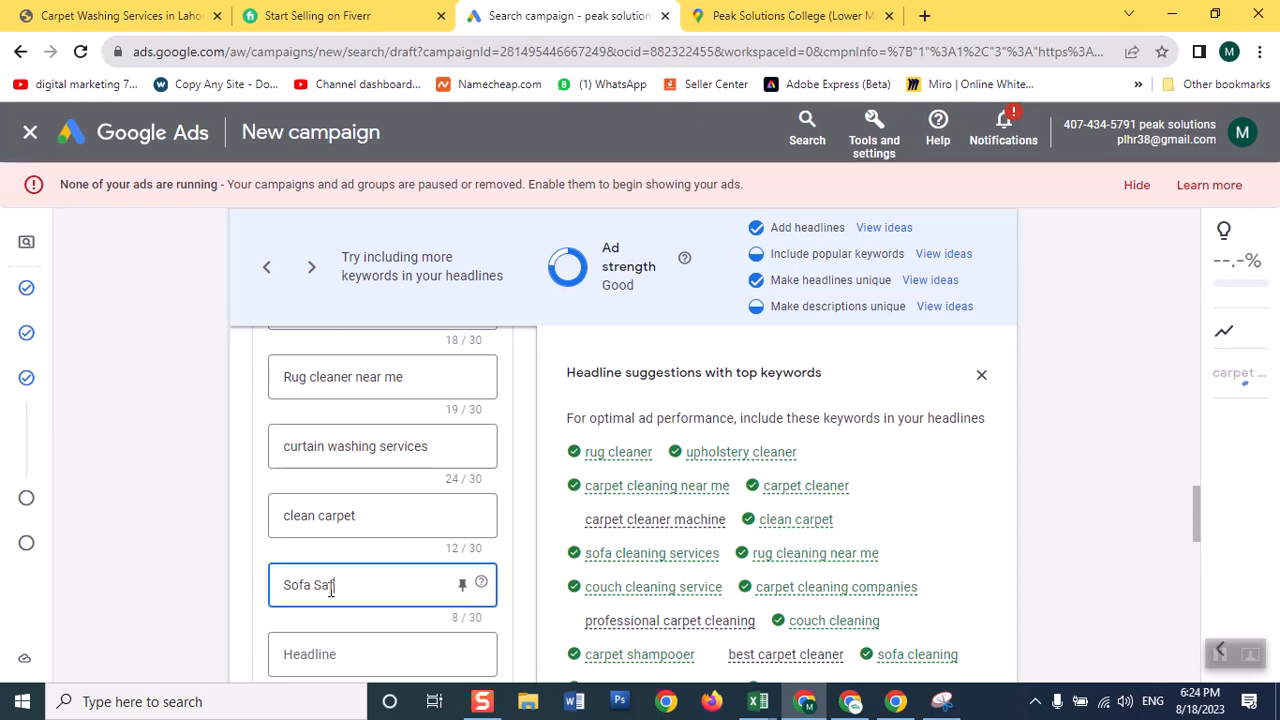
{"action": "type", "text": "i"}
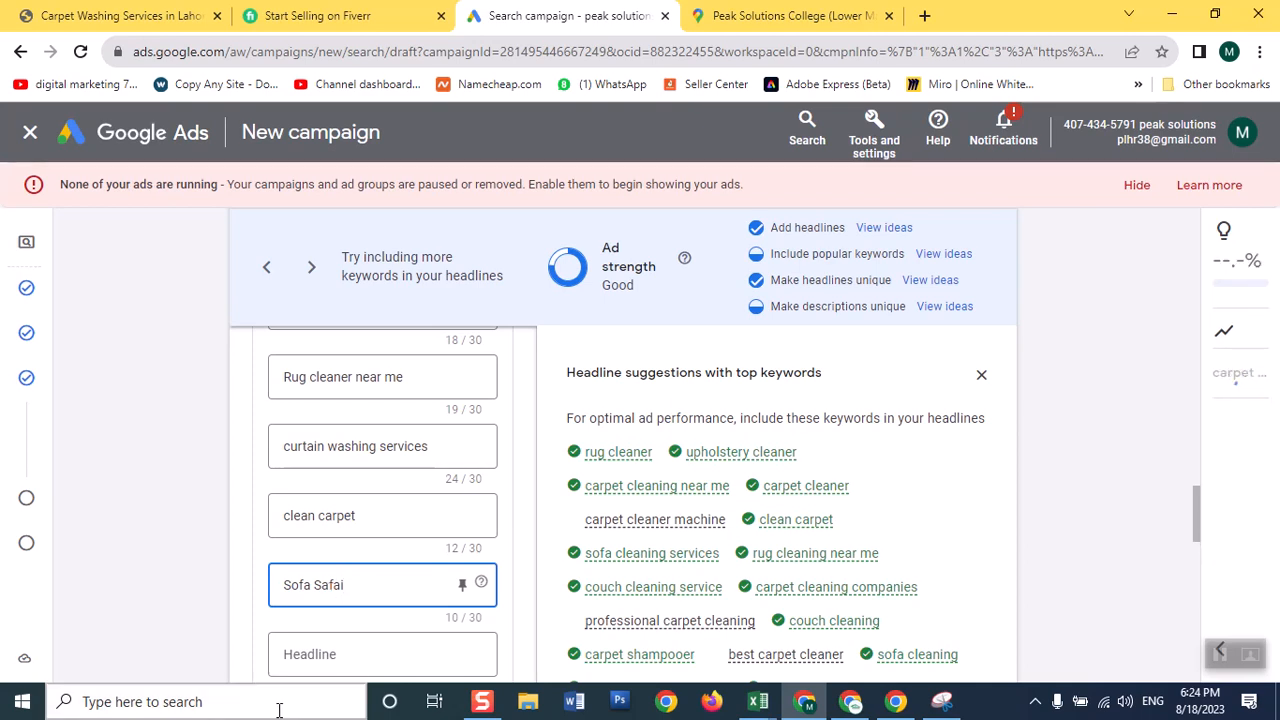
Add "couch cleaning services" as a headline below "Sofa Safai".
{"action": "left_click", "coordinate": [312, 655]}
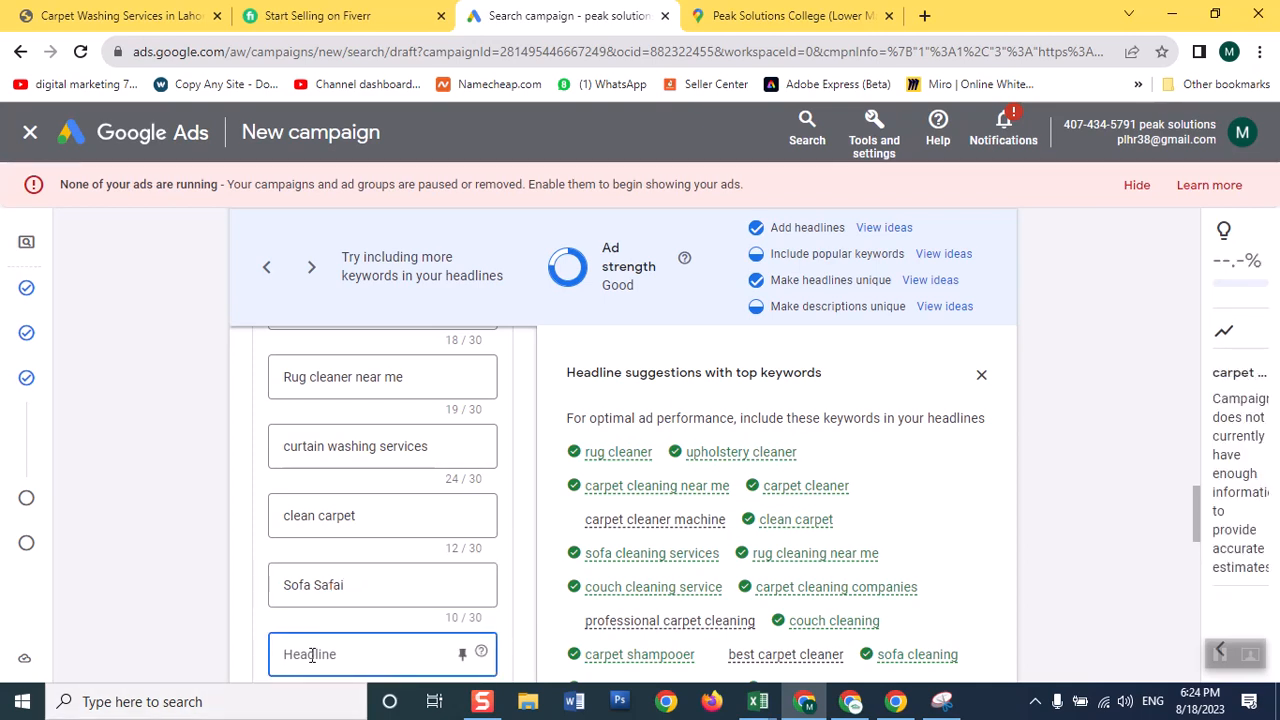
{"action": "left_click", "coordinate": [1200, 515]}
{"action": "left_click_drag", "start_coordinate": [1200, 515], "coordinate": [1200, 519]}
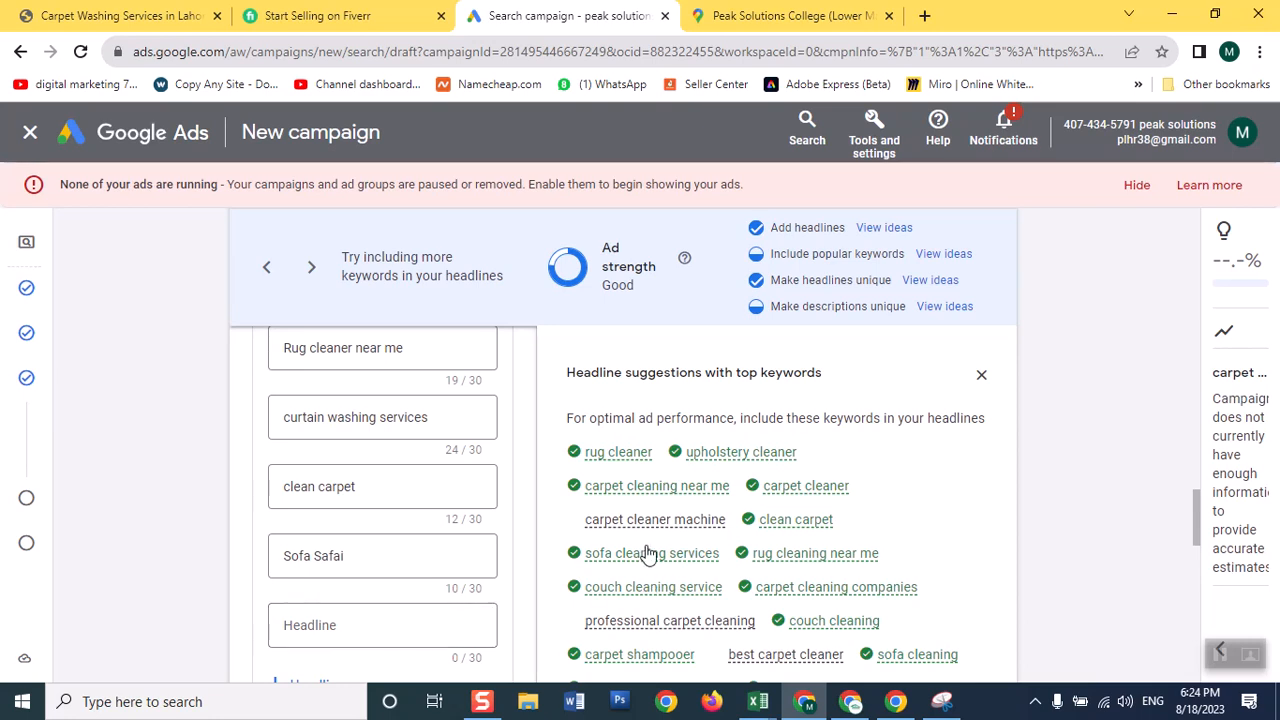
{"action": "mouse_move", "coordinate": [645, 566]}
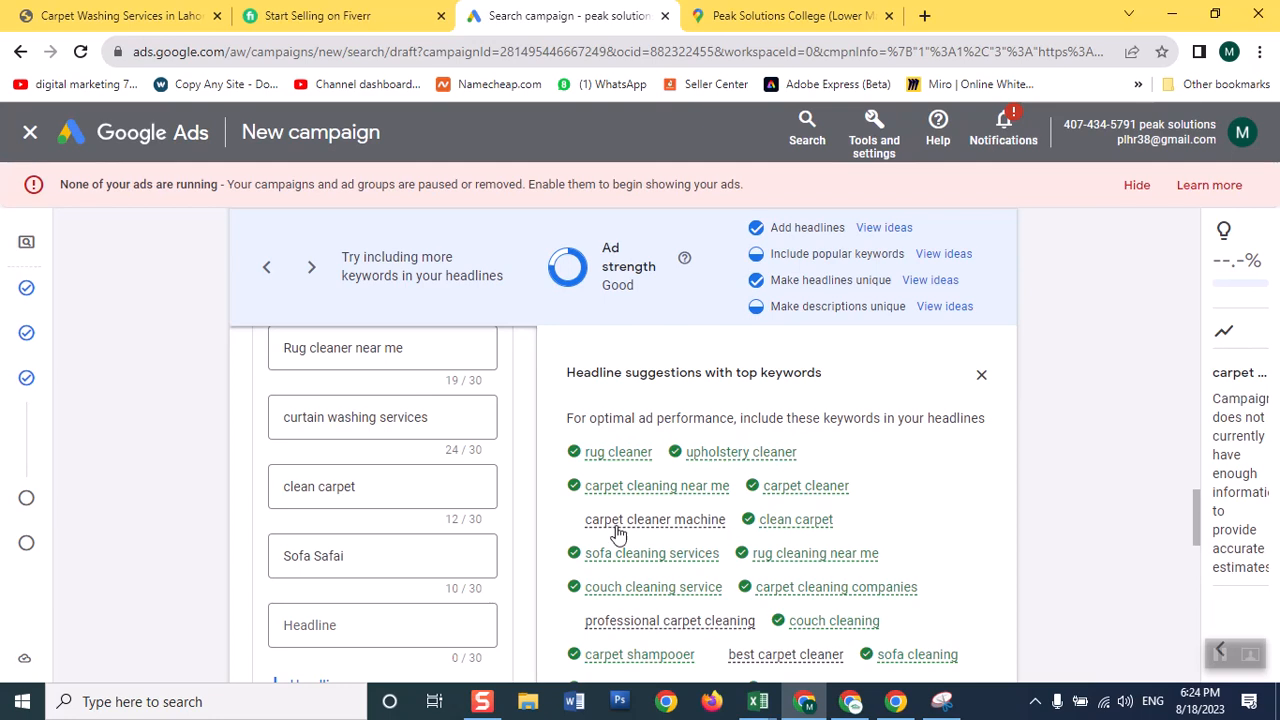
{"action": "left_click", "coordinate": [407, 632]}
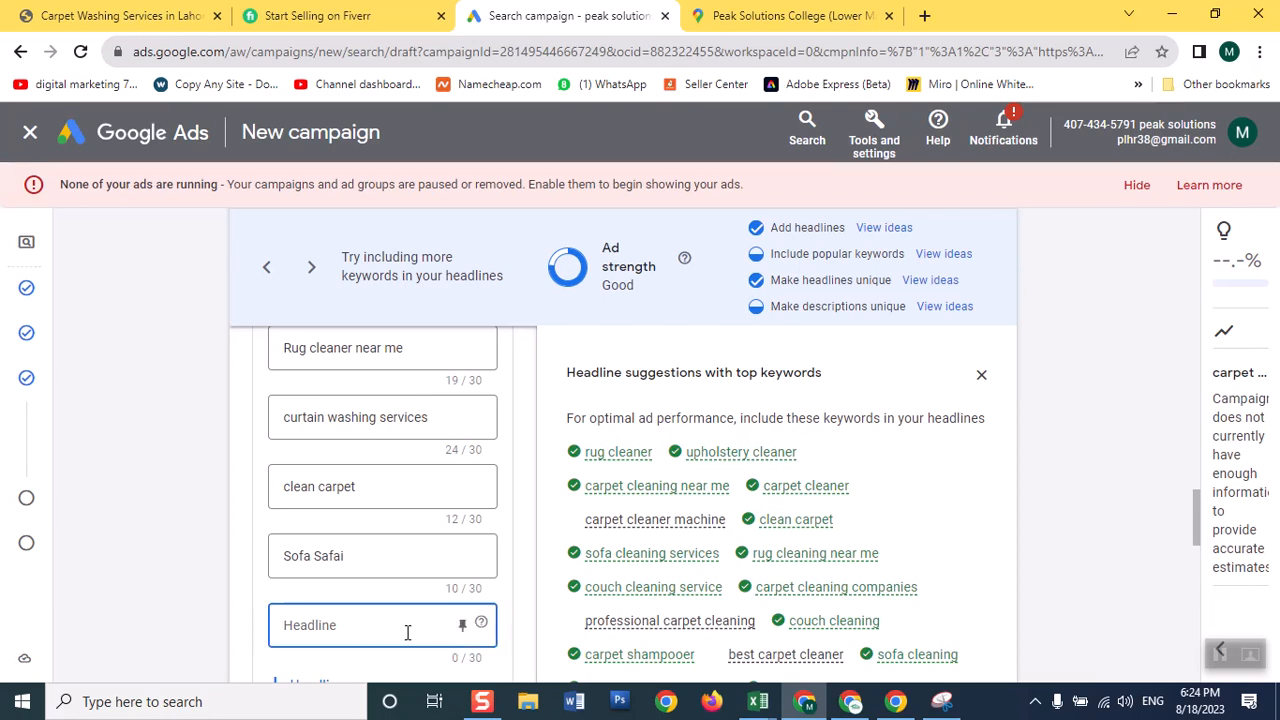
{"action": "type", "text": "couc"}
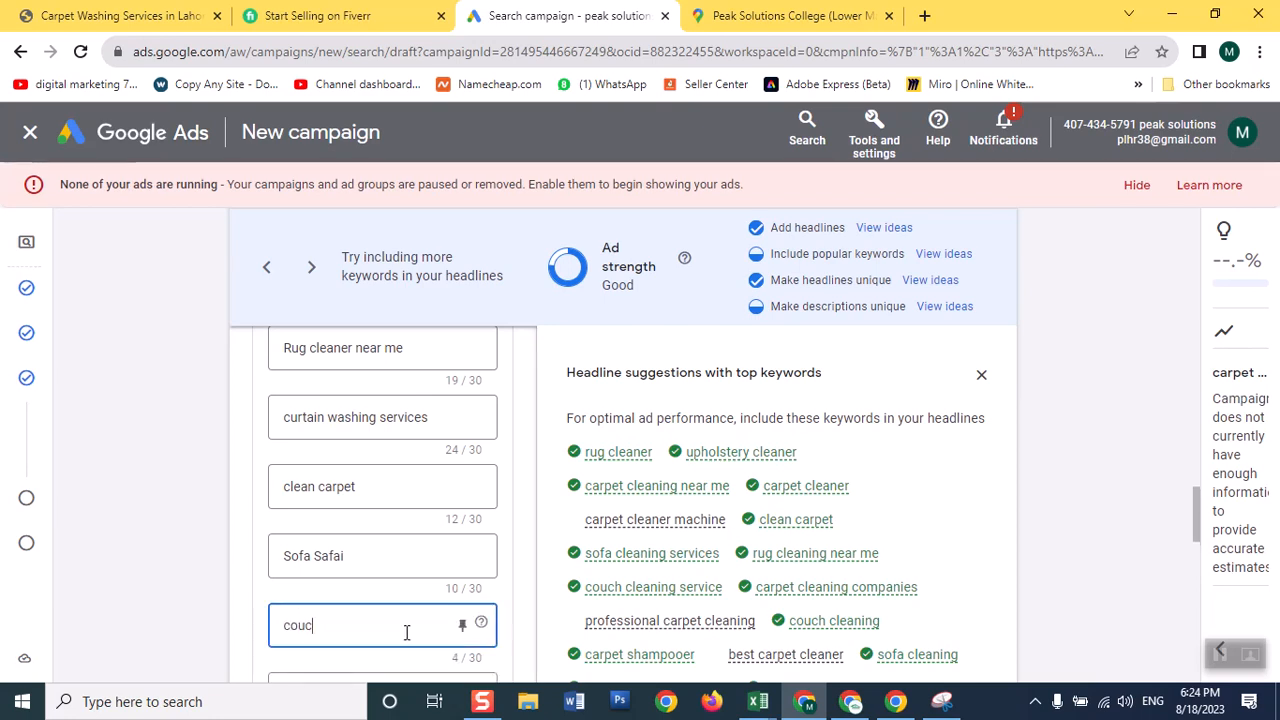
{"action": "type", "text": "h cle"}
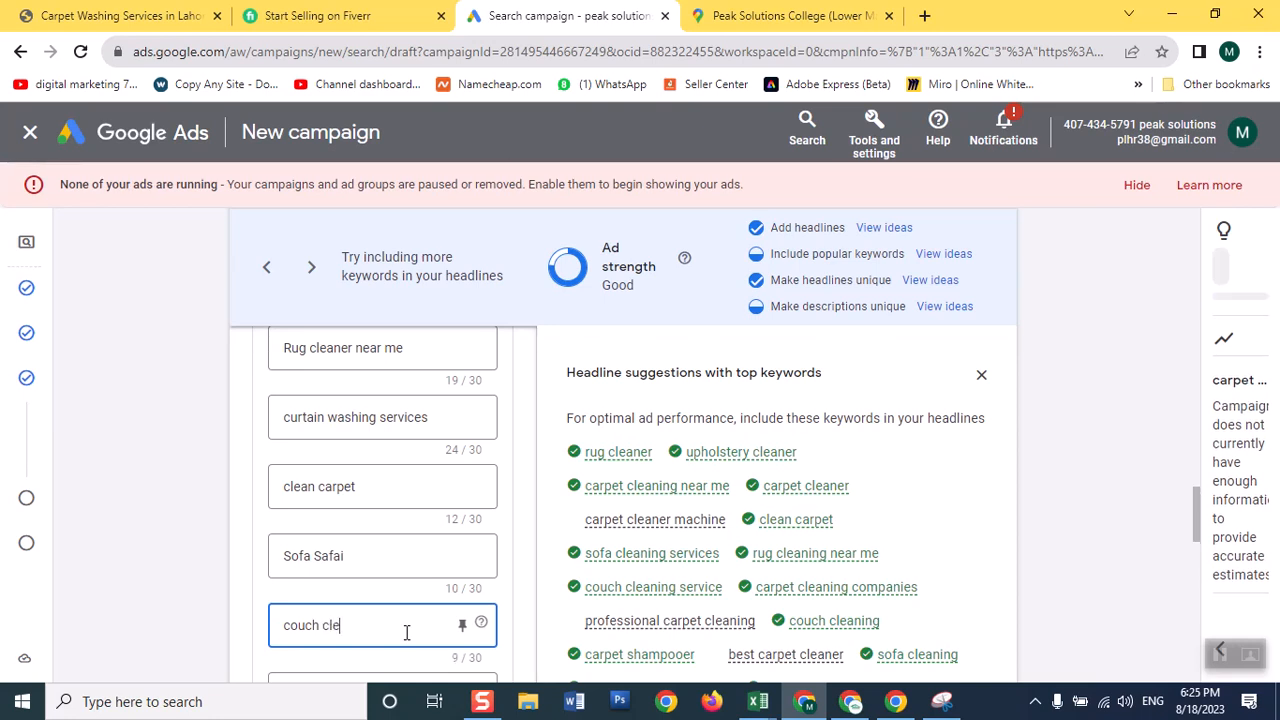
{"action": "type", "text": "aning"}
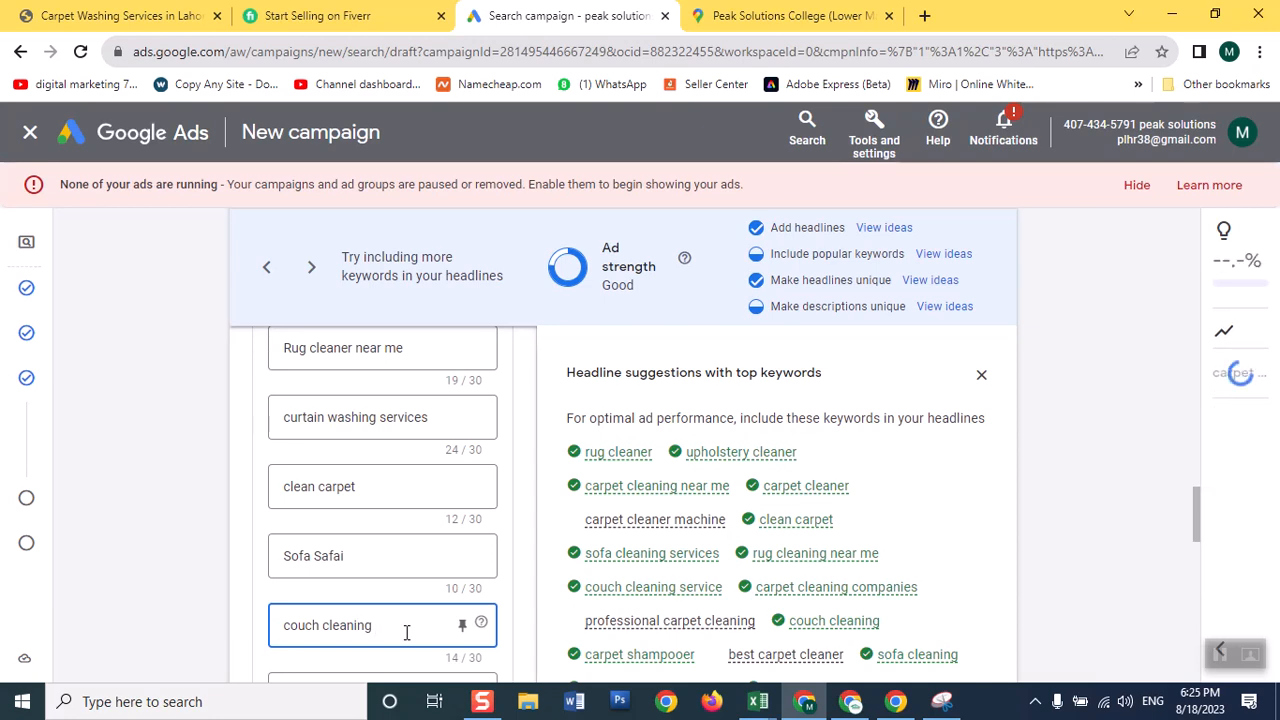
{"action": "left_click_drag", "start_coordinate": [1196, 512], "coordinate": [1197, 527]}
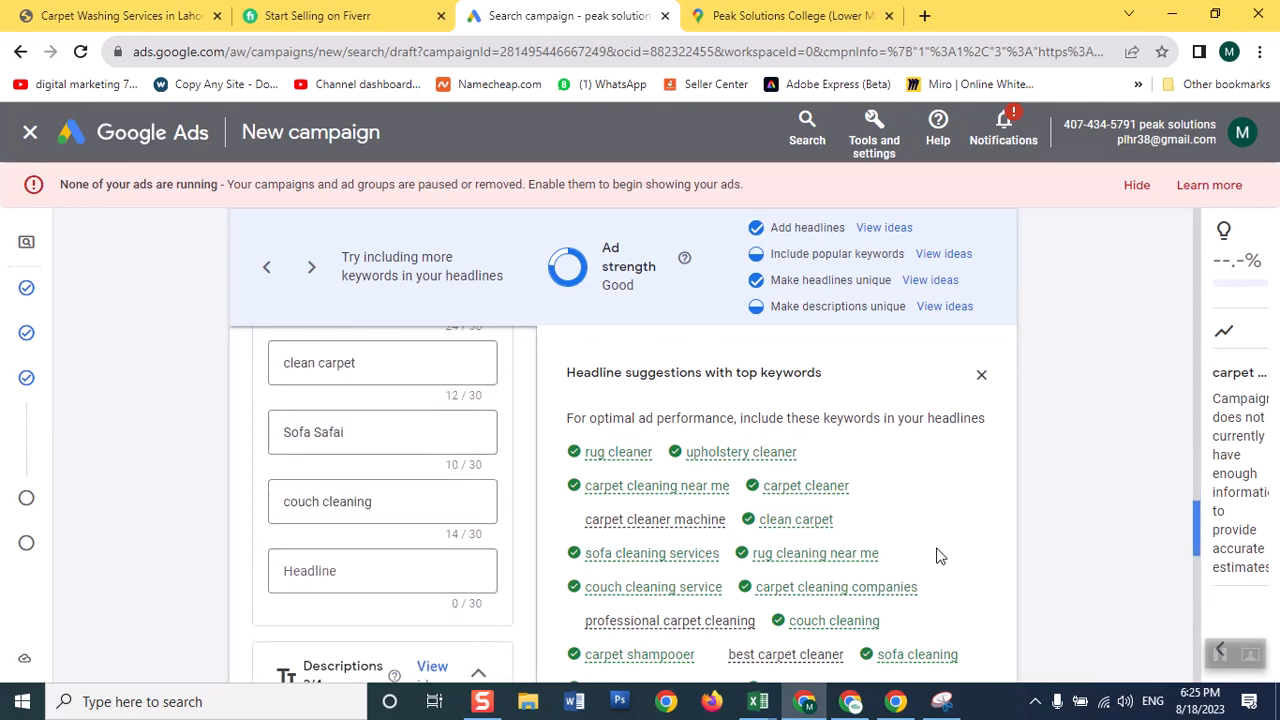
{"action": "left_click", "coordinate": [433, 505]}
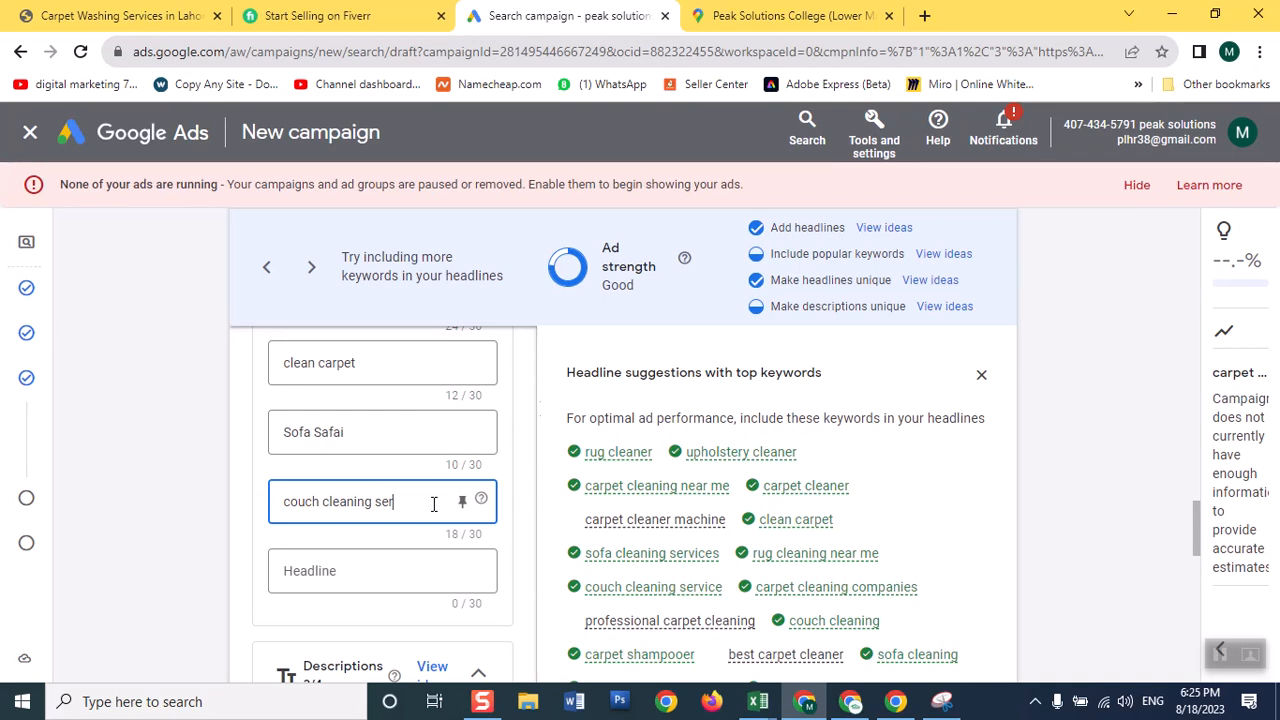
{"action": "type", "text": "services"}
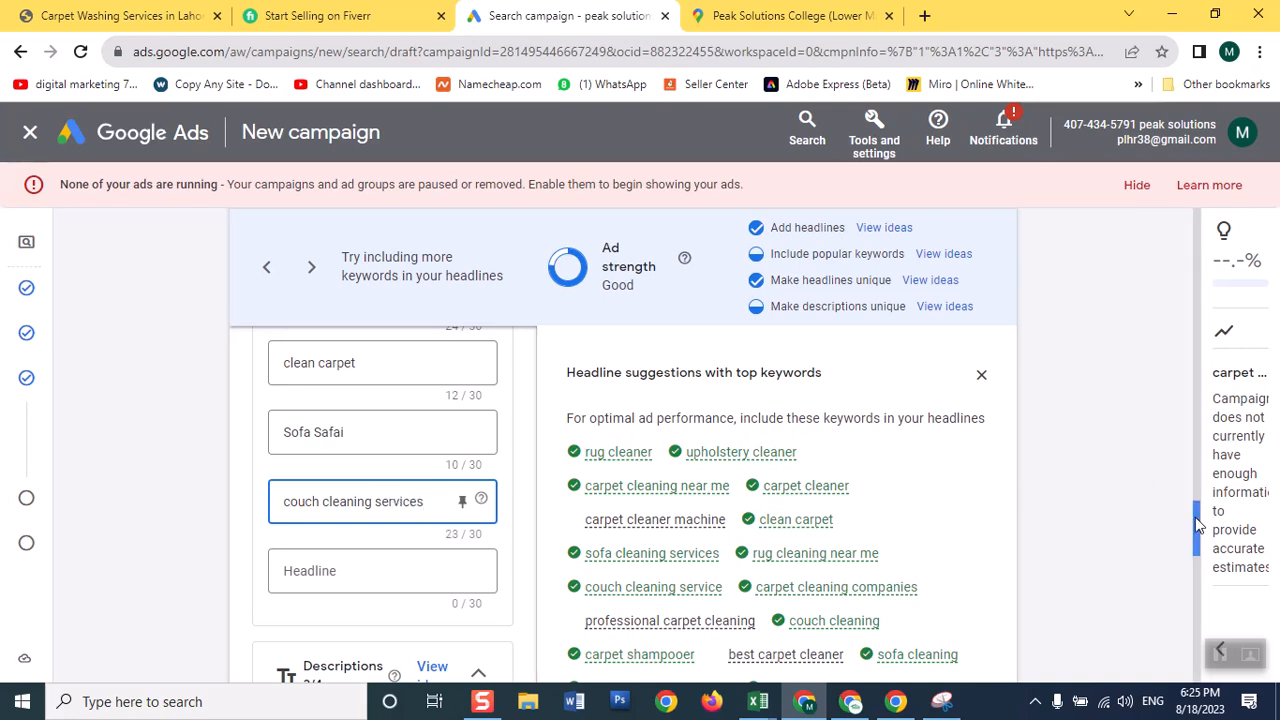
Fill the empty headline below "couch cleaning services" with "expert carpet washer".
{"action": "left_click", "coordinate": [312, 570]}
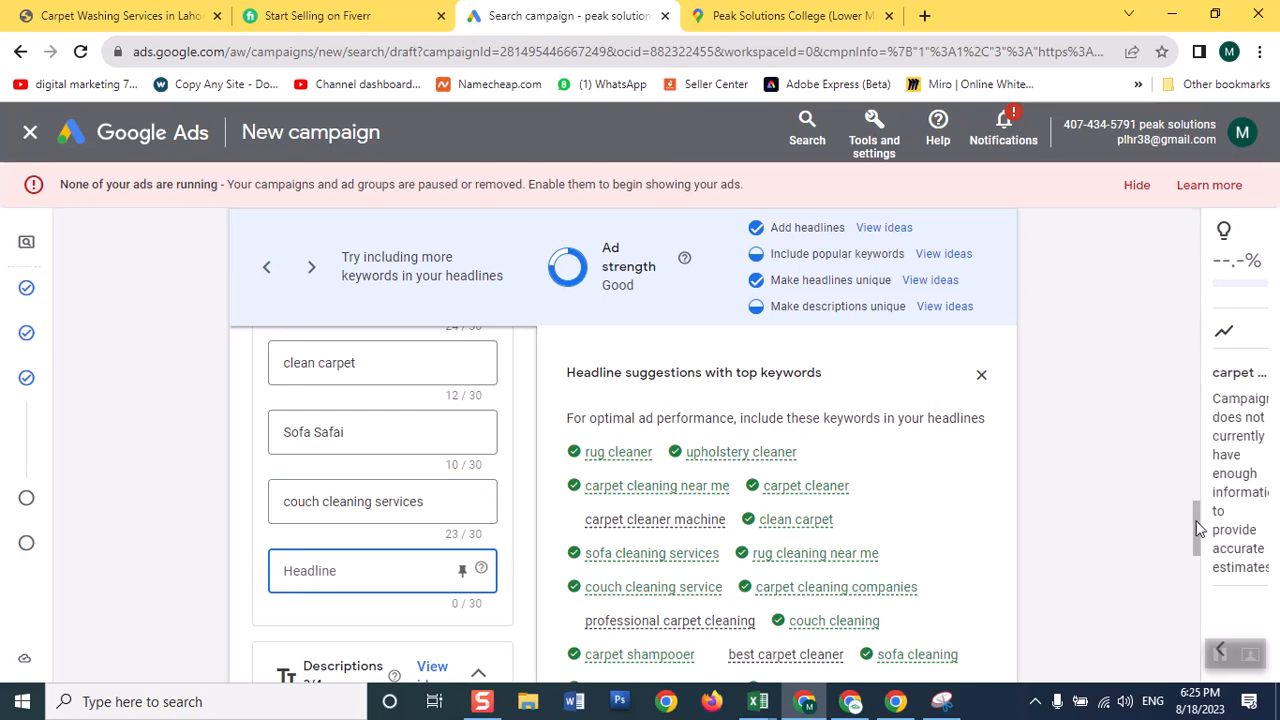
{"action": "left_click_drag", "start_coordinate": [1197, 529], "coordinate": [1193, 543]}
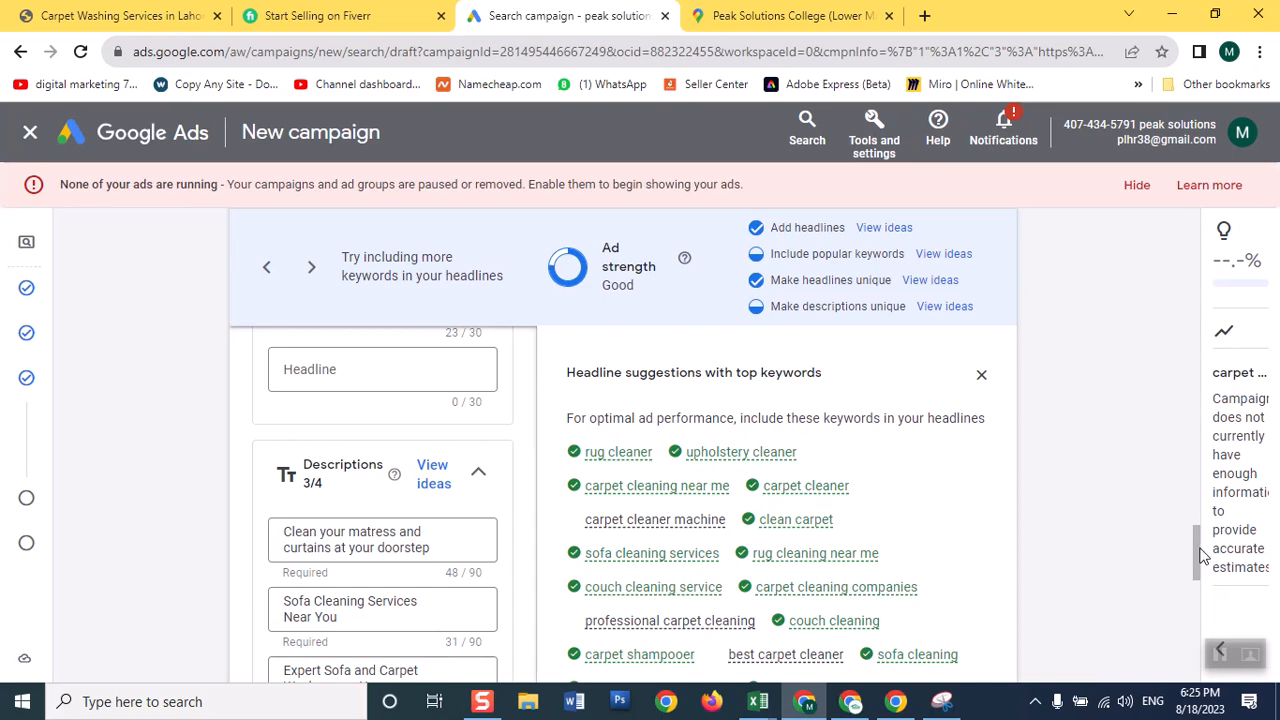
{"action": "scroll", "coordinate": [1200, 553], "scroll_direction": "down", "scroll_amount": 2}
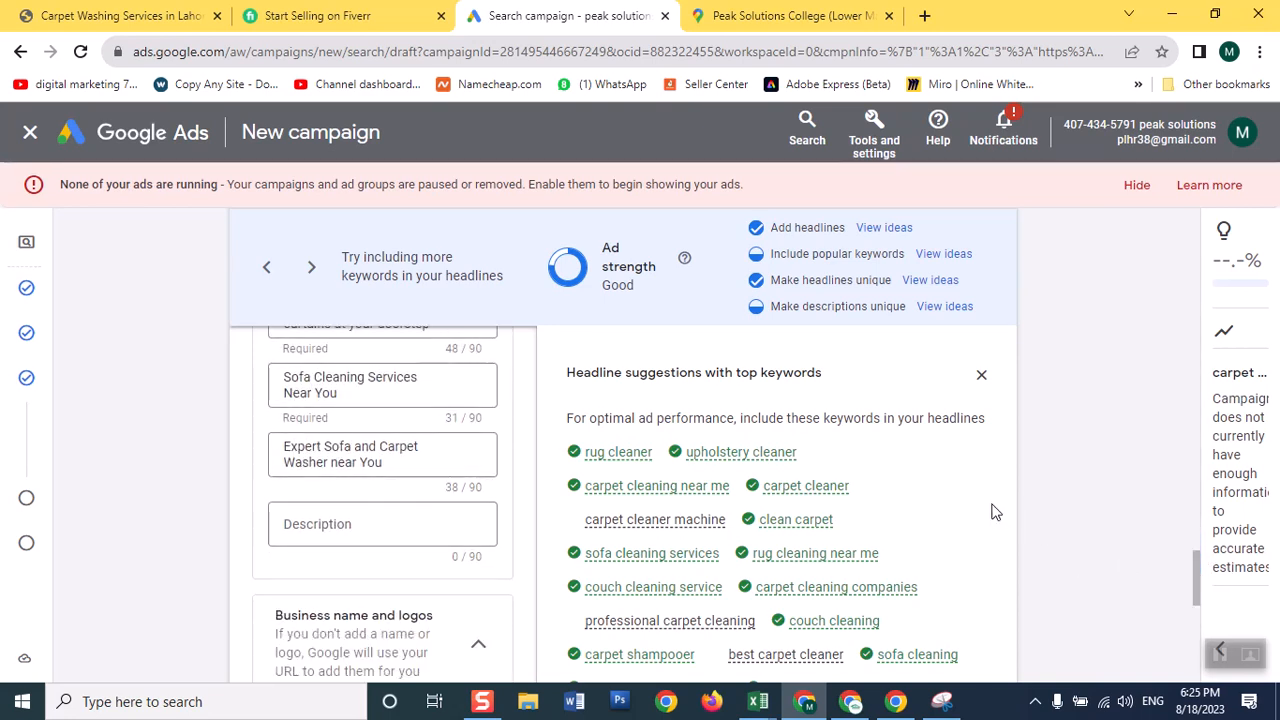
{"action": "left_click_drag", "start_coordinate": [1195, 571], "coordinate": [1196, 620]}
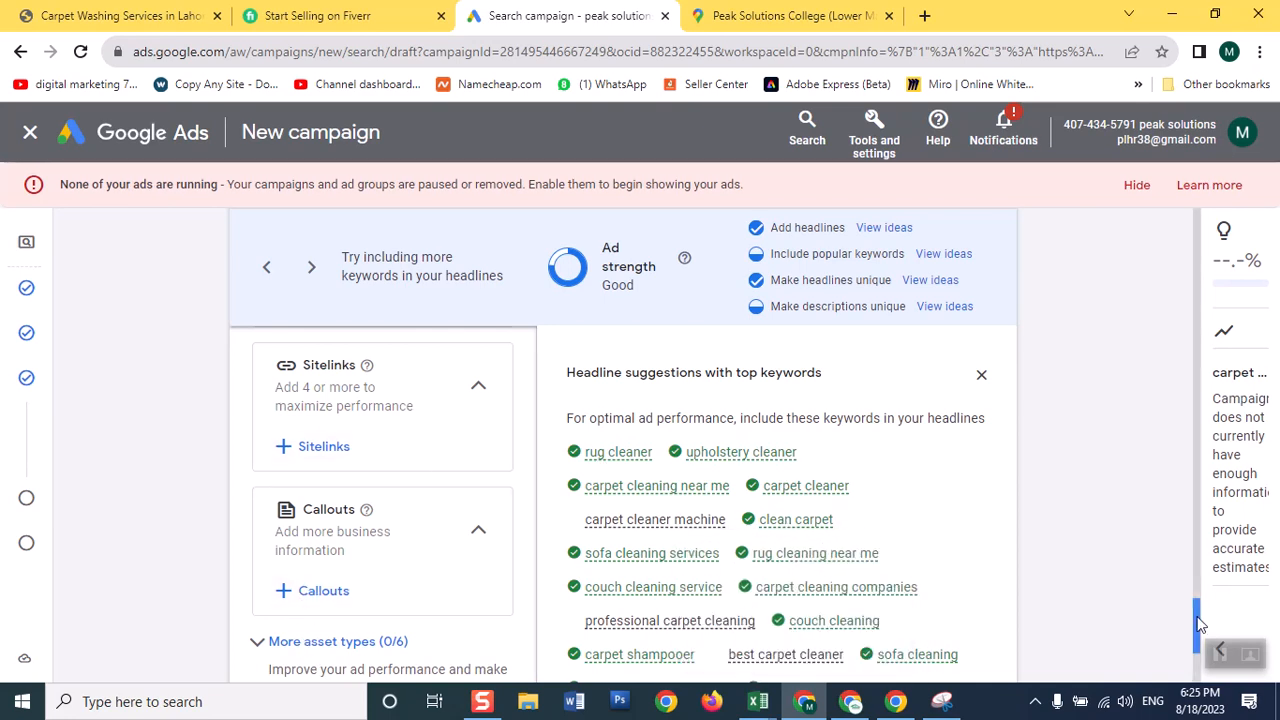
{"action": "left_click_drag", "start_coordinate": [1197, 610], "coordinate": [1178, 541]}
{"action": "left_click", "coordinate": [328, 442]}
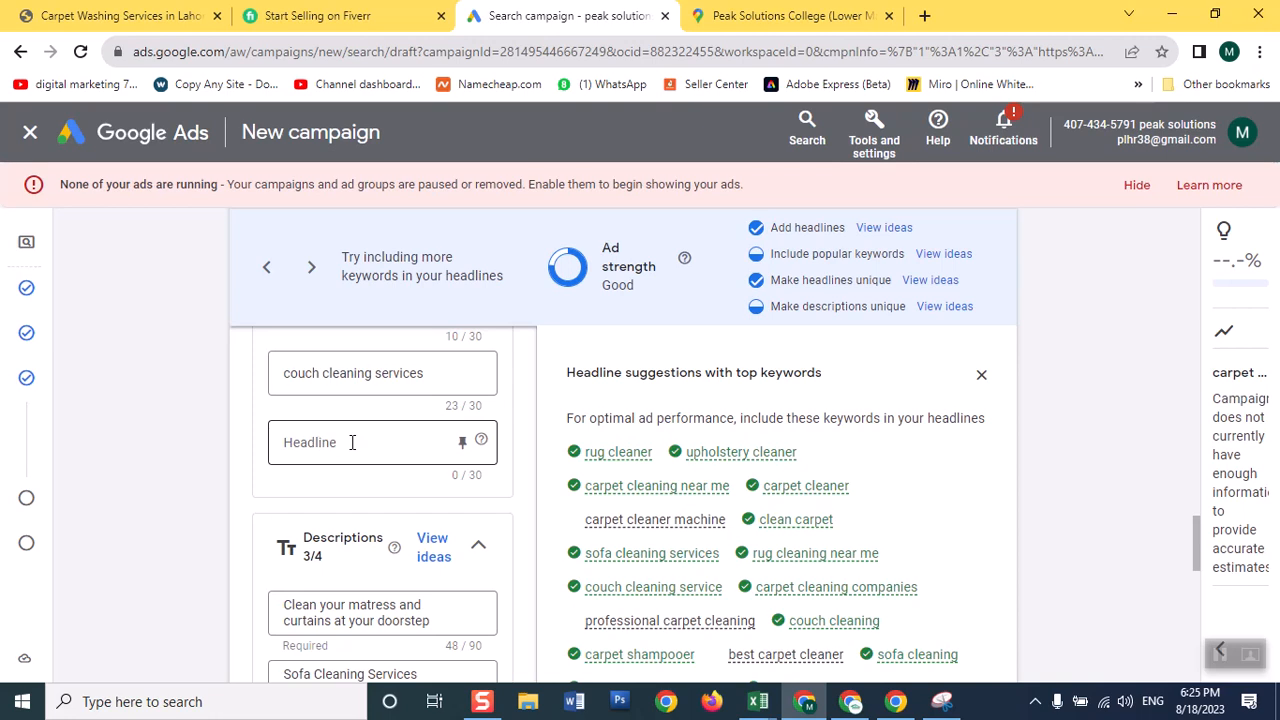
{"action": "type", "text": "exper"}
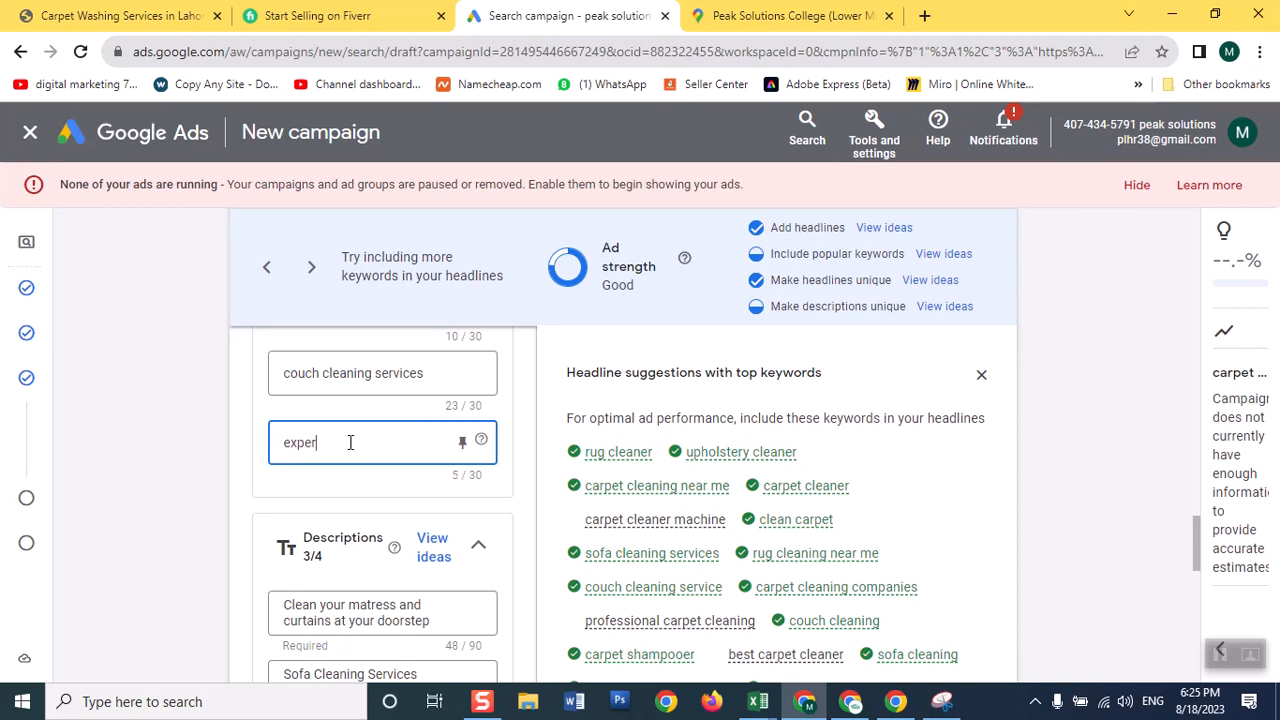
{"action": "type", "text": "t carpet was"}
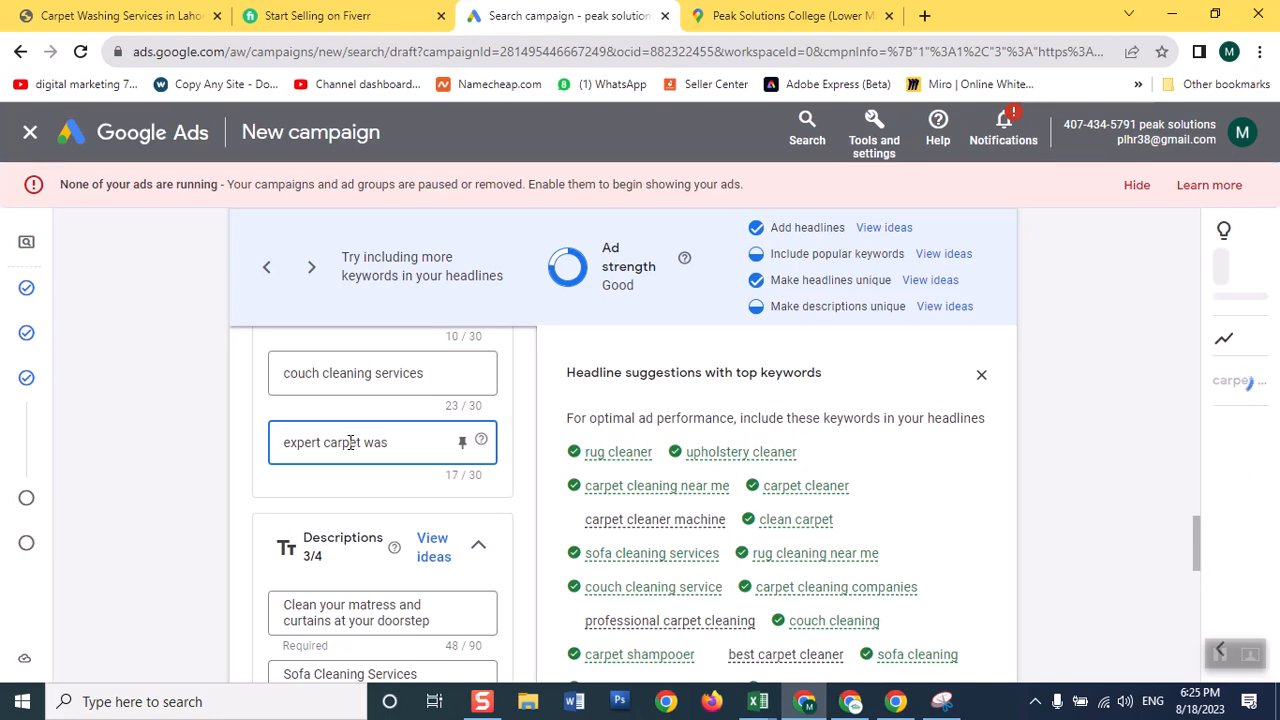
{"action": "type", "text": "her"}
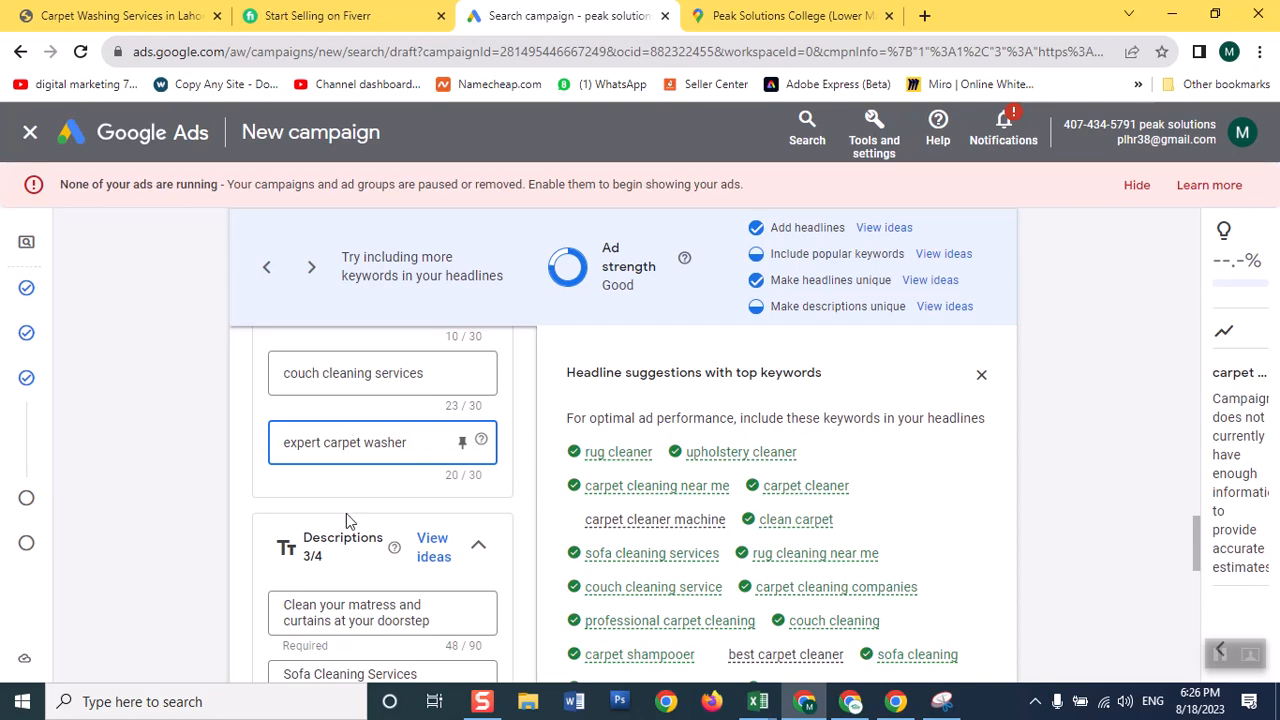
{"action": "left_click", "coordinate": [835, 270]}
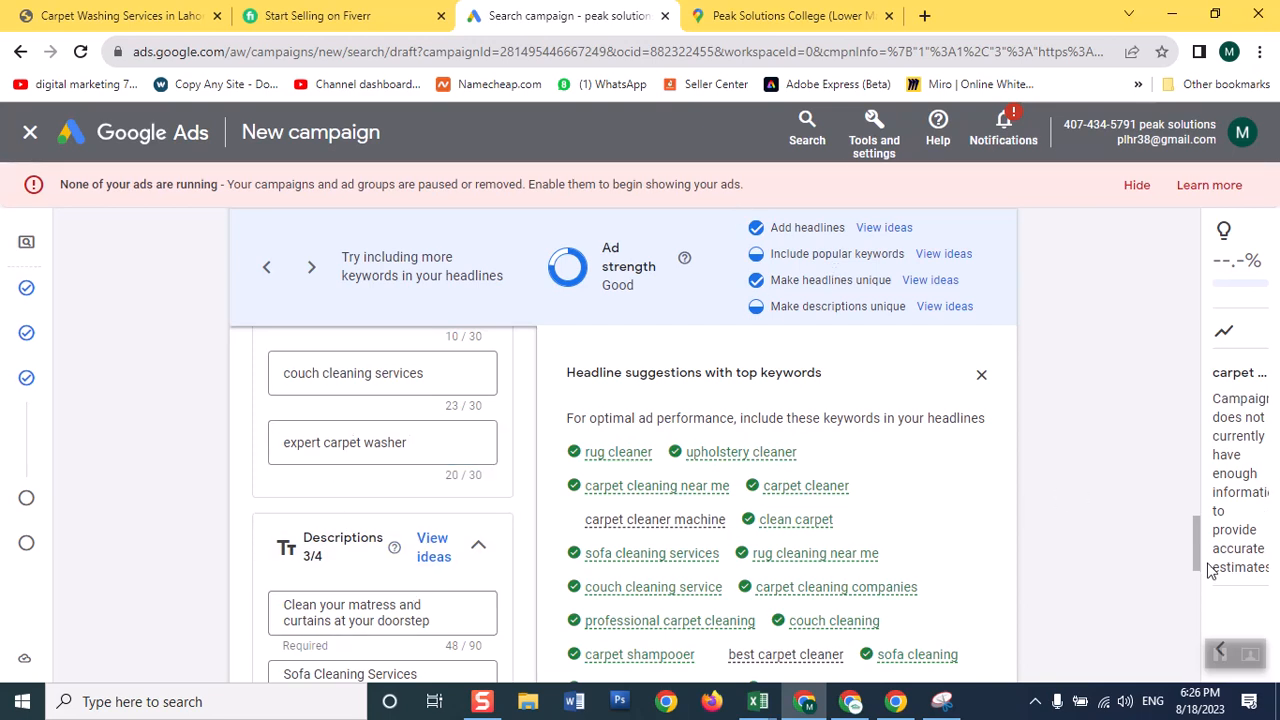
Fill the empty fourth description with the suggested "Sofa Carpet Washing Services is the best sofa and washing services in Lahore".
{"action": "scroll", "coordinate": [1199, 560], "scroll_direction": "down", "scroll_amount": 3}
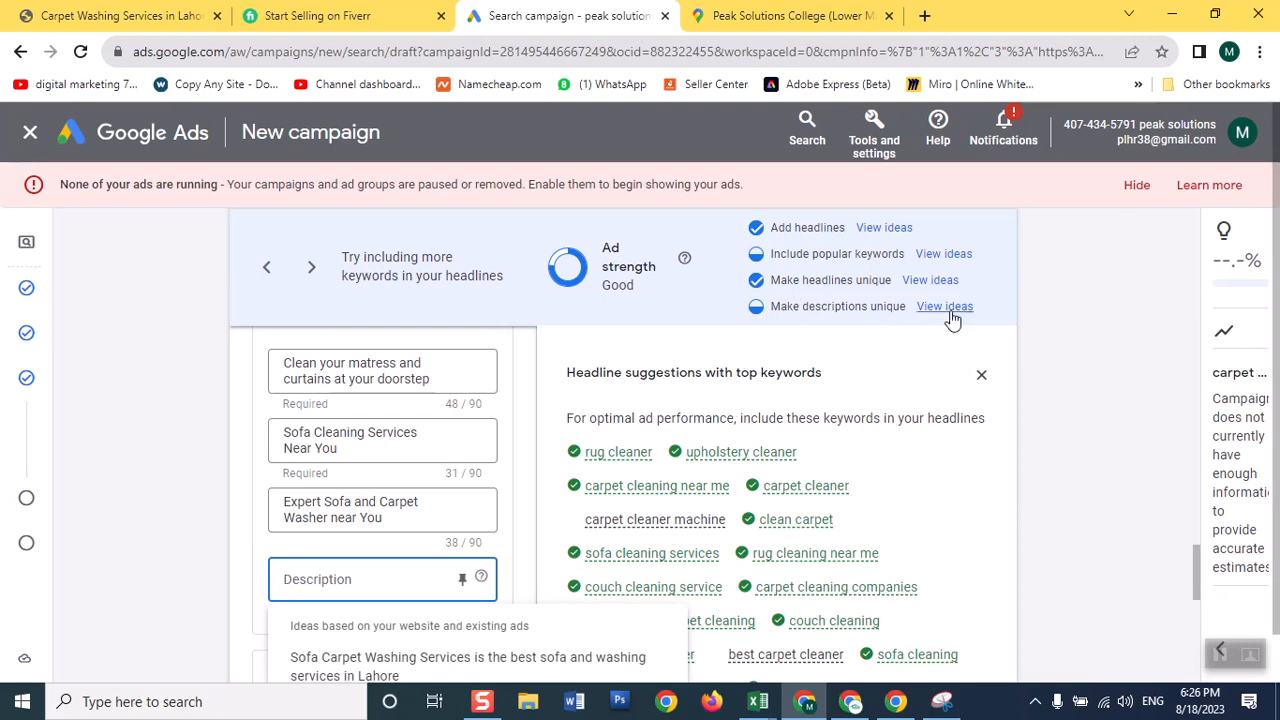
{"action": "left_click", "coordinate": [424, 667]}
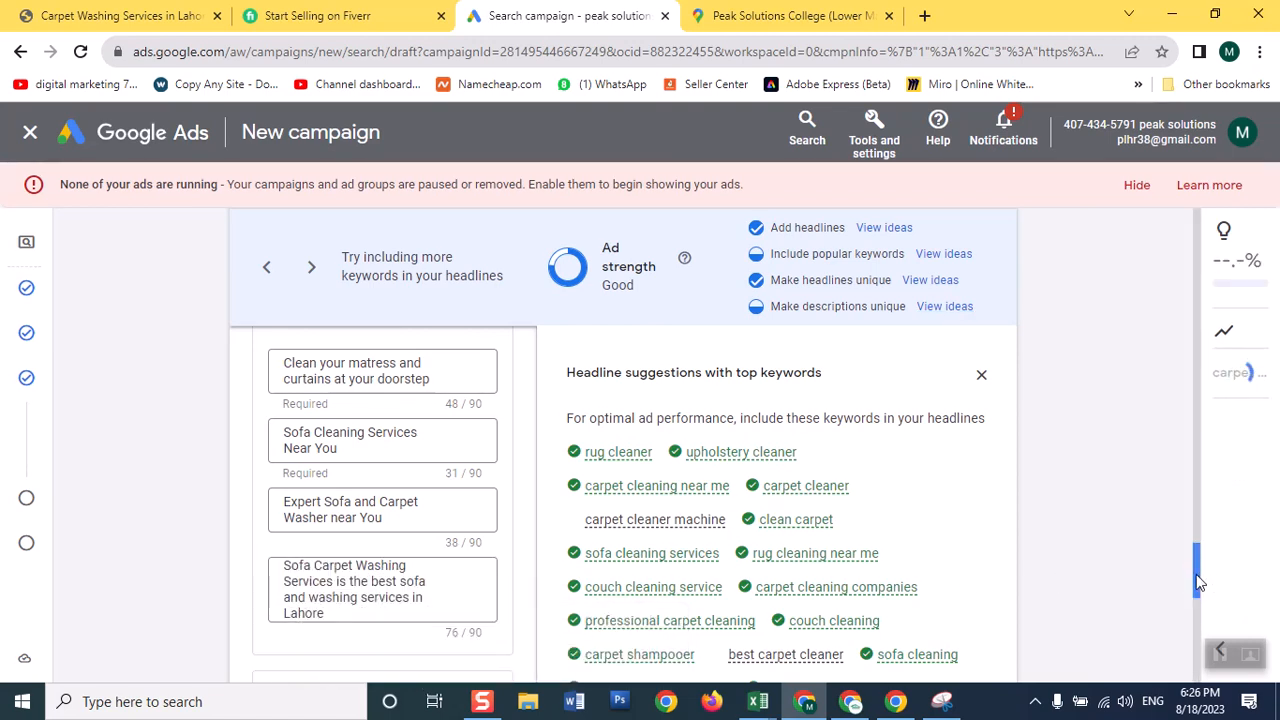
{"action": "left_click_drag", "start_coordinate": [1197, 575], "coordinate": [1193, 578]}
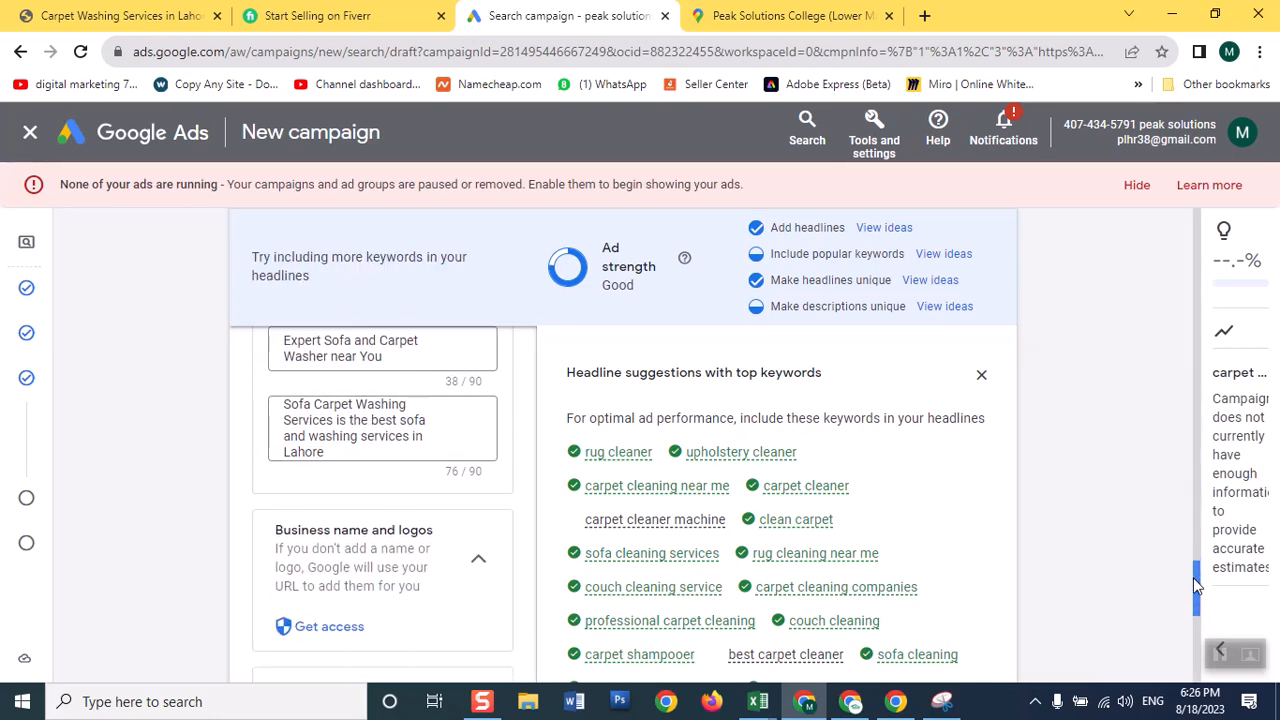
{"action": "left_click", "coordinate": [398, 437]}
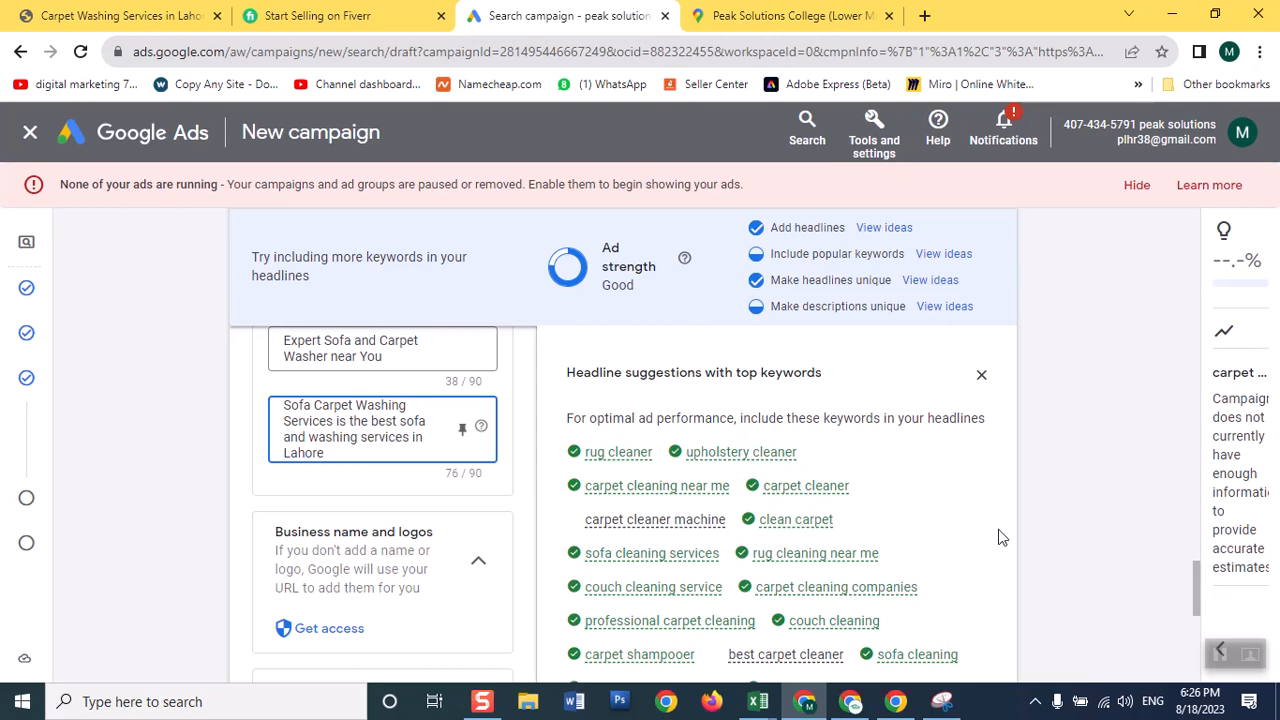
Replace the third description, "Expert Sofa and Carpet Washer near You", with "Carpet Washing Sevice 1 Call away".
{"action": "left_click_drag", "start_coordinate": [1193, 578], "coordinate": [1197, 566]}
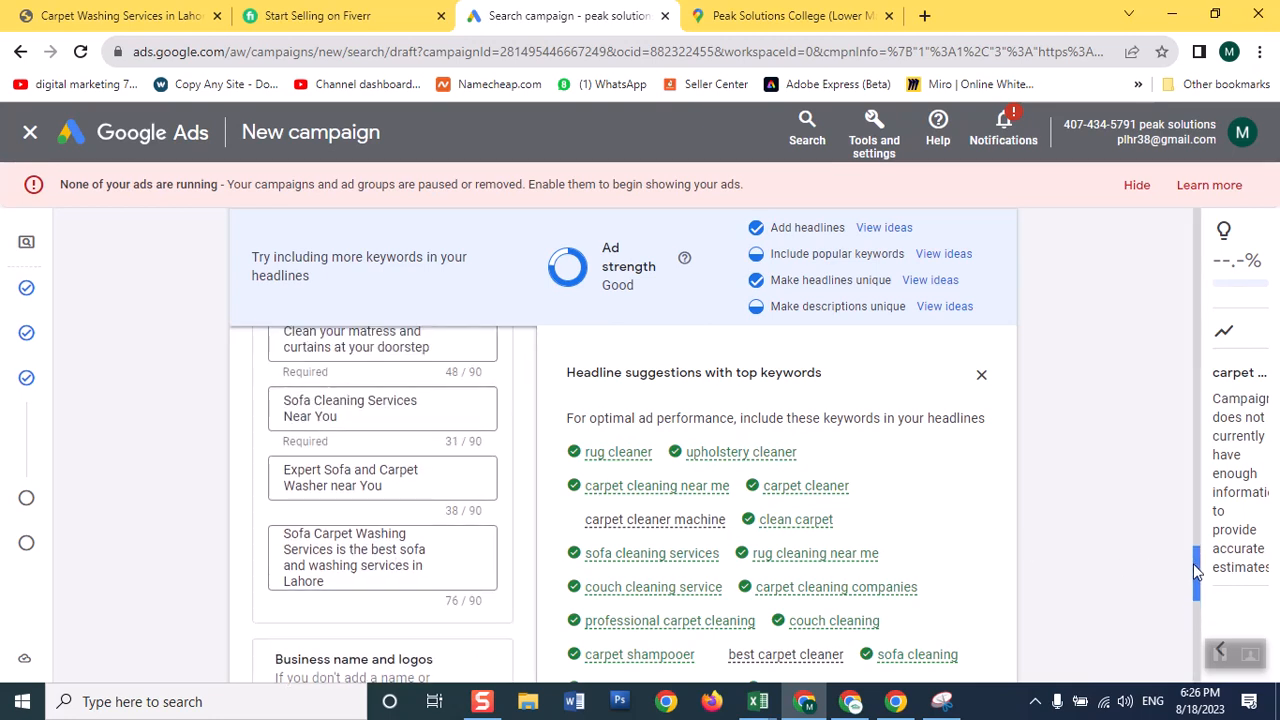
{"action": "left_click", "coordinate": [384, 467]}
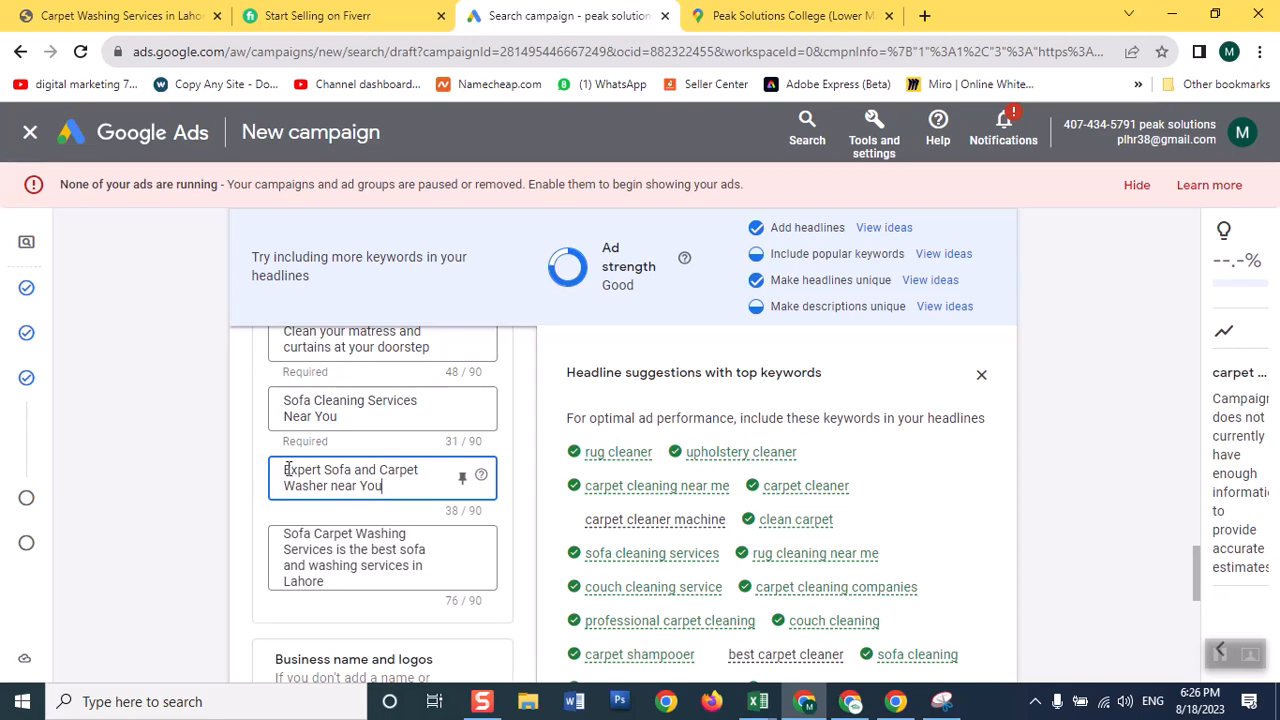
{"action": "left_click_drag", "start_coordinate": [285, 469], "coordinate": [396, 493]}
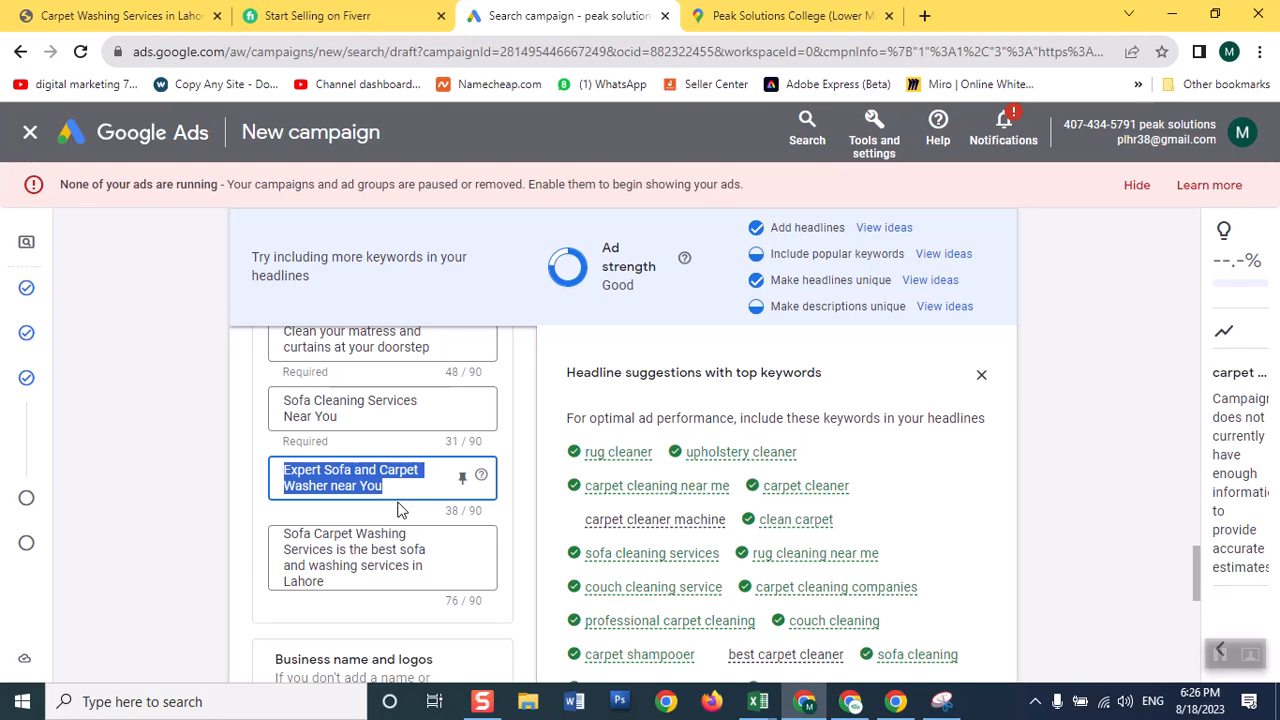
{"action": "type", "text": "Car"}
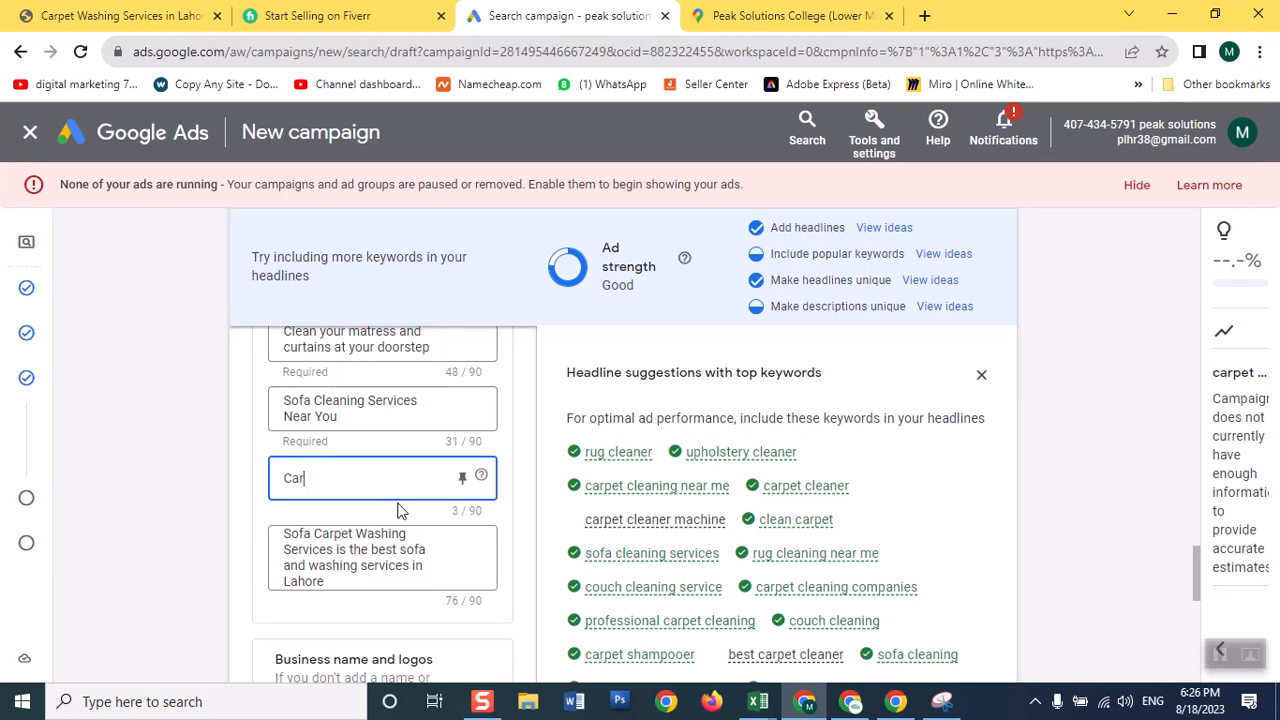
{"action": "type", "text": "pet "}
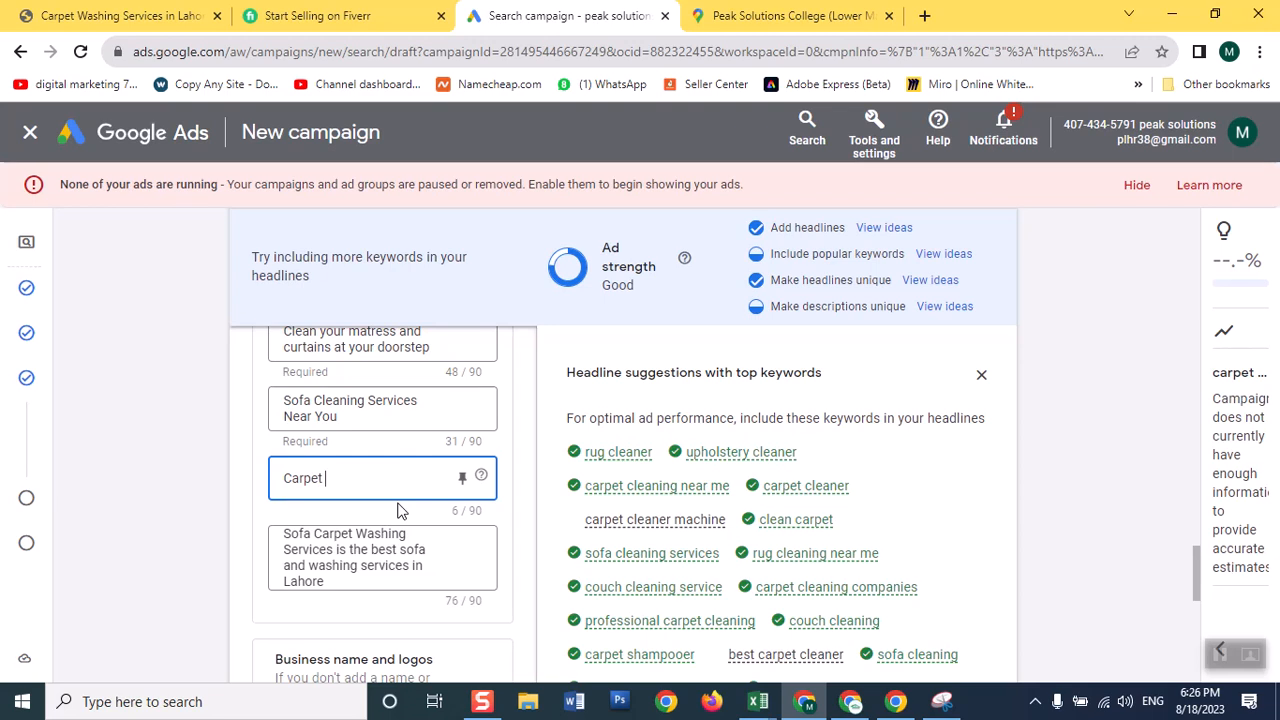
{"action": "type", "text": "Wash"}
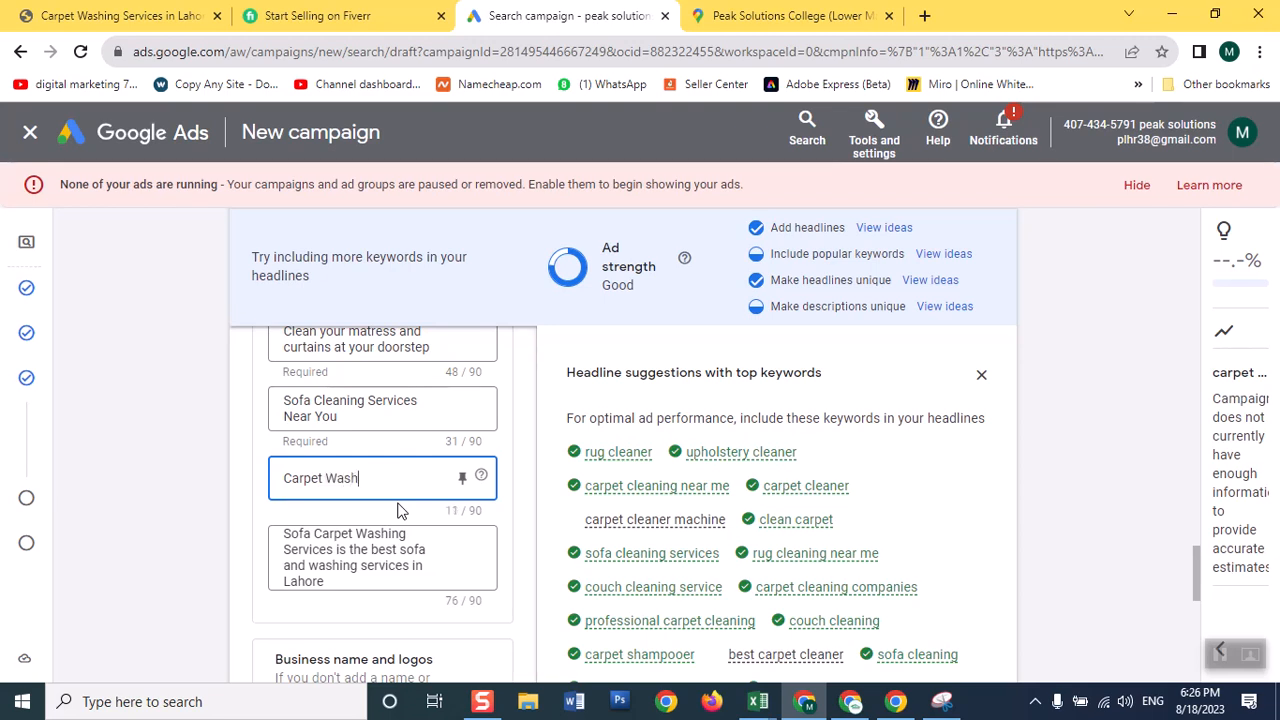
{"action": "type", "text": "ing Sevice"}
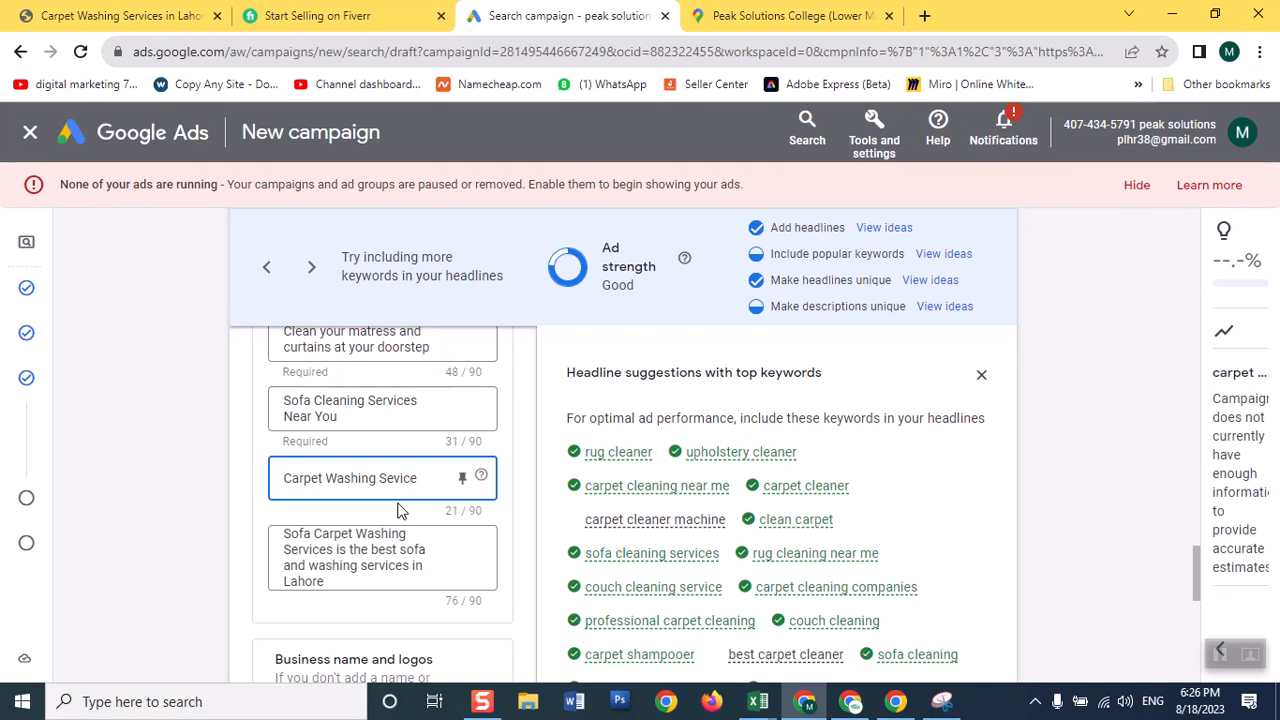
{"action": "type", "text": "1 Call"}
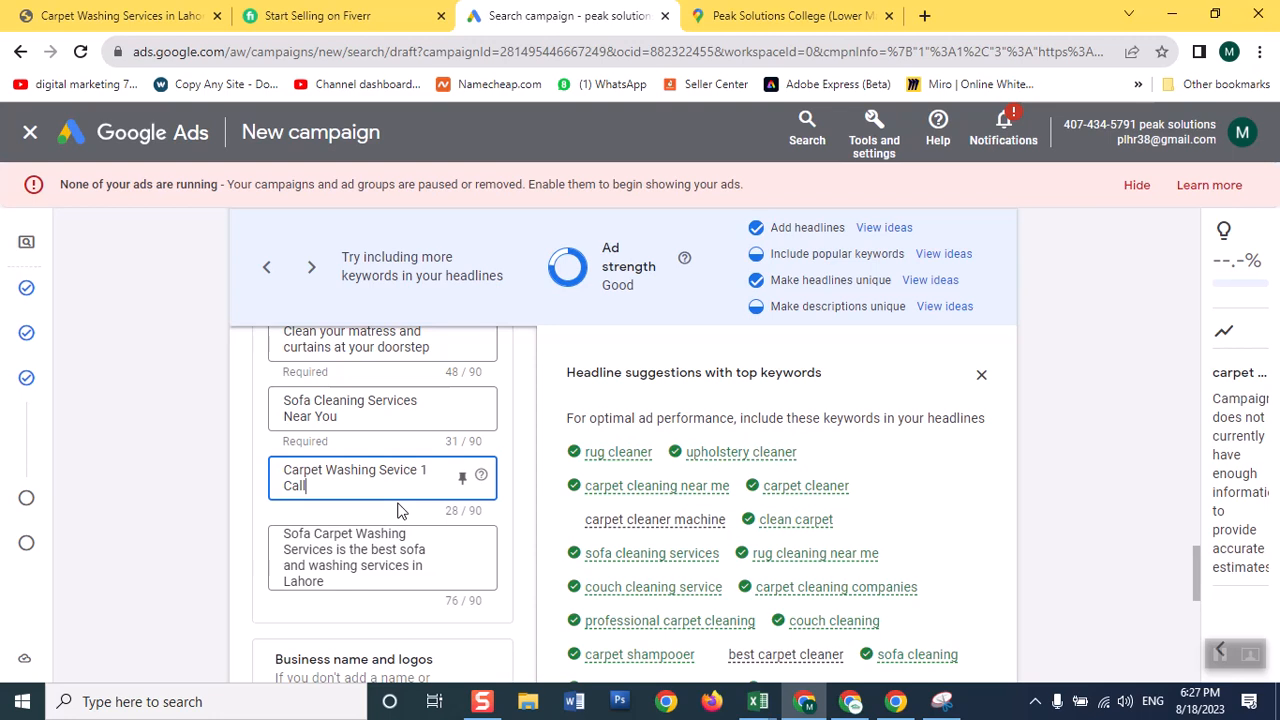
{"action": "type", "text": " away"}
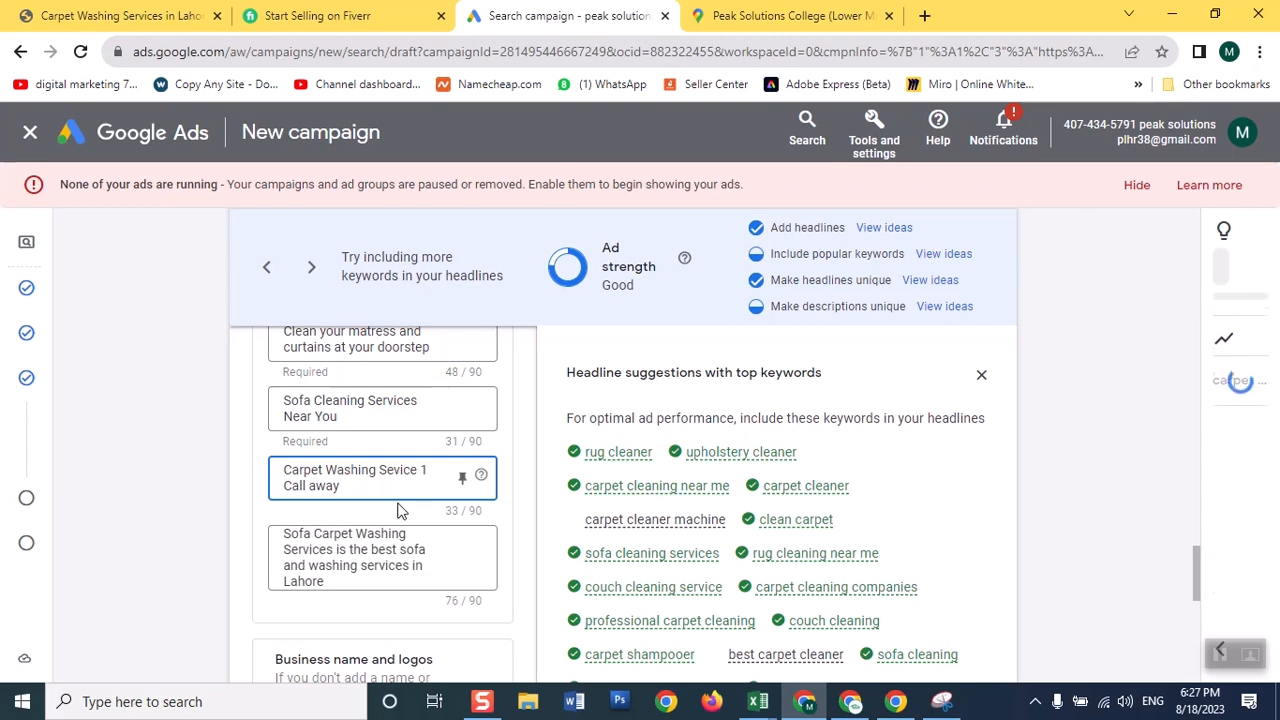
Switch to the sofa and carpet washing website and open its page source to check the meta description for description wording.
{"action": "left_click", "coordinate": [422, 410]}
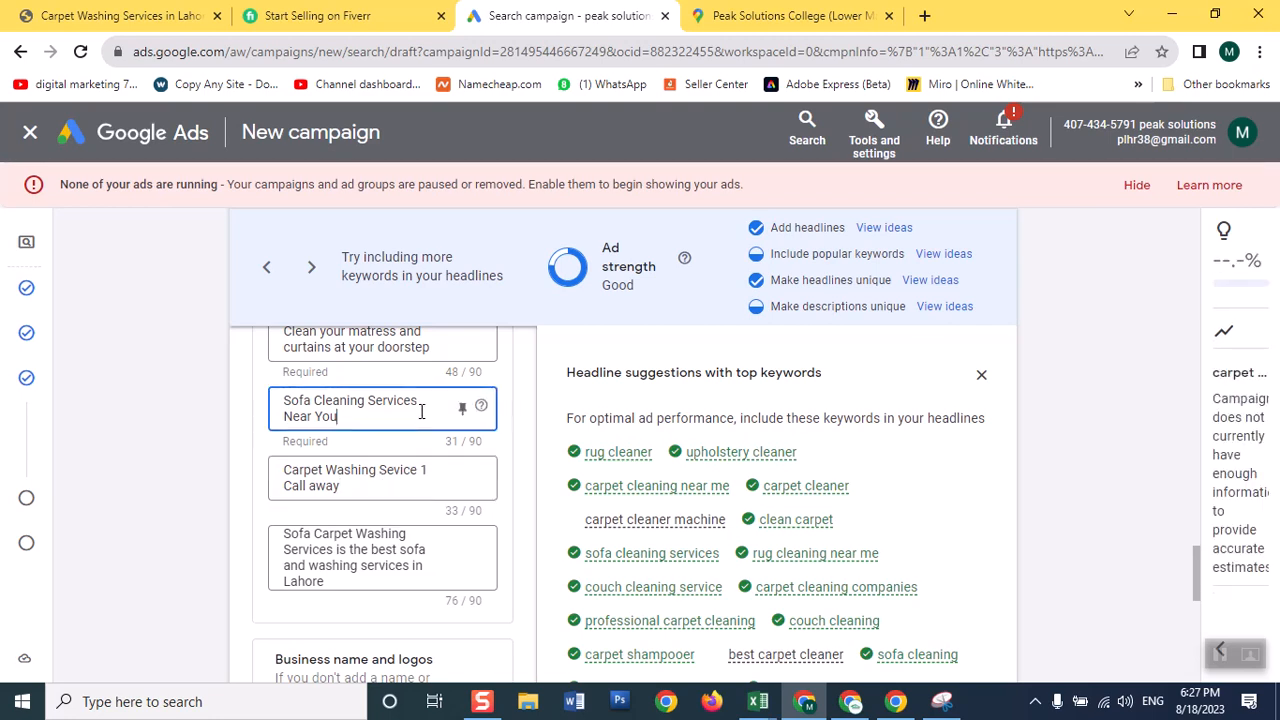
{"action": "left_click", "coordinate": [107, 17]}
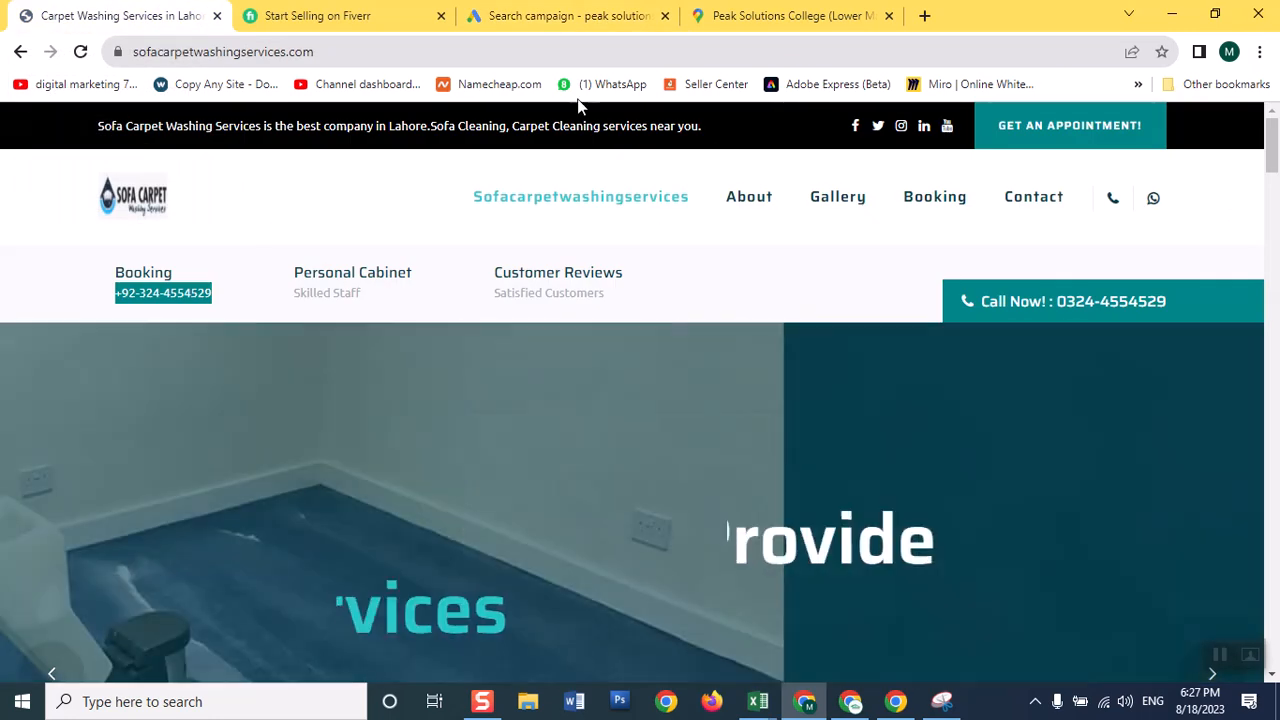
{"action": "key", "text": "ctrl+u"}
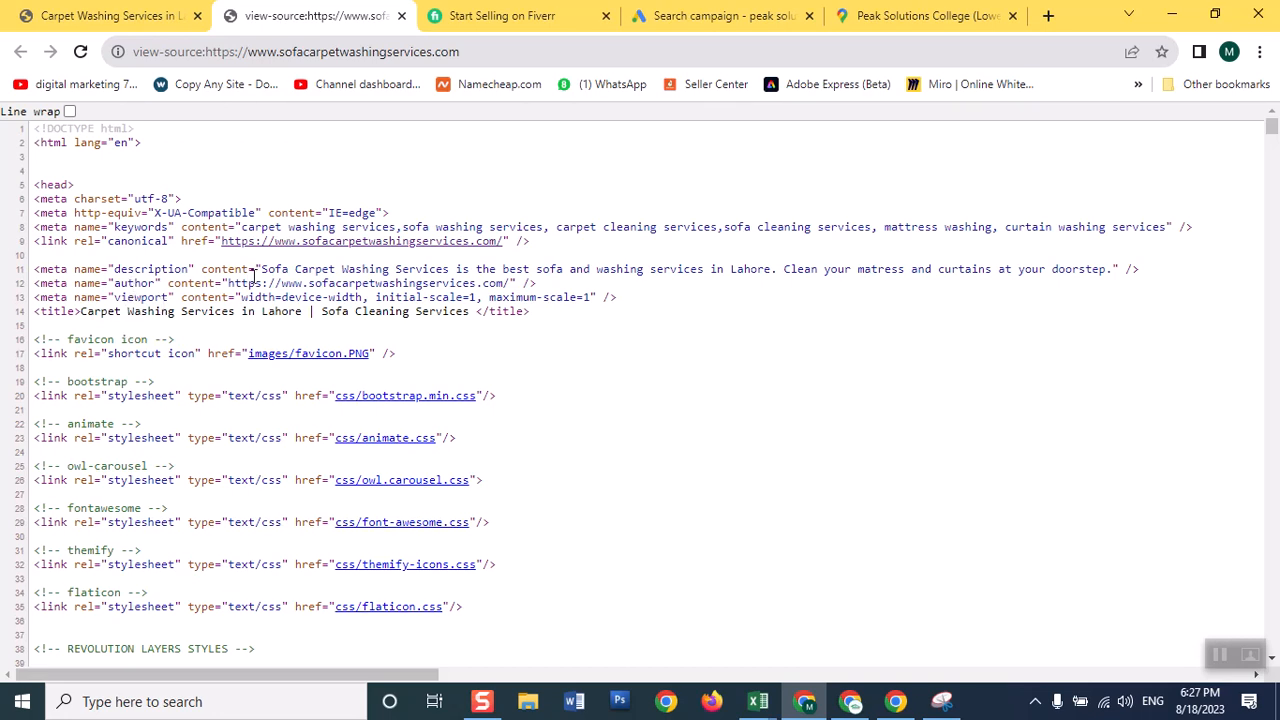
Replace the third description with "Sofa Carpet Washing Services is the best sofa and washing services in Lahore." copied from the website's meta description.
{"action": "left_click_drag", "start_coordinate": [262, 271], "coordinate": [774, 269]}
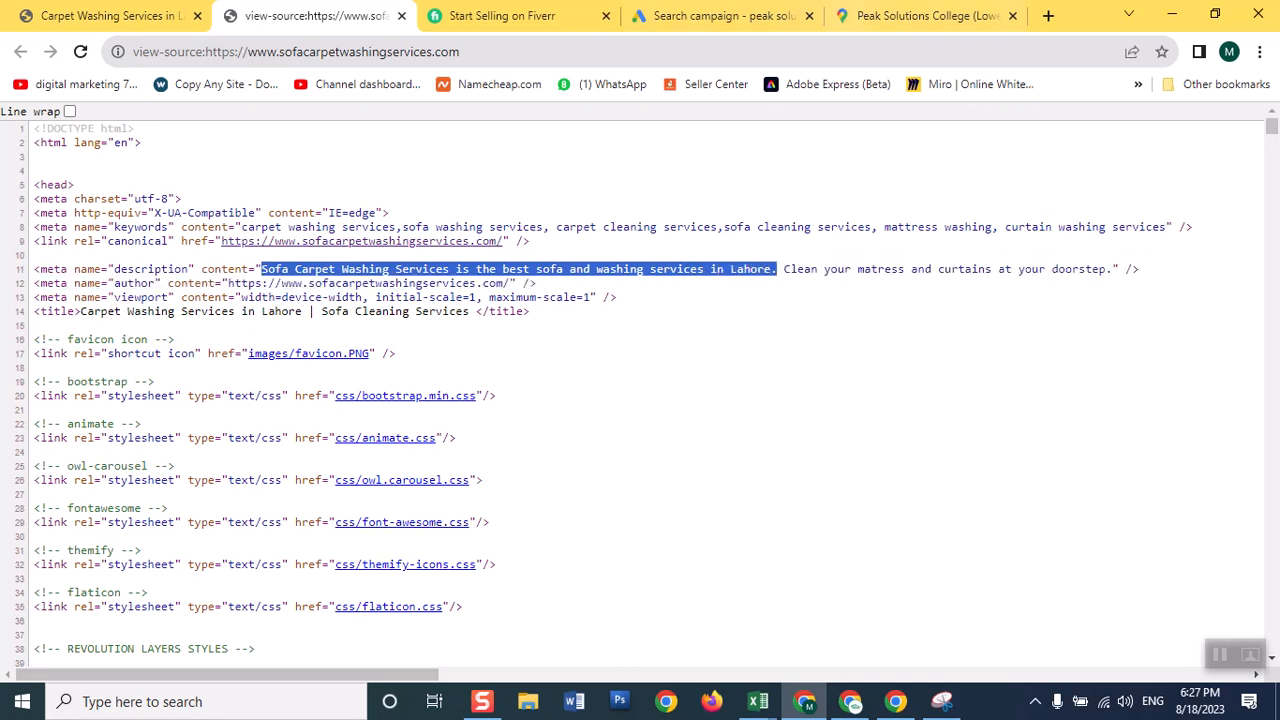
{"action": "left_click", "coordinate": [713, 18]}
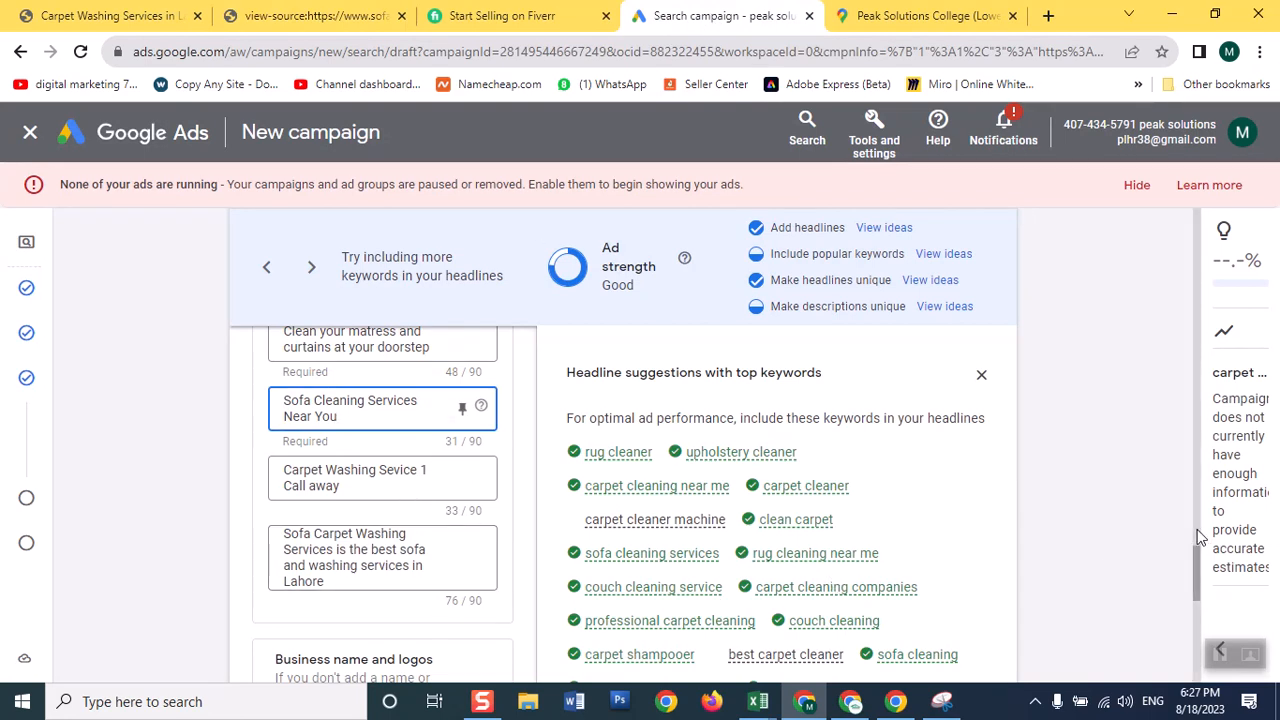
{"action": "mouse_move", "coordinate": [1196, 560]}
{"action": "left_mouse_down"}
{"action": "mouse_move", "coordinate": [1196, 540]}
{"action": "mouse_move", "coordinate": [1190, 571]}
{"action": "mouse_move", "coordinate": [1192, 550]}
{"action": "left_mouse_up"}
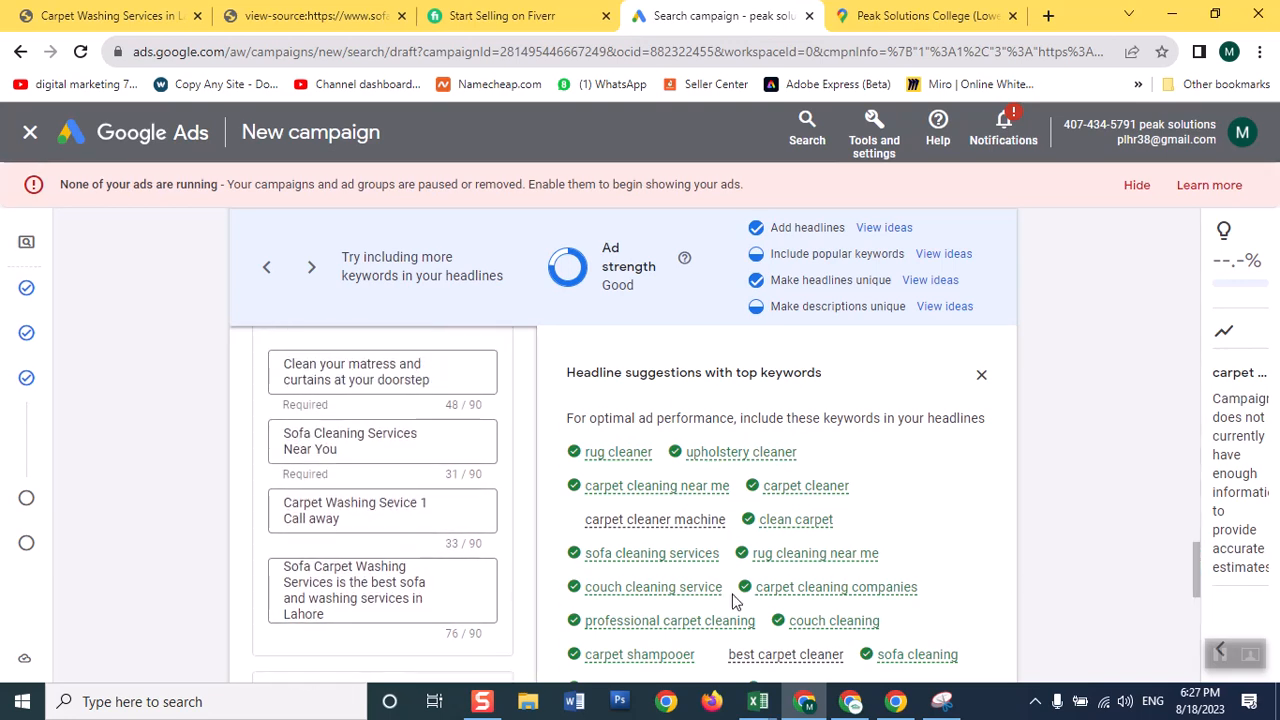
{"action": "left_click", "coordinate": [312, 520]}
{"action": "key", "text": "ctrl+a"}
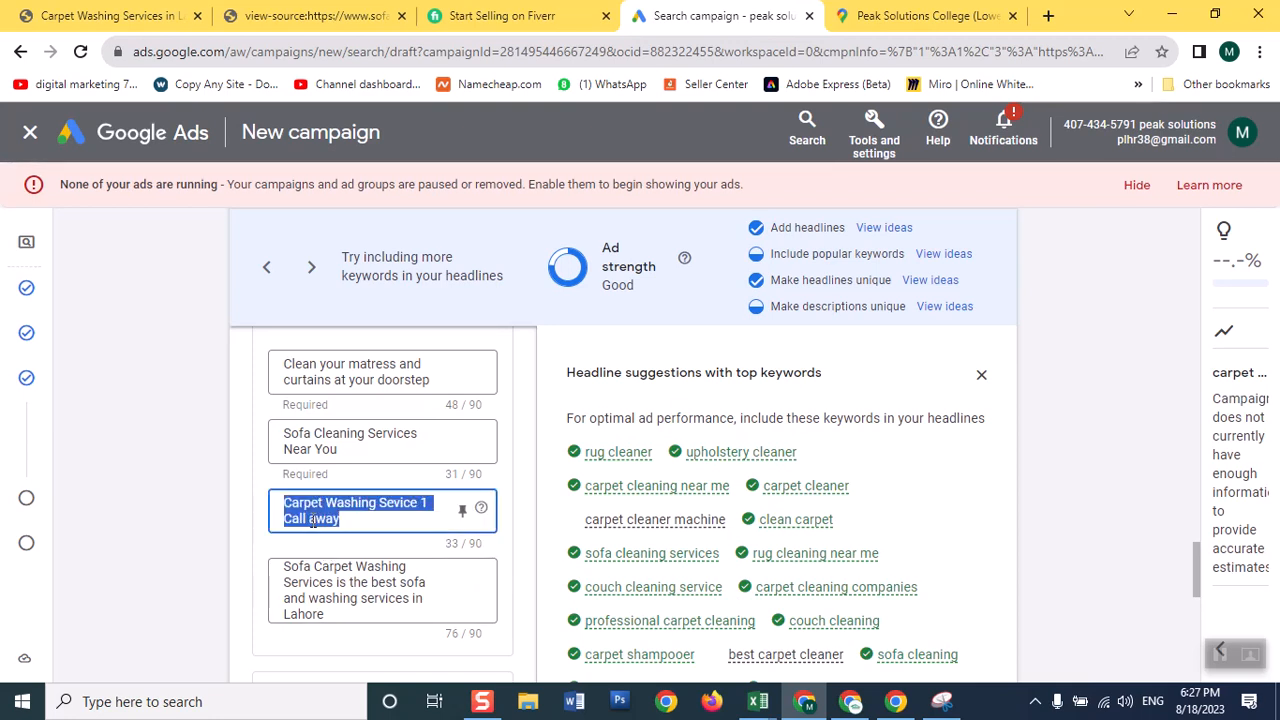
{"action": "type", "text": "Sofa Carpet Washing Services is the best sofa and washing services in Lahore."}
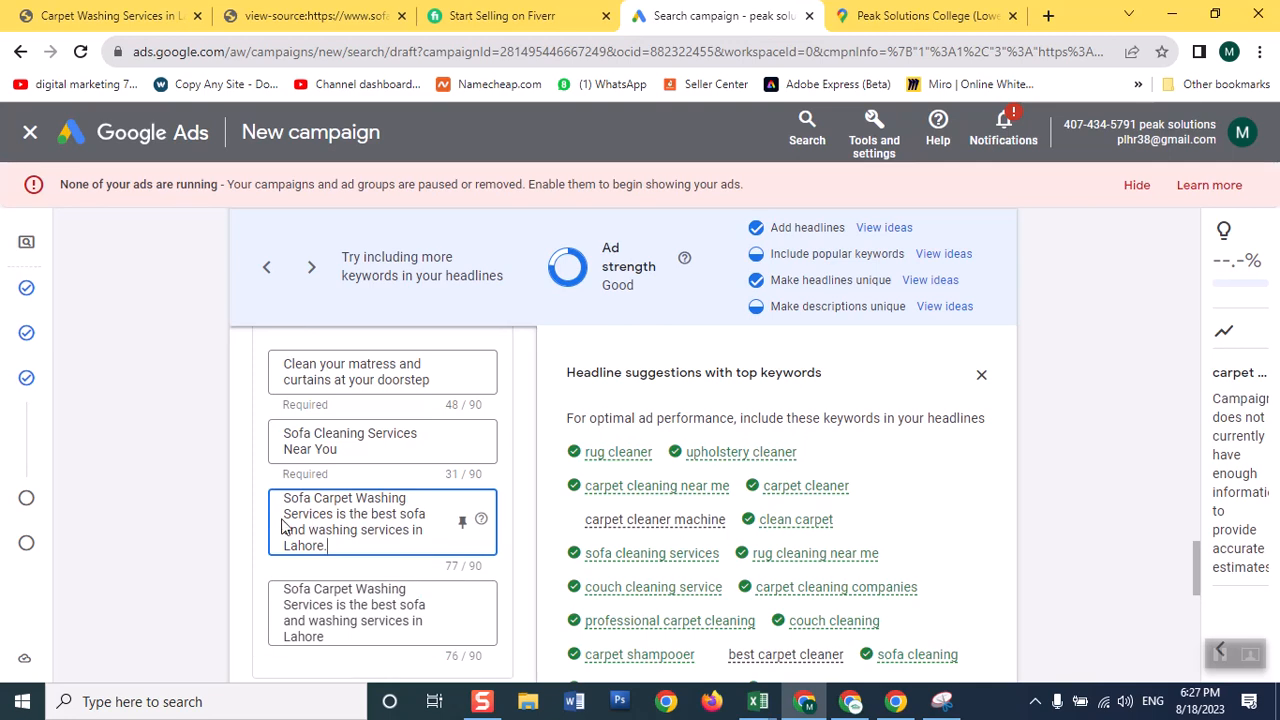
{"action": "left_click_drag", "start_coordinate": [333, 434], "coordinate": [342, 440]}
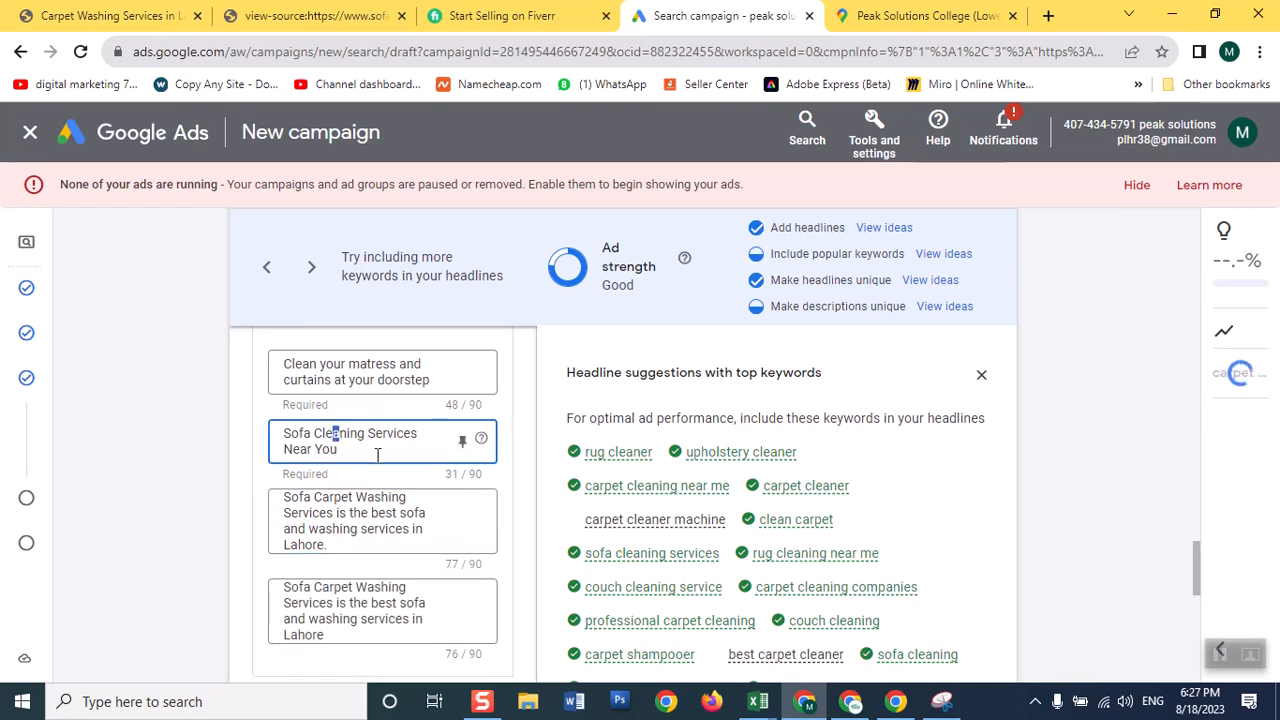
{"action": "left_click", "coordinate": [377, 454]}
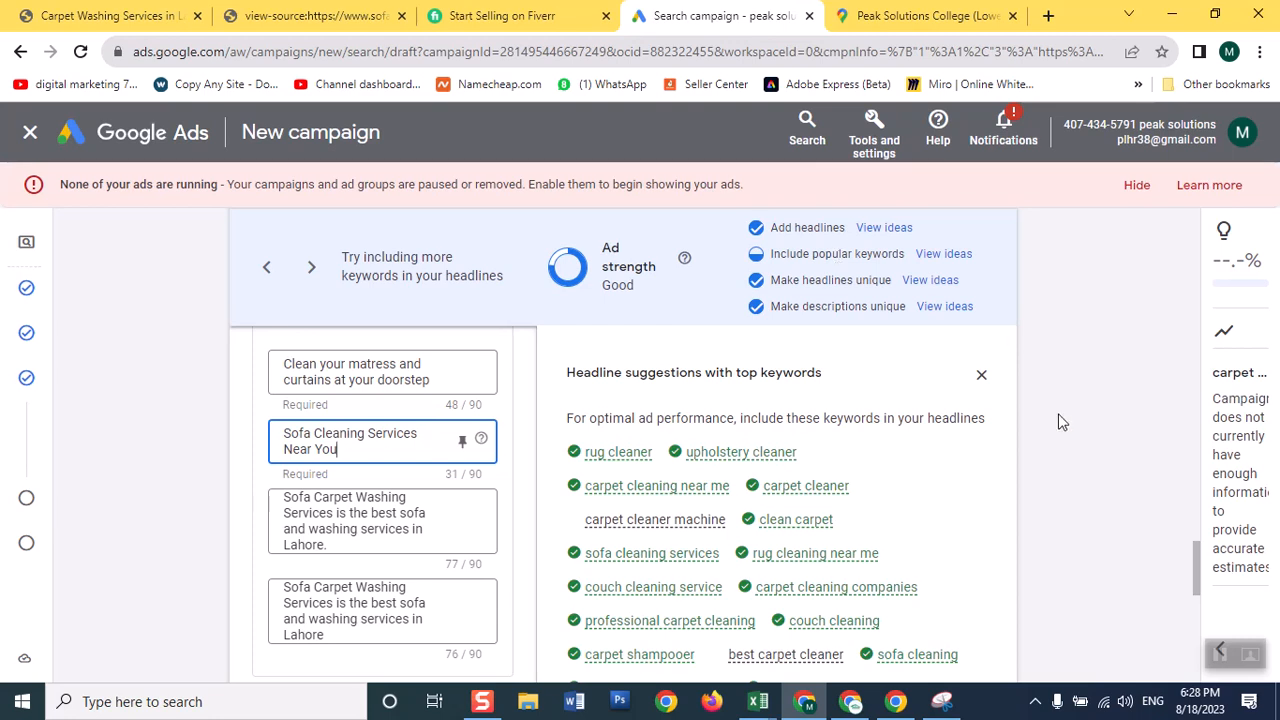
Add all existing sitelink assets to the campaign and apply the selection.
{"action": "scroll", "coordinate": [1190, 585], "scroll_direction": "down", "scroll_amount": 3}
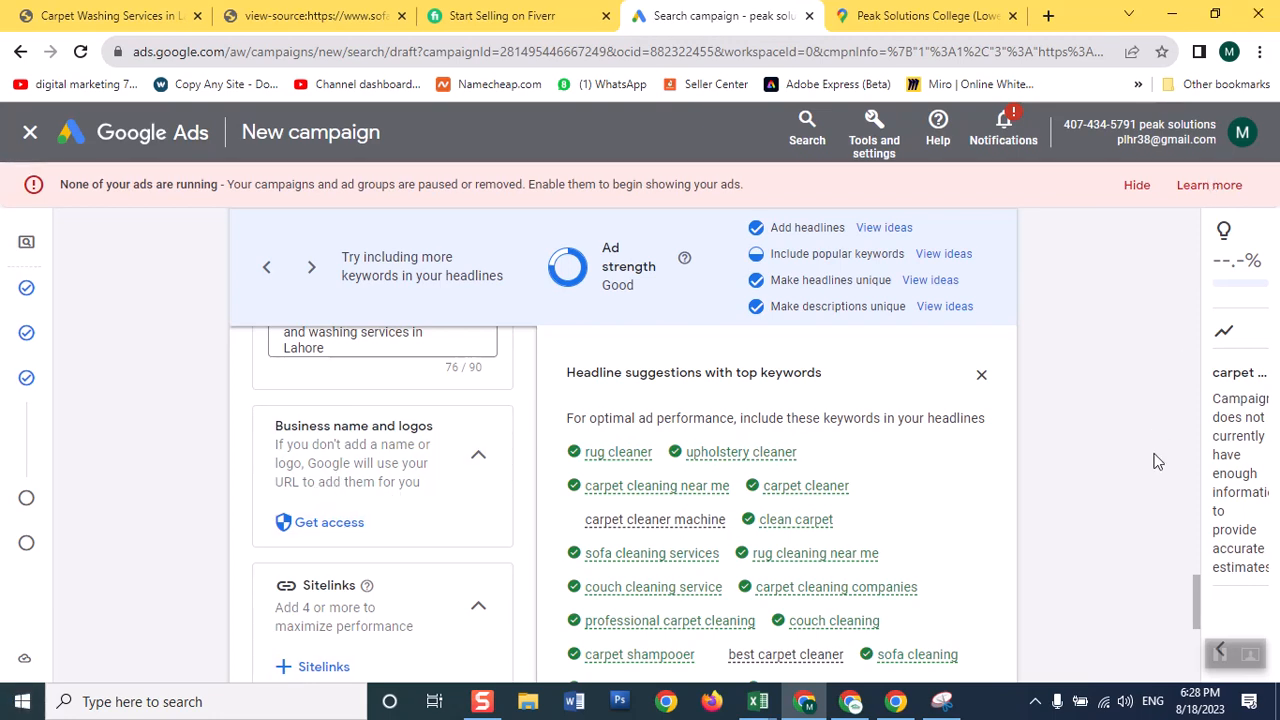
{"action": "left_click_drag", "start_coordinate": [1201, 588], "coordinate": [1200, 600]}
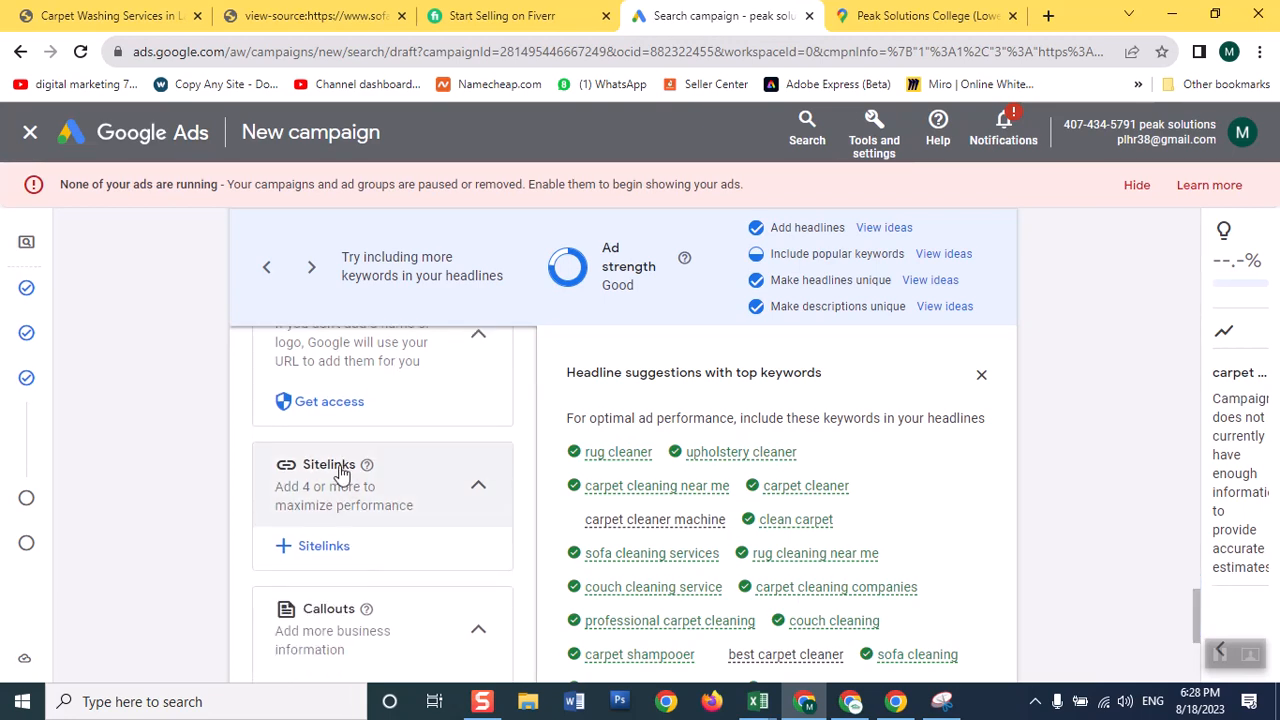
{"action": "left_click", "coordinate": [330, 550]}
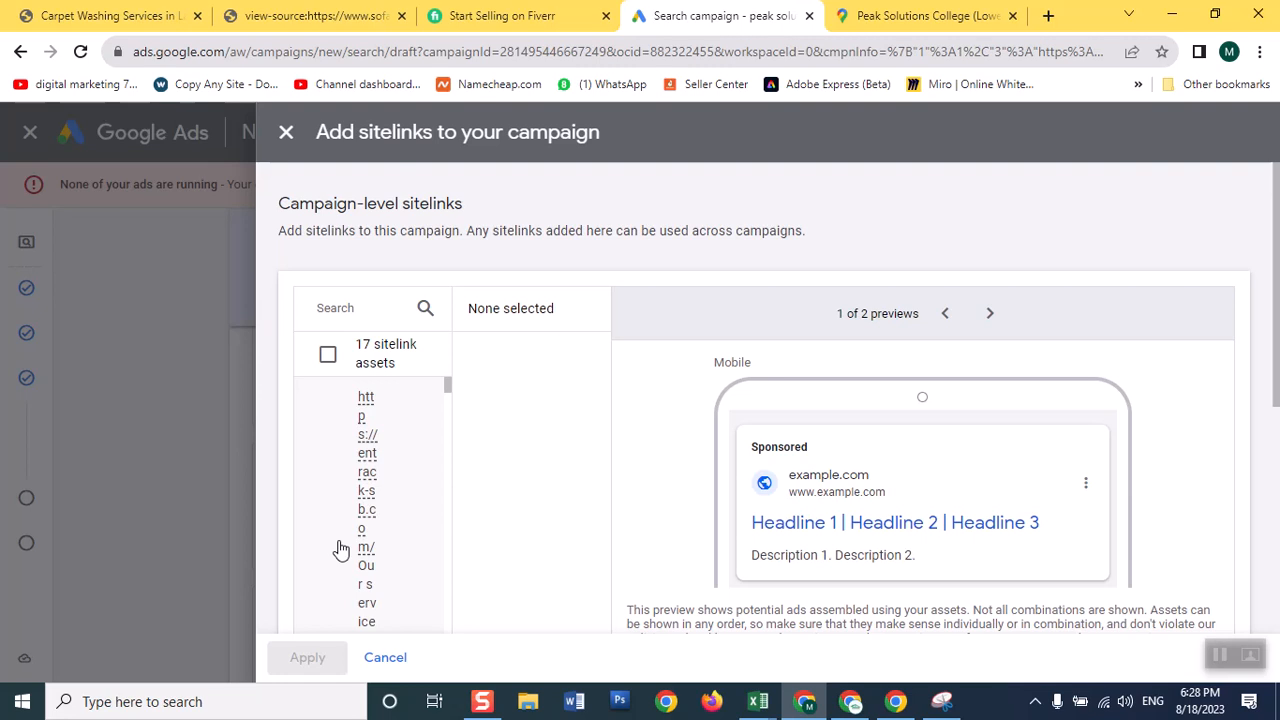
{"action": "left_click", "coordinate": [329, 358]}
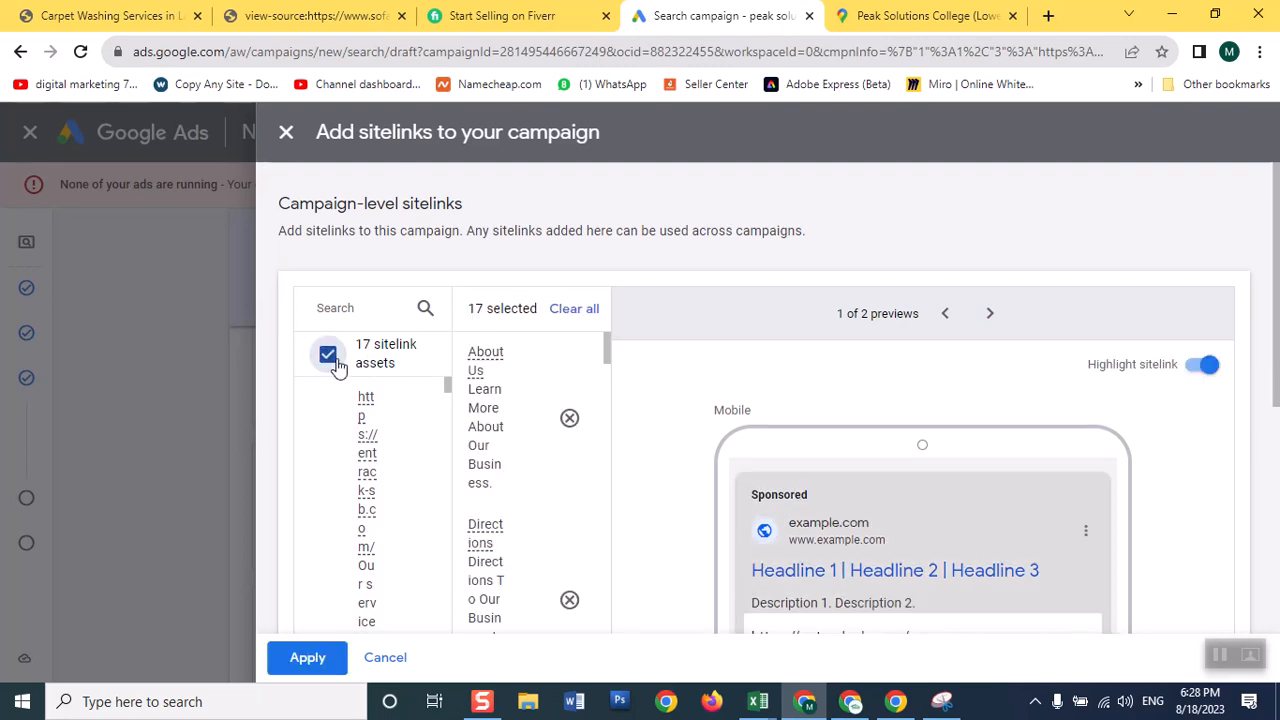
{"action": "left_click", "coordinate": [318, 658]}
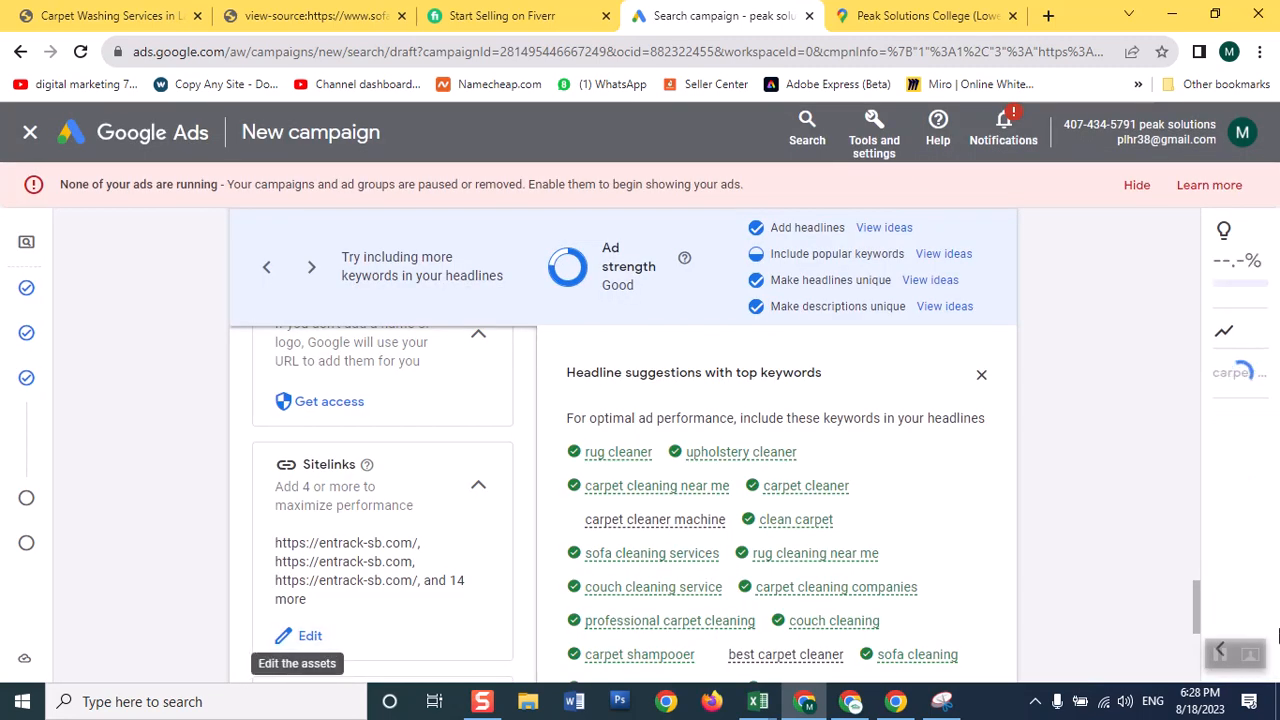
Add all existing callout assets, including "AN EDUCATIONAL INSTITUTE" and "BEST IN TOWN", to the campaign and apply the selection.
{"action": "left_click_drag", "start_coordinate": [1187, 605], "coordinate": [1222, 625]}
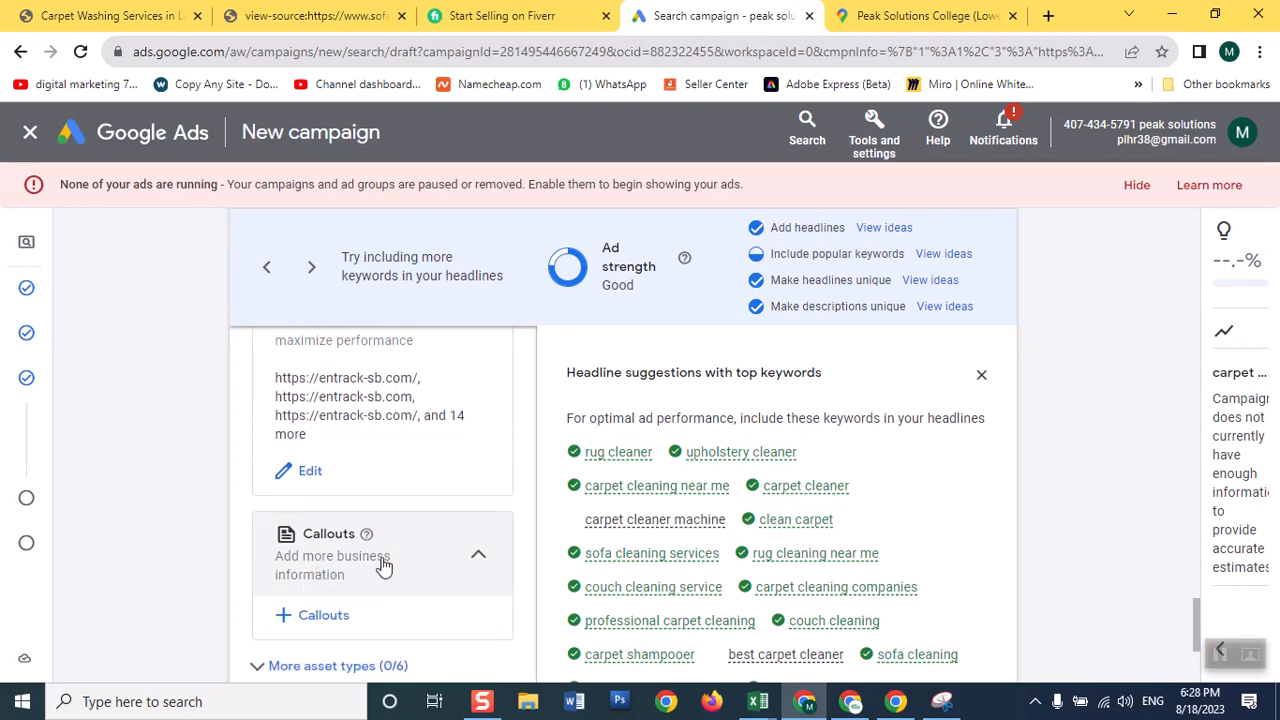
{"action": "mouse_move", "coordinate": [366, 535]}
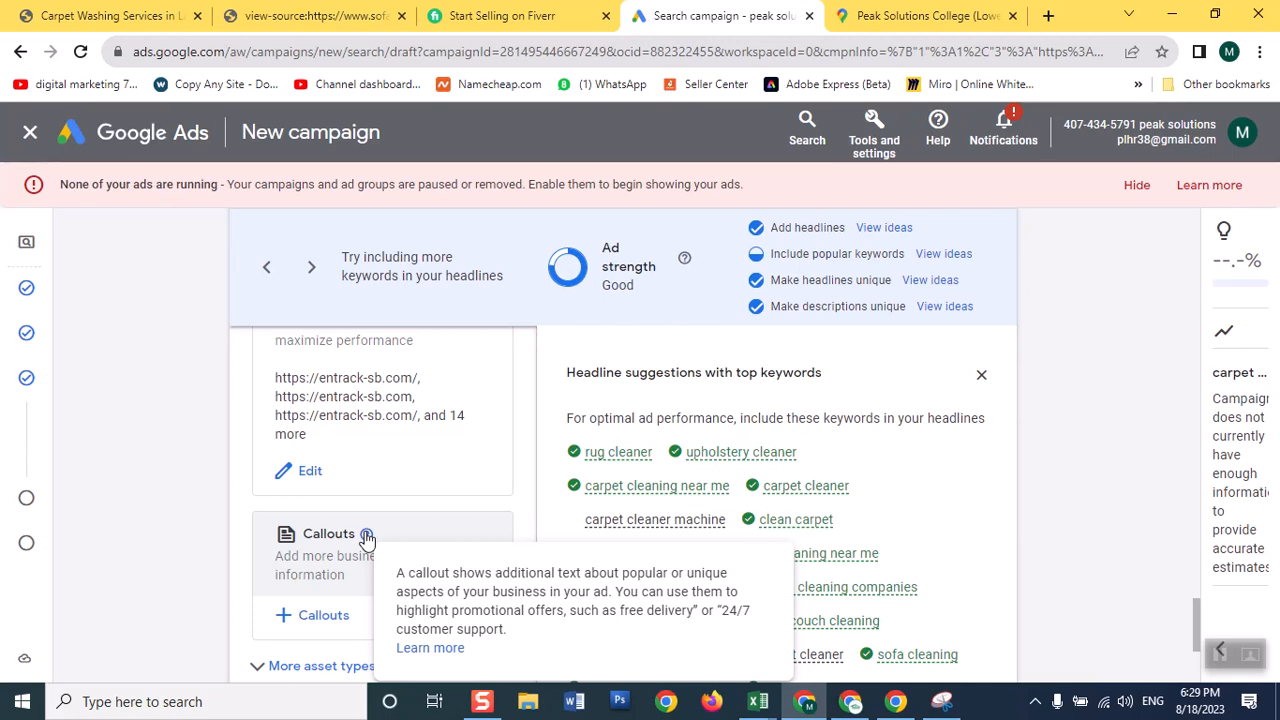
{"action": "left_click", "coordinate": [289, 620]}
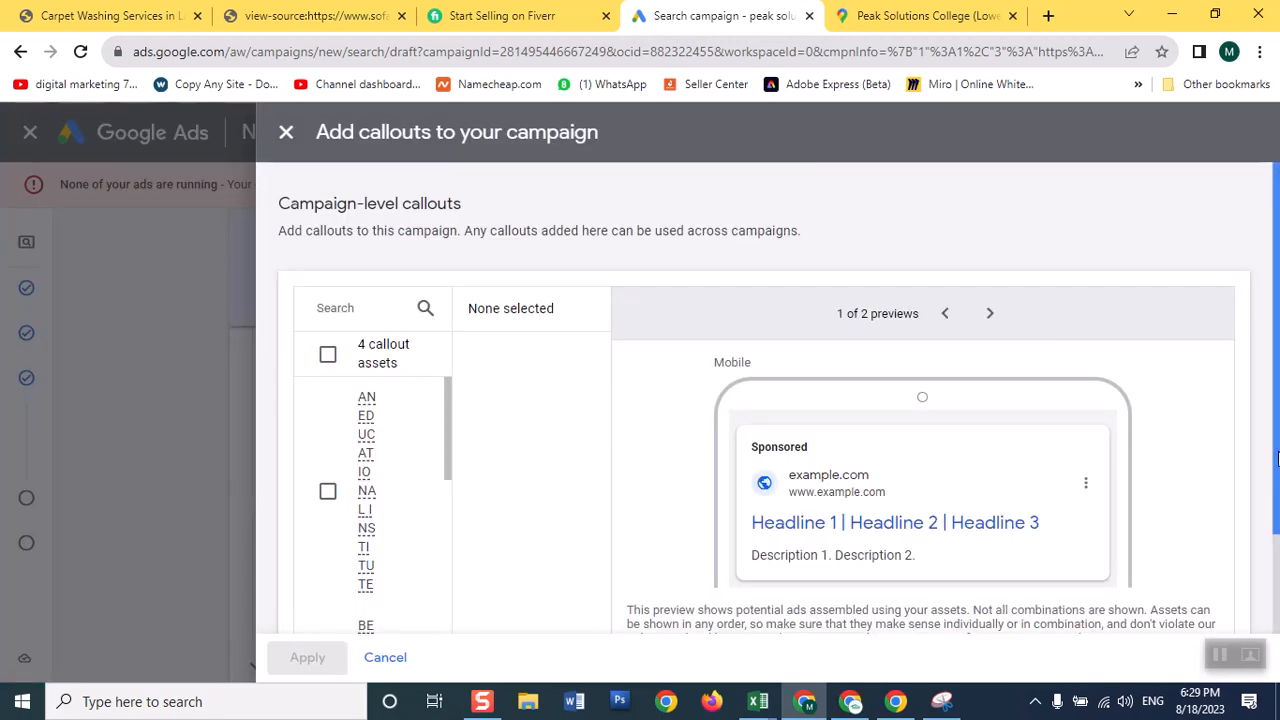
{"action": "scroll", "coordinate": [1277, 458], "scroll_direction": "down", "scroll_amount": 2}
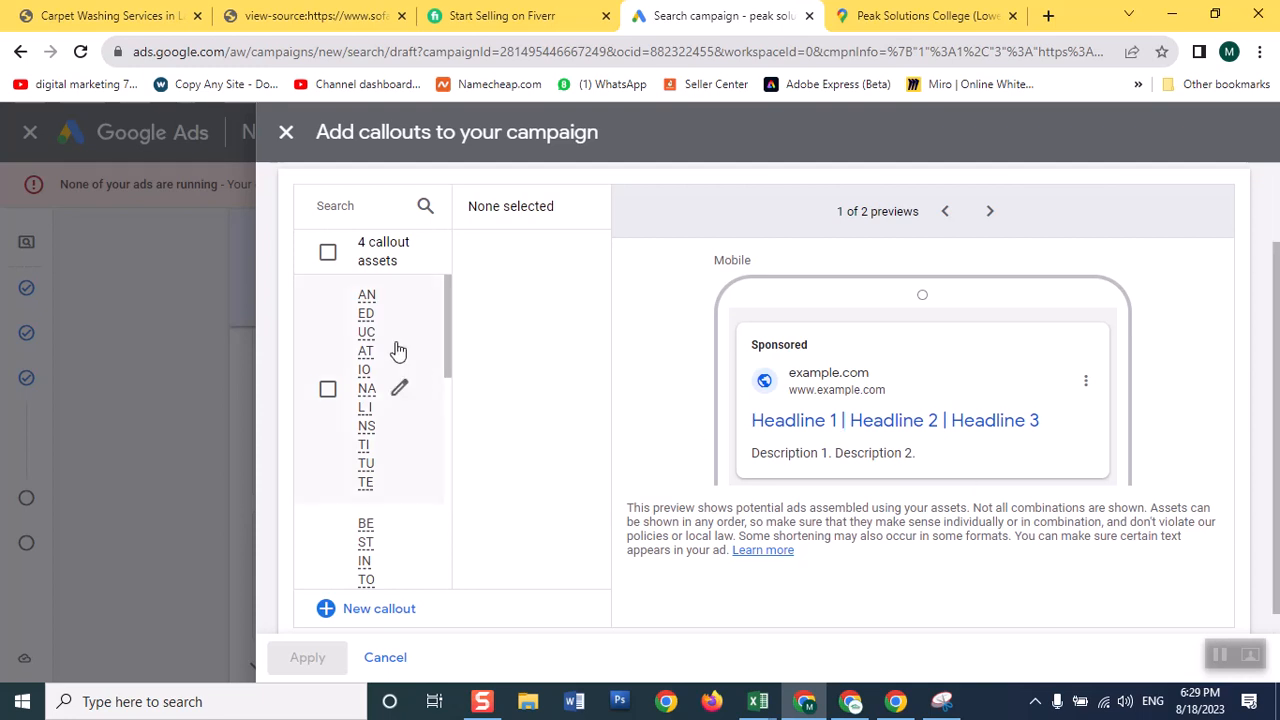
{"action": "left_click", "coordinate": [329, 253]}
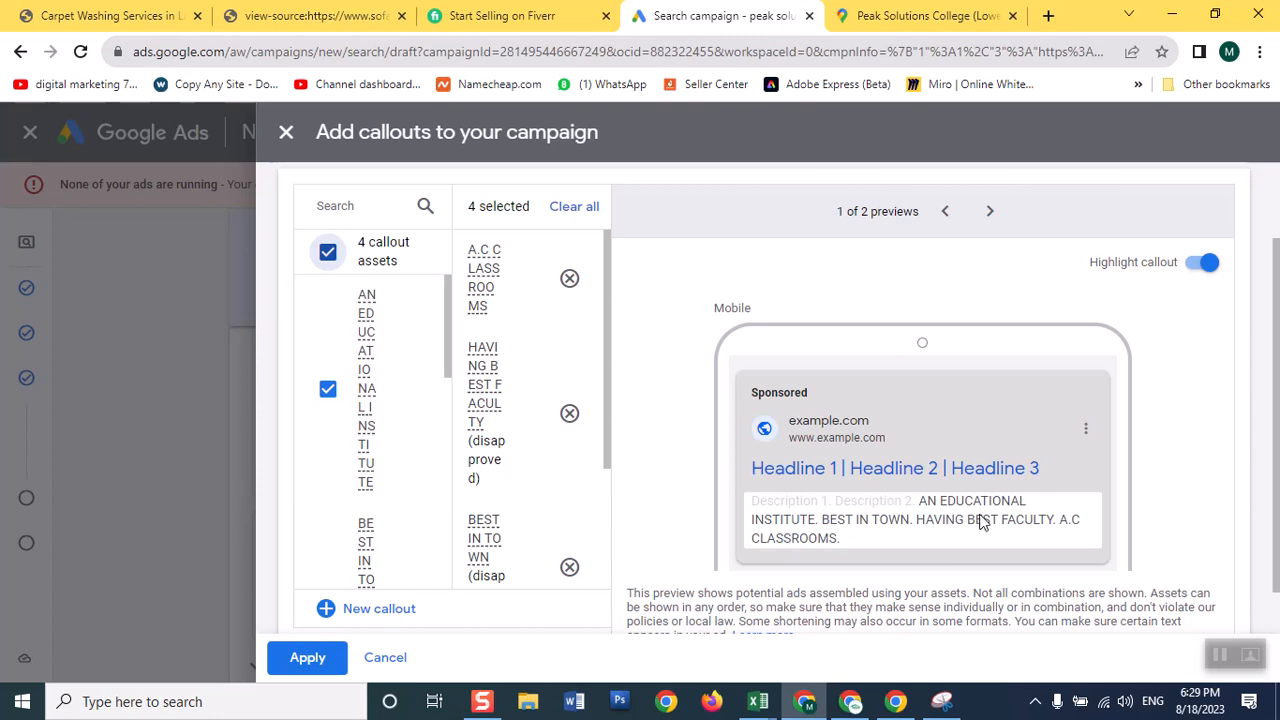
{"action": "mouse_move", "coordinate": [411, 364]}
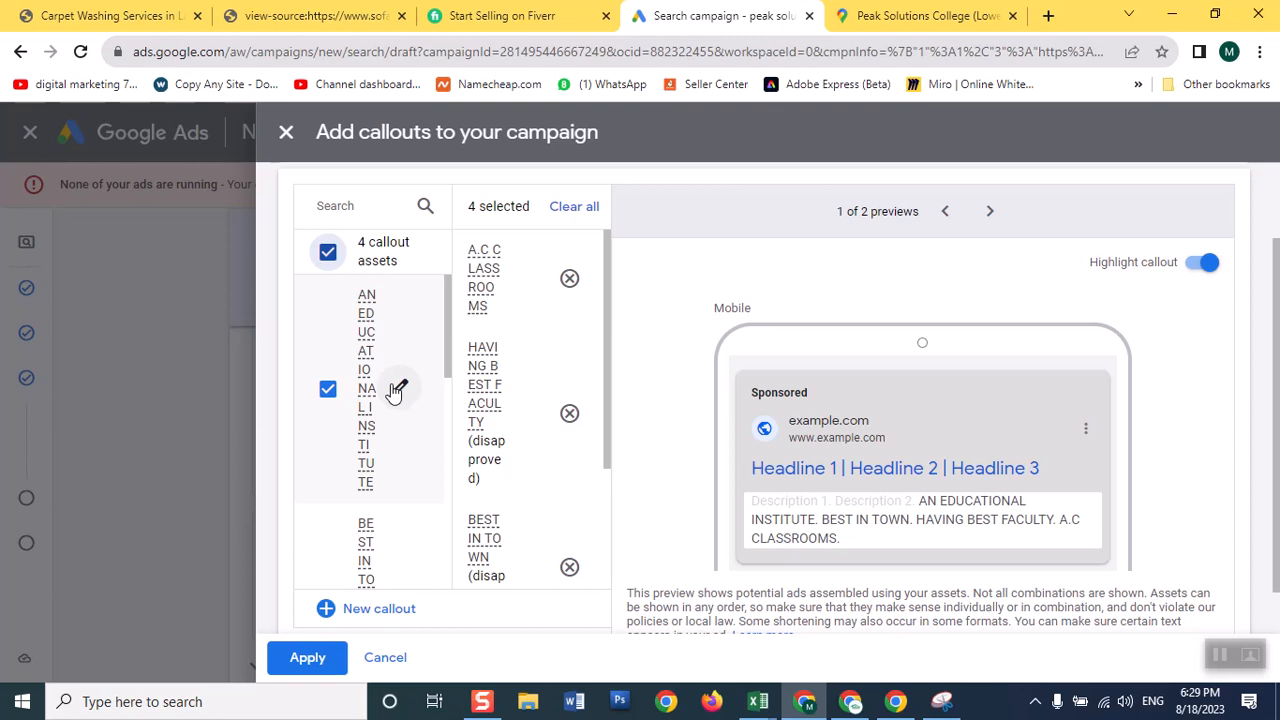
{"action": "left_click", "coordinate": [330, 659]}
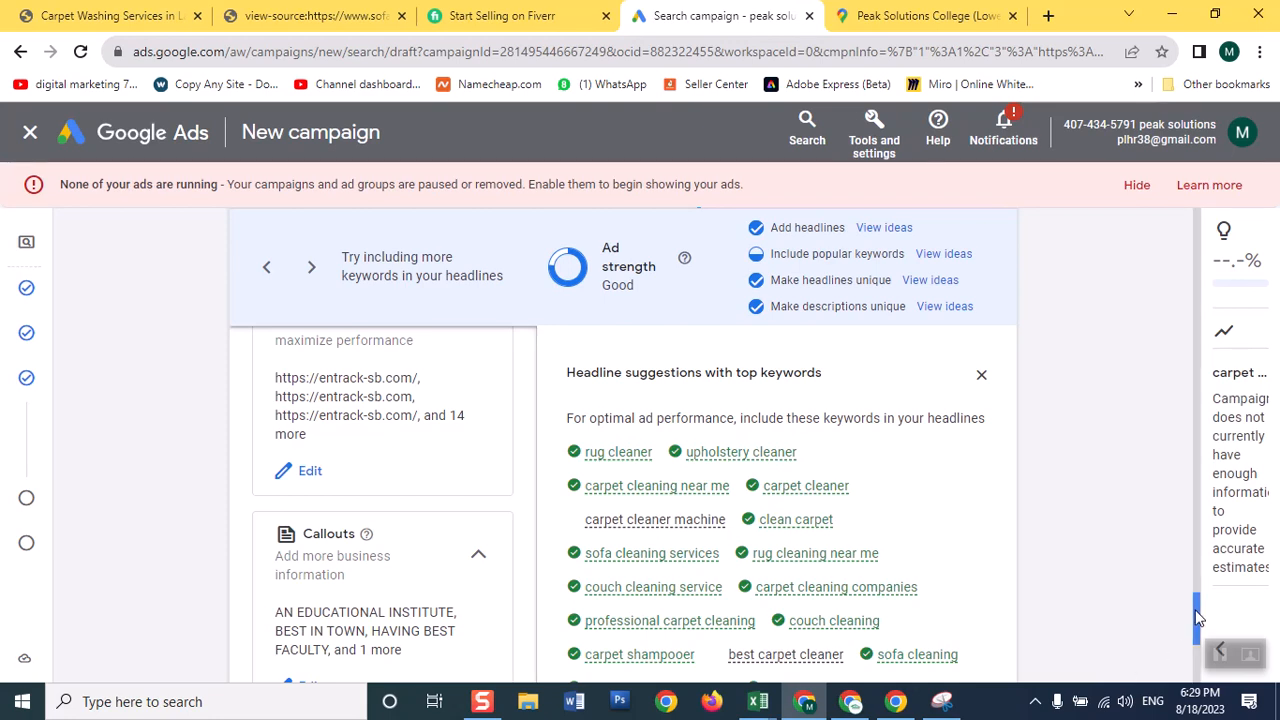
Leave the additional asset types and ad URL options unset and continue from the ad to the campaign's budget settings.
{"action": "scroll", "coordinate": [1196, 620], "scroll_direction": "down", "scroll_amount": 3}
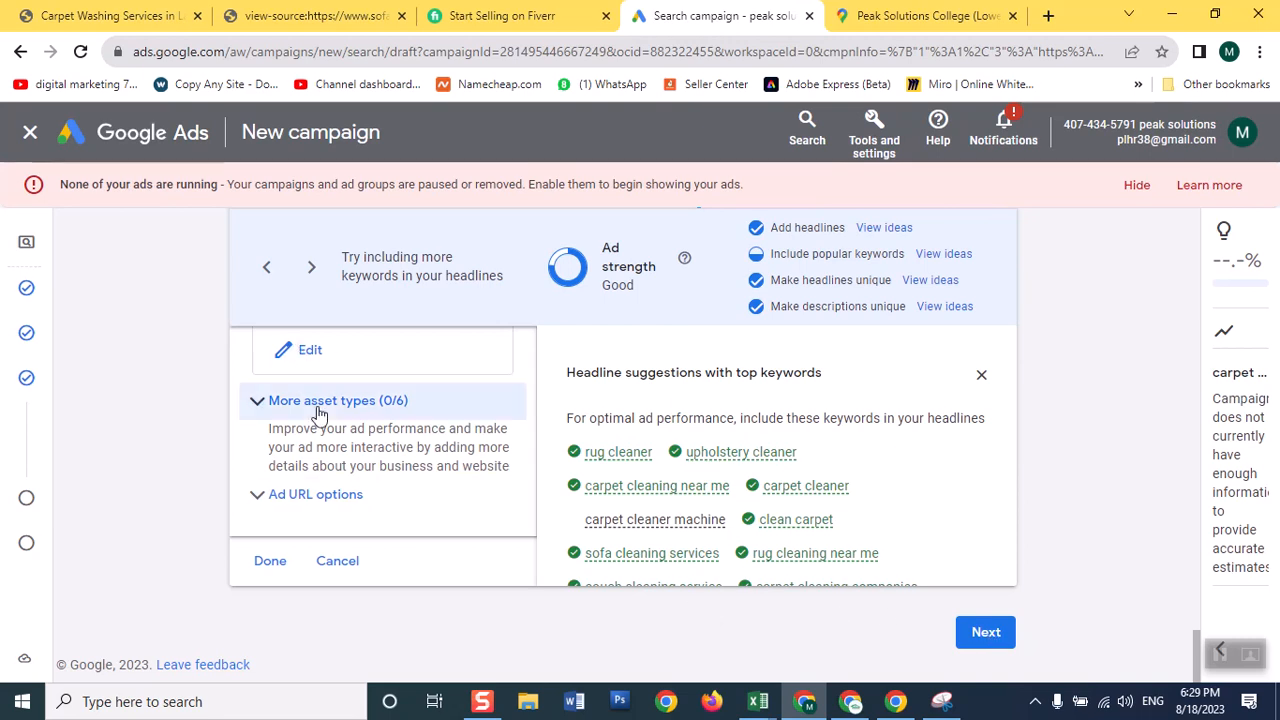
{"action": "left_click", "coordinate": [1200, 650]}
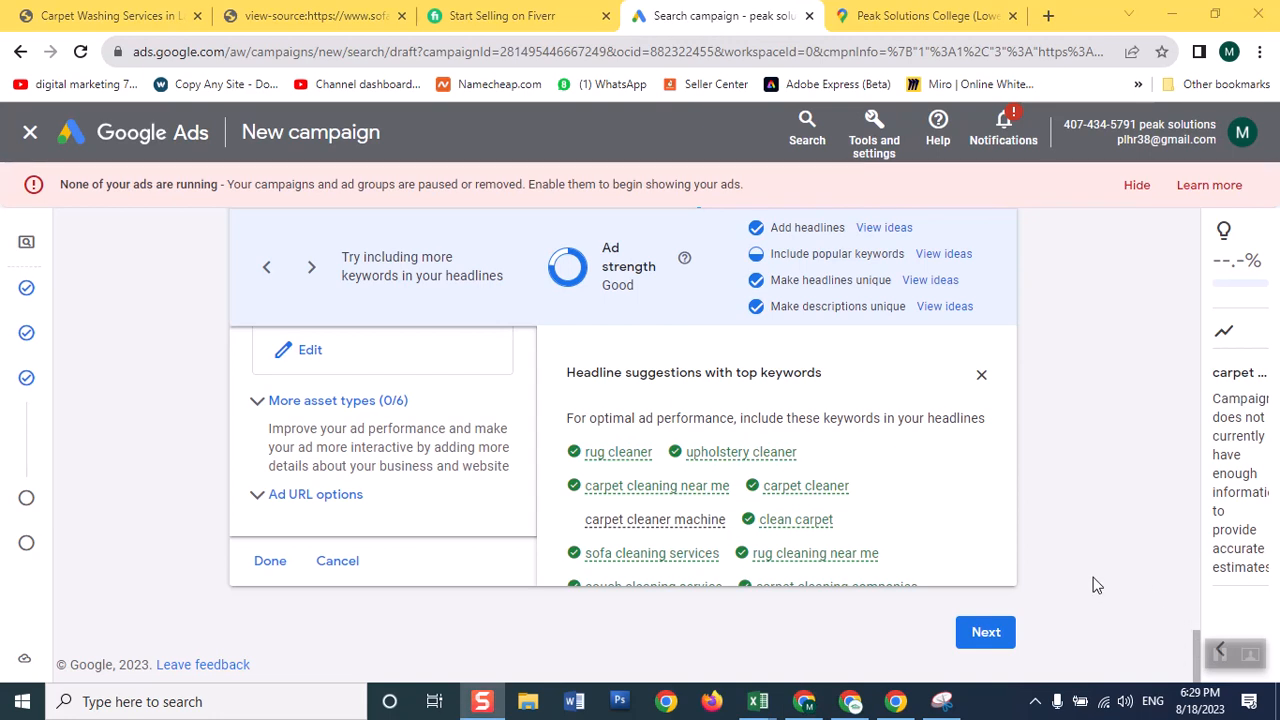
{"action": "left_click", "coordinate": [978, 636]}
{"action": "left_click", "coordinate": [982, 634]}
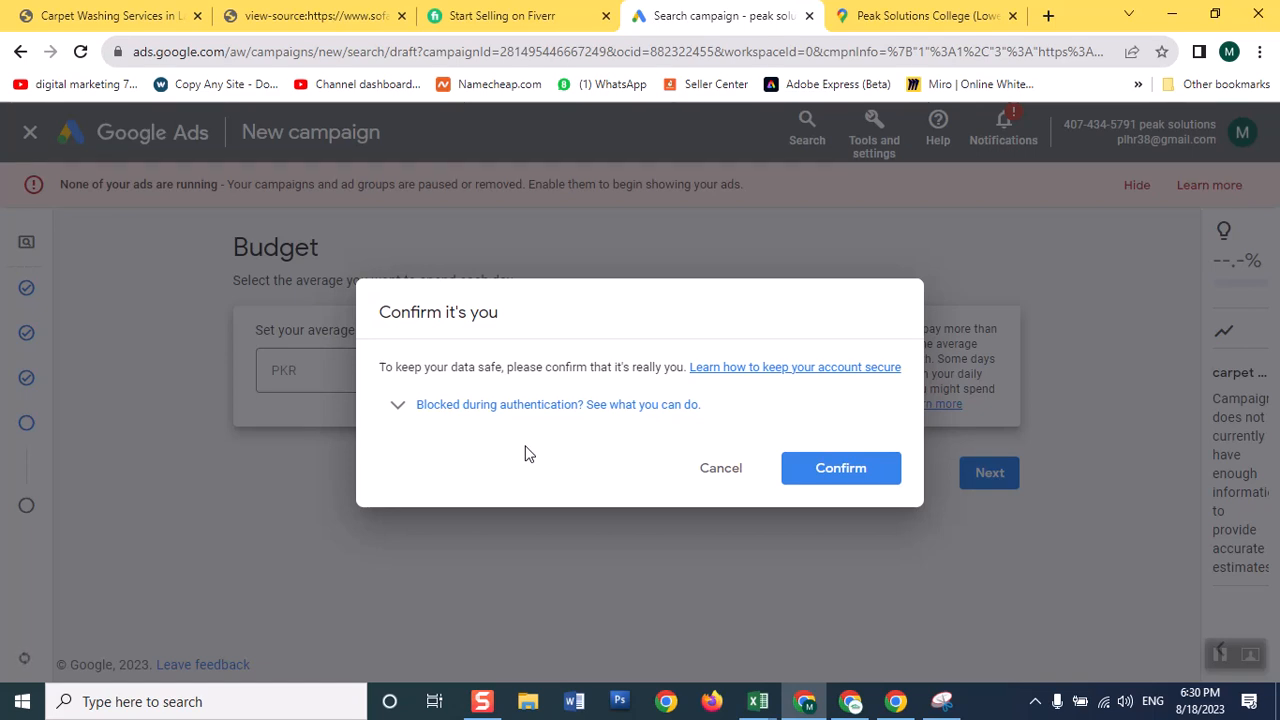
Confirm the account identity by choosing the option to tap Yes on the phone or tablet, resending the prompt.
{"action": "left_click", "coordinate": [831, 483]}
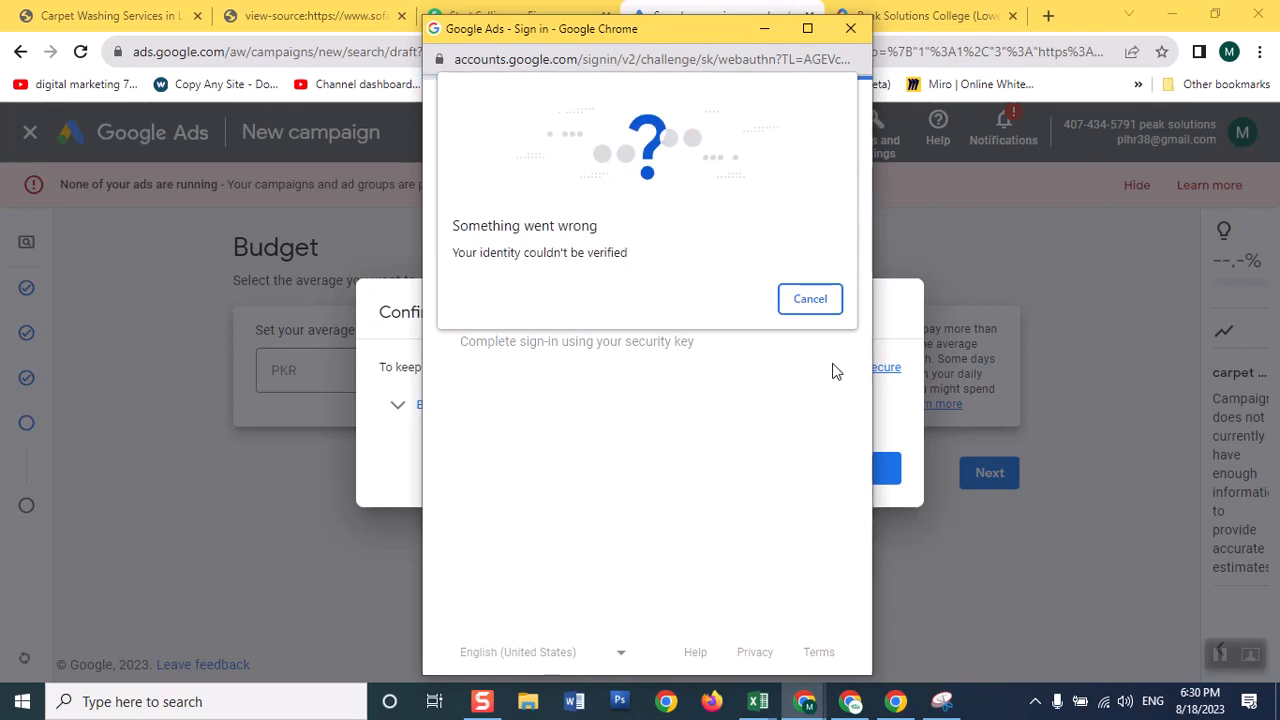
{"action": "left_click", "coordinate": [788, 298]}
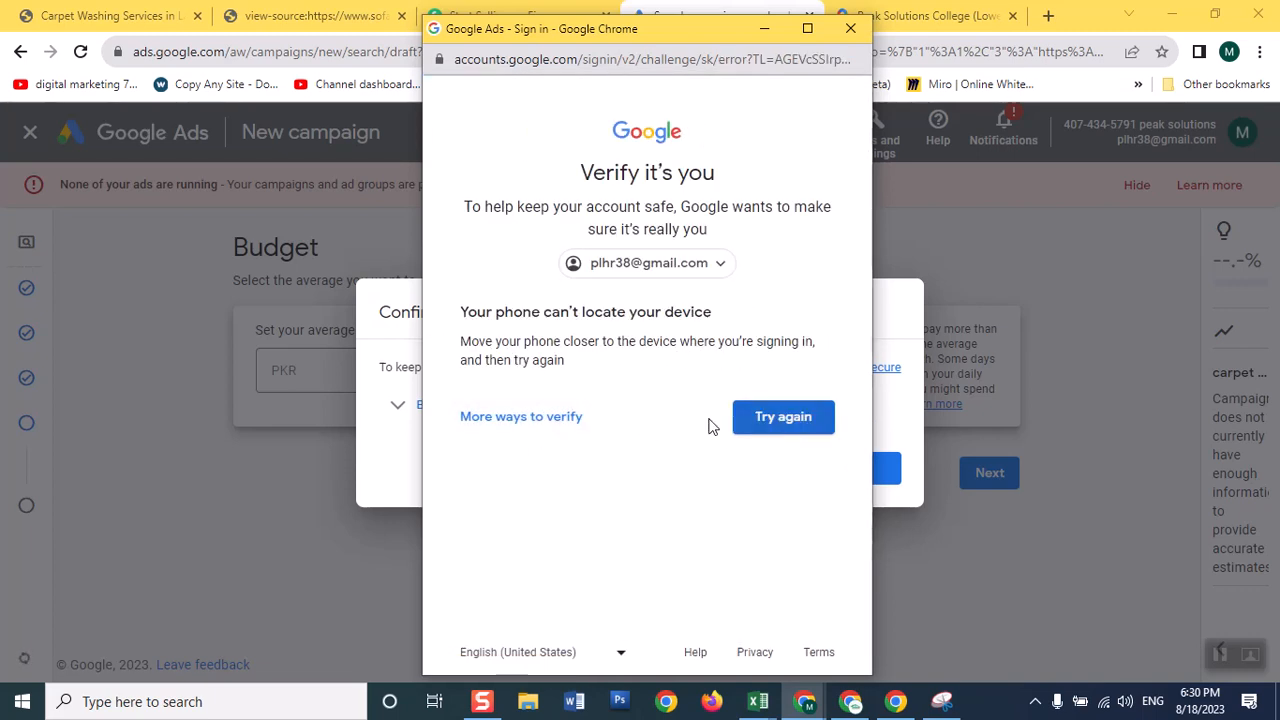
{"action": "left_click", "coordinate": [556, 420]}
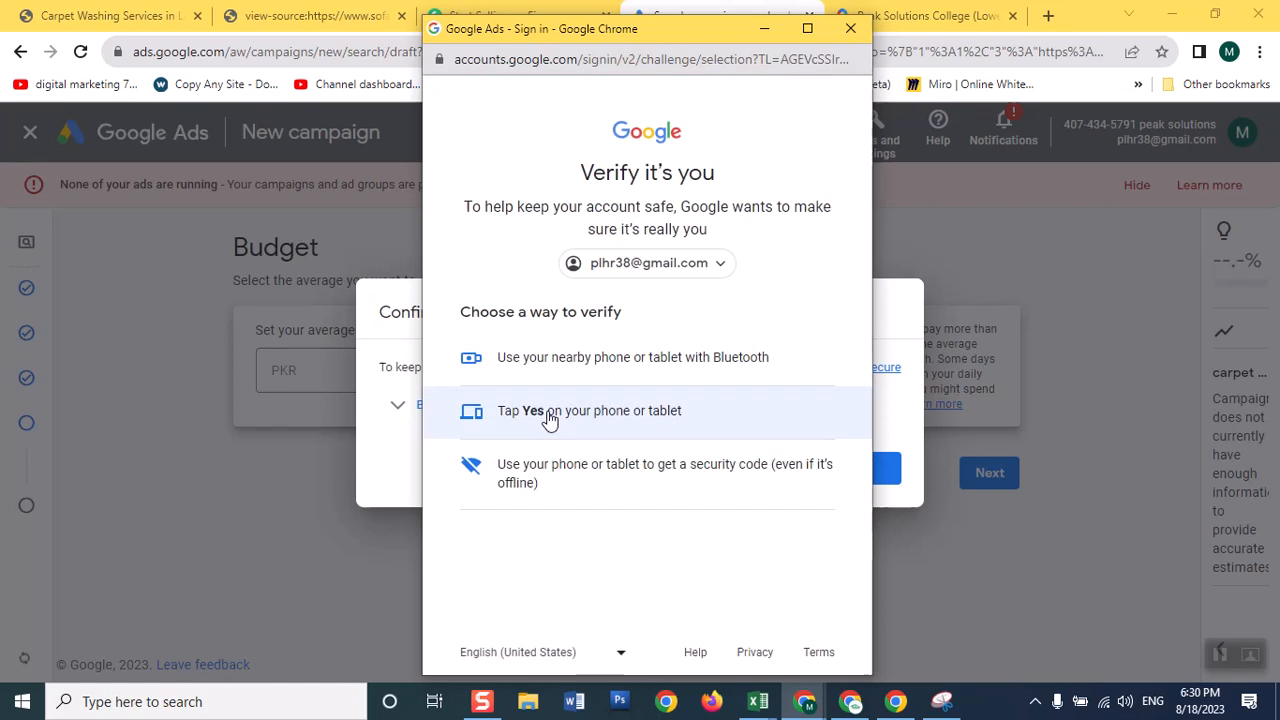
{"action": "left_click", "coordinate": [549, 418]}
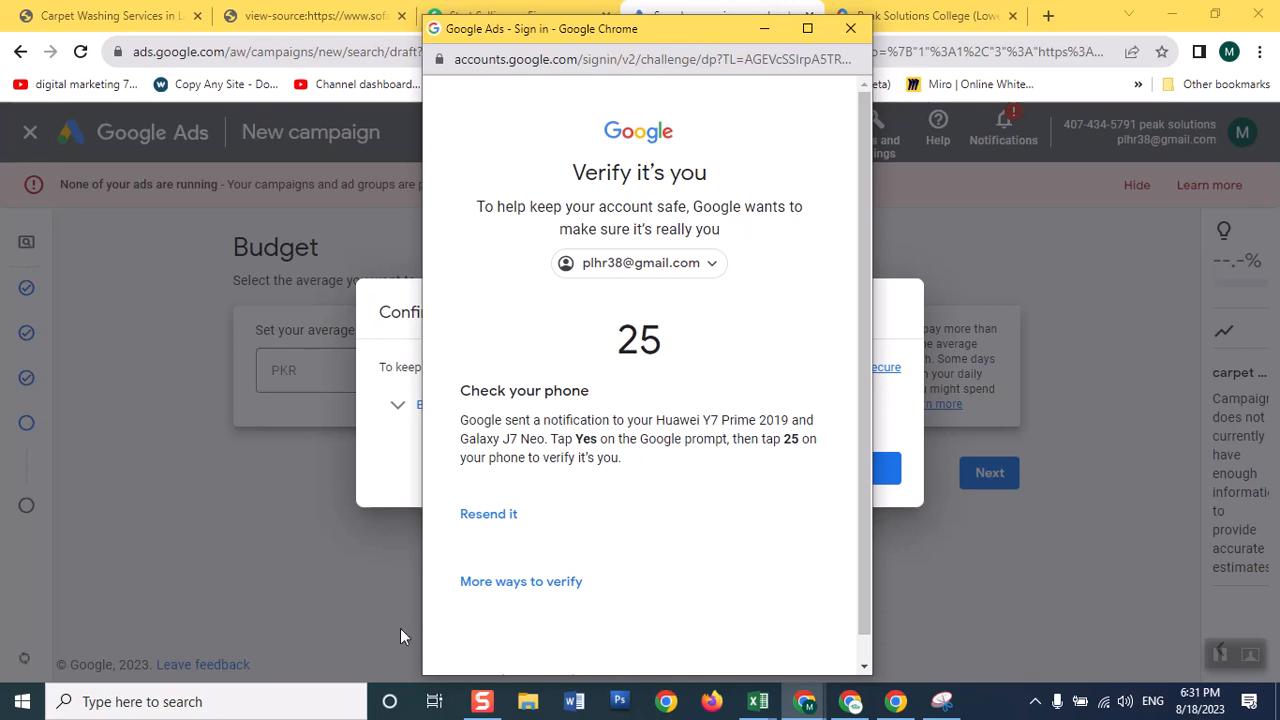
{"action": "left_click", "coordinate": [487, 513]}
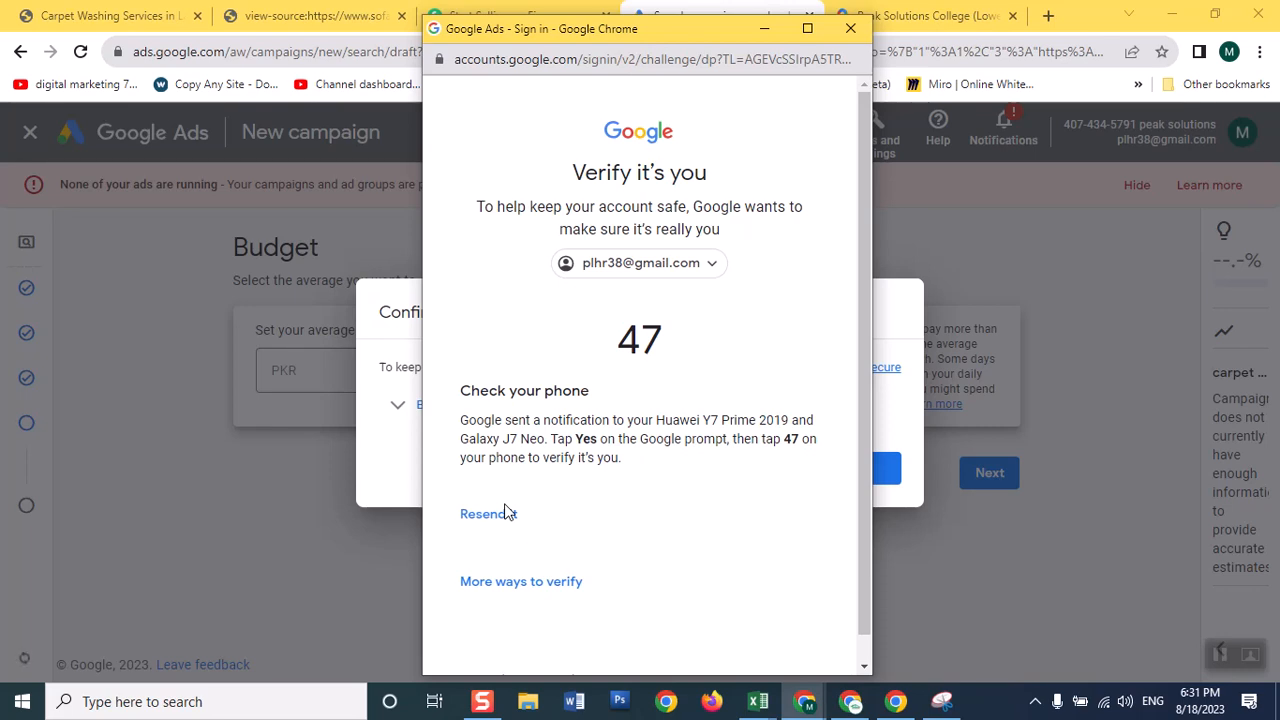
{"action": "left_click", "coordinate": [507, 512]}
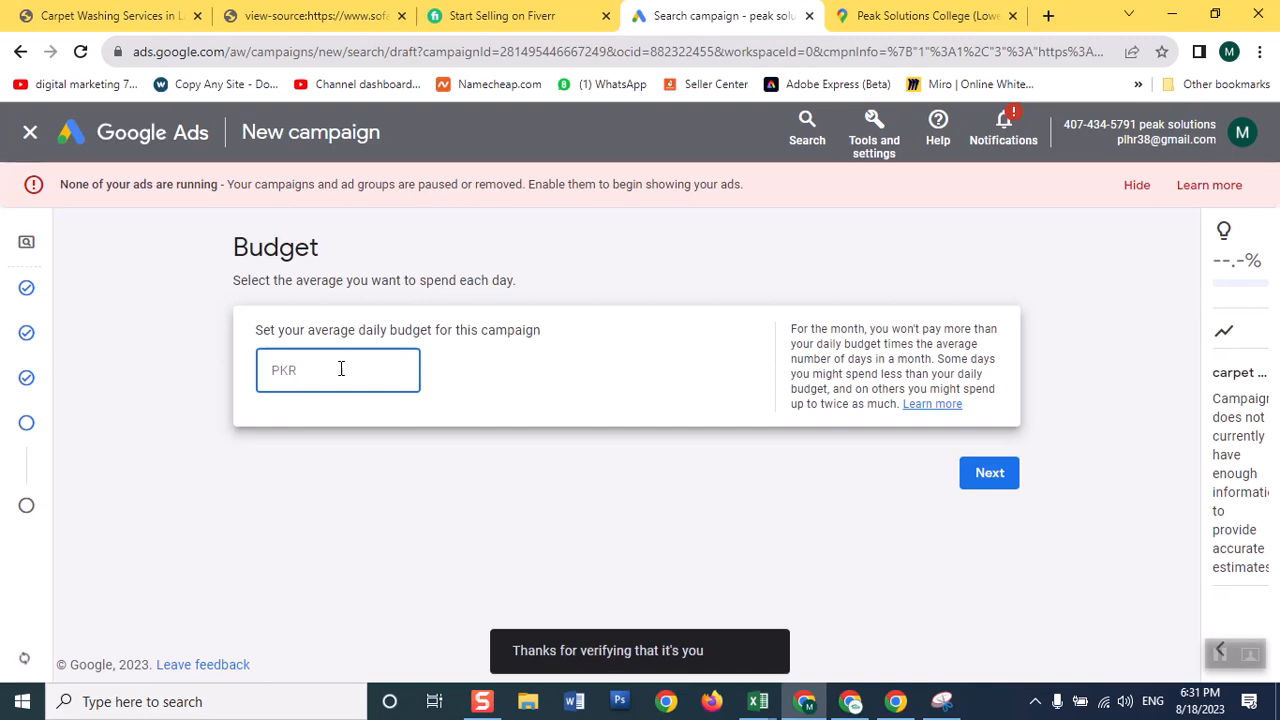
Set the campaign's average daily budget to PKR 500 and continue to the campaign review.
{"action": "type", "text": "5"}
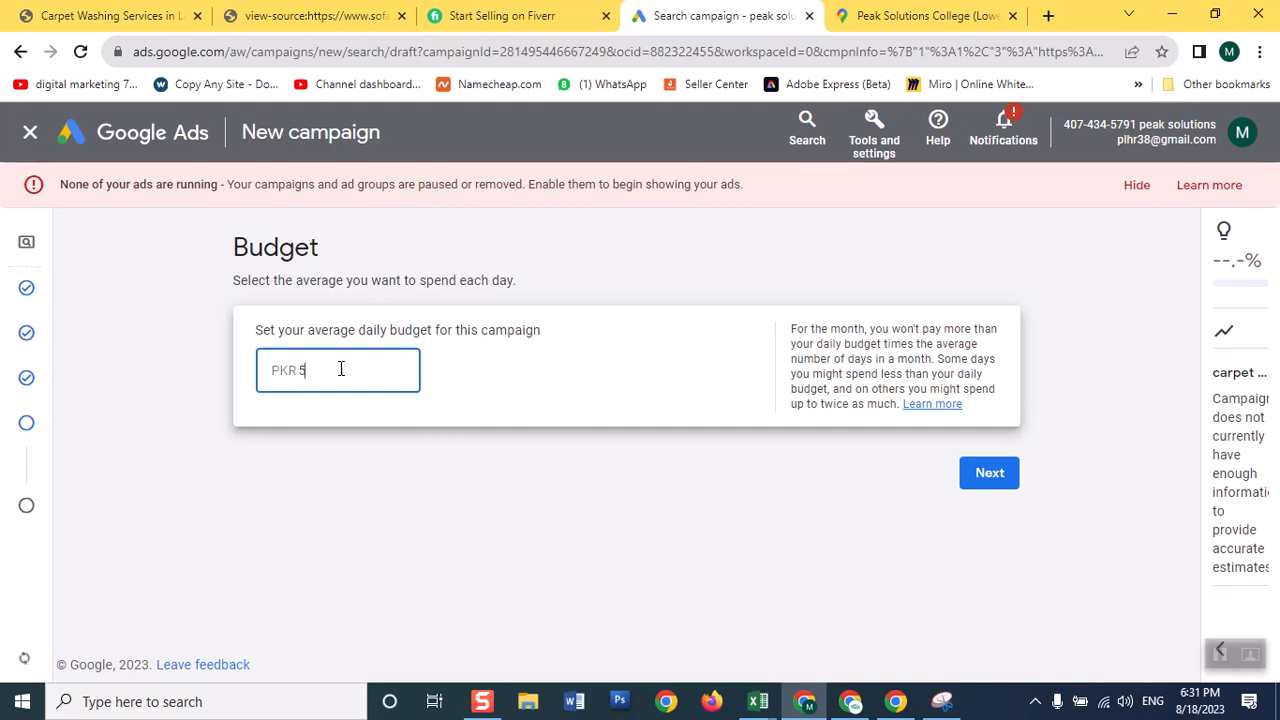
{"action": "type", "text": "00"}
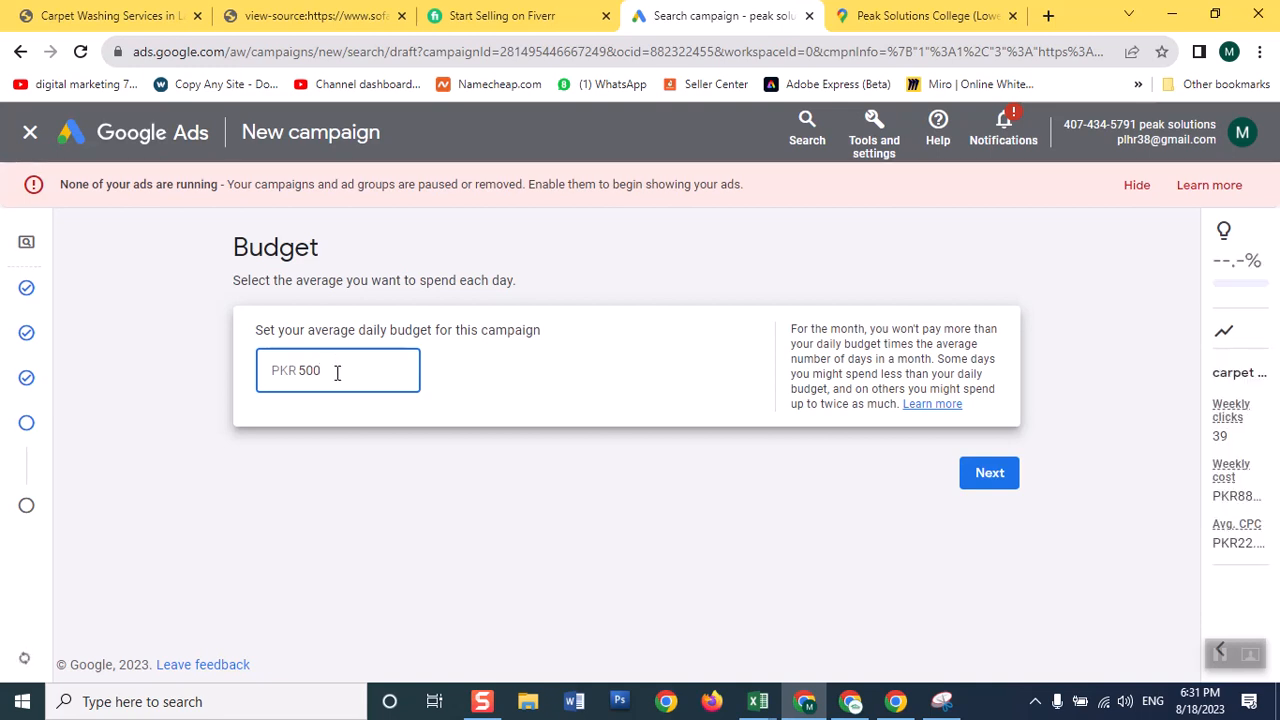
{"action": "left_click", "coordinate": [982, 474]}
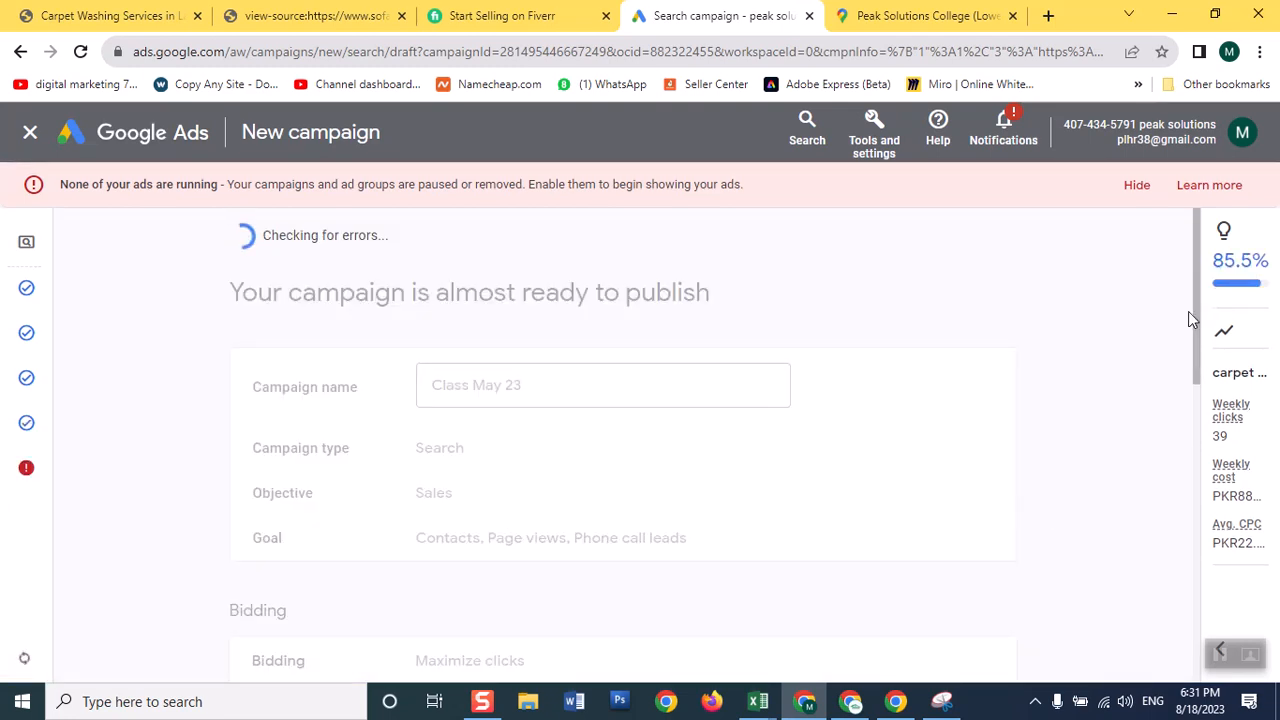
Review the campaign summary, covering the name, goal, bidding, campaign settings, keywords, ads and budget.
{"action": "scroll", "coordinate": [1195, 340], "scroll_direction": "down", "scroll_amount": 2}
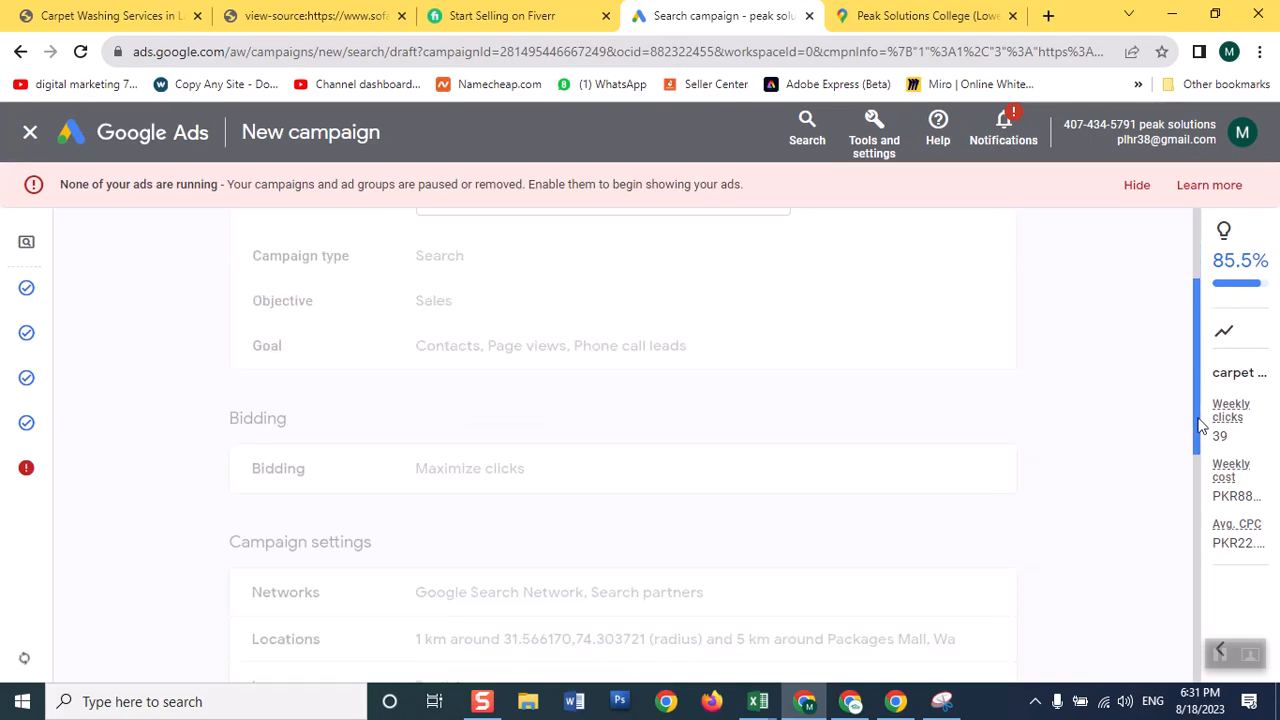
{"action": "left_click_drag", "start_coordinate": [1200, 425], "coordinate": [1218, 690]}
{"action": "scroll", "coordinate": [1202, 443], "scroll_direction": "up", "scroll_amount": 1}
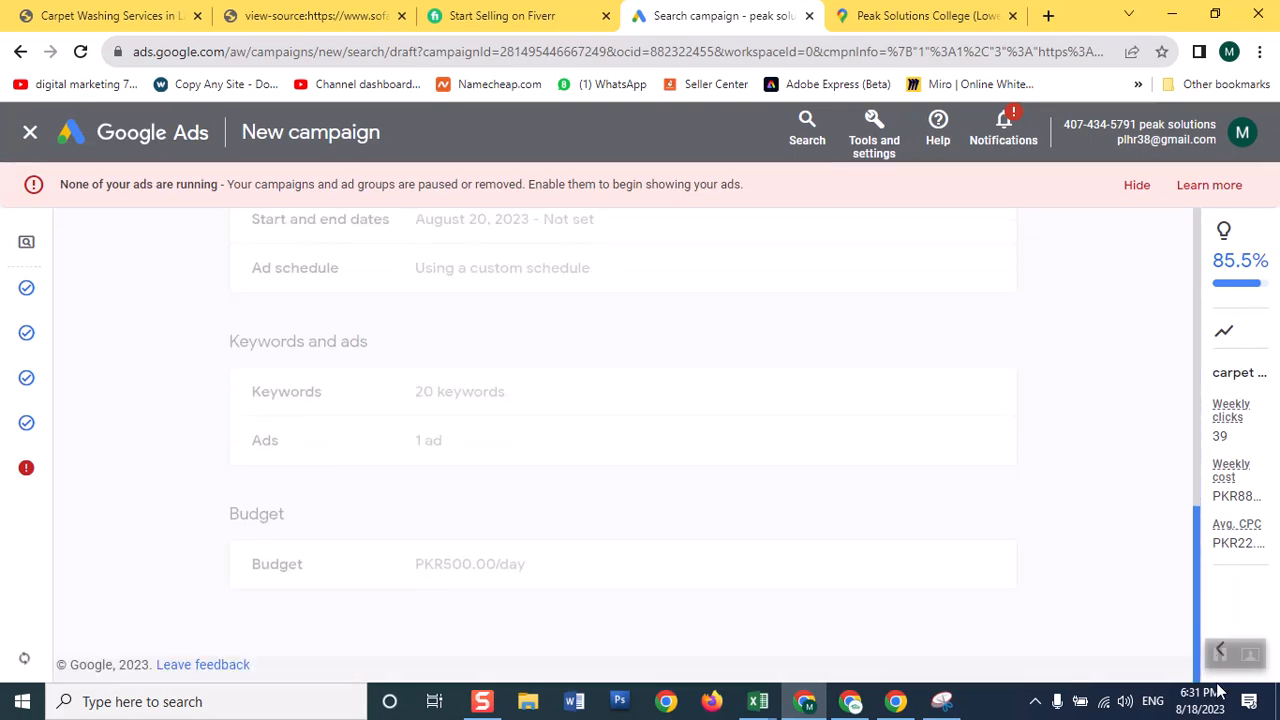
{"action": "mouse_move", "coordinate": [26, 474]}
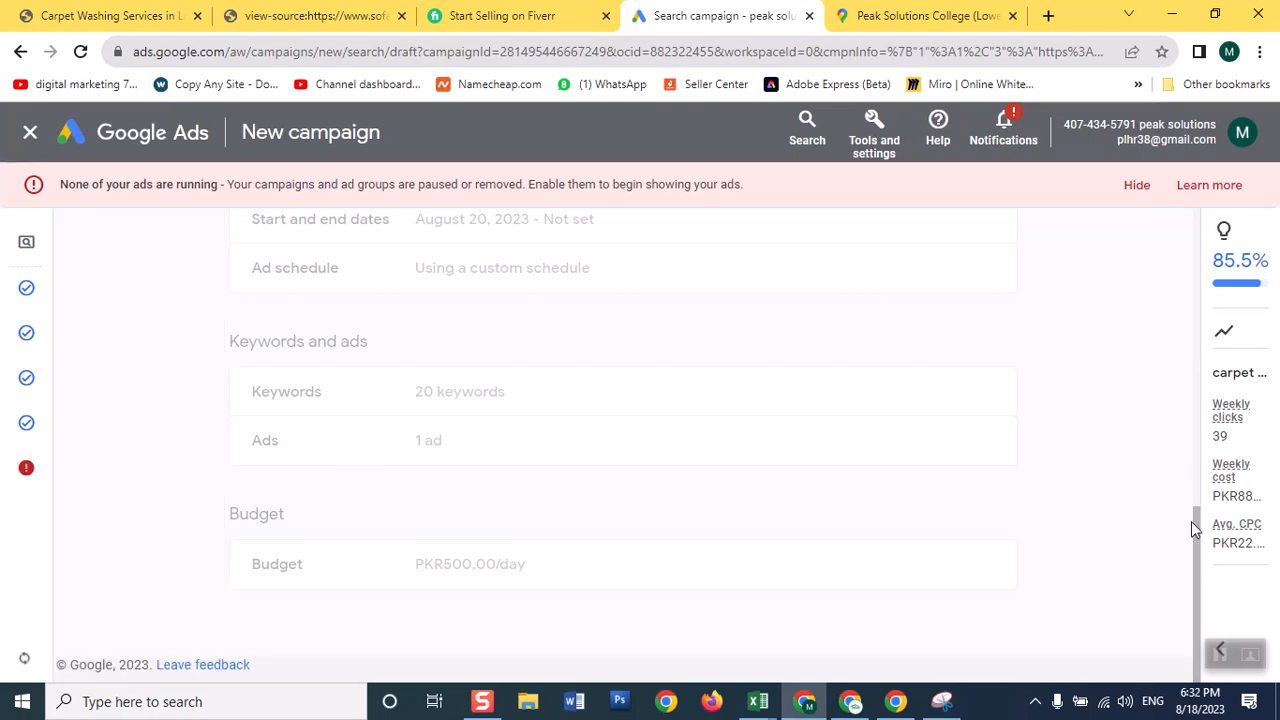
{"action": "left_click_drag", "start_coordinate": [1191, 521], "coordinate": [1148, 205]}
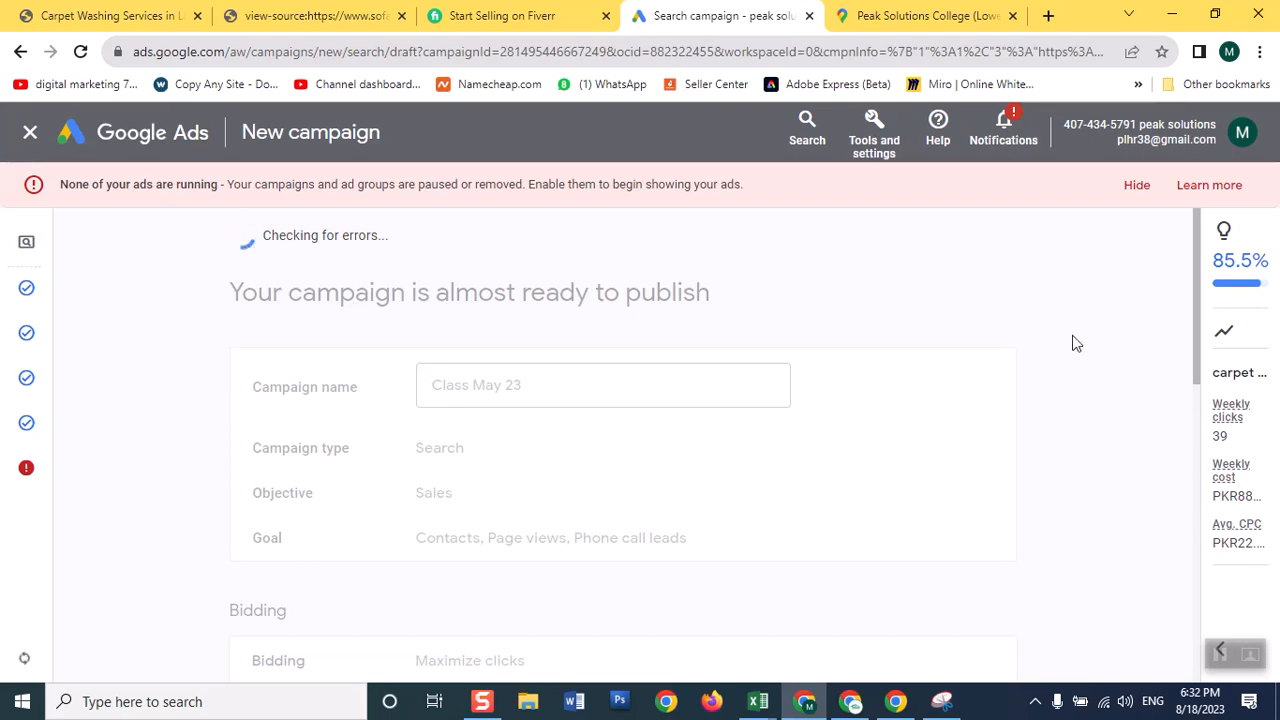
{"action": "scroll", "coordinate": [1190, 340], "scroll_direction": "down", "scroll_amount": 1}
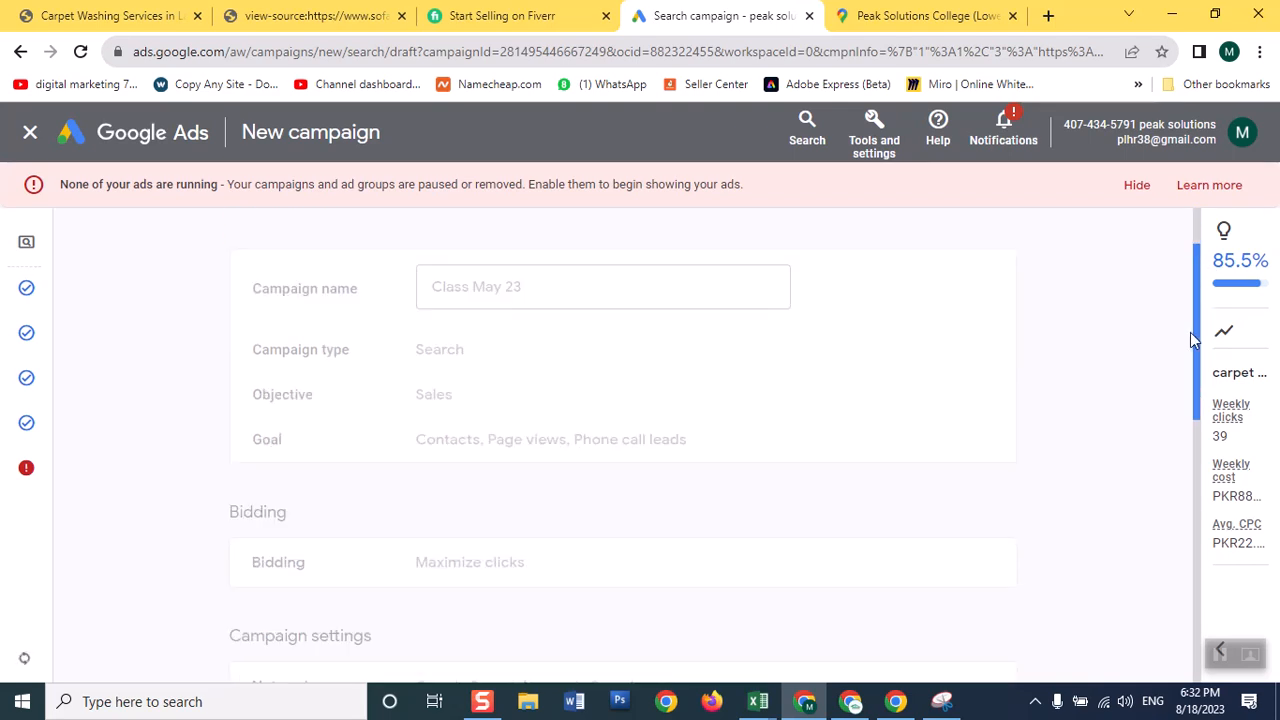
{"action": "left_click_drag", "start_coordinate": [1190, 340], "coordinate": [1193, 213]}
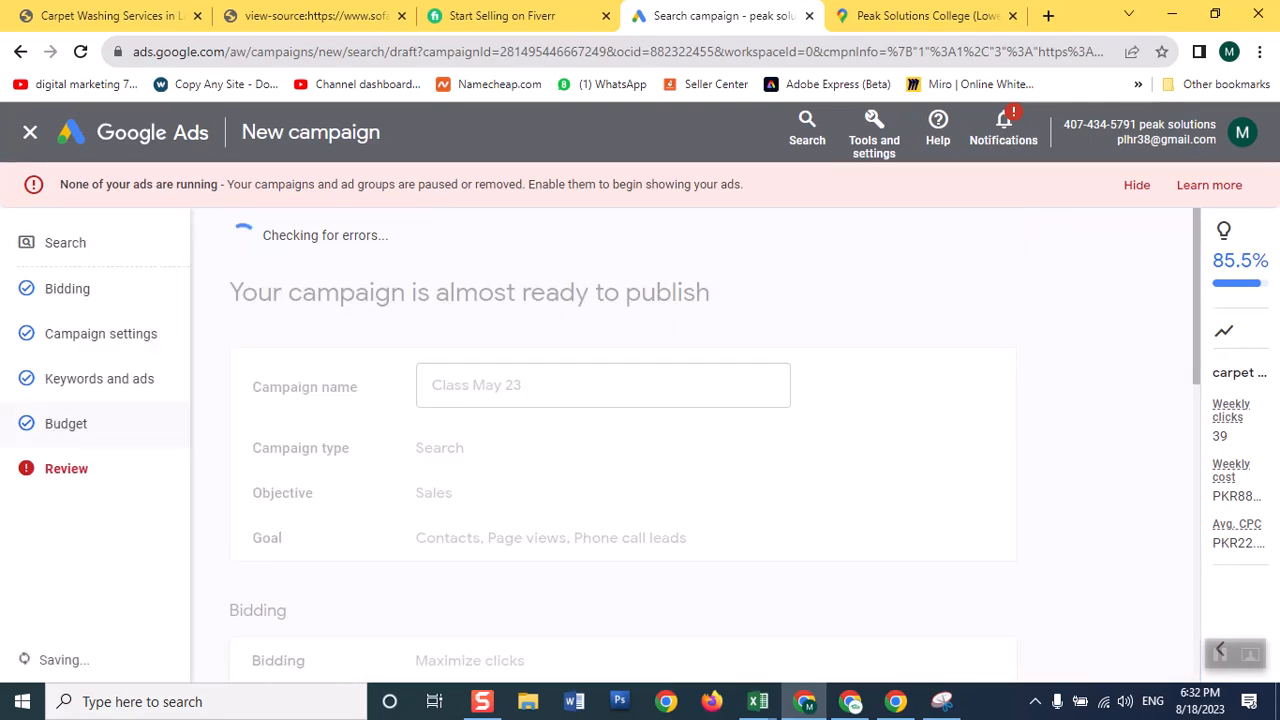